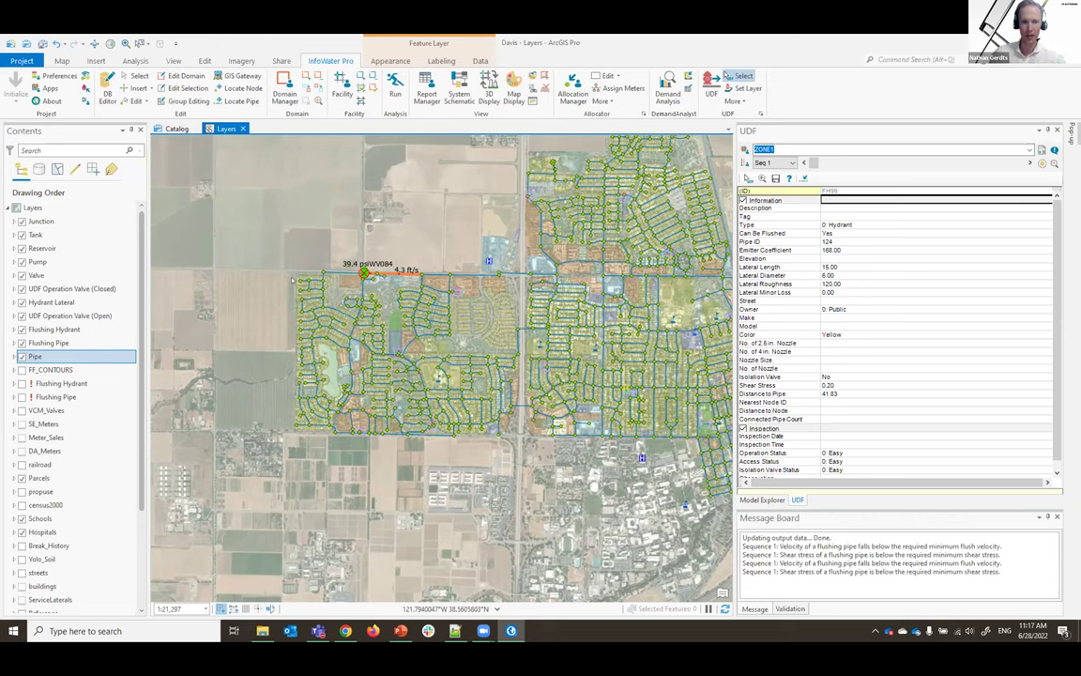
Zoom in on the Davis network map
{"action": "scroll", "coordinate": [298, 279], "scroll_direction": "up", "scroll_amount": 2}
Zoom to hydrant WV084's flushing pipe and set the UDF flushing-zone layer
{"action": "scroll", "coordinate": [409, 299], "scroll_direction": "up", "scroll_amount": 4}
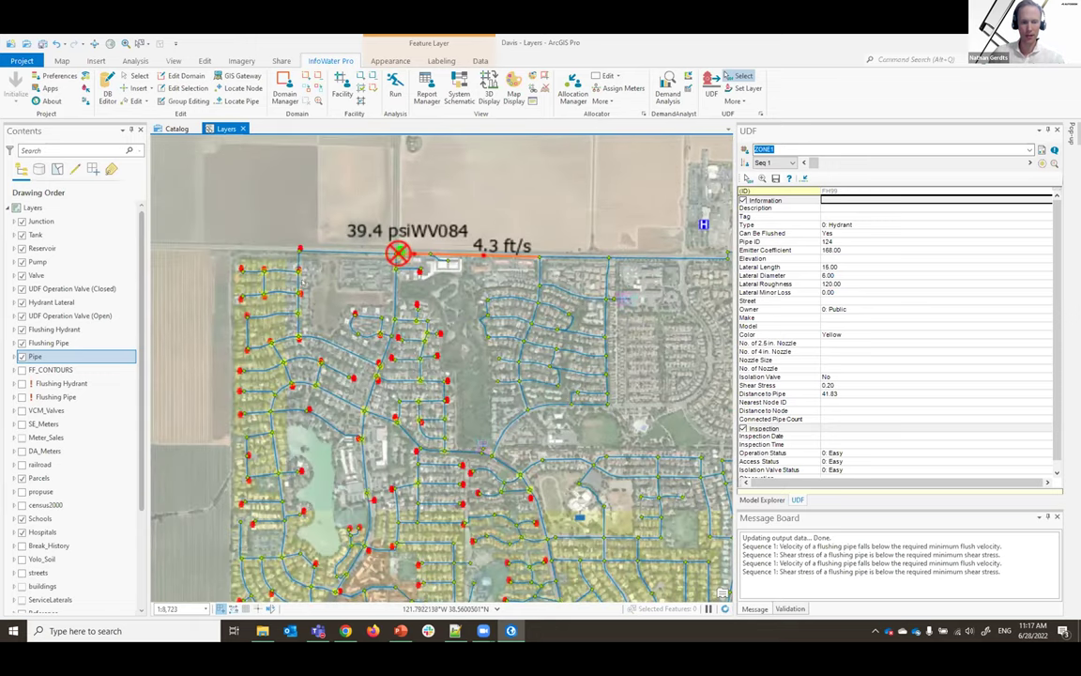
{"action": "scroll", "coordinate": [441, 366], "scroll_direction": "down", "scroll_amount": 3}
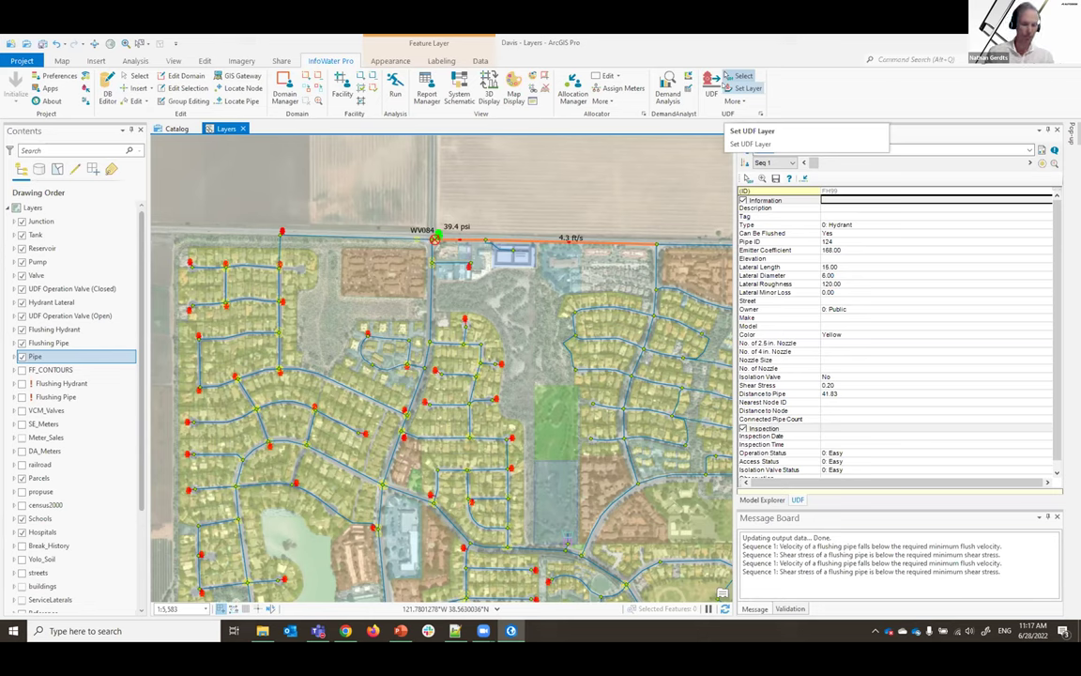
{"action": "left_click", "coordinate": [725, 83]}
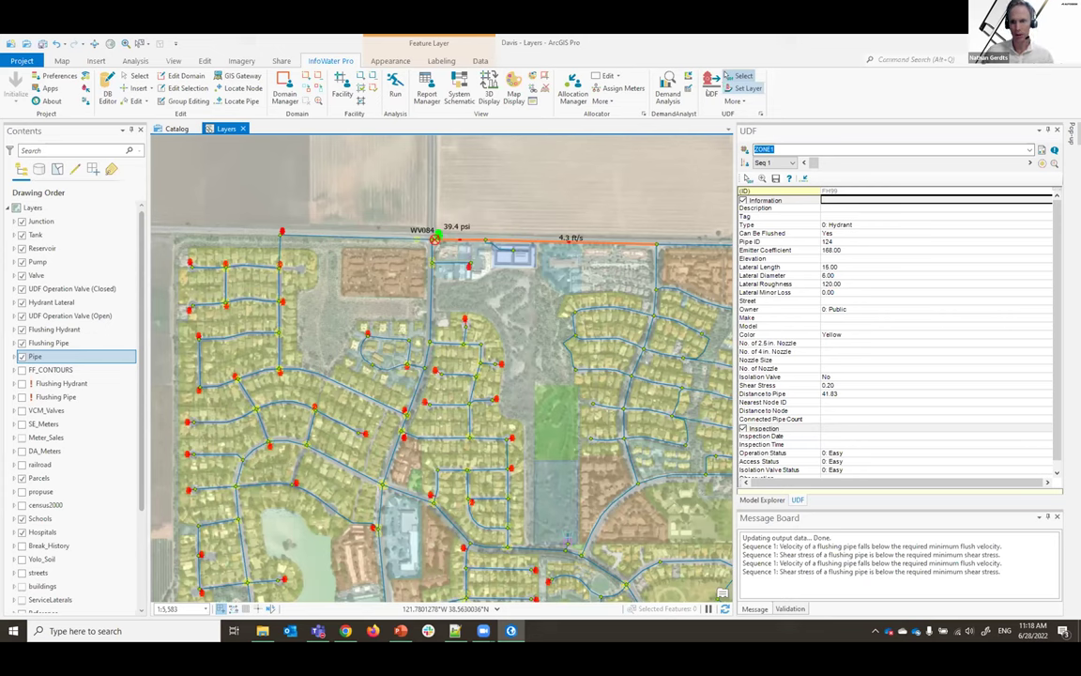
Zoom around WV084 and start picking flushing elements with UDF Select
{"action": "scroll", "coordinate": [726, 77], "scroll_direction": "up", "scroll_amount": 1}
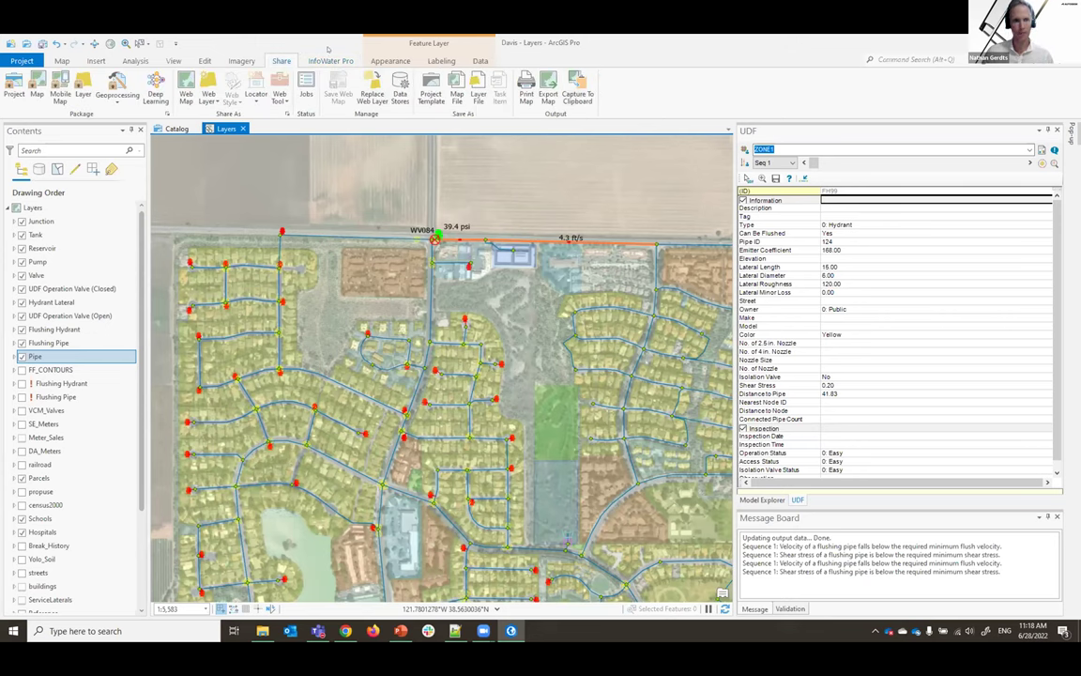
{"action": "scroll", "coordinate": [606, 93], "scroll_direction": "down", "scroll_amount": 1}
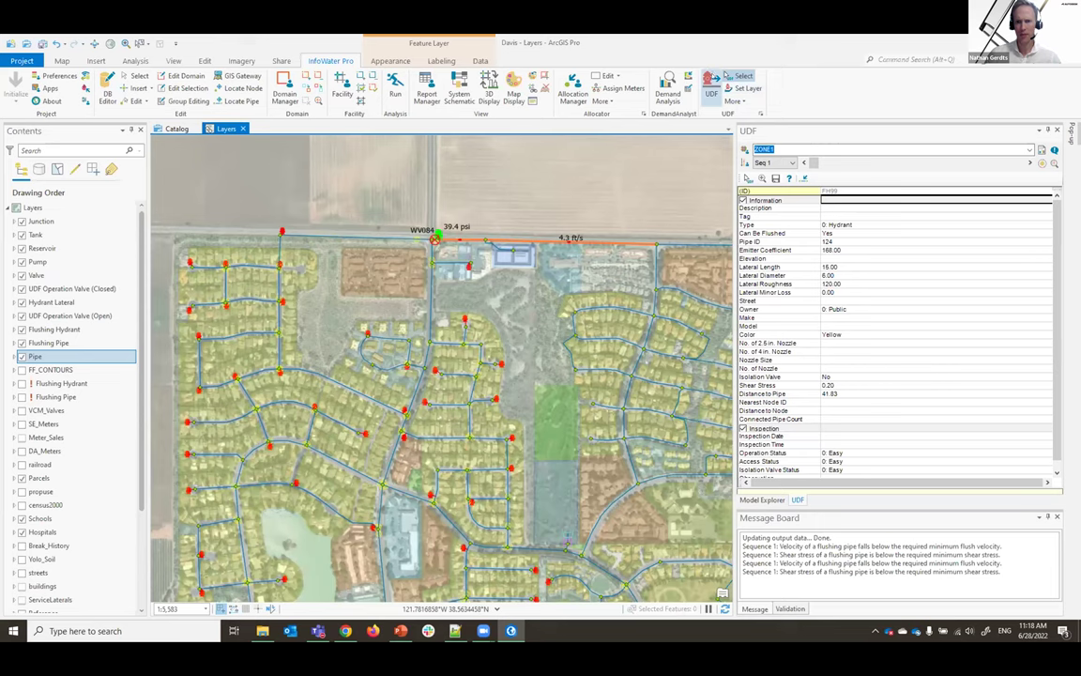
{"action": "left_click", "coordinate": [737, 76]}
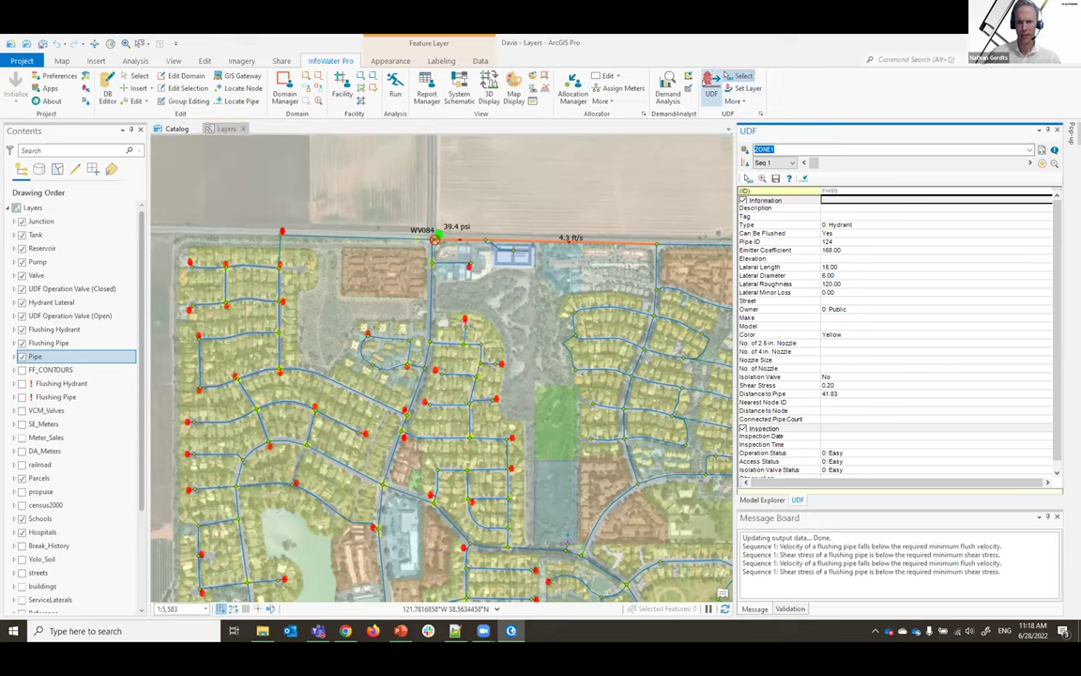
{"action": "left_click", "coordinate": [762, 499]}
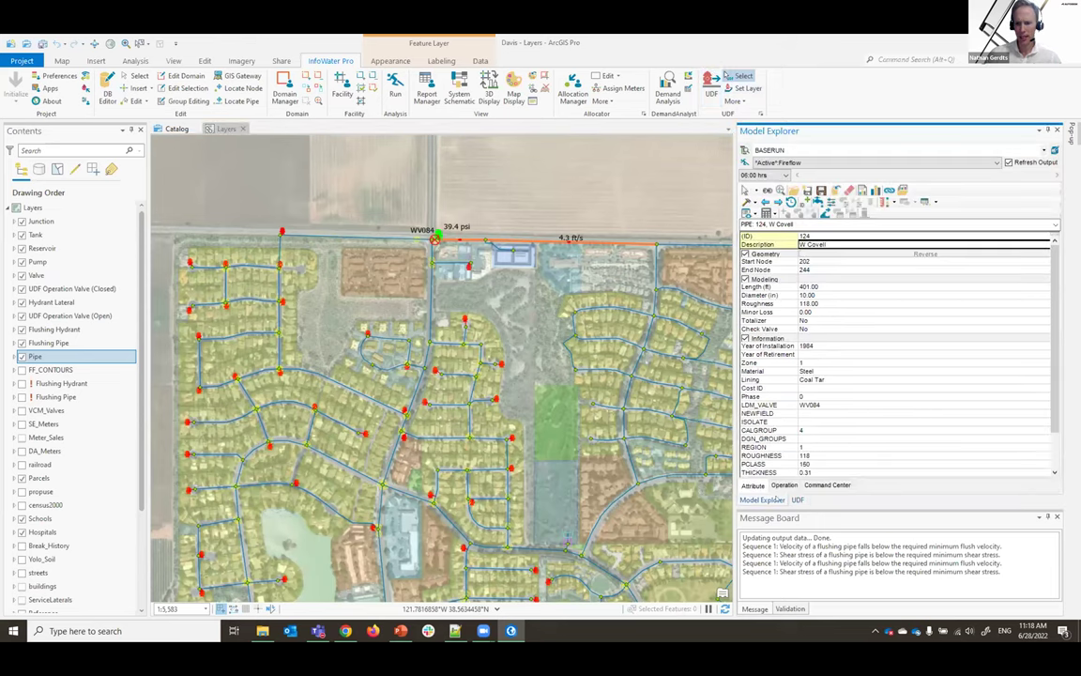
{"action": "left_click", "coordinate": [797, 499]}
{"action": "left_click", "coordinate": [775, 500]}
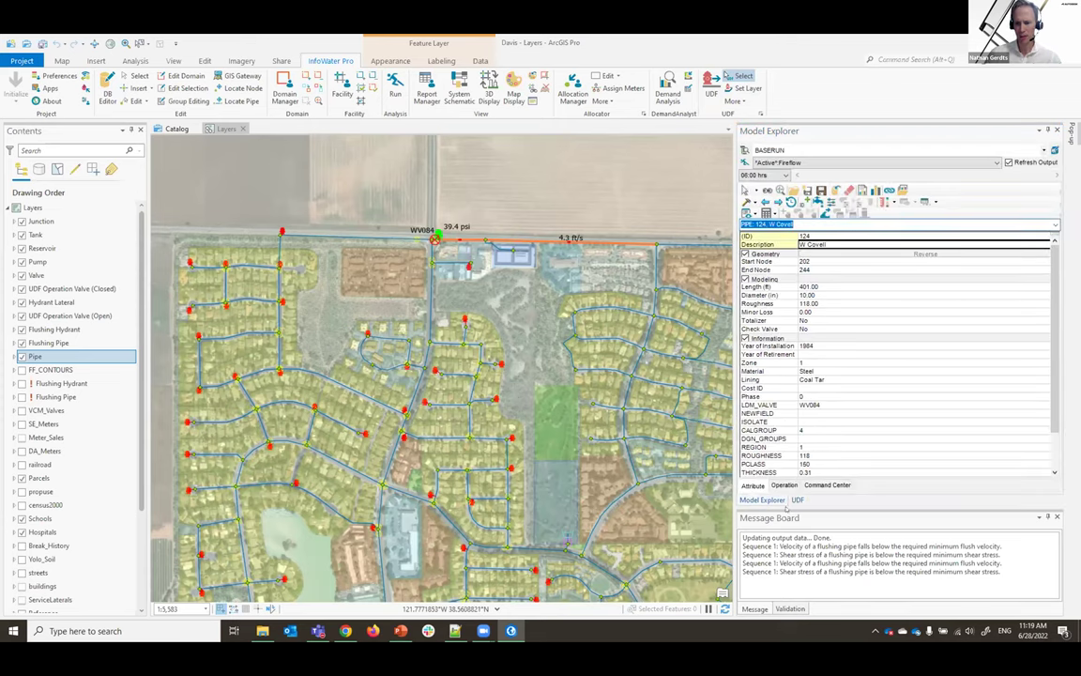
{"action": "left_click", "coordinate": [796, 500]}
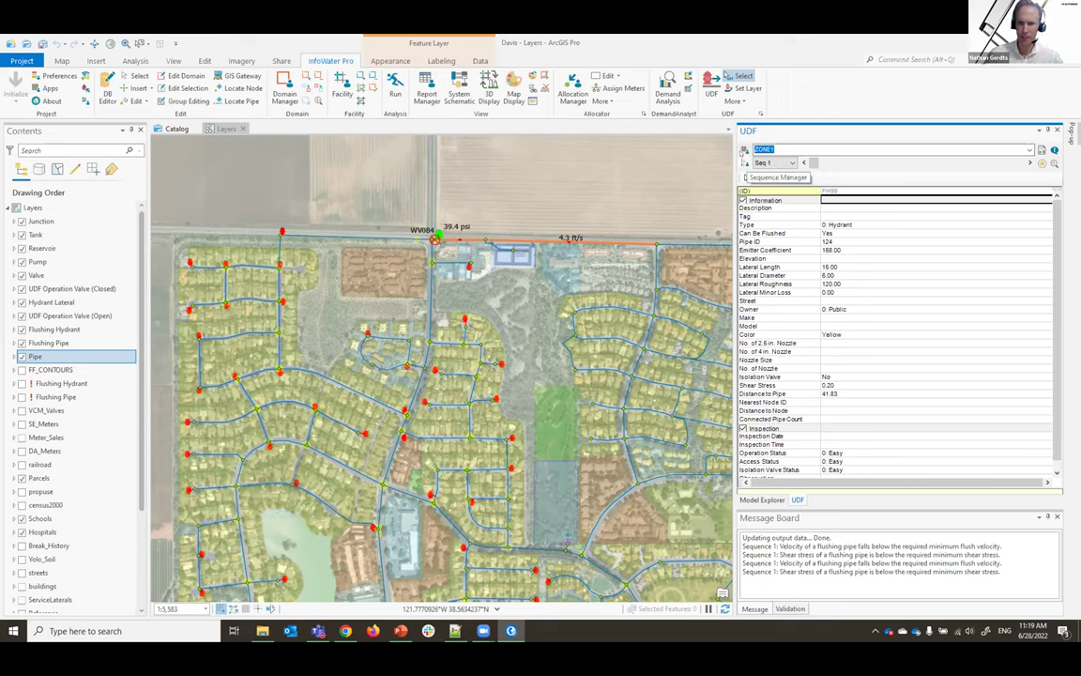
{"action": "left_click", "coordinate": [745, 163]}
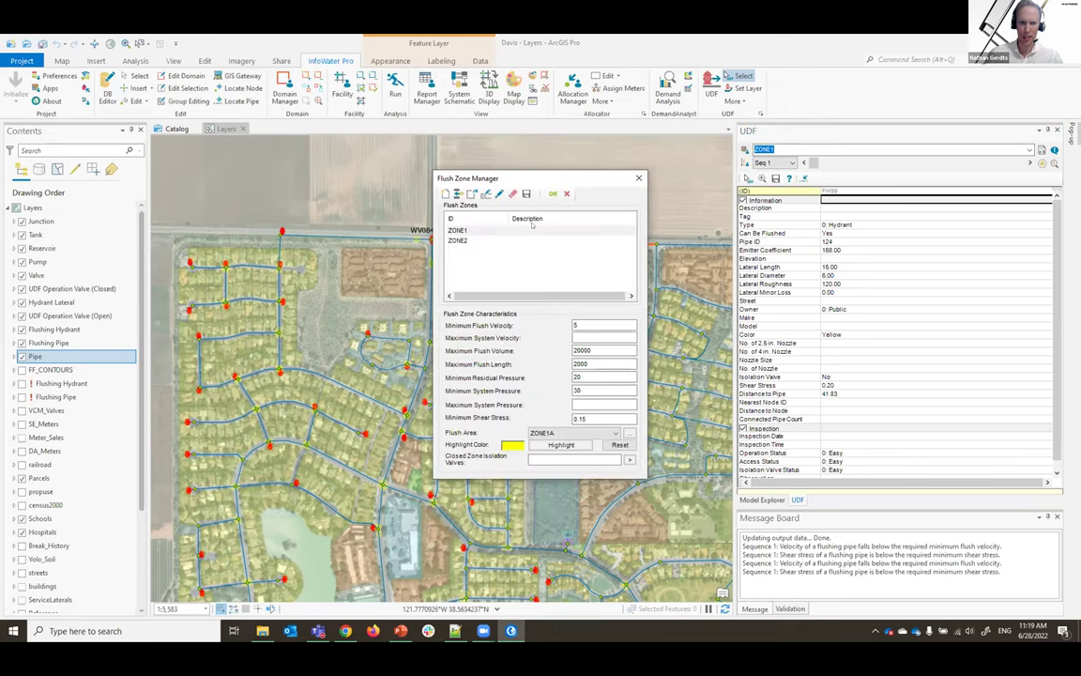
{"action": "left_click", "coordinate": [638, 178]}
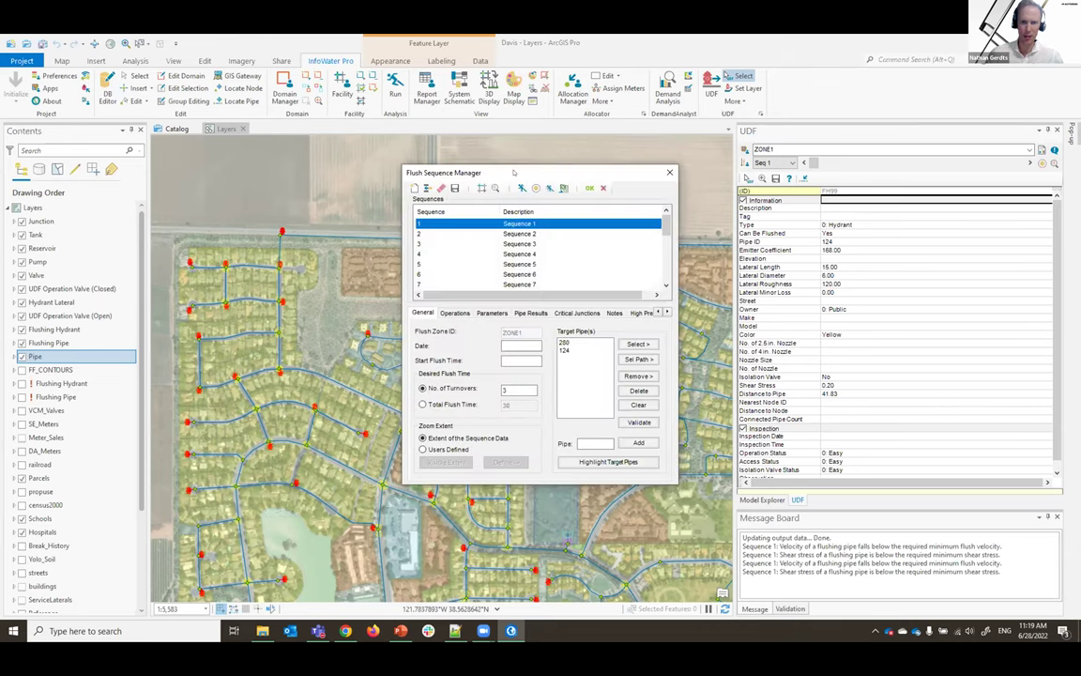
{"action": "left_click_drag", "start_coordinate": [513, 173], "coordinate": [828, 185]}
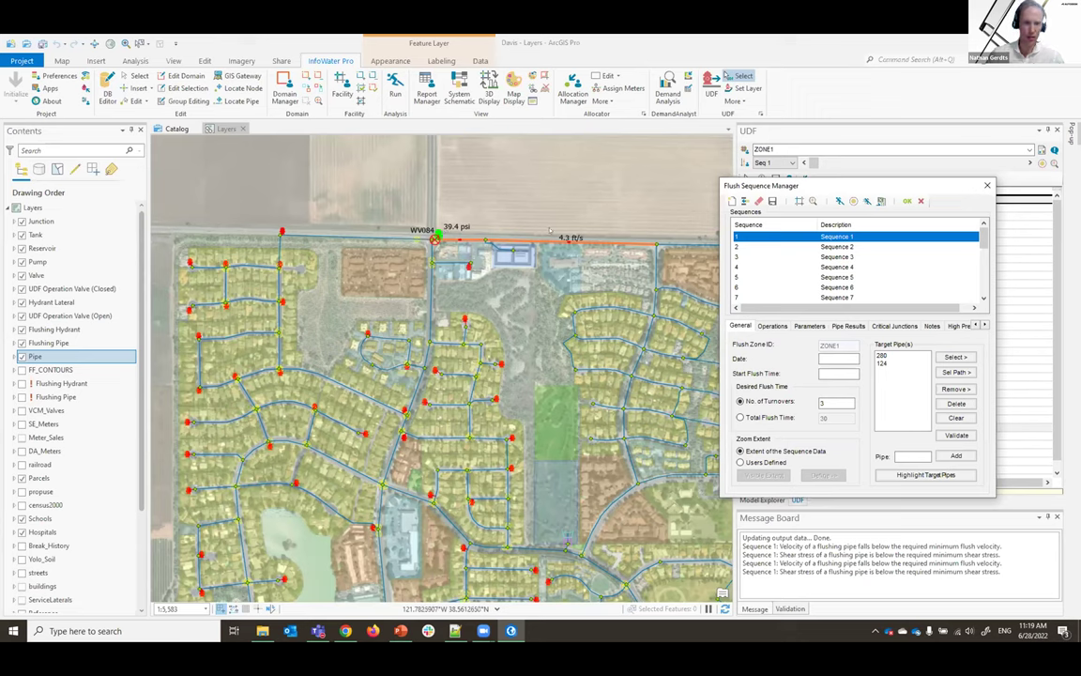
{"action": "left_click", "coordinate": [888, 169]}
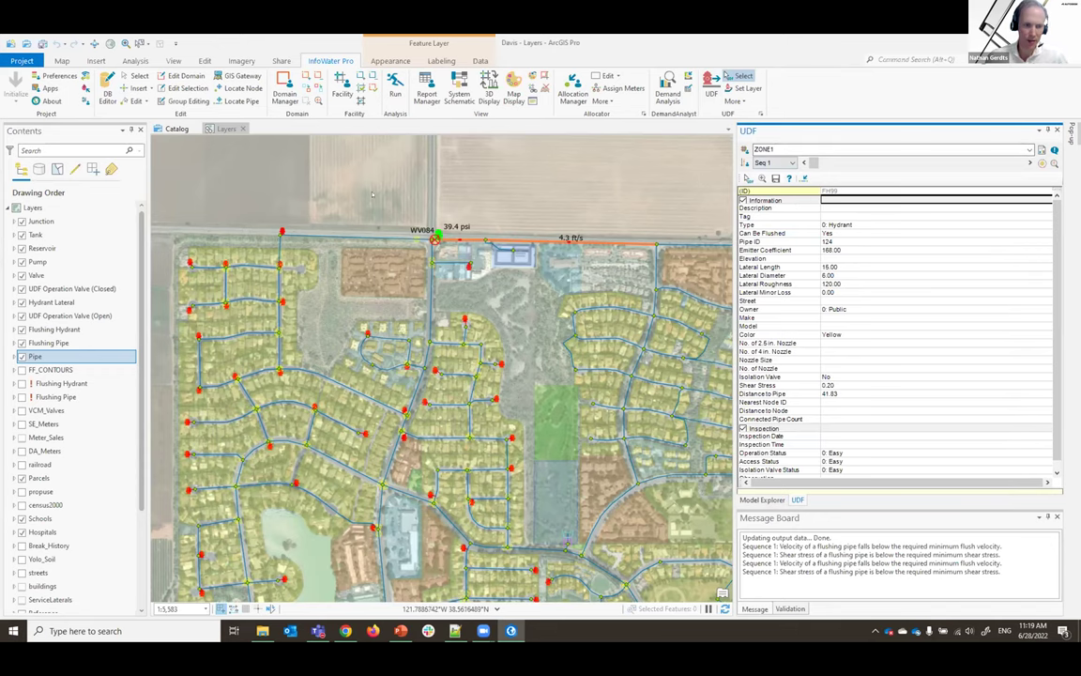
Pan around hydrant WV084, then advance to Sequence 2 with WV008 at 19.9 psi
{"action": "scroll", "coordinate": [324, 284], "scroll_direction": "up", "scroll_amount": 1}
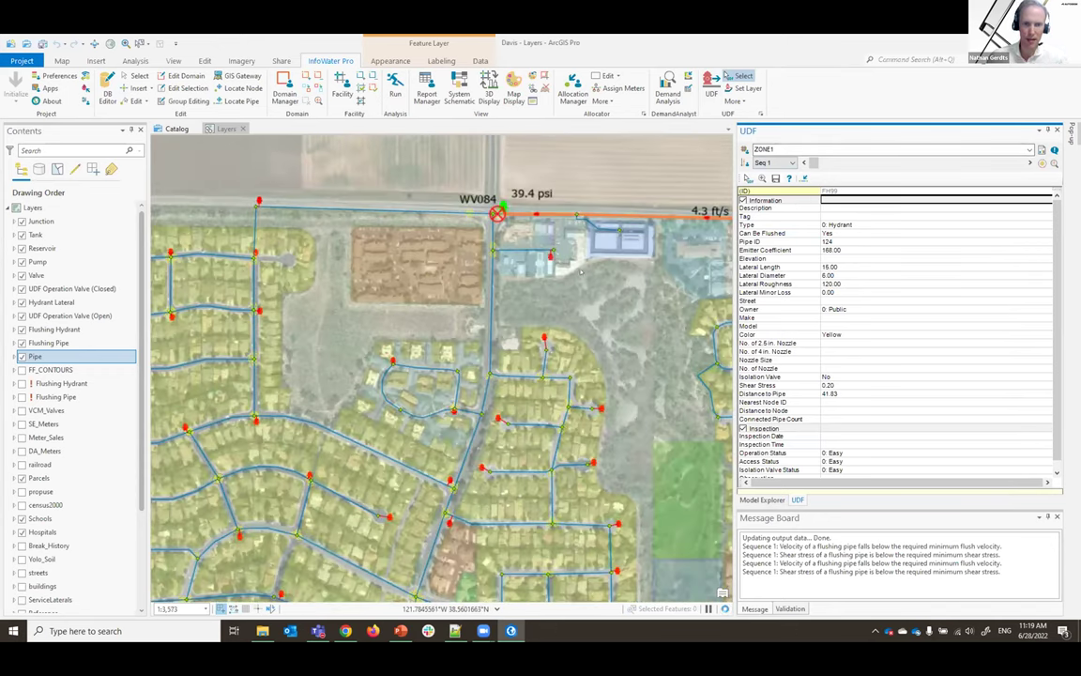
{"action": "scroll", "coordinate": [431, 314], "scroll_direction": "up", "scroll_amount": 1}
{"action": "left_click_drag", "start_coordinate": [431, 315], "coordinate": [270, 343]}
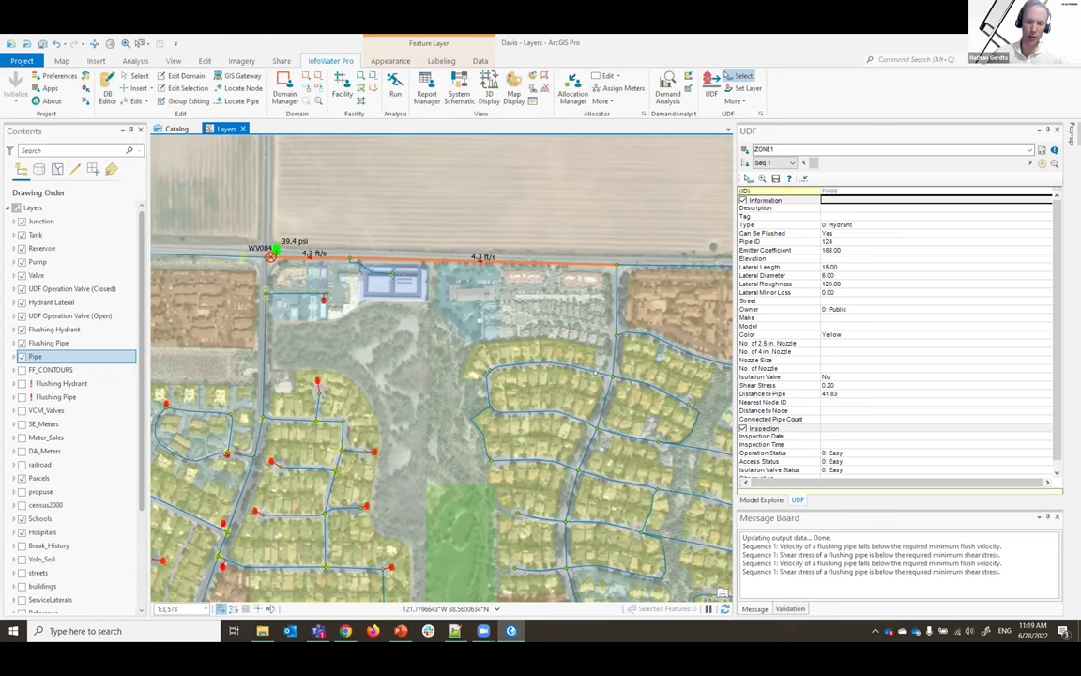
{"action": "scroll", "coordinate": [601, 328], "scroll_direction": "down", "scroll_amount": 3}
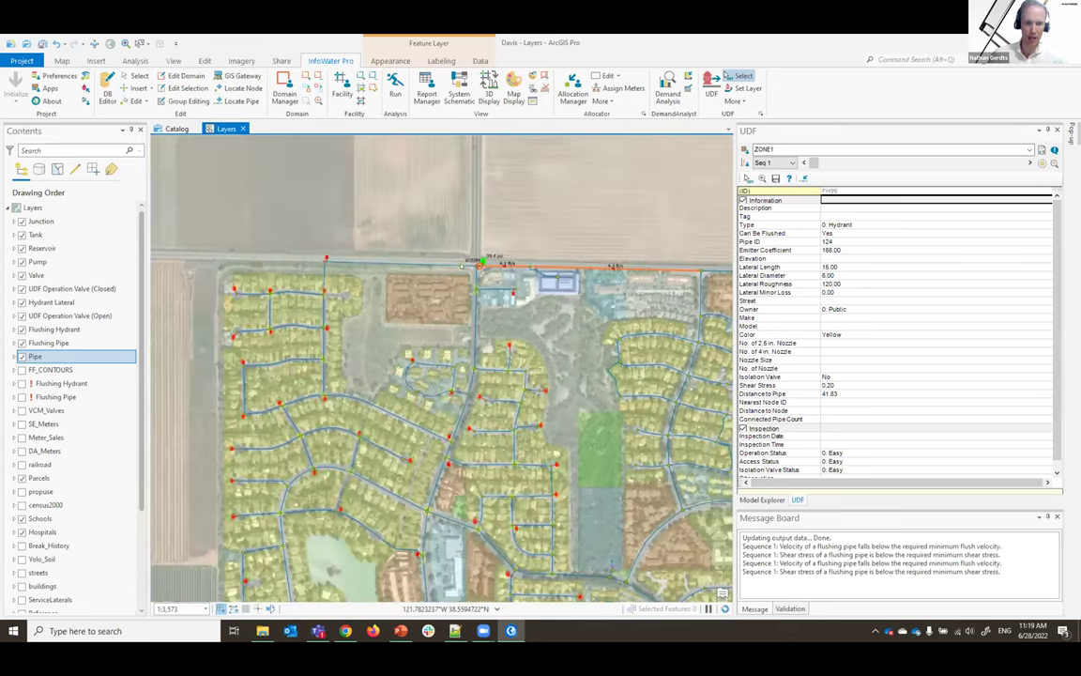
{"action": "left_click_drag", "start_coordinate": [630, 280], "coordinate": [525, 291]}
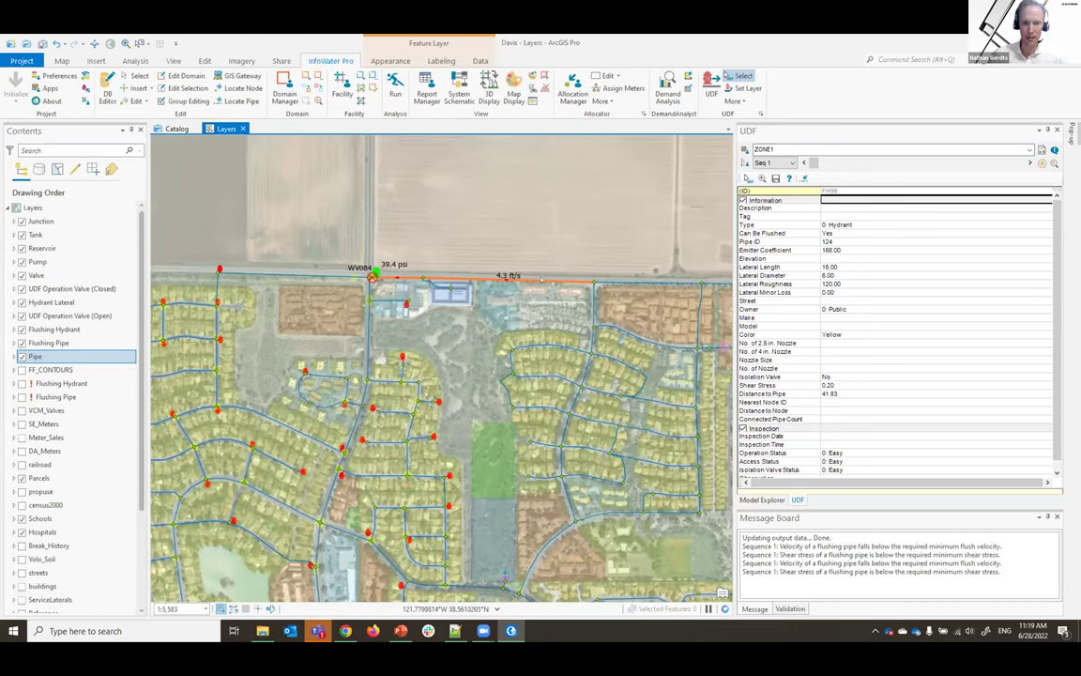
{"action": "scroll", "coordinate": [541, 279], "scroll_direction": "up", "scroll_amount": 3}
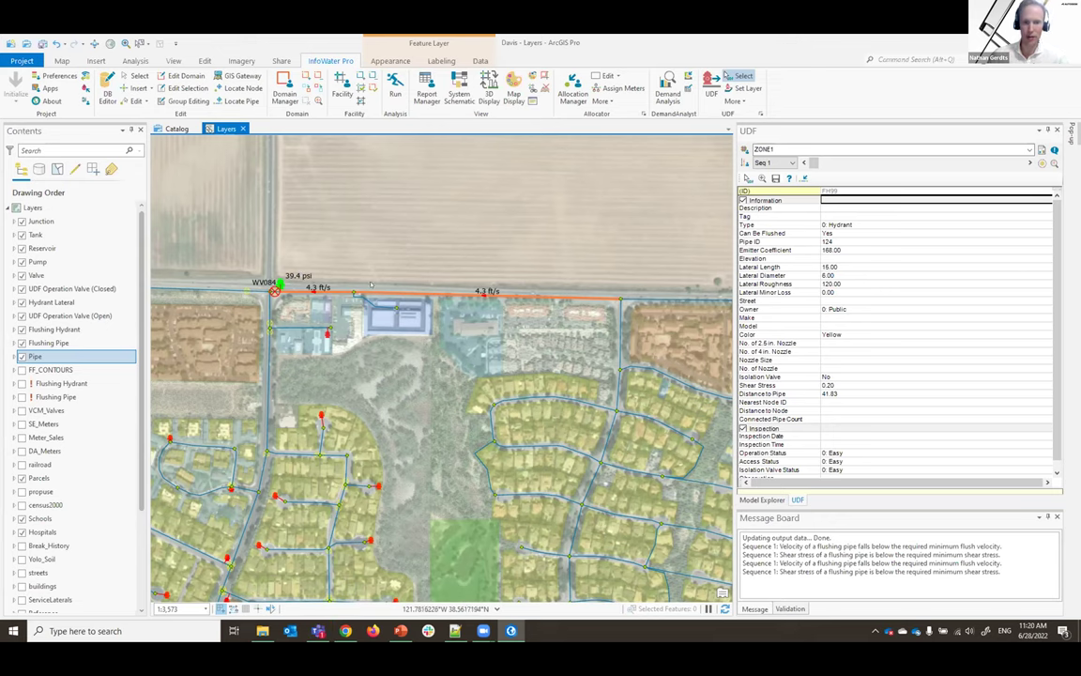
{"action": "left_click_drag", "start_coordinate": [262, 336], "coordinate": [515, 310]}
{"action": "scroll", "coordinate": [545, 289], "scroll_direction": "down", "scroll_amount": 2}
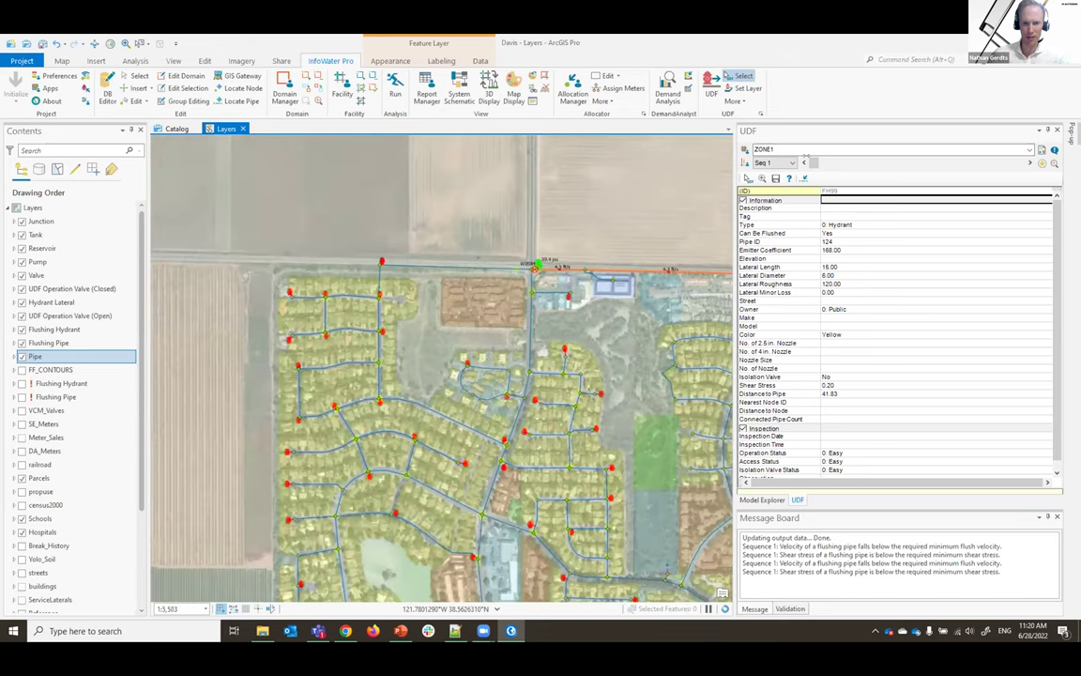
{"action": "left_click", "coordinate": [1030, 163]}
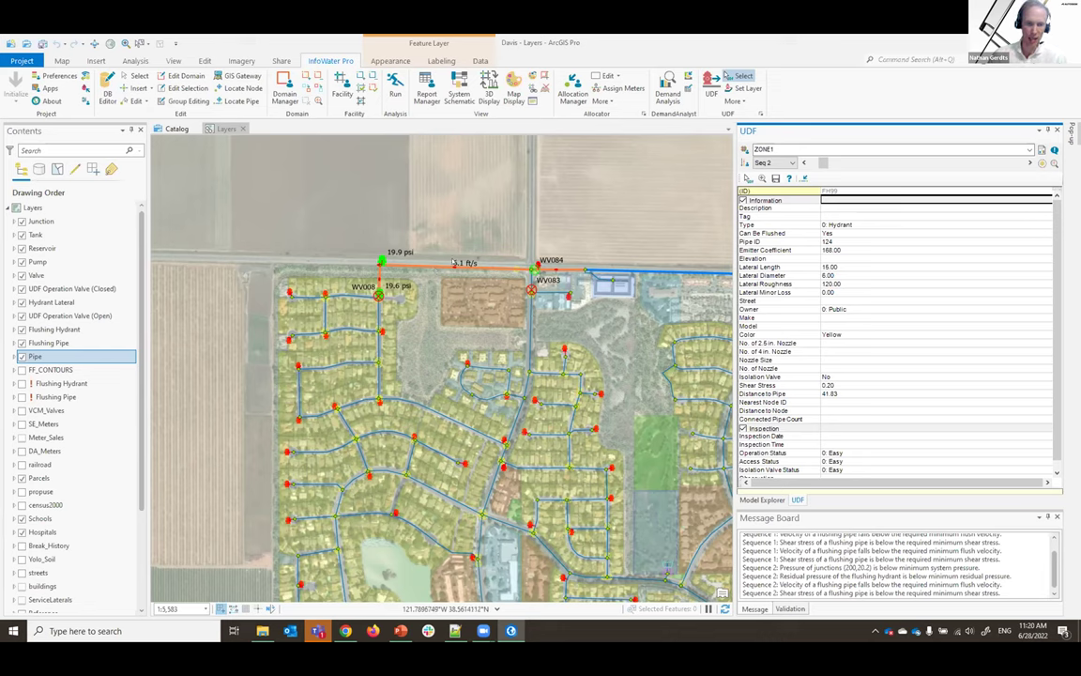
Advance ZONE1 flushing through sequences 3 and 4, keeping the flushing pipes in view
{"action": "scroll", "coordinate": [481, 274], "scroll_direction": "up", "scroll_amount": 2}
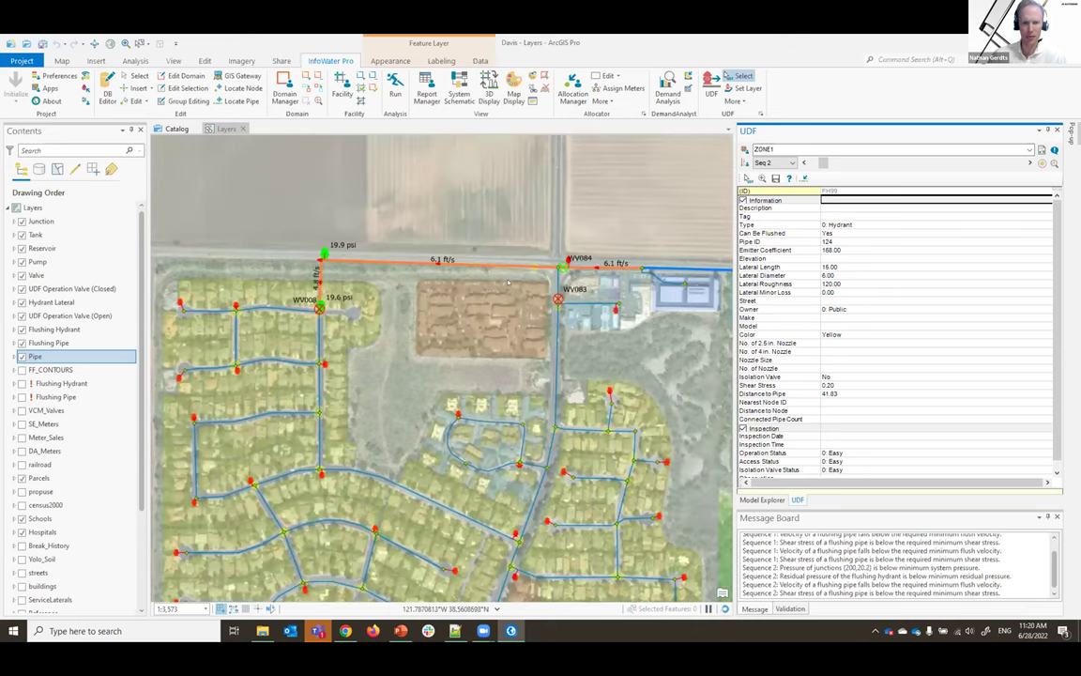
{"action": "scroll", "coordinate": [510, 281], "scroll_direction": "down", "scroll_amount": 2}
{"action": "left_click", "coordinate": [1029, 163]}
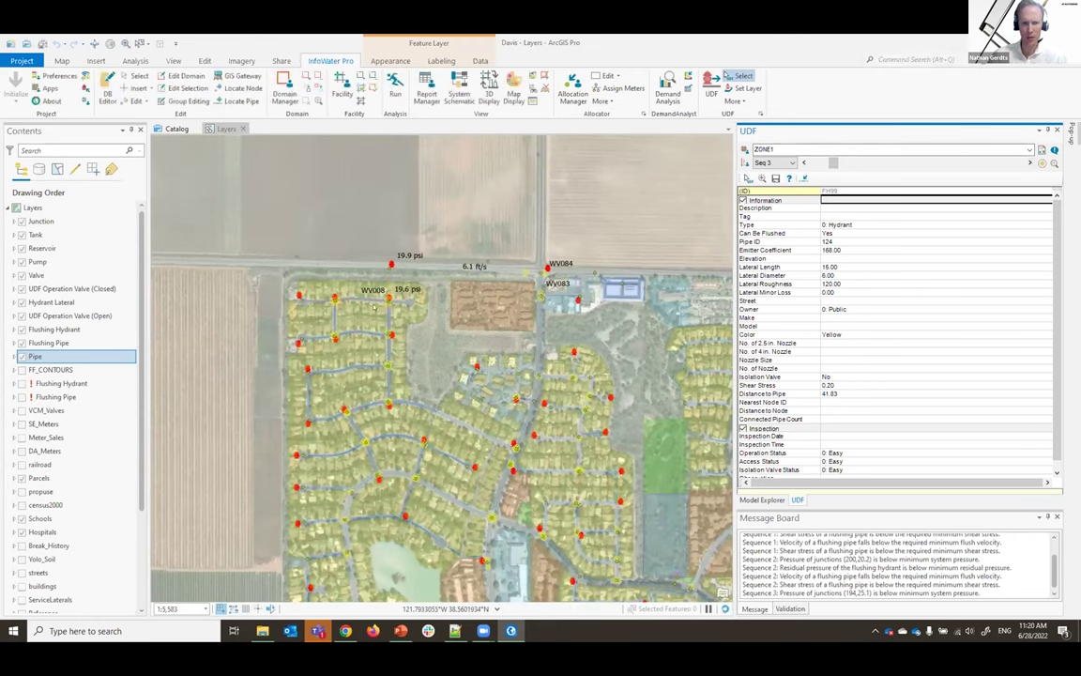
{"action": "left_click_drag", "start_coordinate": [722, 281], "coordinate": [615, 292]}
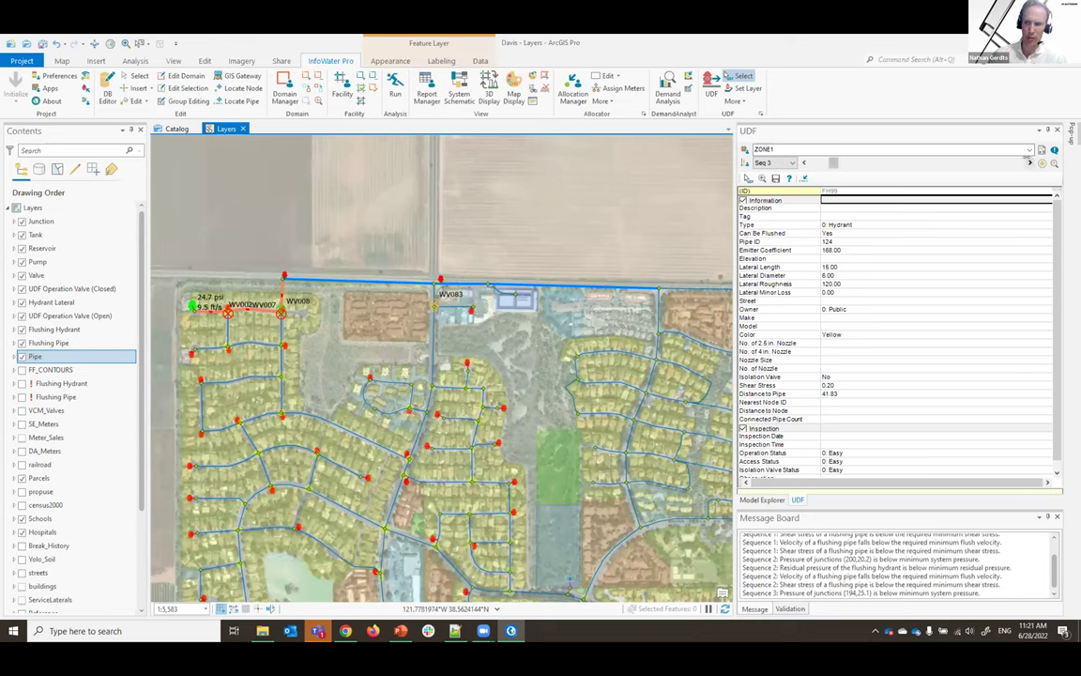
{"action": "left_click", "coordinate": [1029, 162]}
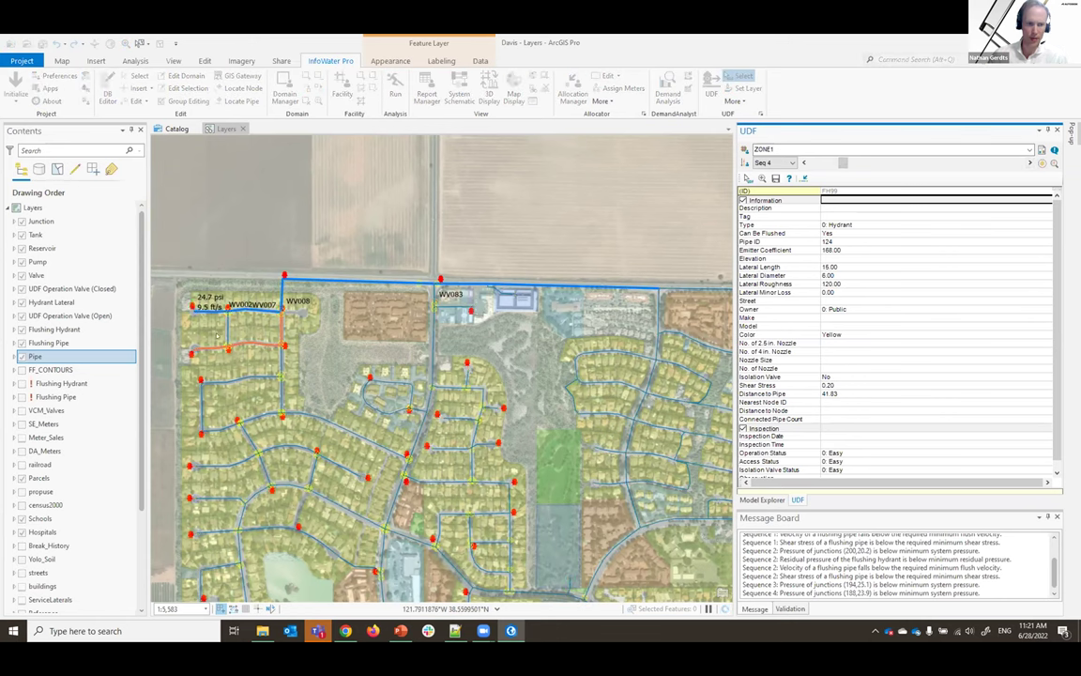
{"action": "left_click_drag", "start_coordinate": [306, 329], "coordinate": [325, 316]}
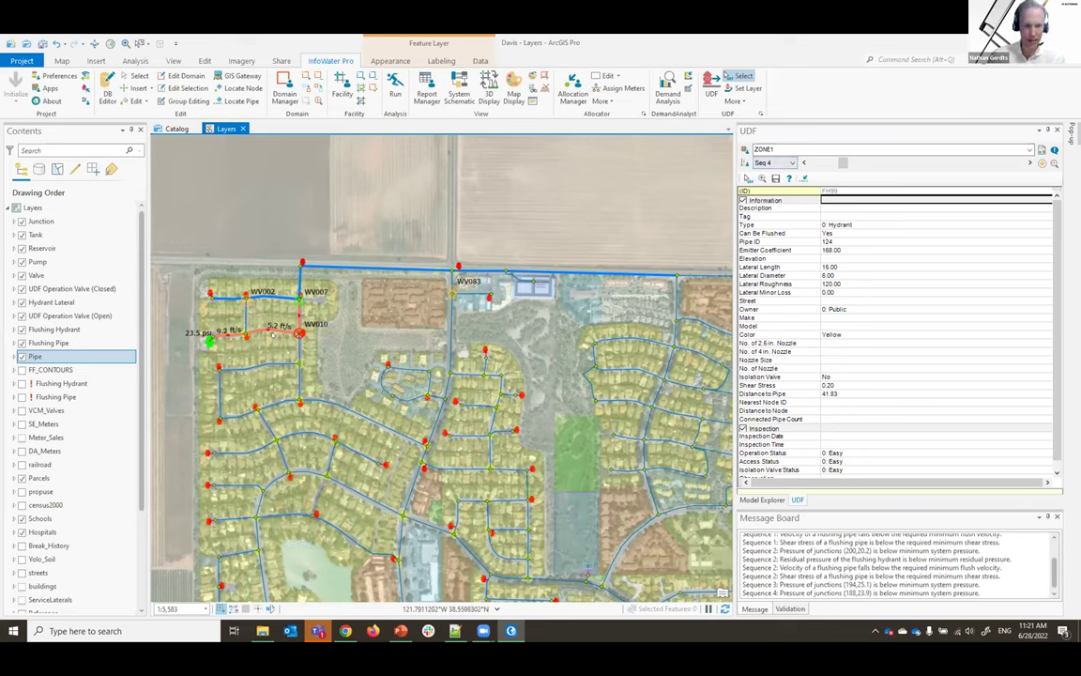
Advance to sequence 5, then jump the sequence slider to sequence 22
{"action": "scroll", "coordinate": [228, 347], "scroll_direction": "up", "scroll_amount": 2}
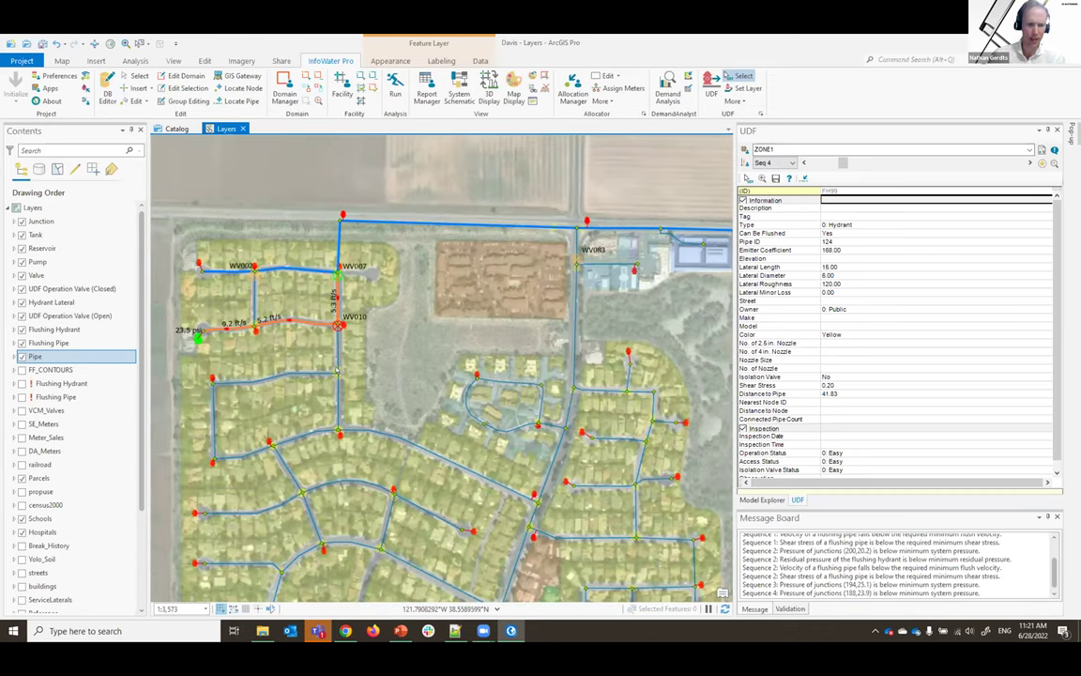
{"action": "scroll", "coordinate": [65, 394], "scroll_direction": "down", "scroll_amount": 3}
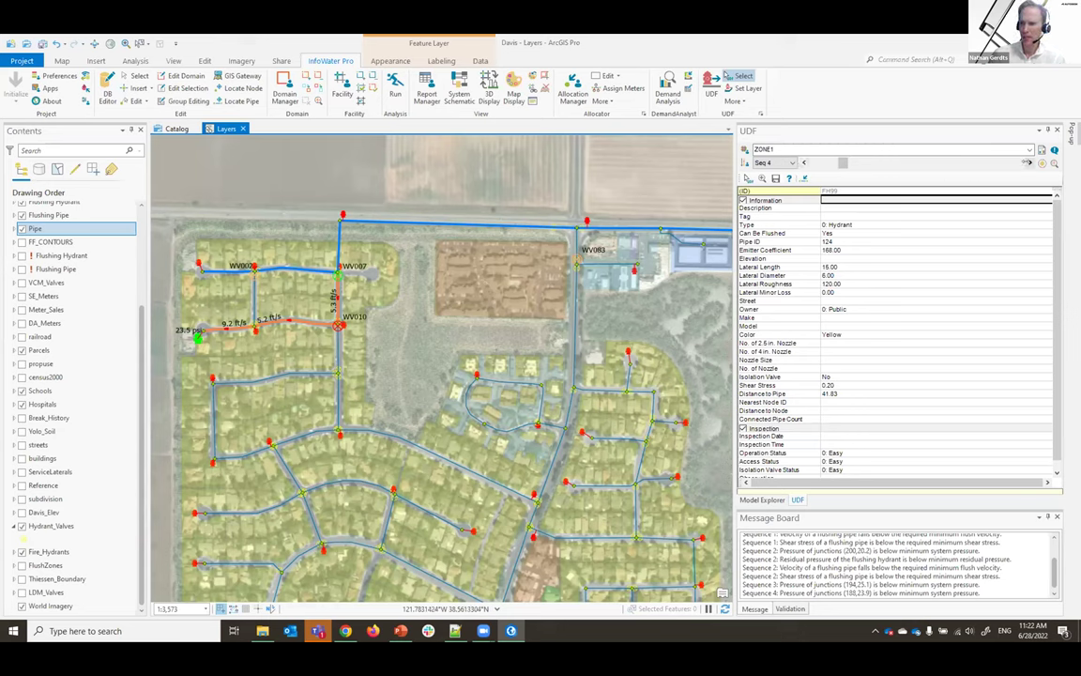
{"action": "left_click", "coordinate": [852, 162]}
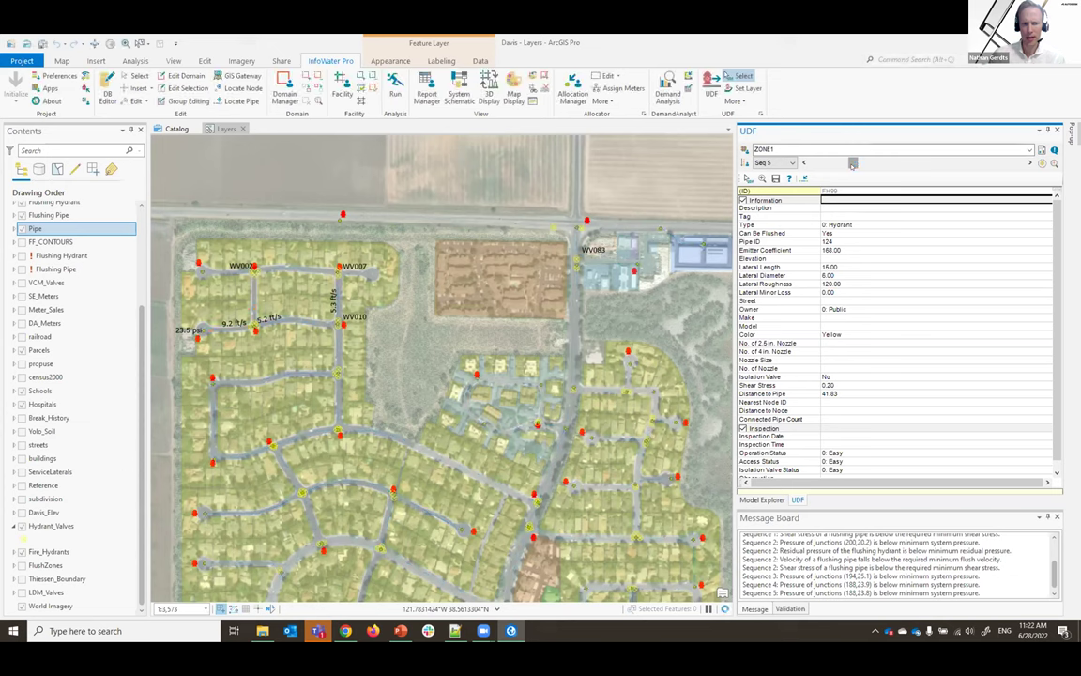
{"action": "left_click_drag", "start_coordinate": [849, 163], "coordinate": [1021, 162]}
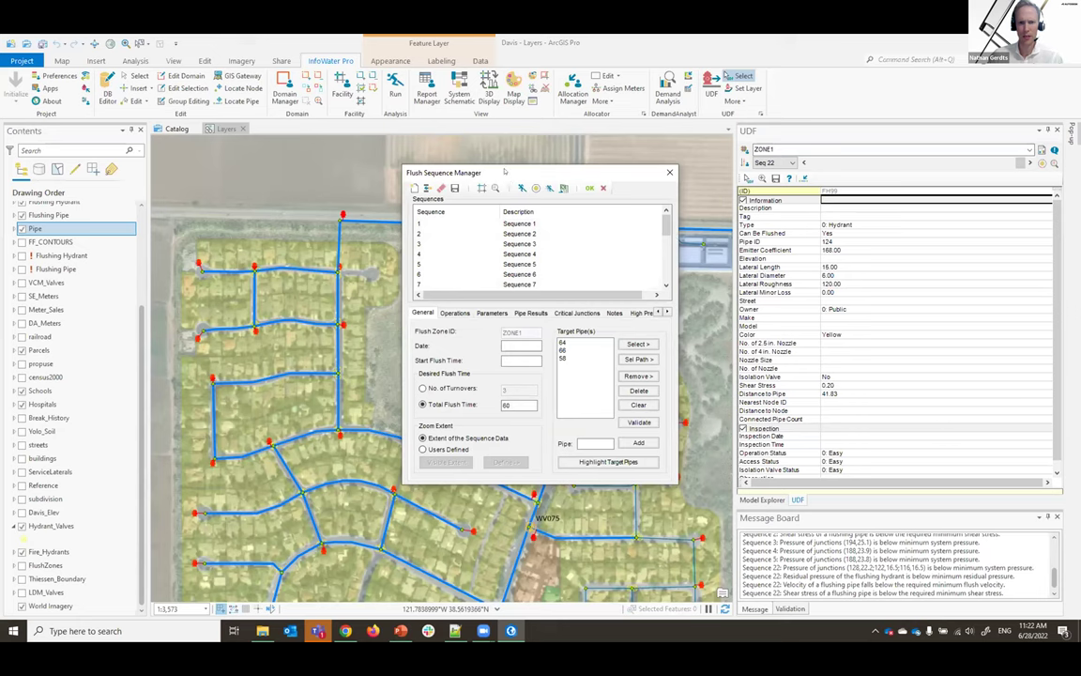
{"action": "left_click_drag", "start_coordinate": [460, 172], "coordinate": [401, 172]}
Review Sequence 6's valve operations, hydrant, pipe, critical-junction and high pressure/velocity results
{"action": "left_click", "coordinate": [358, 232]}
{"action": "left_click", "coordinate": [356, 272]}
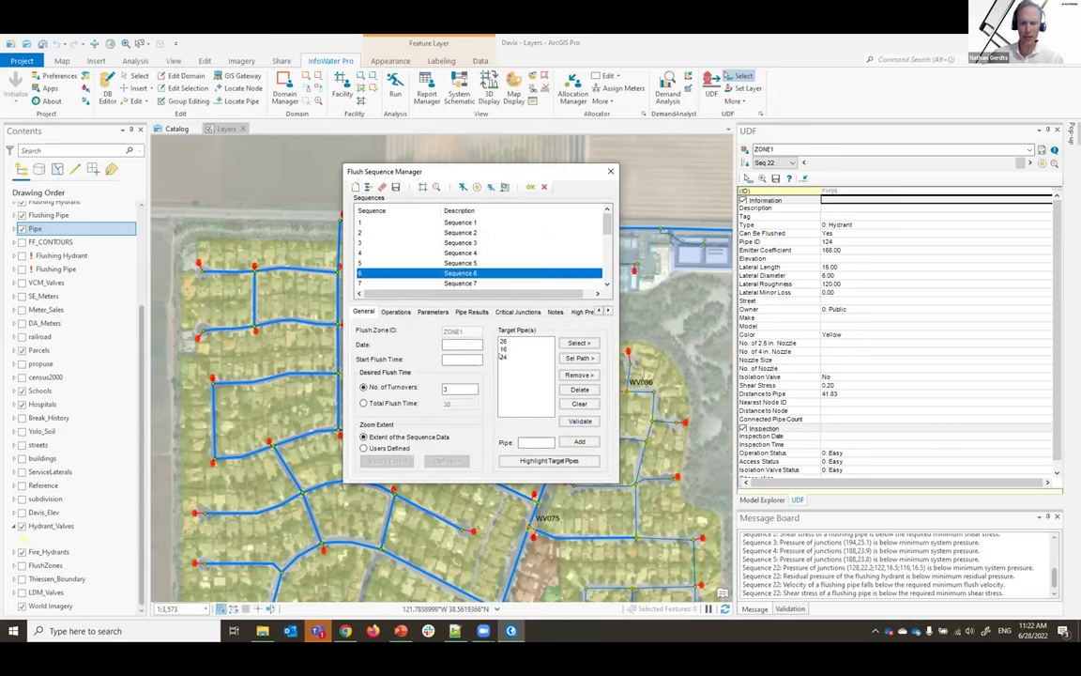
{"action": "left_click", "coordinate": [395, 311]}
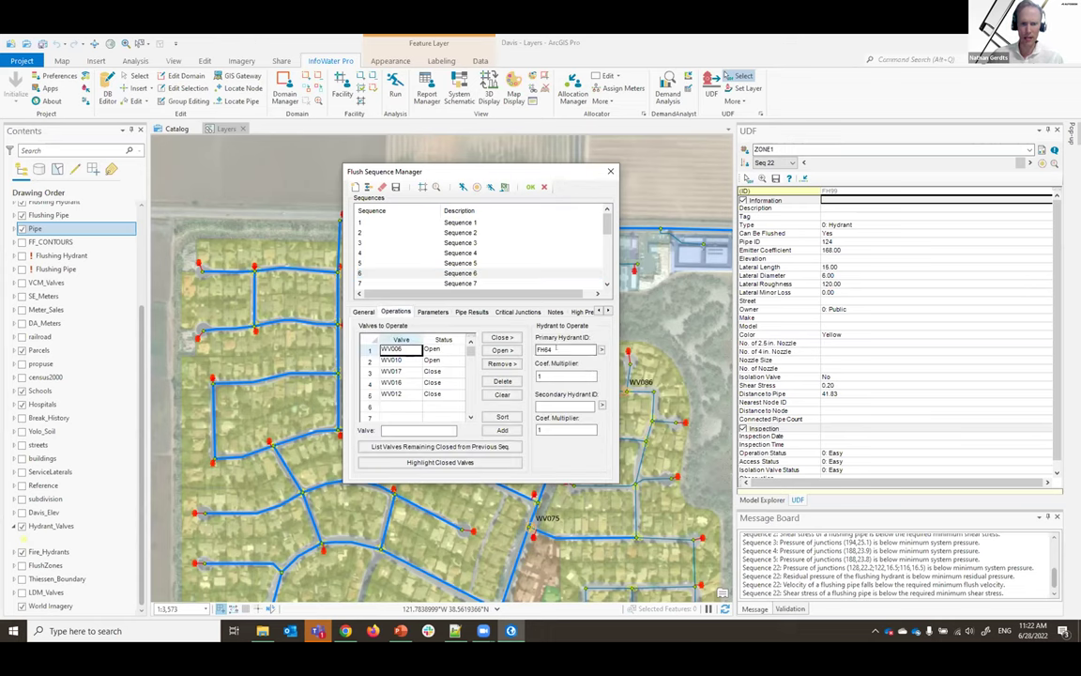
{"action": "left_click", "coordinate": [437, 311]}
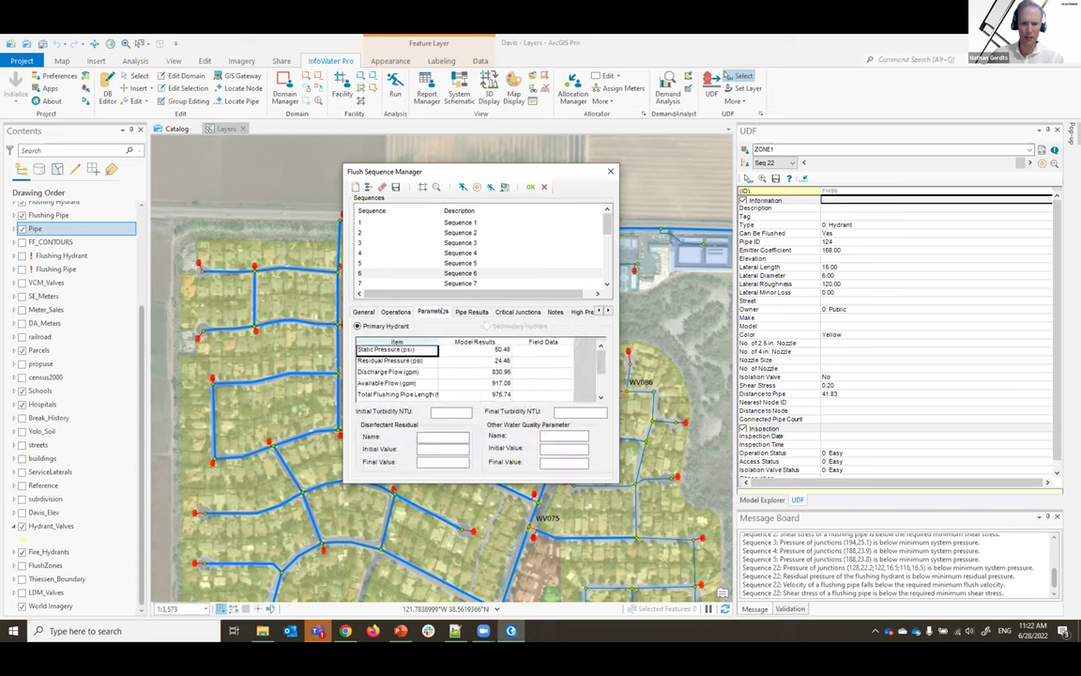
{"action": "scroll", "coordinate": [450, 371], "scroll_direction": "down", "scroll_amount": 2}
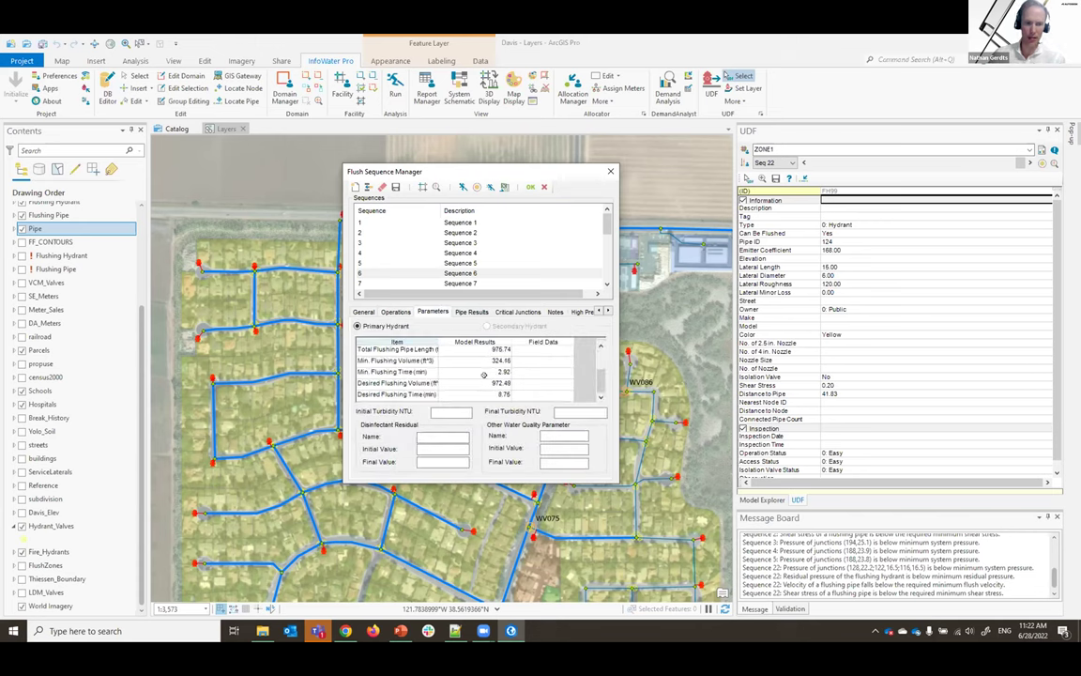
{"action": "left_click", "coordinate": [471, 313]}
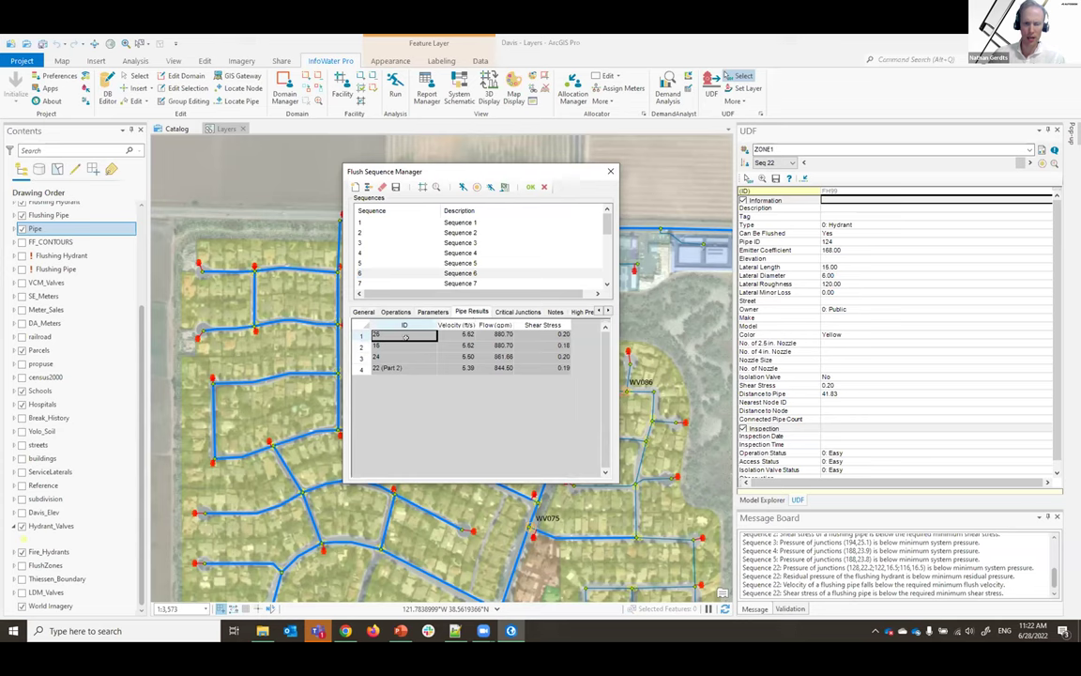
{"action": "left_click", "coordinate": [517, 312]}
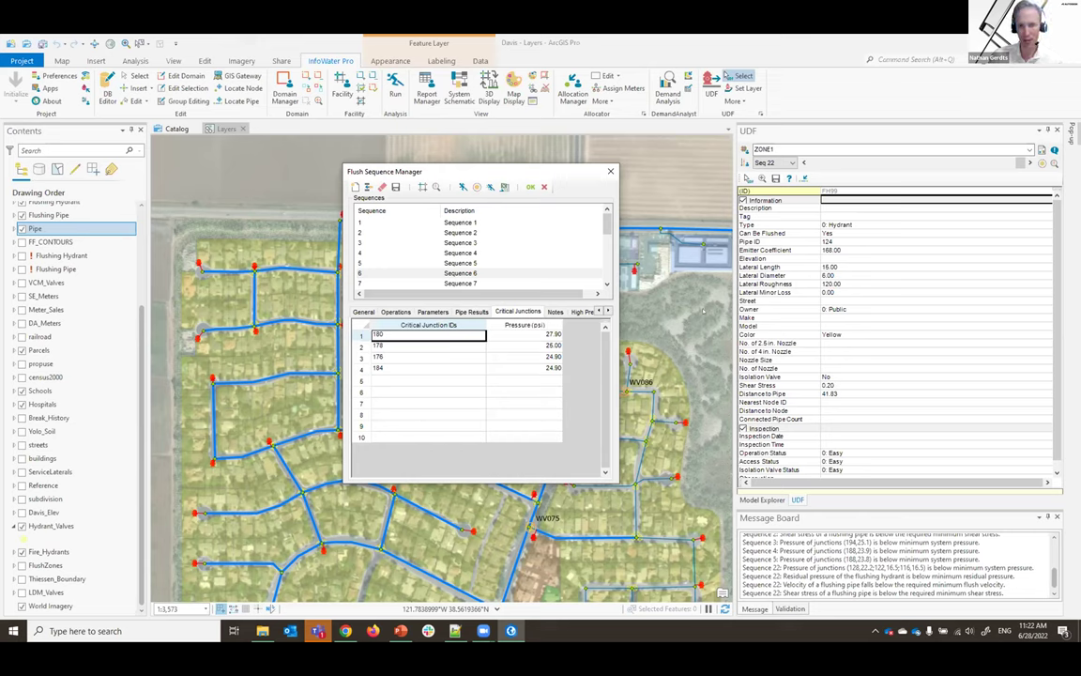
{"action": "left_click", "coordinate": [580, 311]}
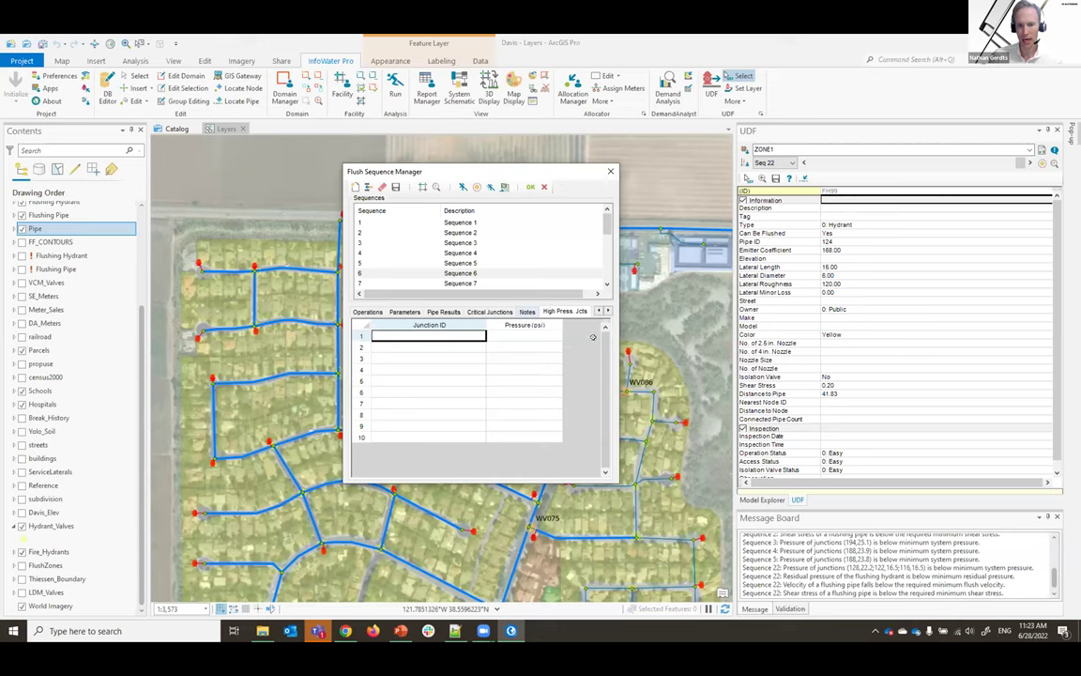
{"action": "scroll", "coordinate": [540, 311], "scroll_direction": "down", "scroll_amount": 2}
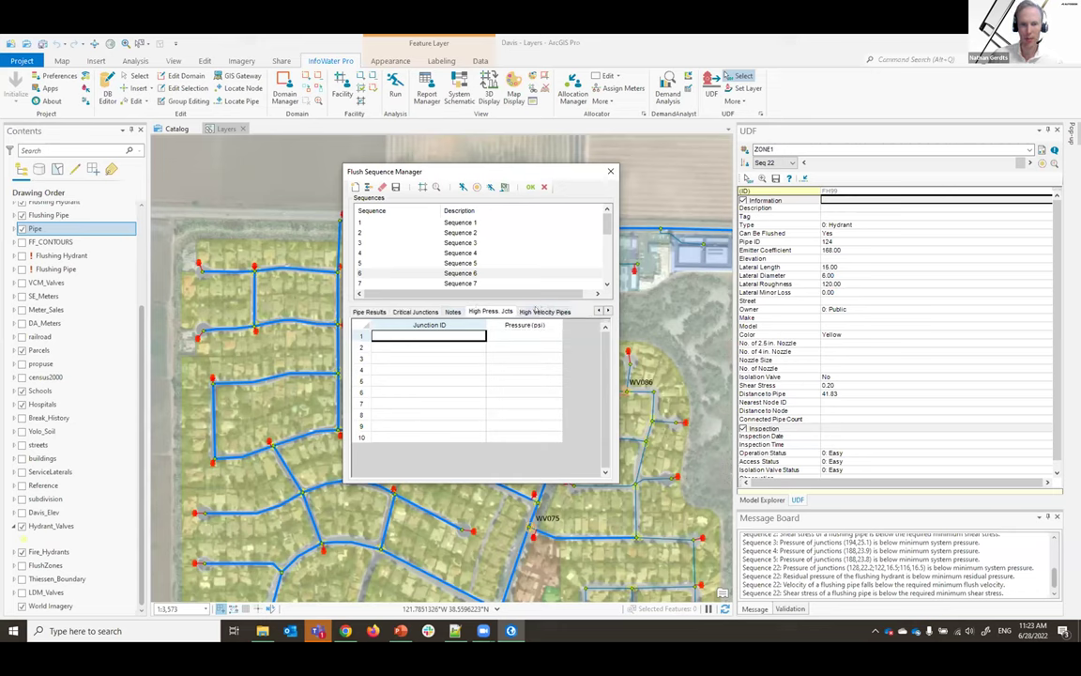
{"action": "left_click", "coordinate": [536, 310]}
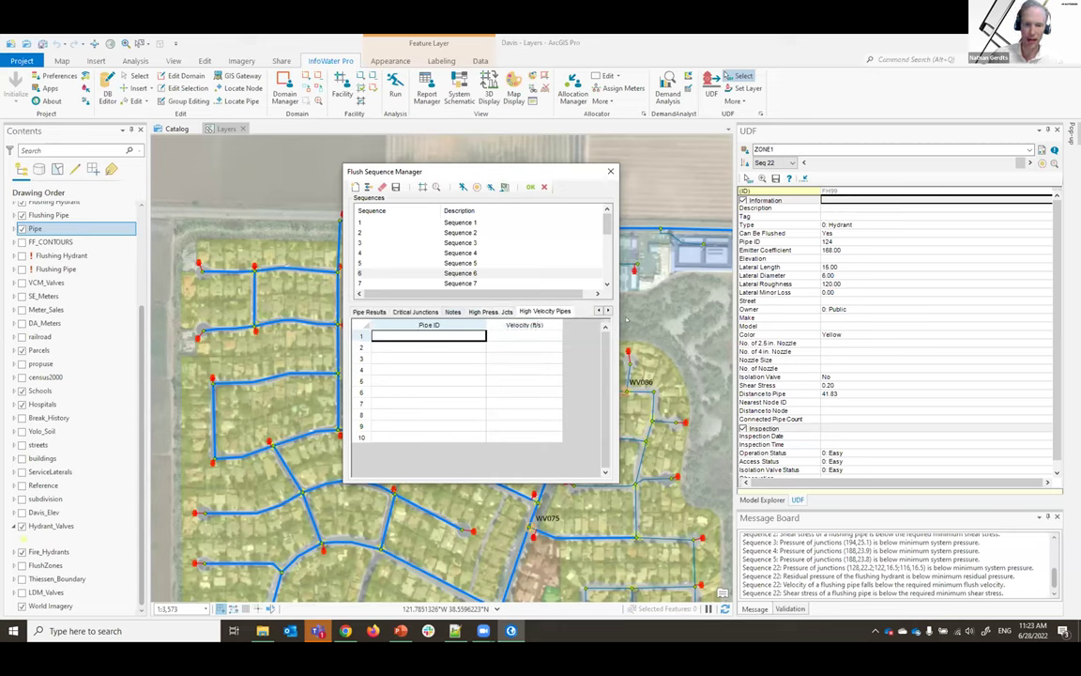
{"action": "scroll", "coordinate": [370, 313], "scroll_direction": "up", "scroll_amount": 3}
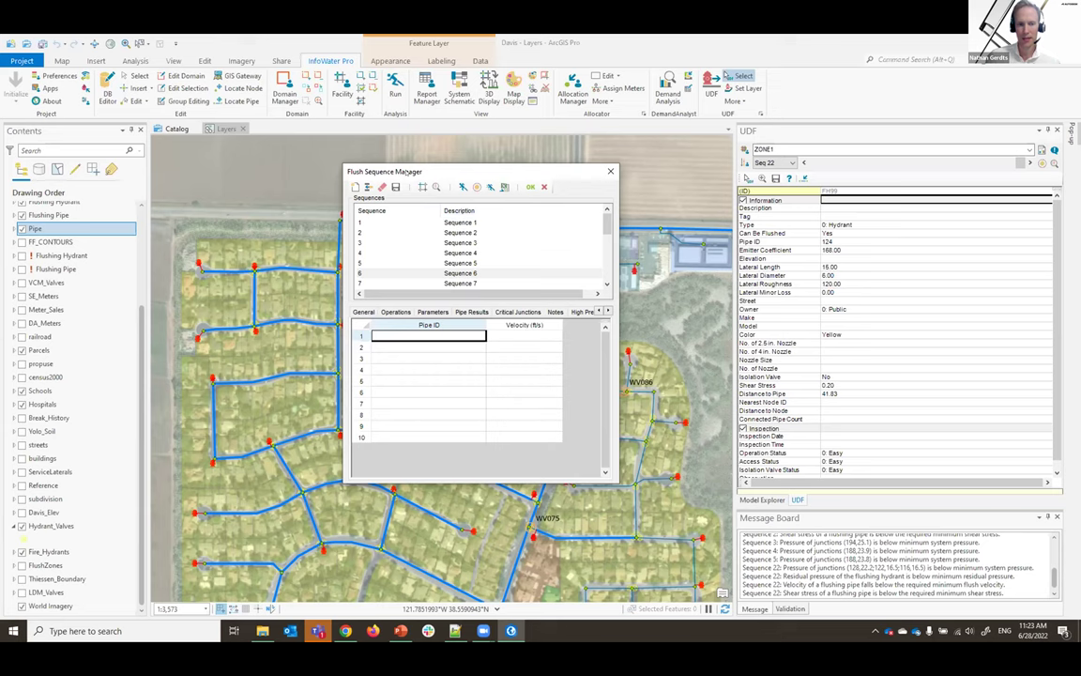
Run Sequence 6 to show its flushing path, then close the Flush Sequence Manager
{"action": "left_click_drag", "start_coordinate": [418, 171], "coordinate": [497, 166]}
{"action": "left_click", "coordinate": [450, 308]}
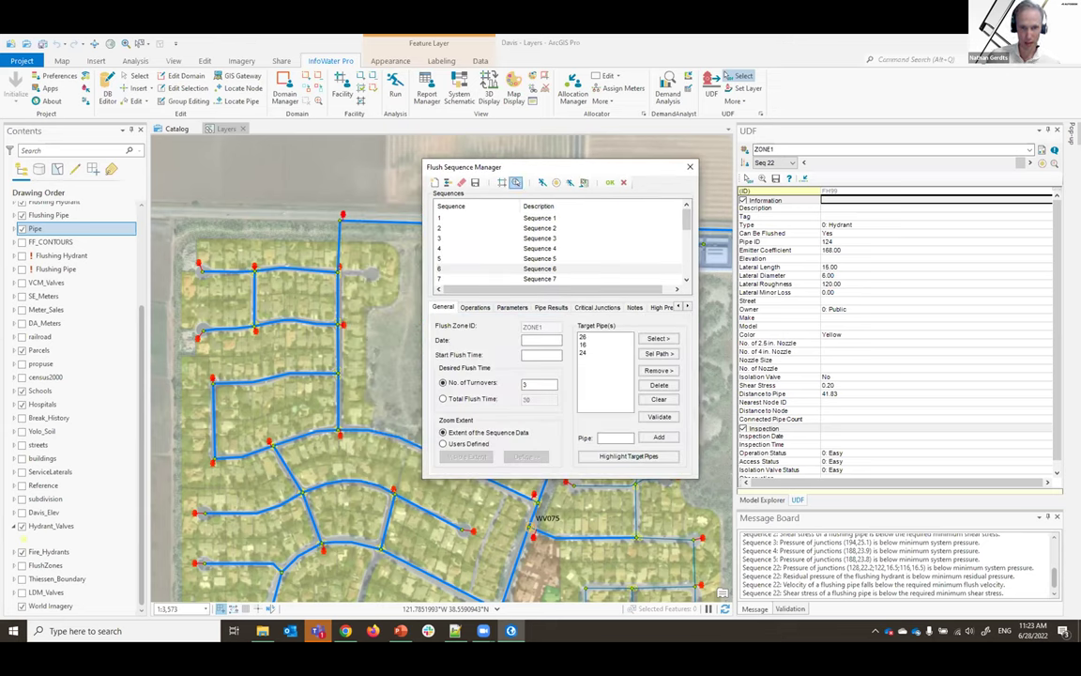
{"action": "left_click", "coordinate": [477, 266]}
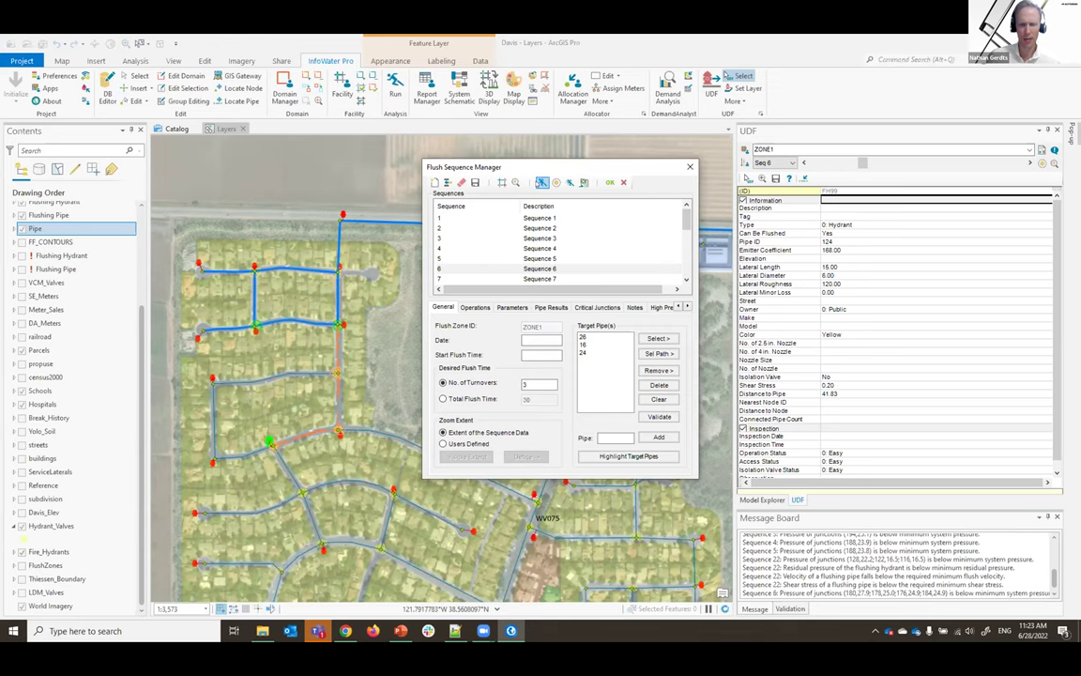
{"action": "left_click", "coordinate": [570, 182]}
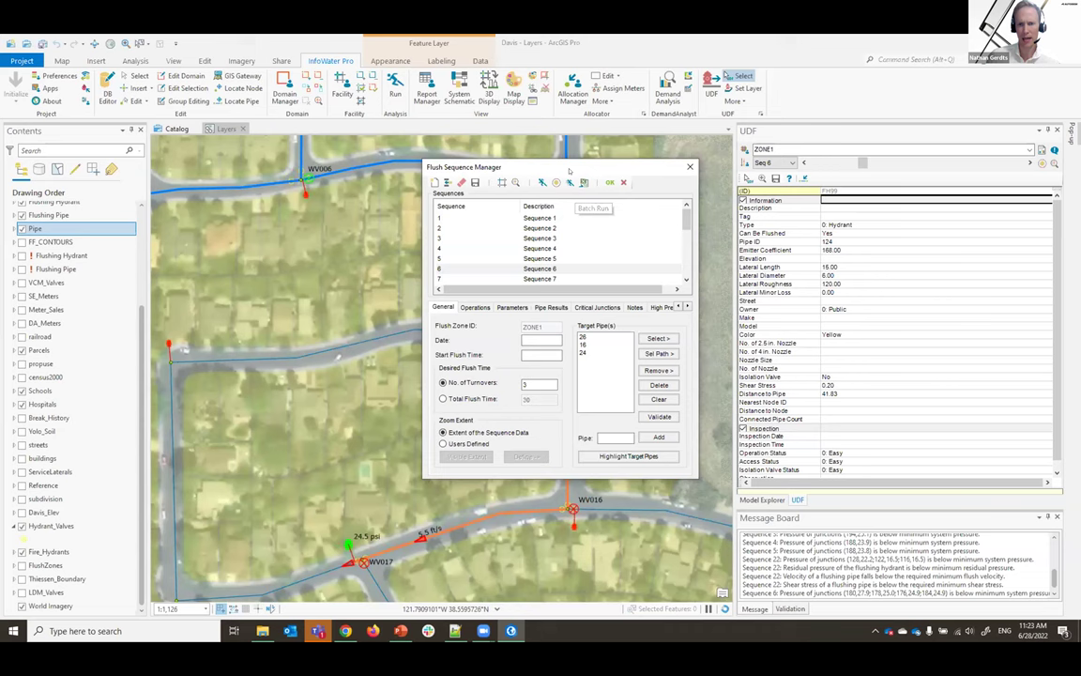
{"action": "left_click_drag", "start_coordinate": [587, 167], "coordinate": [645, 164]}
{"action": "left_click", "coordinate": [747, 163]}
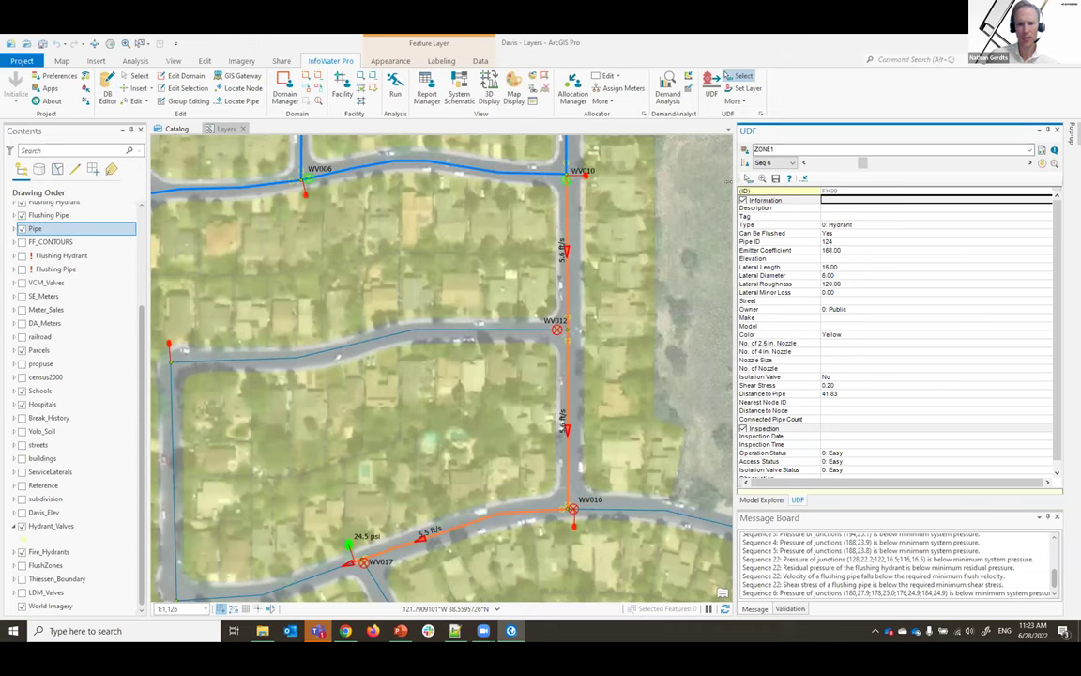
{"action": "left_click", "coordinate": [732, 101]}
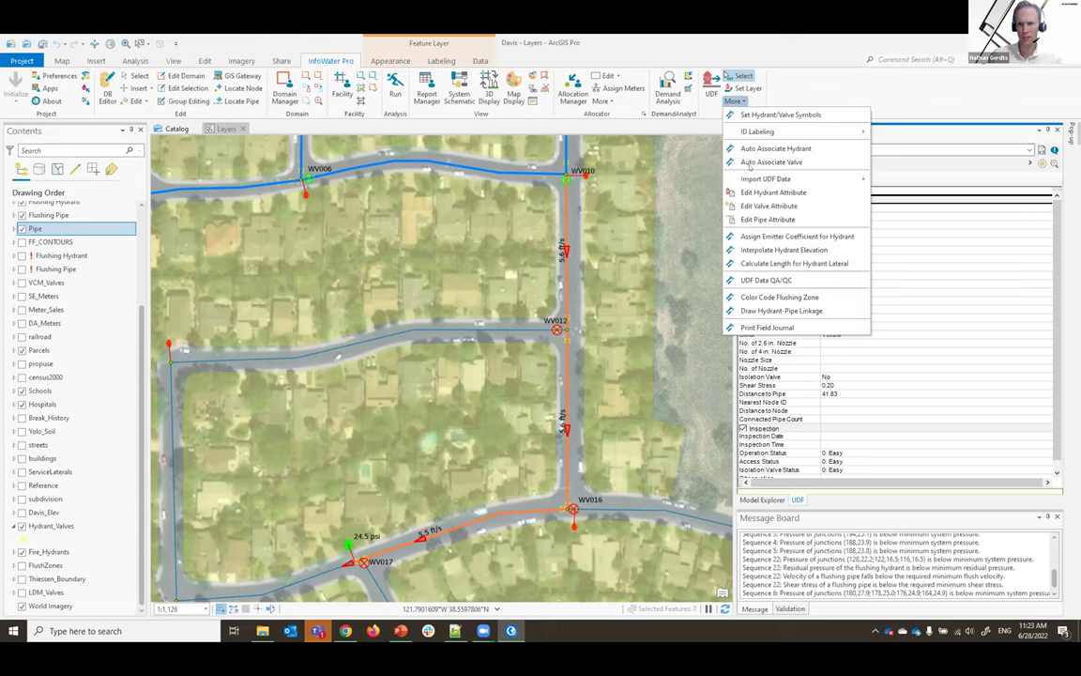
Generate the UDF Field Journal PDF with Print Field Journal
{"action": "left_click", "coordinate": [777, 310]}
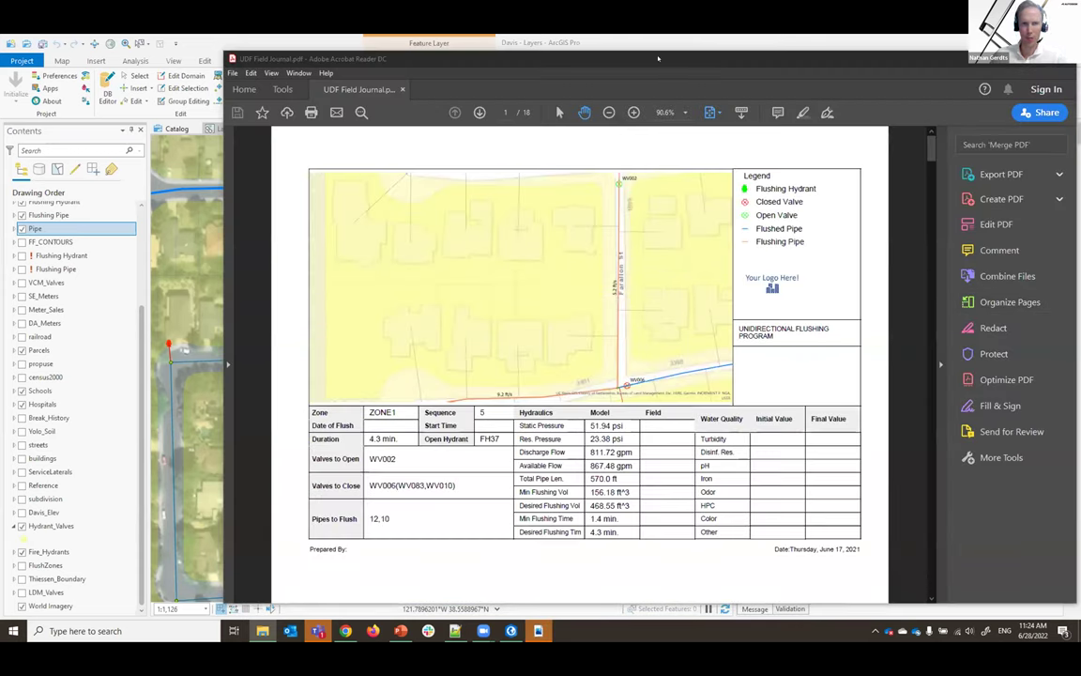
Maximize the field journal PDF, scroll through pages 1–6, then close Acrobat
{"action": "double_click", "coordinate": [671, 59]}
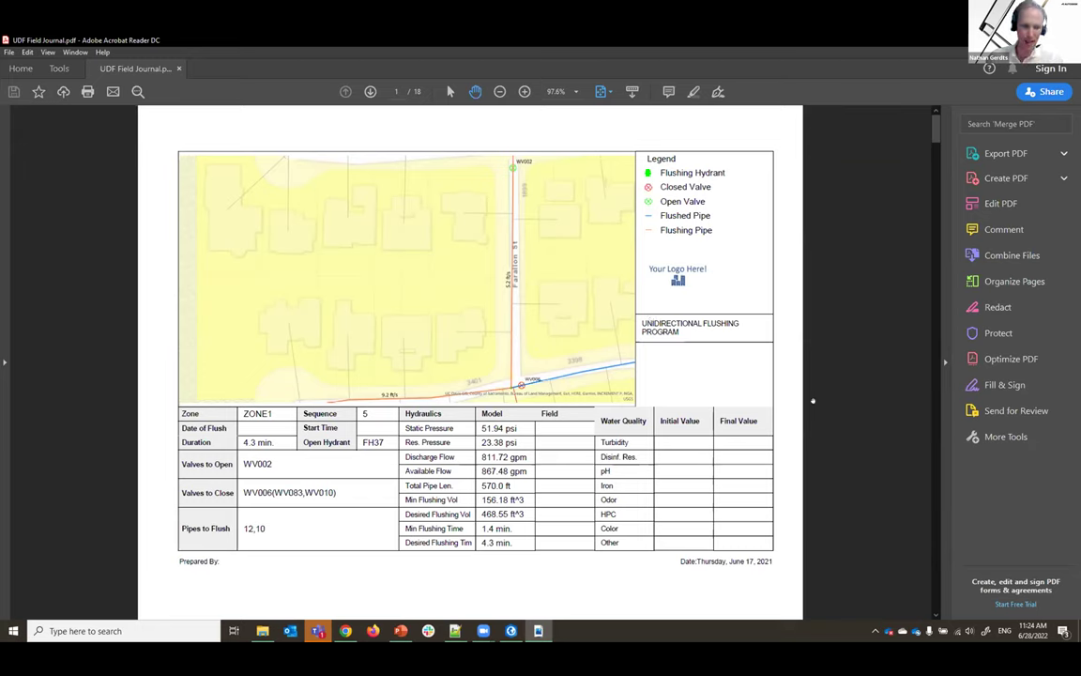
{"action": "scroll", "coordinate": [378, 245], "scroll_direction": "down", "scroll_amount": 2}
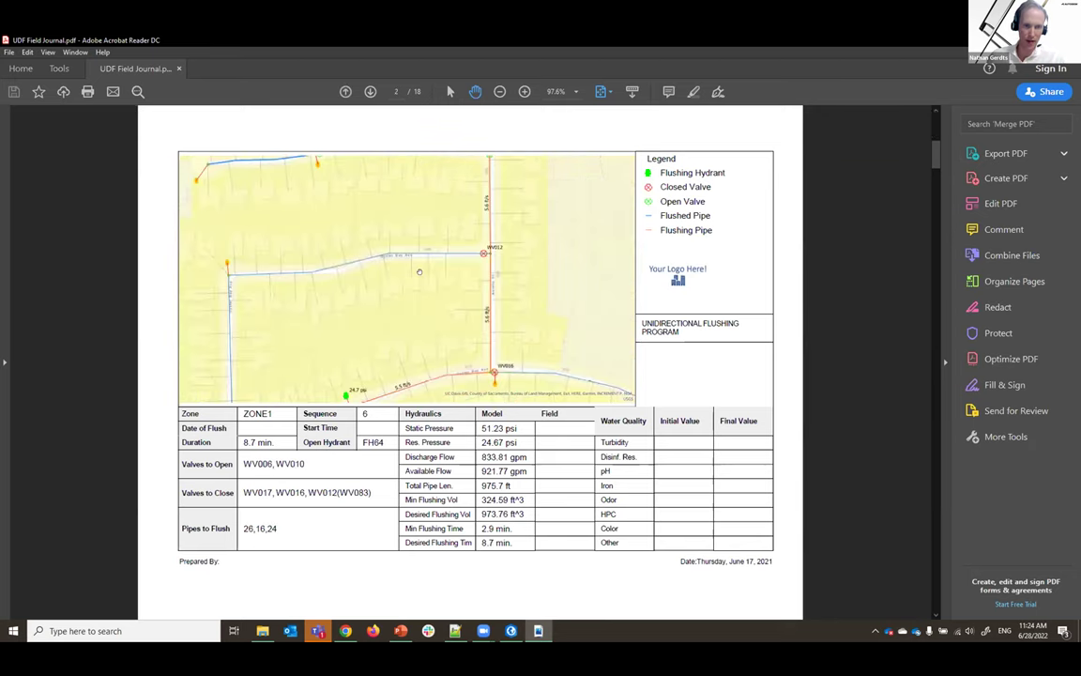
{"action": "scroll", "coordinate": [419, 272], "scroll_direction": "down", "scroll_amount": 2}
{"action": "scroll", "coordinate": [419, 271], "scroll_direction": "down", "scroll_amount": 4}
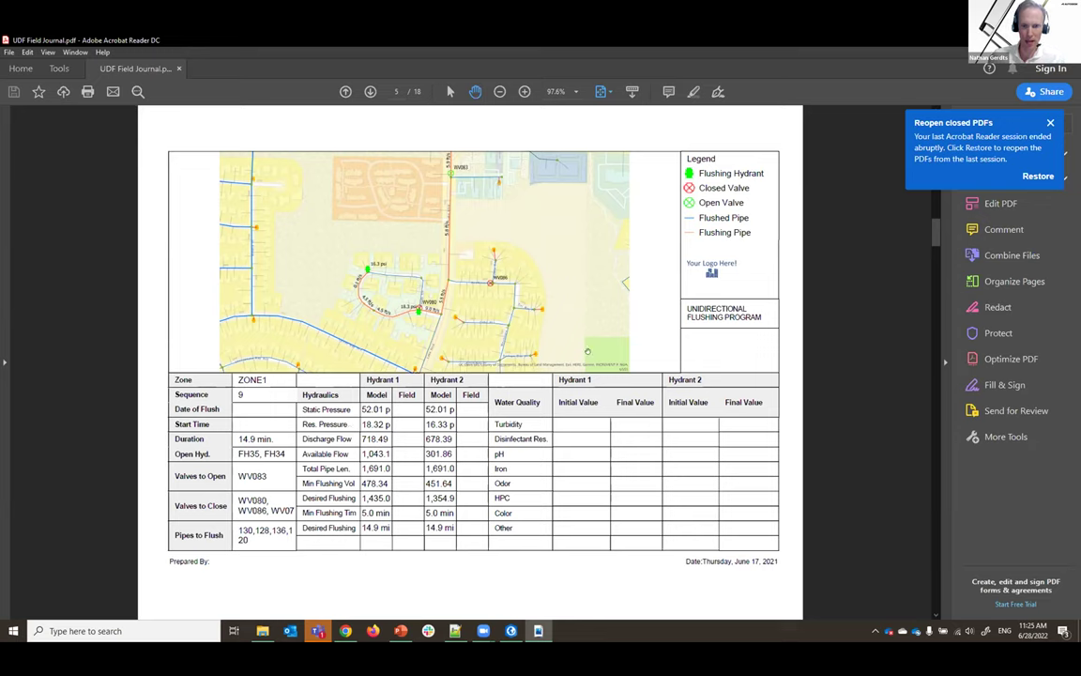
{"action": "scroll", "coordinate": [490, 364], "scroll_direction": "down", "scroll_amount": 2}
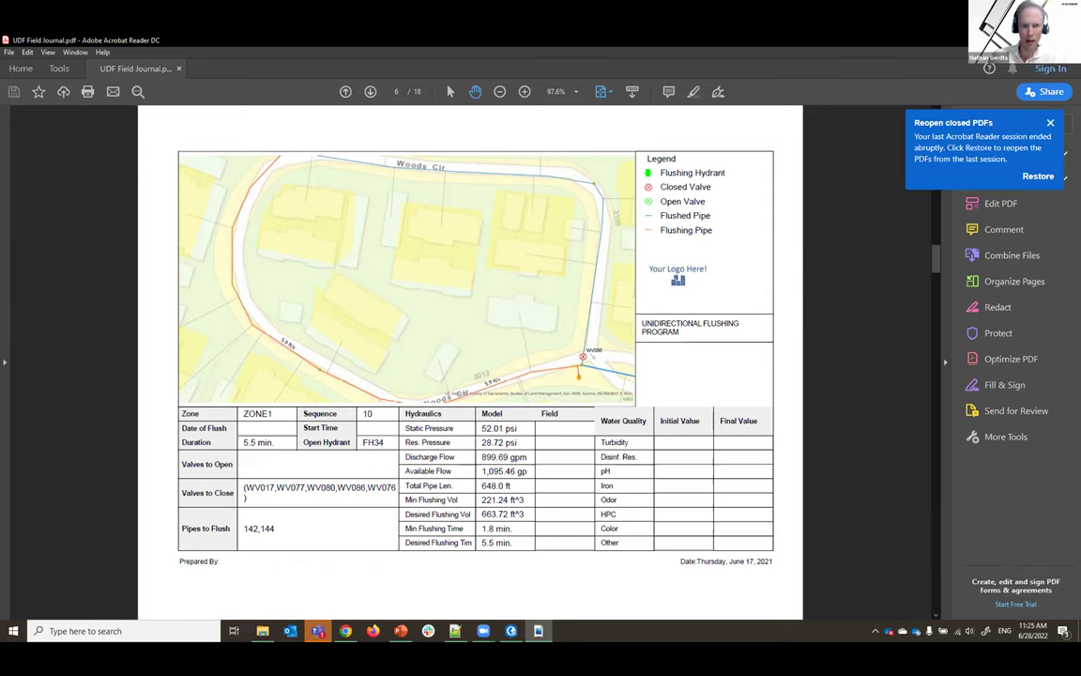
{"action": "key", "text": "alt+F4"}
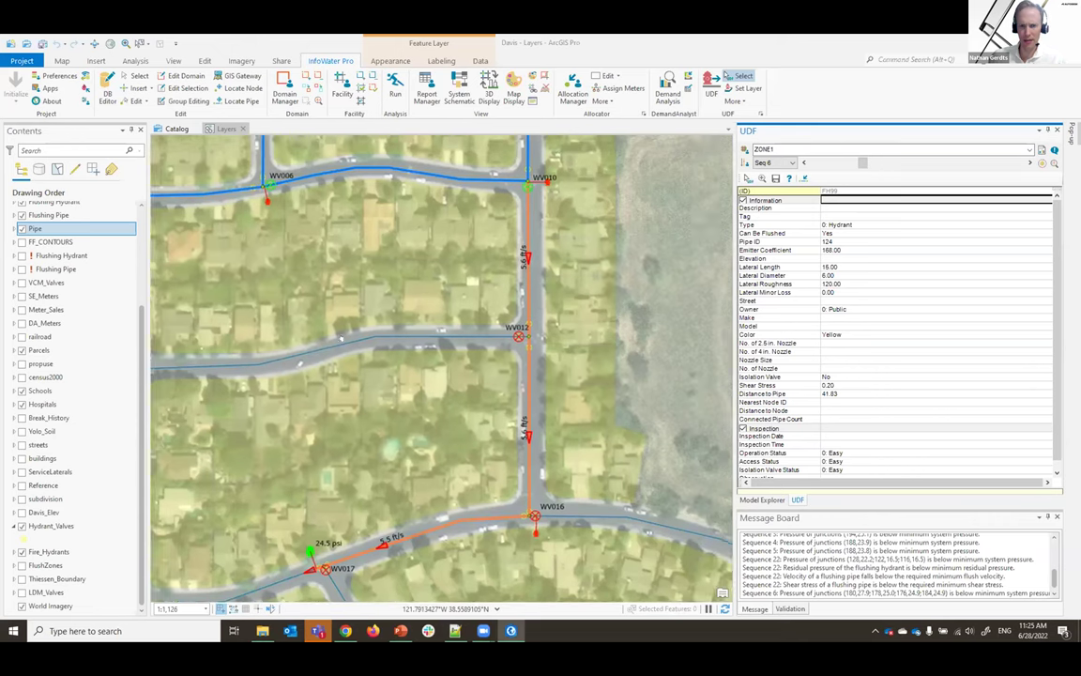
Add flush zone 'Demo' in the Flush Zone Manager and make DEMO the current zone
{"action": "scroll", "coordinate": [499, 373], "scroll_direction": "down", "scroll_amount": 4}
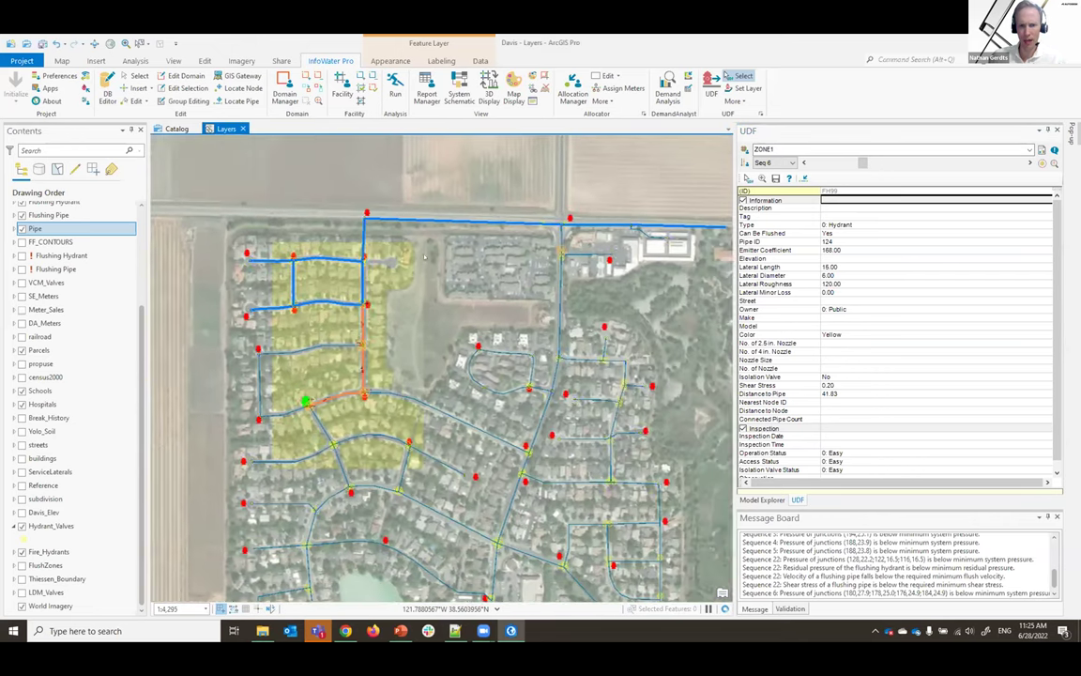
{"action": "scroll", "coordinate": [641, 259], "scroll_direction": "up", "scroll_amount": 3}
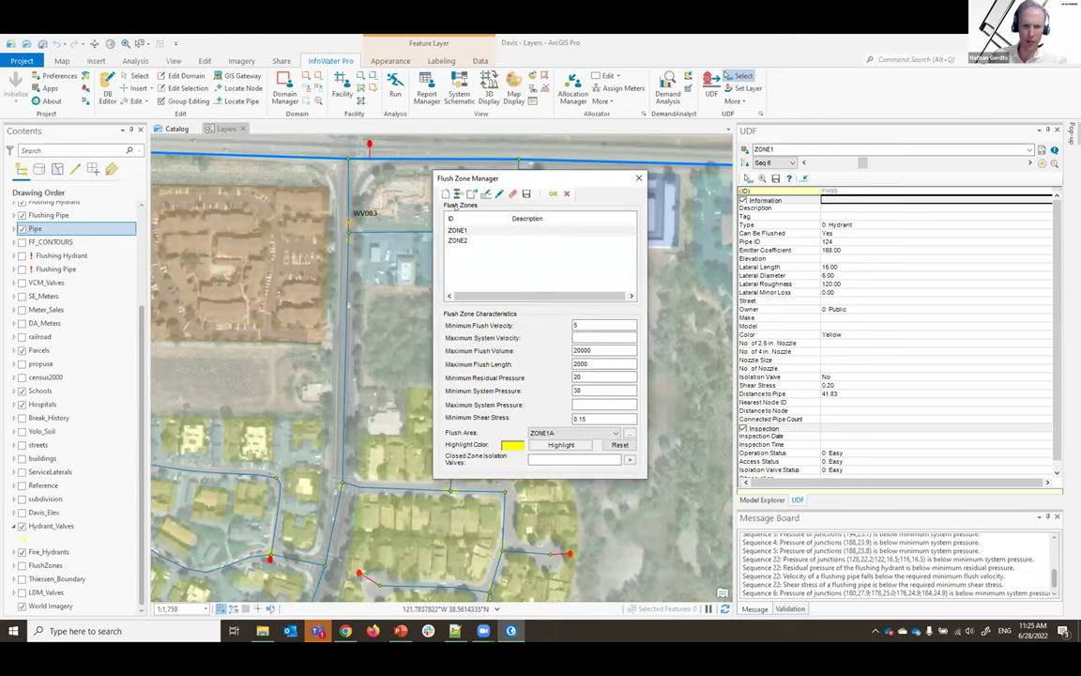
{"action": "left_click", "coordinate": [452, 240]}
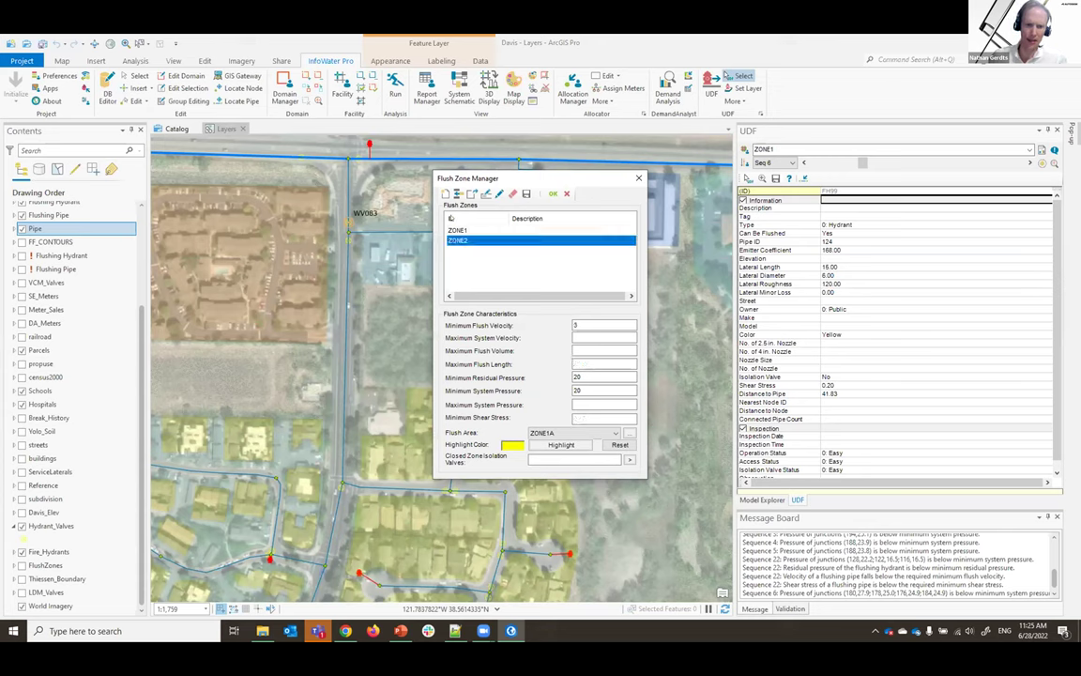
{"action": "left_click", "coordinate": [445, 193]}
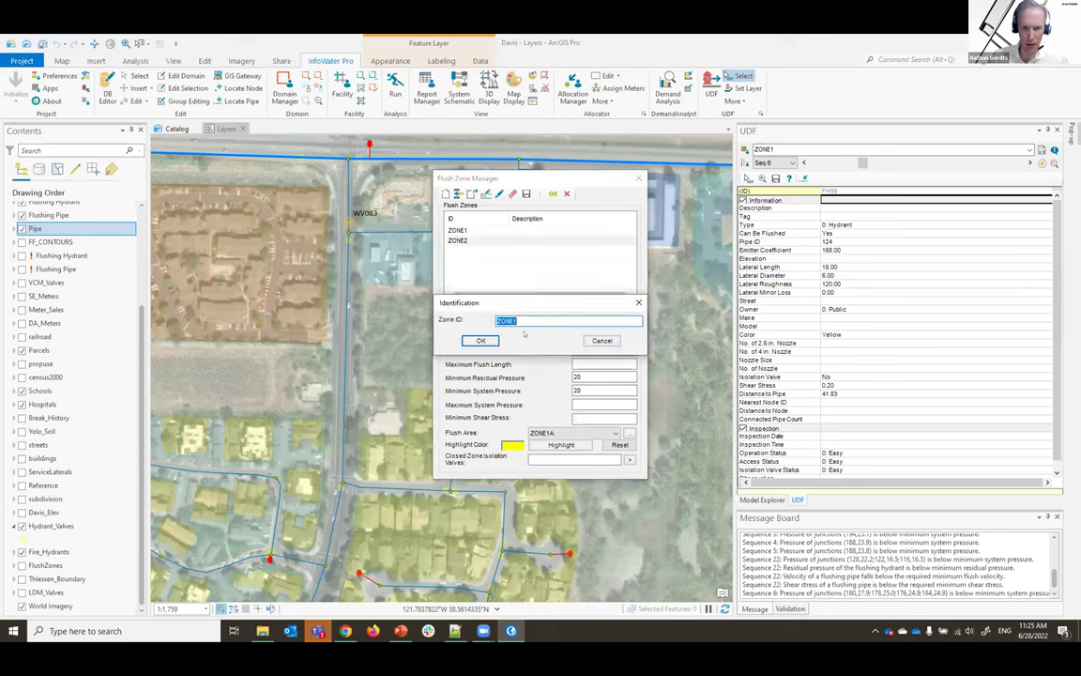
{"action": "type", "text": "Demo"}
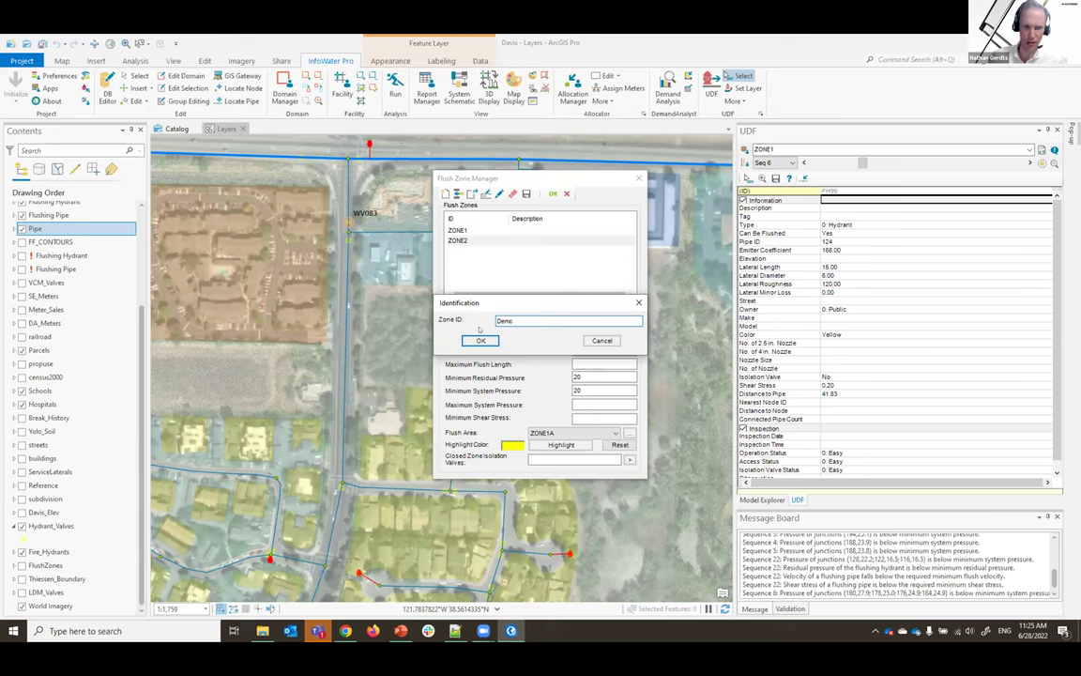
{"action": "key", "text": "Return"}
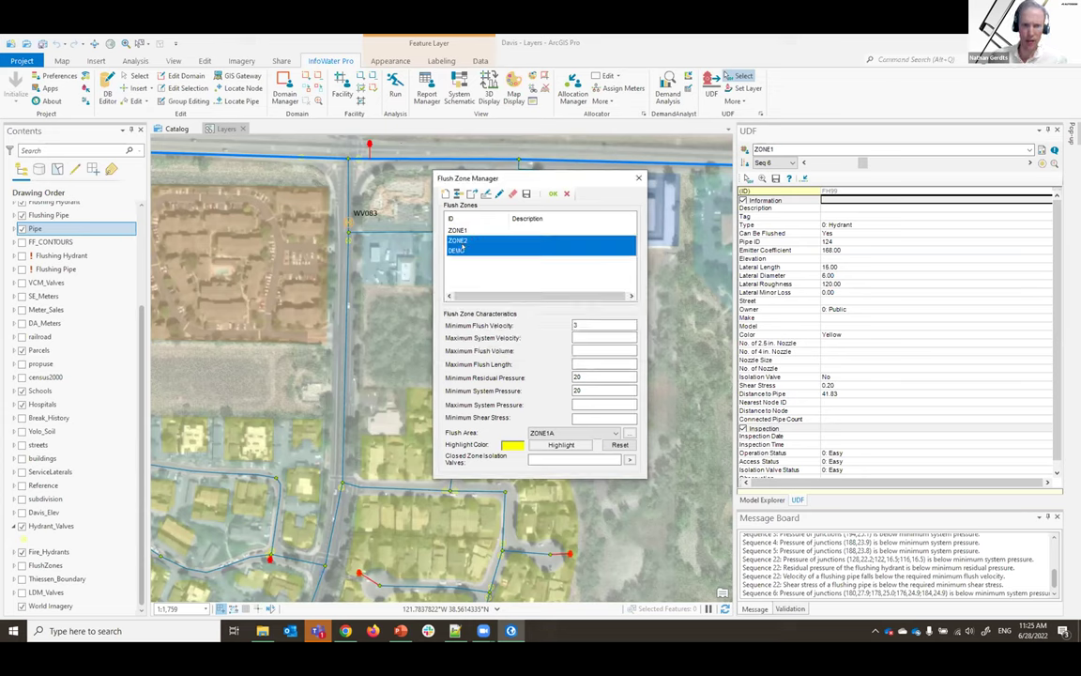
{"action": "left_click", "coordinate": [460, 251]}
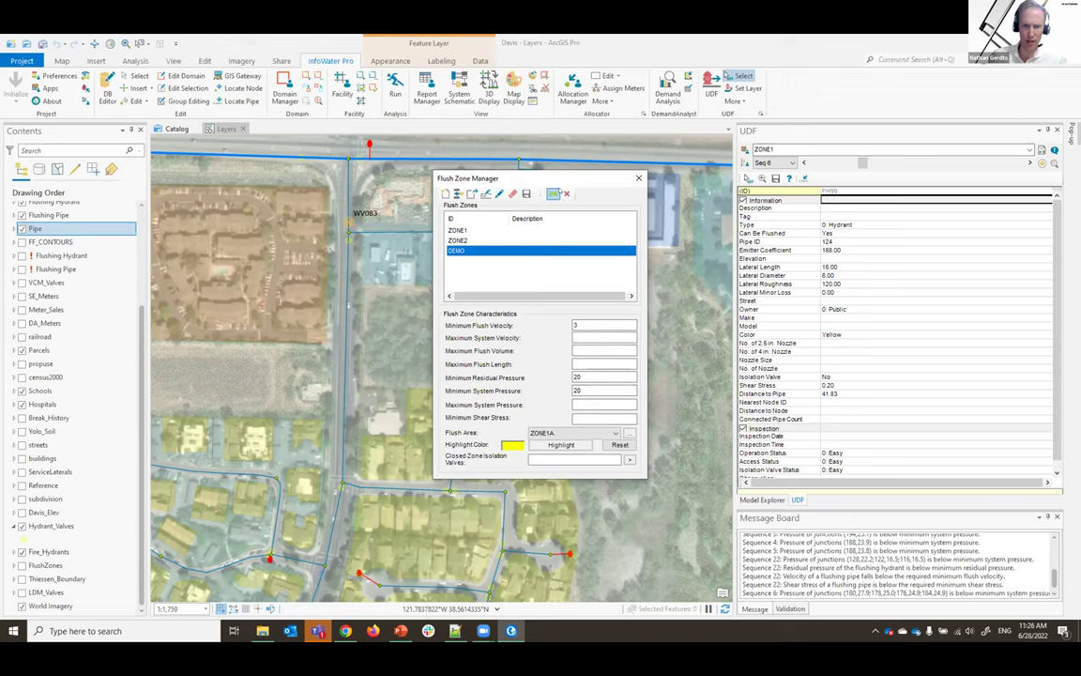
{"action": "left_click", "coordinate": [553, 193]}
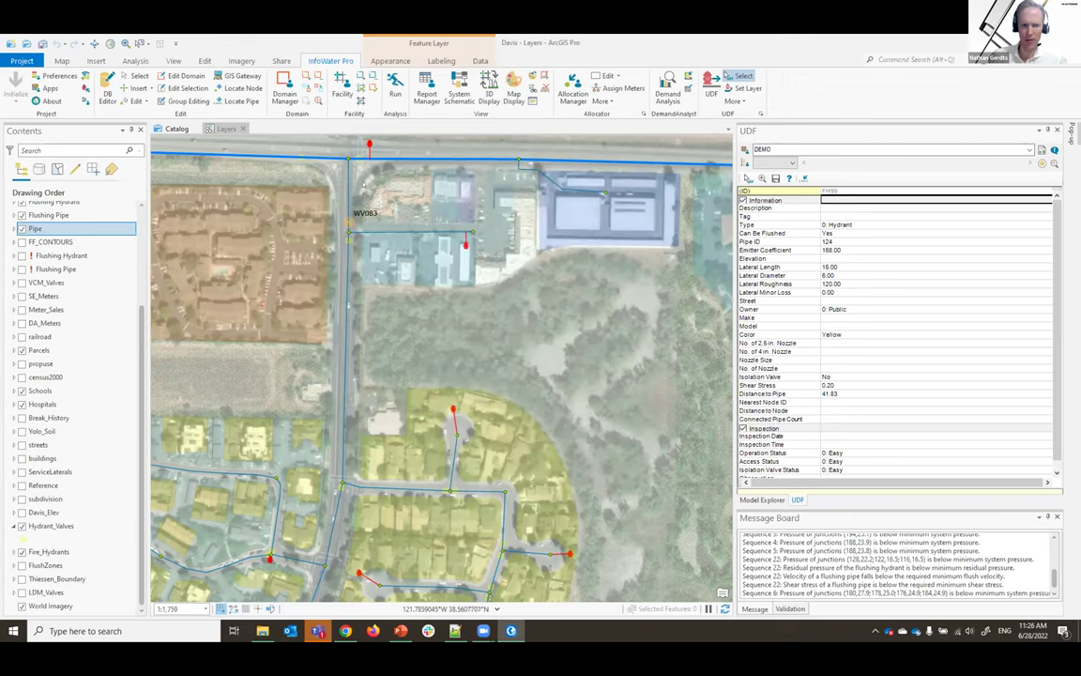
{"action": "left_click", "coordinate": [364, 183]}
{"action": "key", "text": "Down"}
{"action": "key", "text": "Down"}
{"action": "key", "text": "Down"}
{"action": "key", "text": "Down"}
{"action": "key", "text": "Down"}
{"action": "key", "text": "Down"}
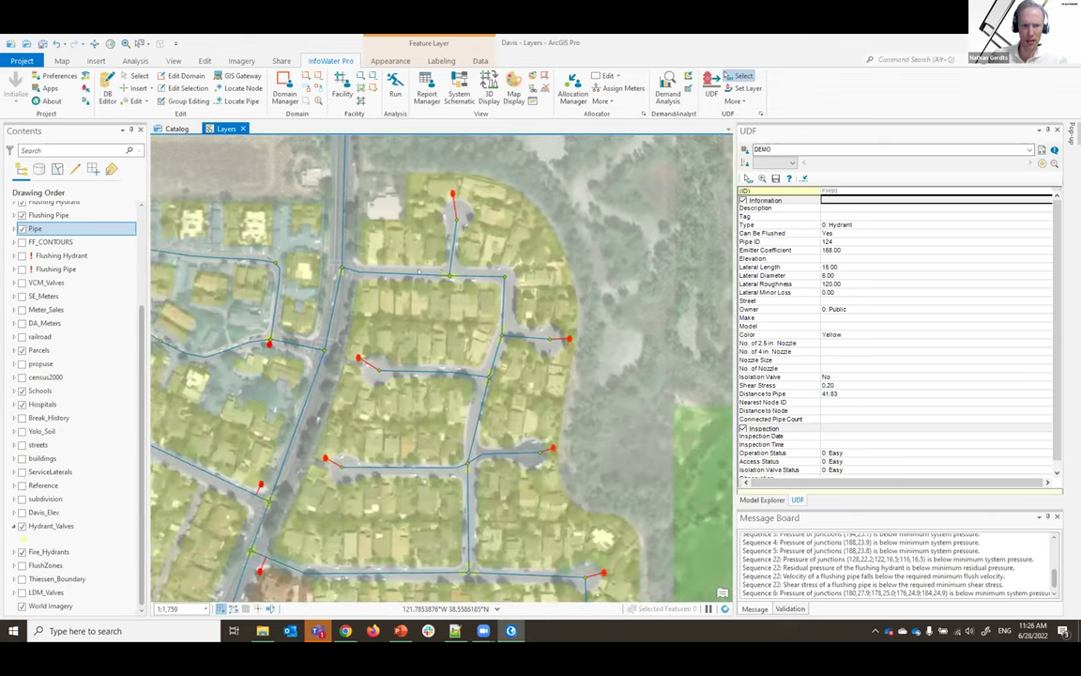
Create a new DEMO flushing sequence and pick street pipes as its target pipes
{"action": "scroll", "coordinate": [419, 272], "scroll_direction": "up", "scroll_amount": 2}
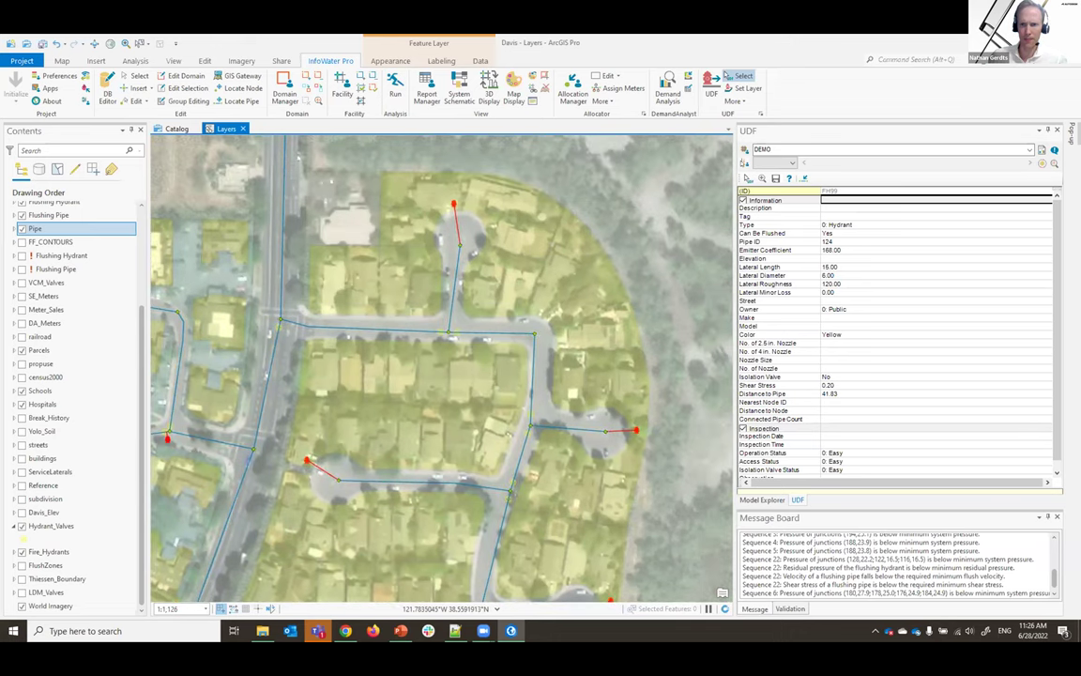
{"action": "left_click_drag", "start_coordinate": [543, 166], "coordinate": [739, 118]}
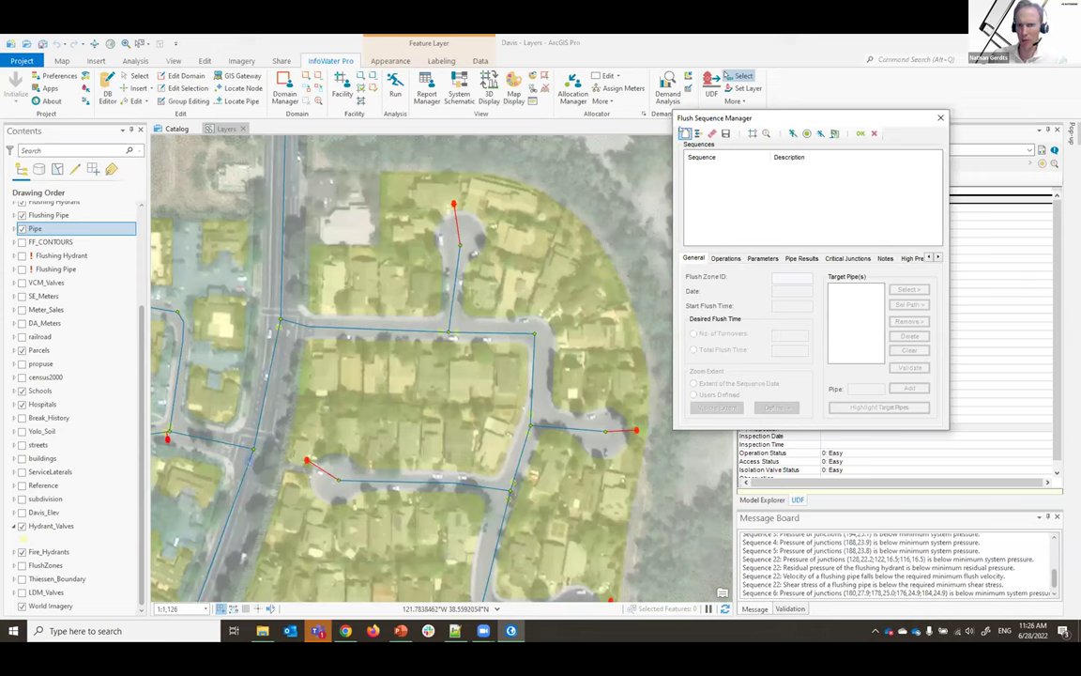
{"action": "left_click", "coordinate": [689, 133]}
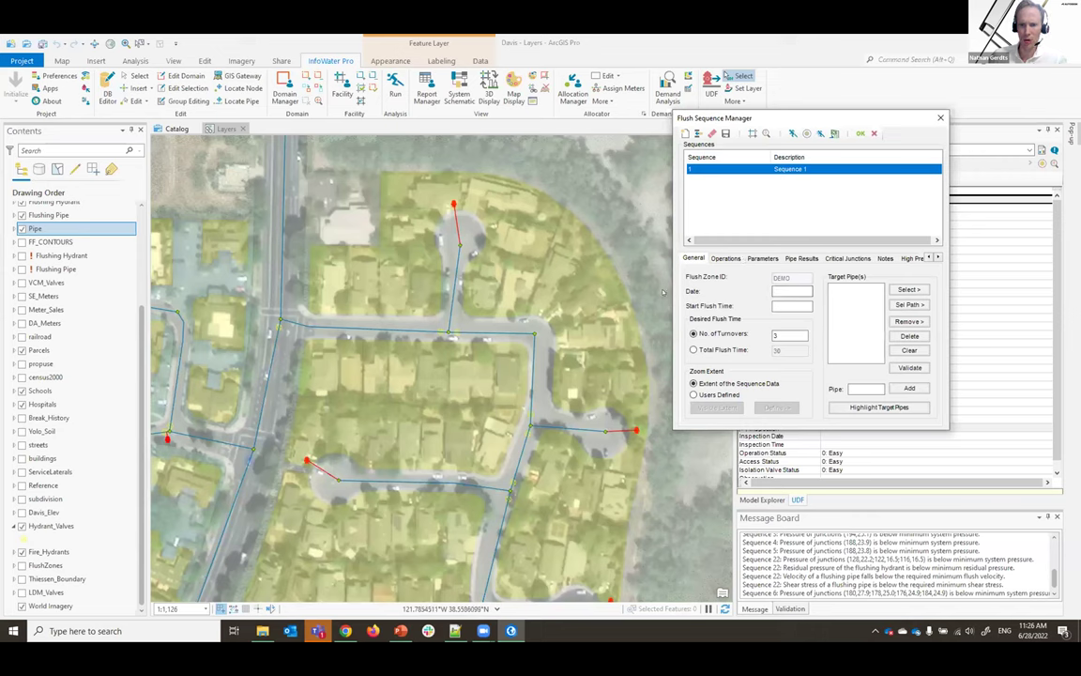
{"action": "left_click", "coordinate": [909, 290]}
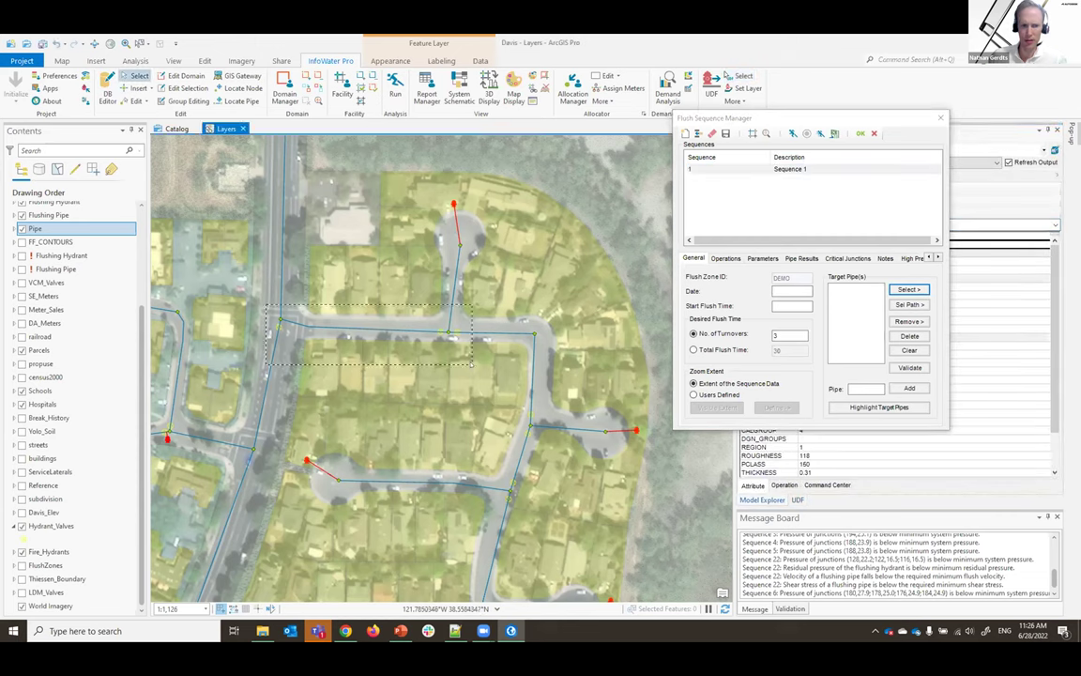
{"action": "left_click", "coordinate": [419, 328]}
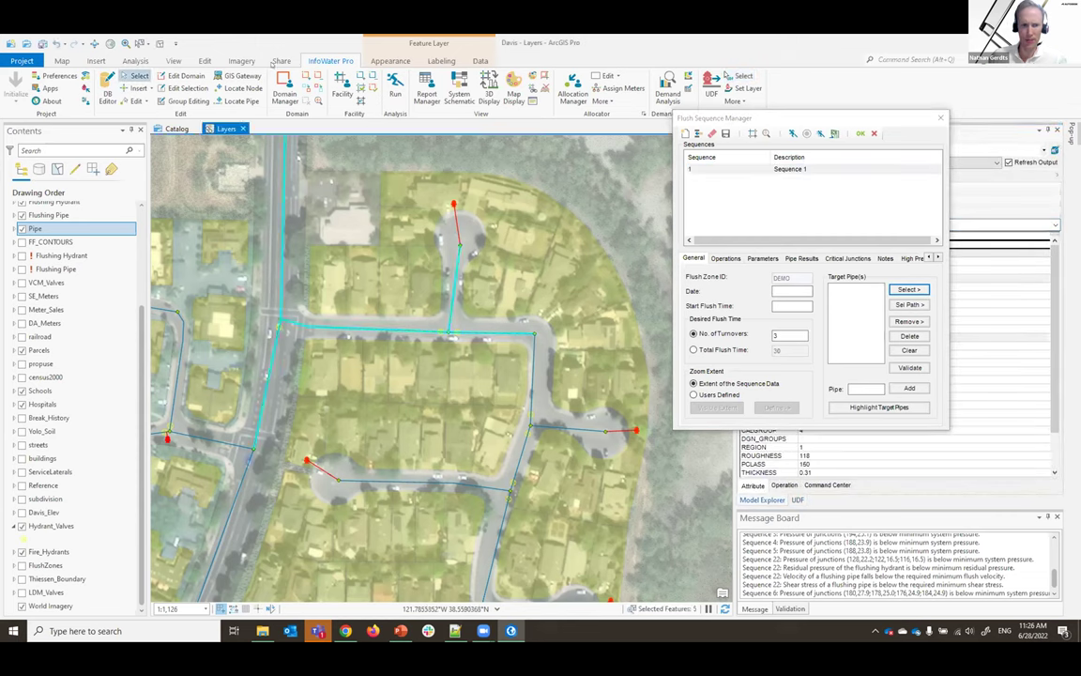
{"action": "left_click_drag", "start_coordinate": [355, 312], "coordinate": [417, 328]}
{"action": "left_click", "coordinate": [448, 281], "text": "shift"}
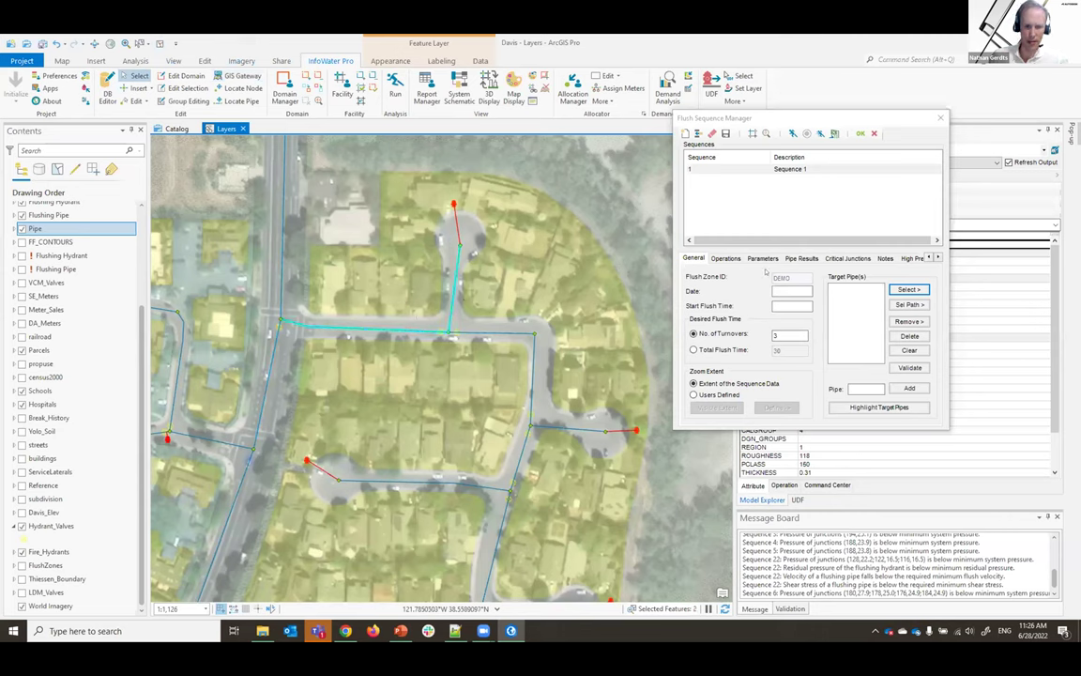
{"action": "right_click", "coordinate": [523, 289]}
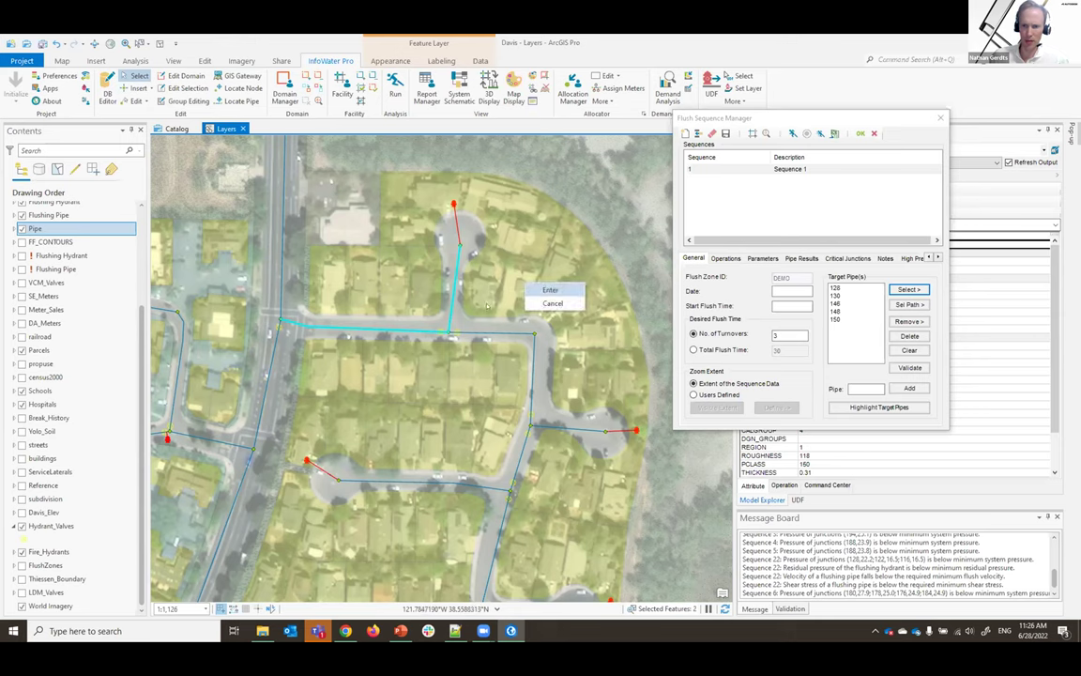
{"action": "left_click", "coordinate": [549, 293]}
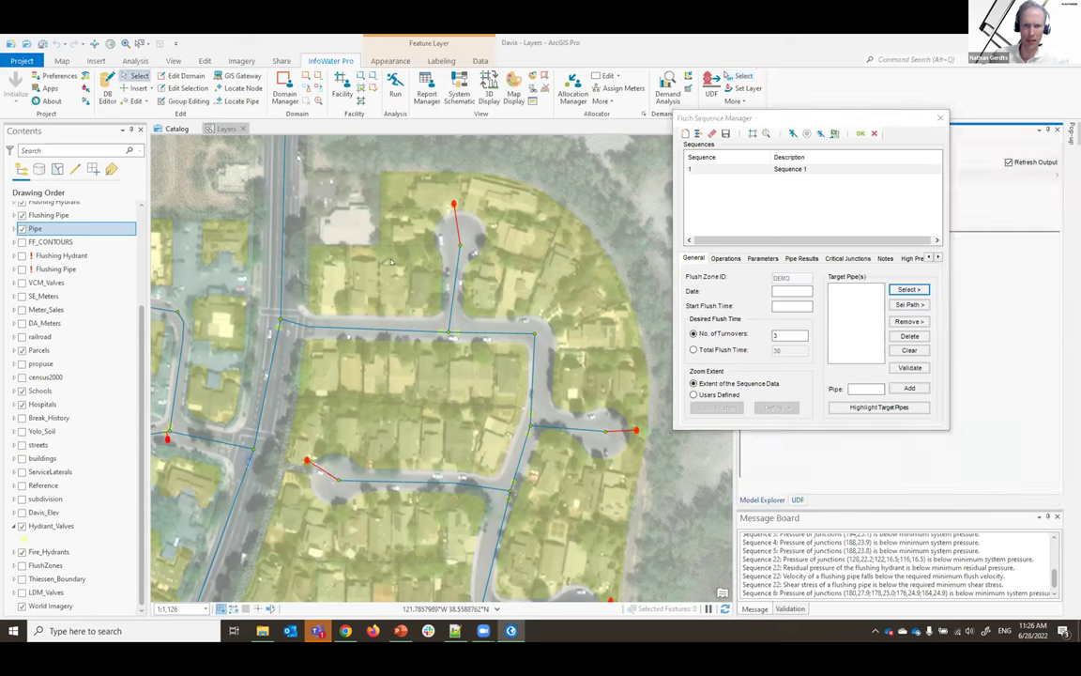
Confirm pipes 146 and 148 as the target pipes and highlight them on the map
{"action": "left_click", "coordinate": [455, 281]}
{"action": "left_click", "coordinate": [310, 324]}
{"action": "right_click", "coordinate": [487, 264]}
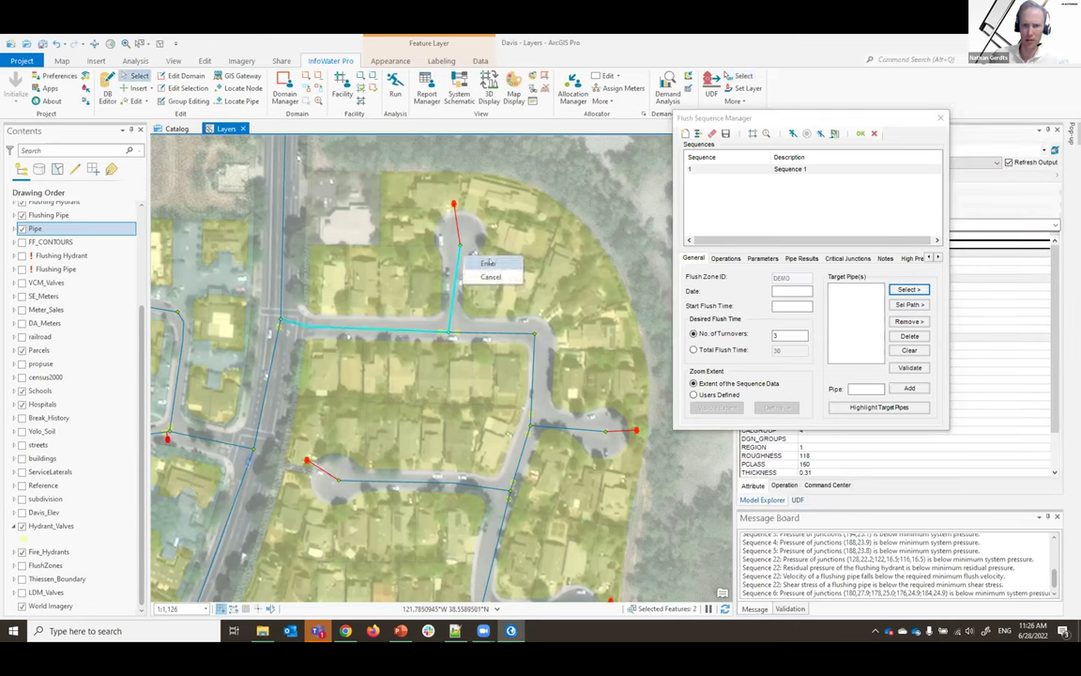
{"action": "left_click", "coordinate": [488, 262]}
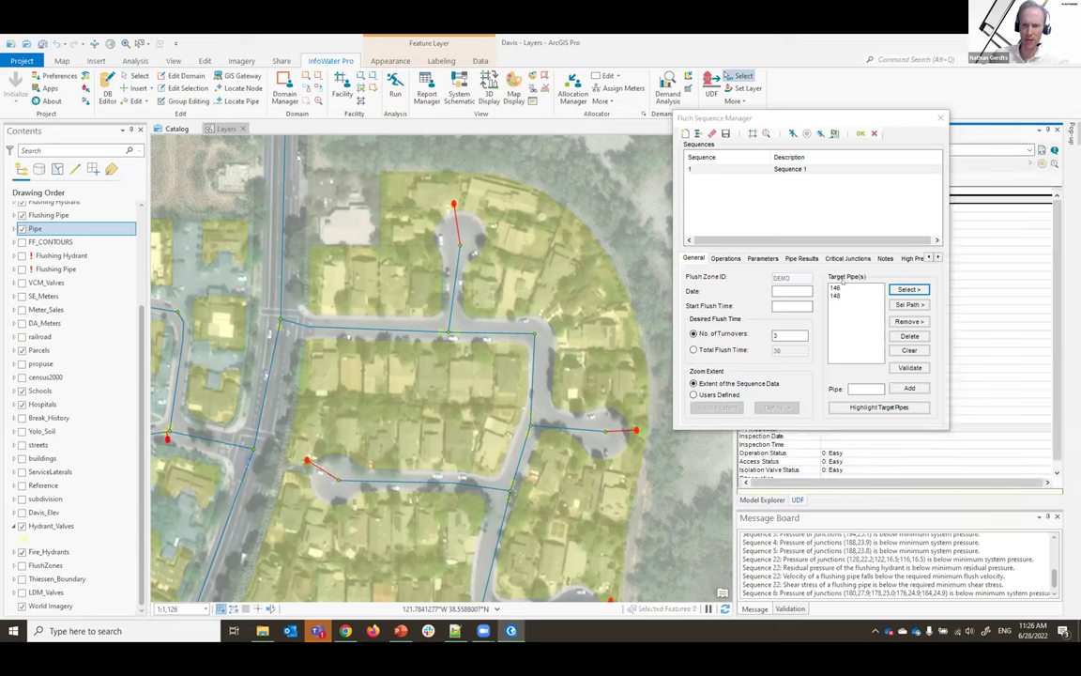
{"action": "left_click", "coordinate": [879, 407]}
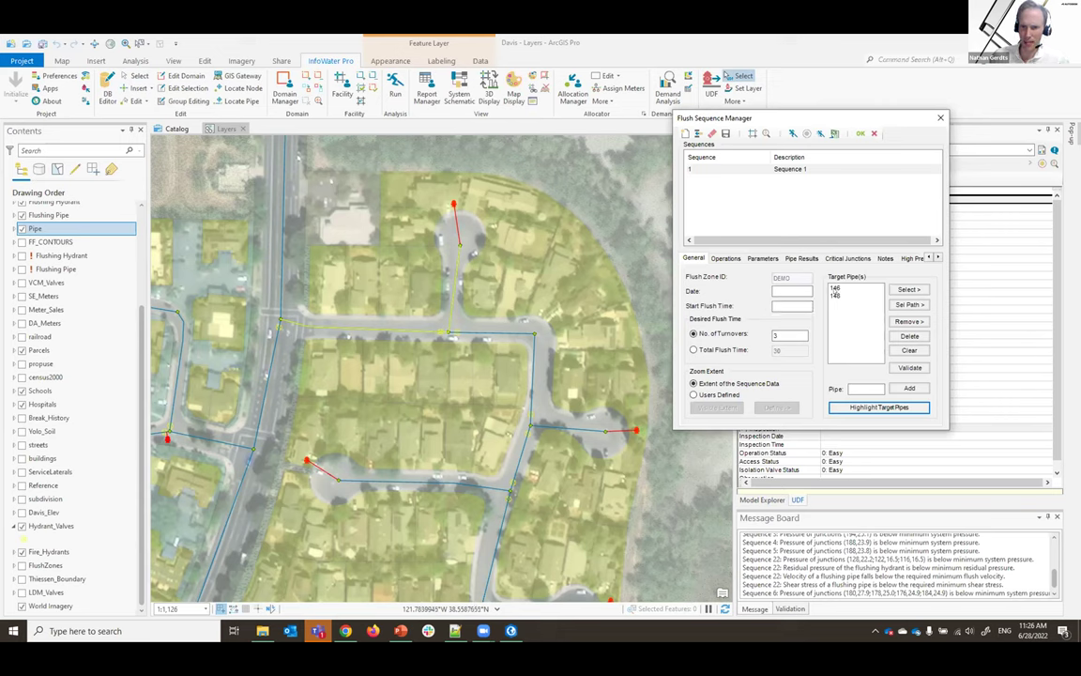
{"action": "left_click", "coordinate": [725, 257]}
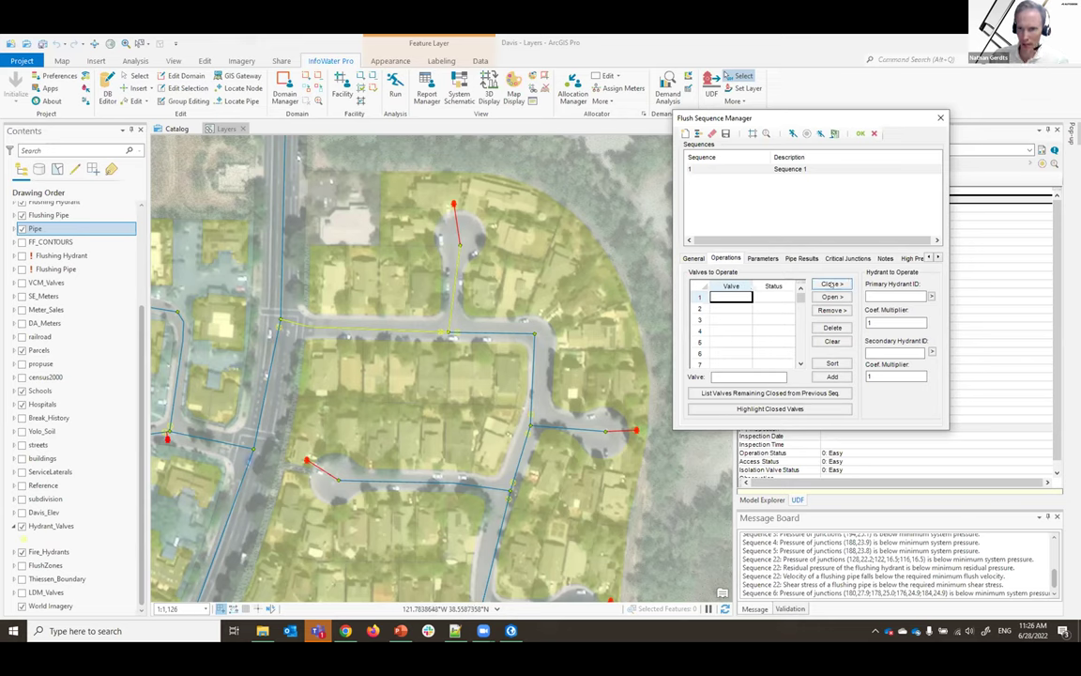
Close valve WV087, set FH28 as primary hydrant, and run DEMO Sequence 1
{"action": "left_click", "coordinate": [832, 284]}
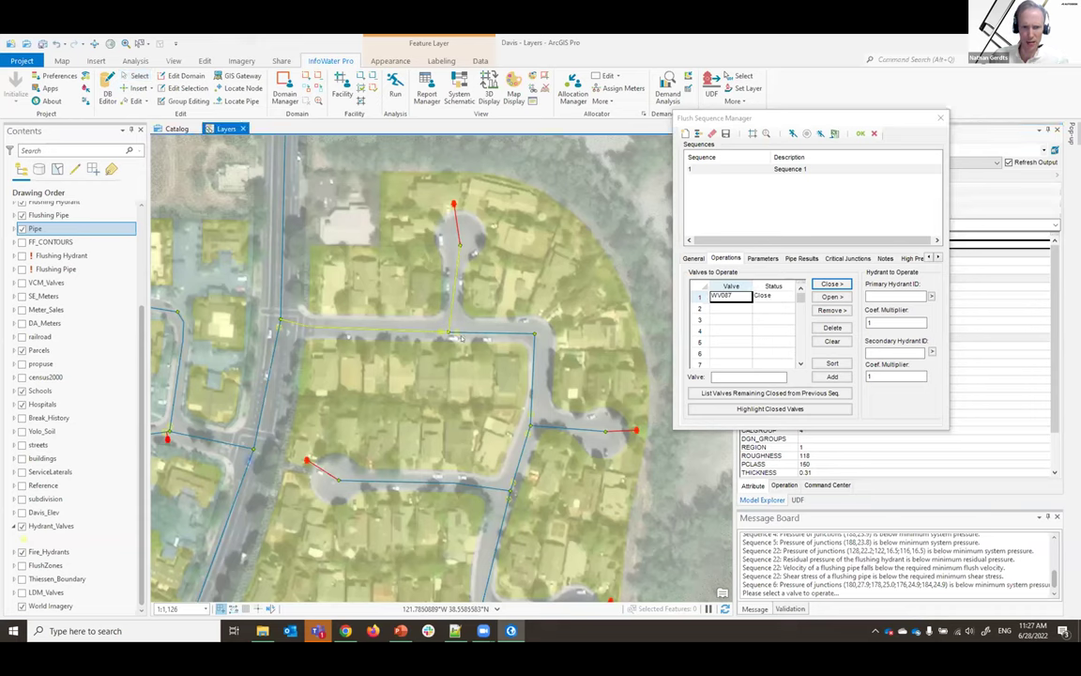
{"action": "left_click", "coordinate": [450, 334]}
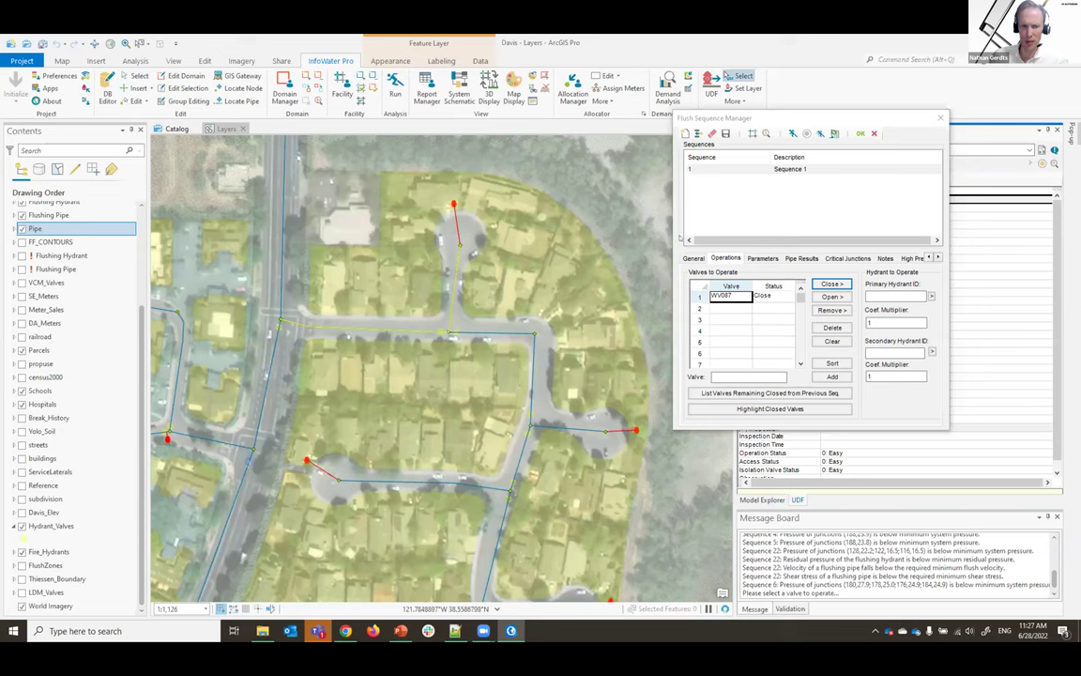
{"action": "left_click", "coordinate": [931, 296]}
{"action": "left_click", "coordinate": [453, 208]}
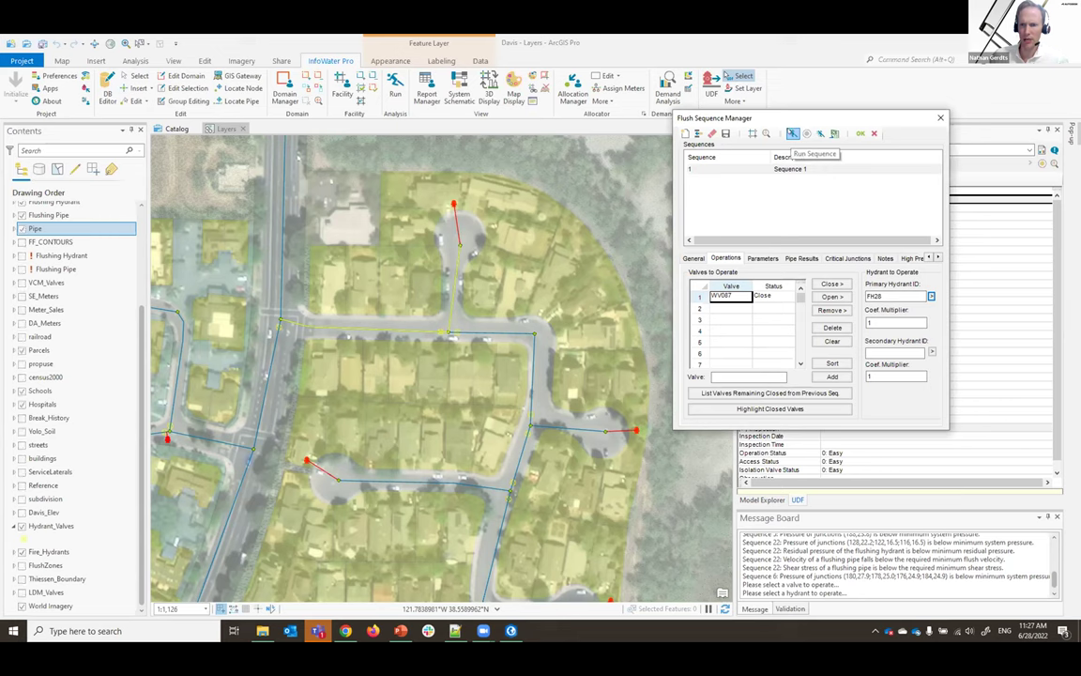
{"action": "left_click", "coordinate": [793, 133]}
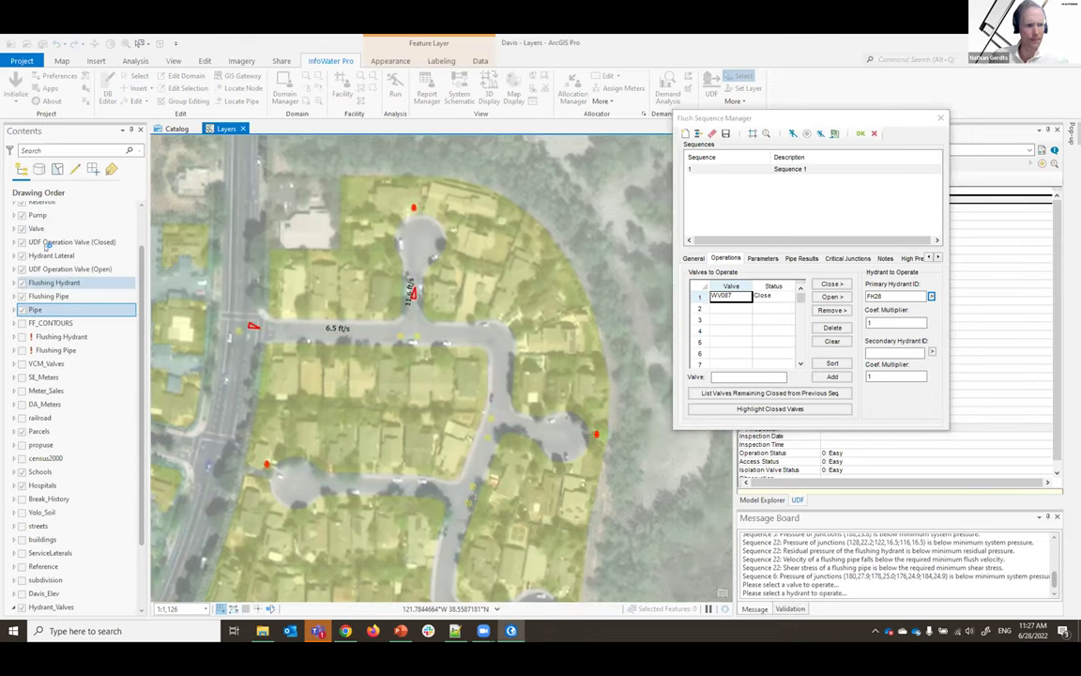
{"action": "scroll", "coordinate": [45, 243], "scroll_direction": "up", "scroll_amount": 1}
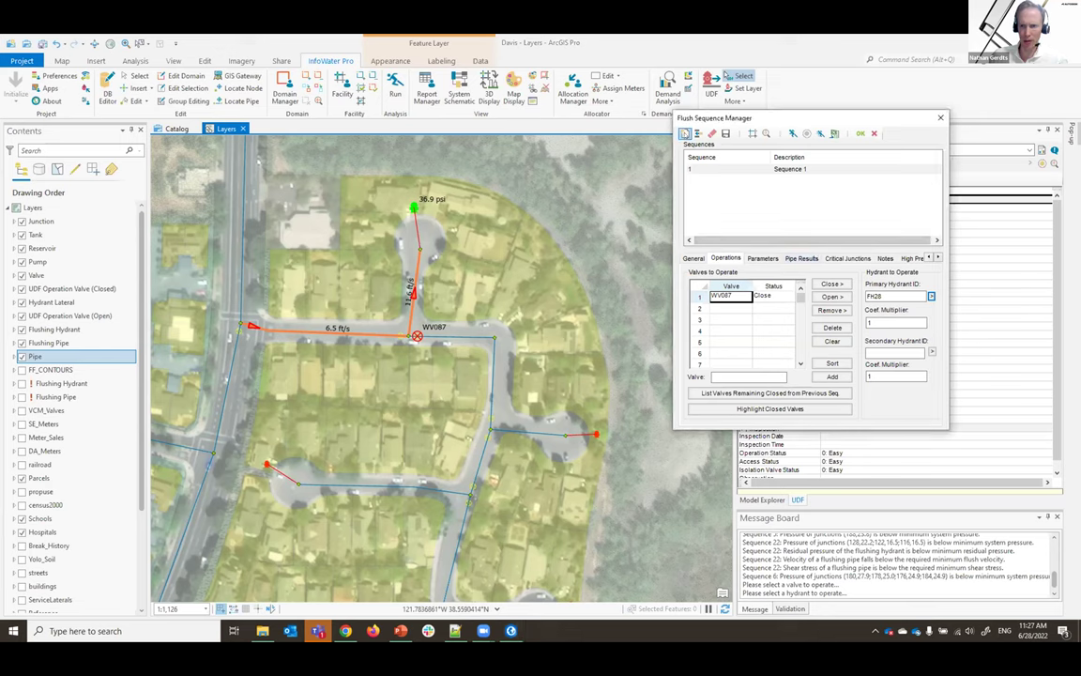
Create Sequence 2 with target pipes 150, 152 and 154, and highlight them on the map
{"action": "left_click", "coordinate": [685, 134]}
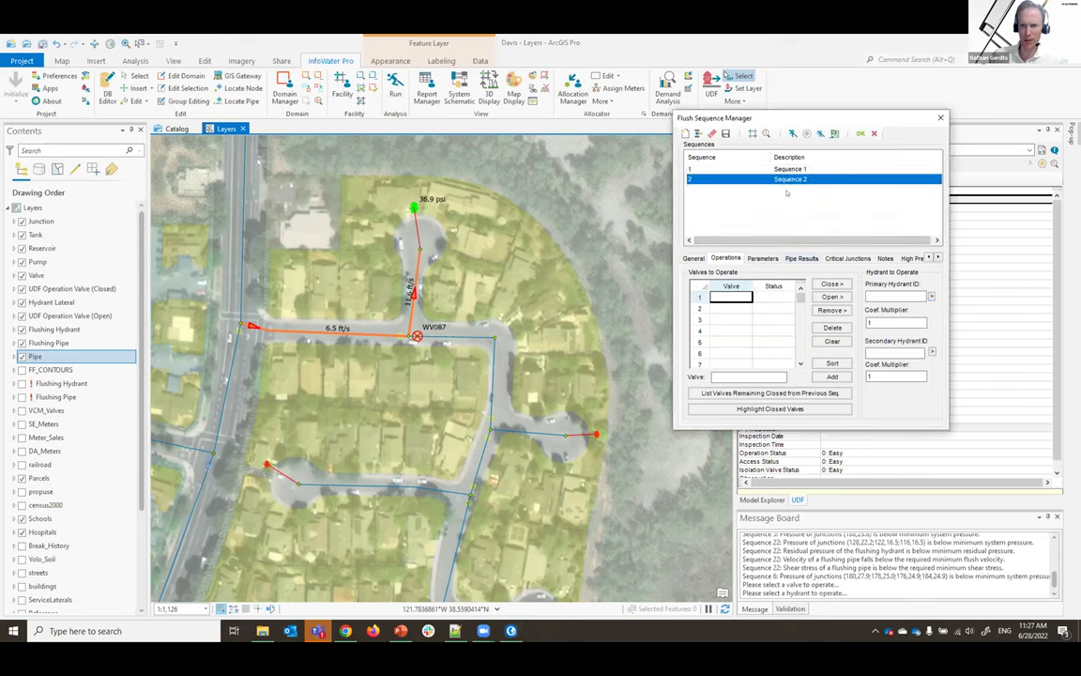
{"action": "left_click", "coordinate": [697, 259]}
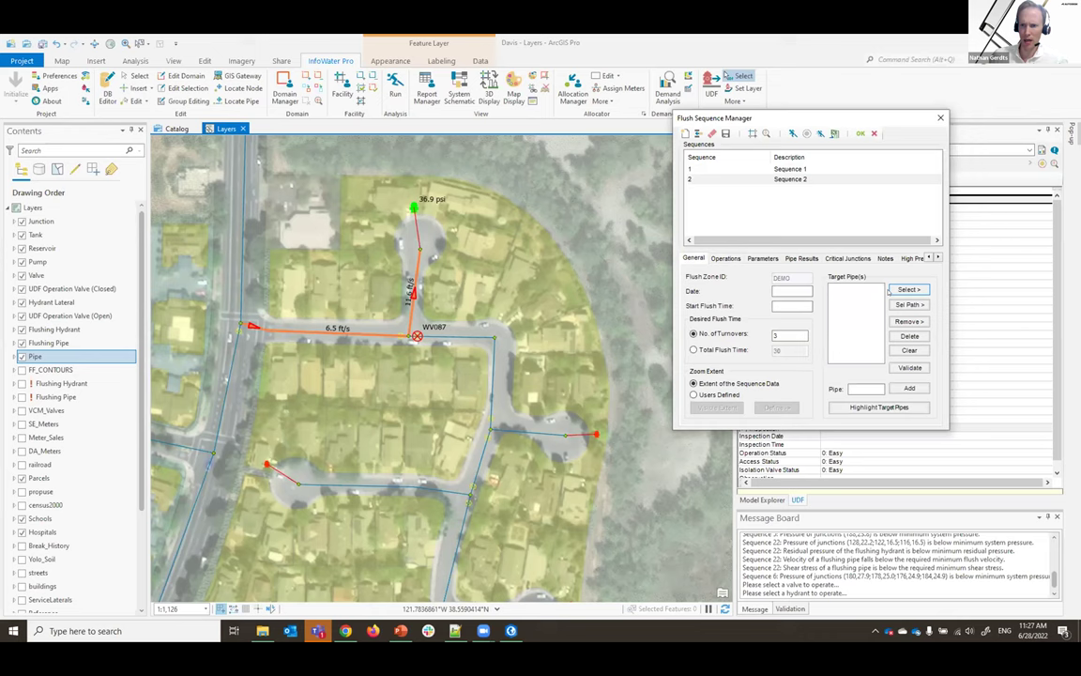
{"action": "left_click", "coordinate": [909, 289]}
{"action": "left_click_drag", "start_coordinate": [462, 325], "coordinate": [568, 427]}
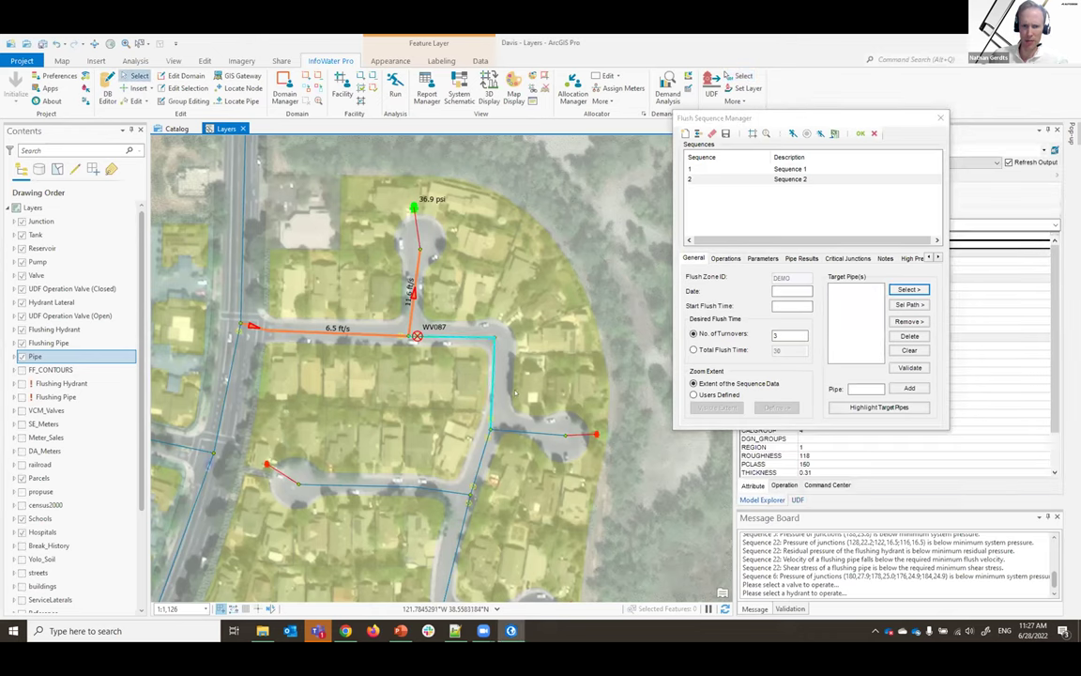
{"action": "right_click", "coordinate": [612, 293]}
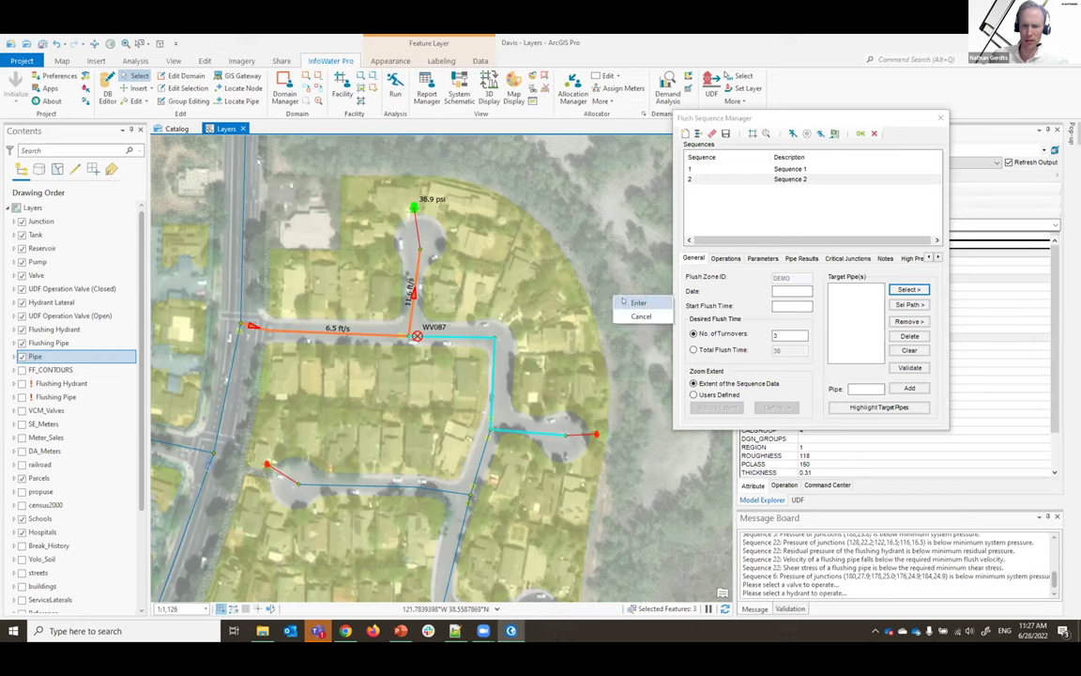
{"action": "left_click", "coordinate": [575, 275]}
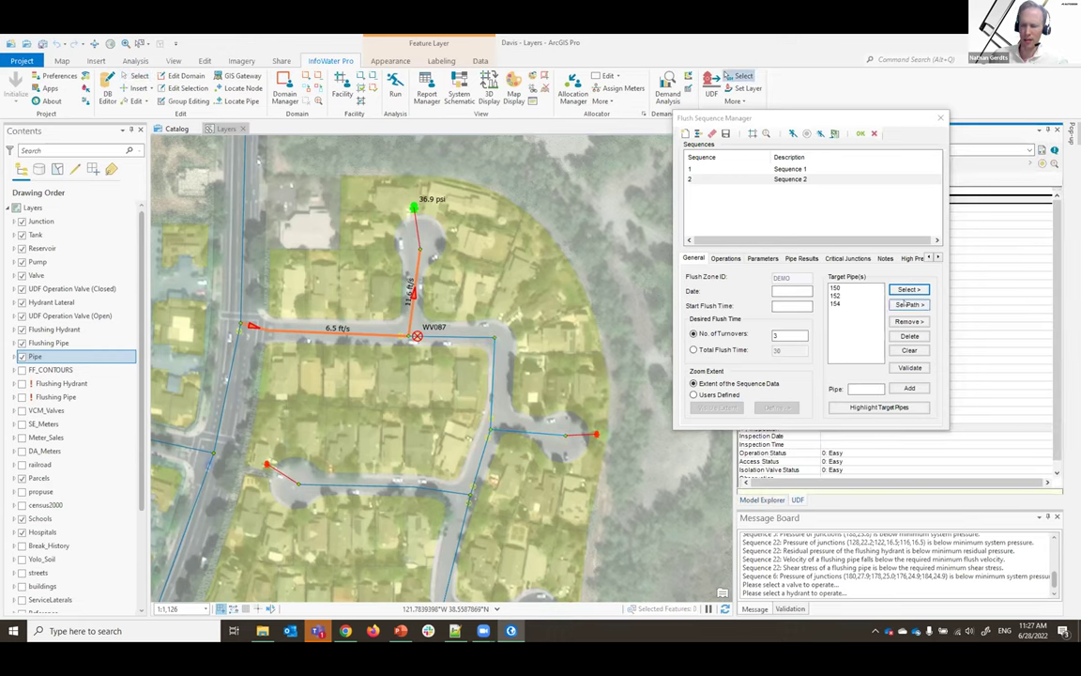
{"action": "left_click", "coordinate": [879, 406]}
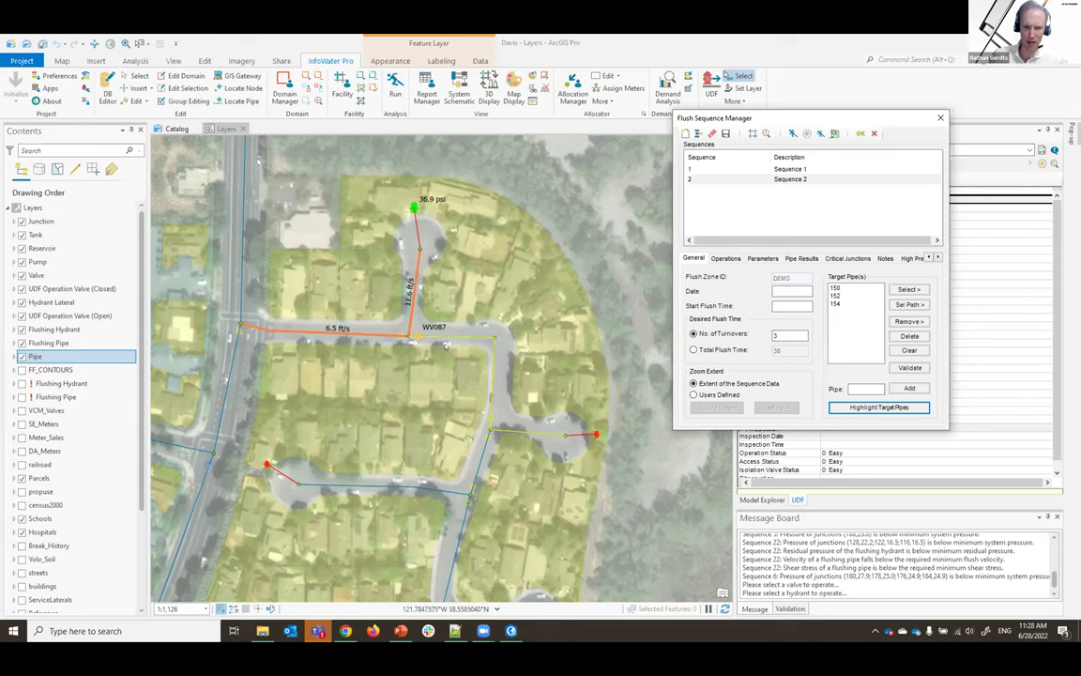
{"action": "left_click", "coordinate": [725, 257]}
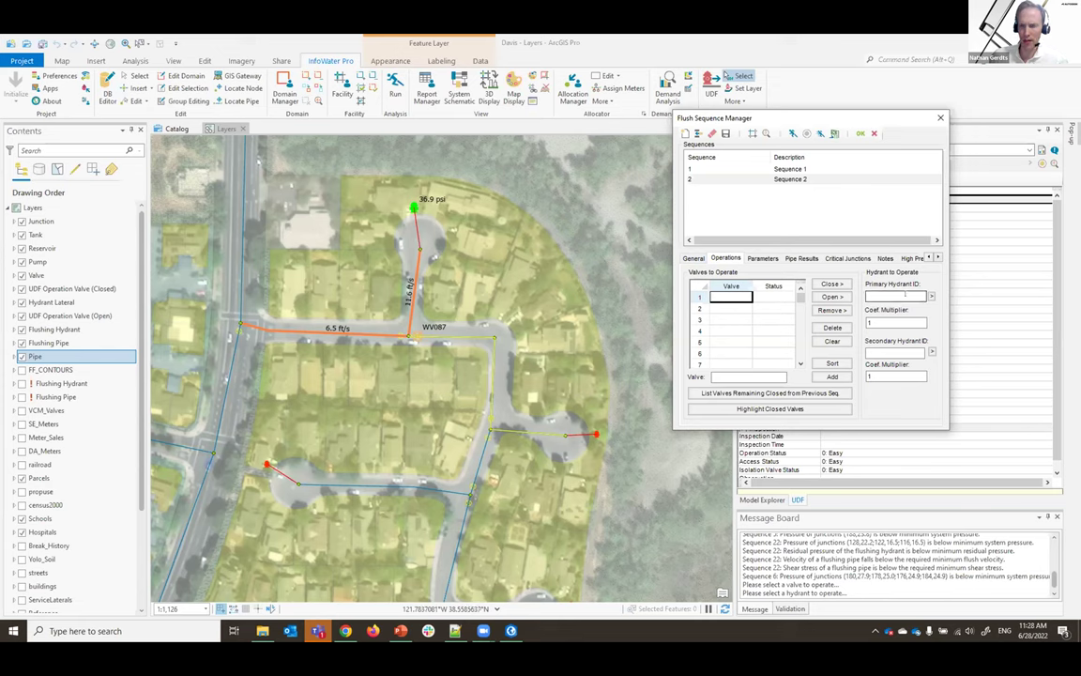
Set hydrant FH29 as primary and isolate the target pipes, opening WV087 and closing WV088
{"action": "left_click", "coordinate": [610, 451]}
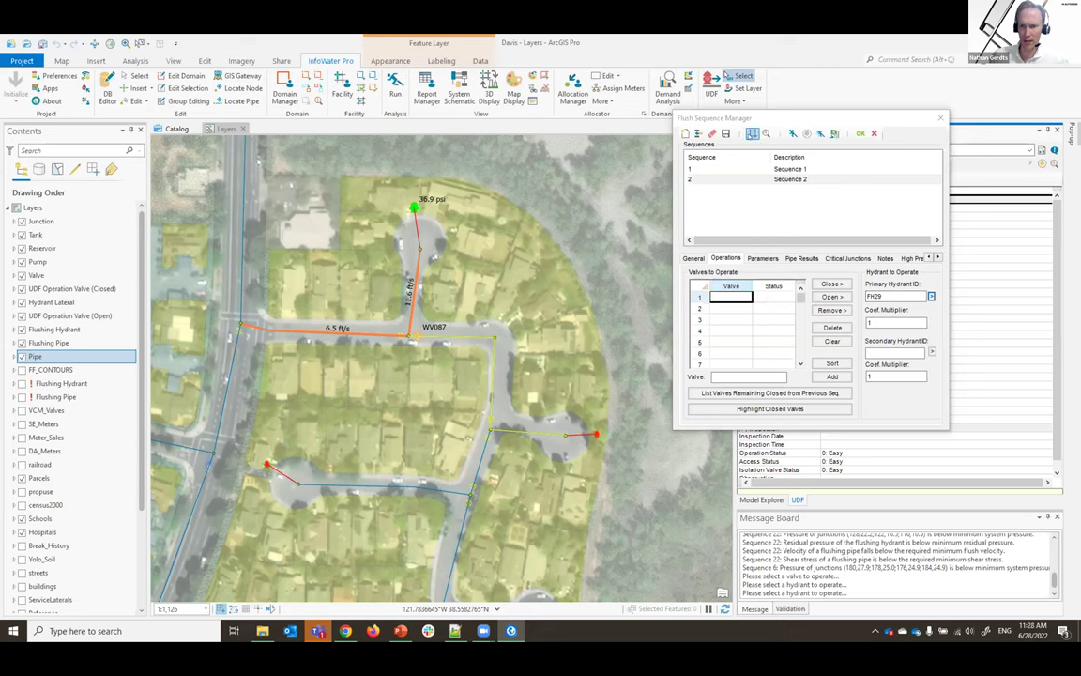
{"action": "left_click", "coordinate": [677, 118]}
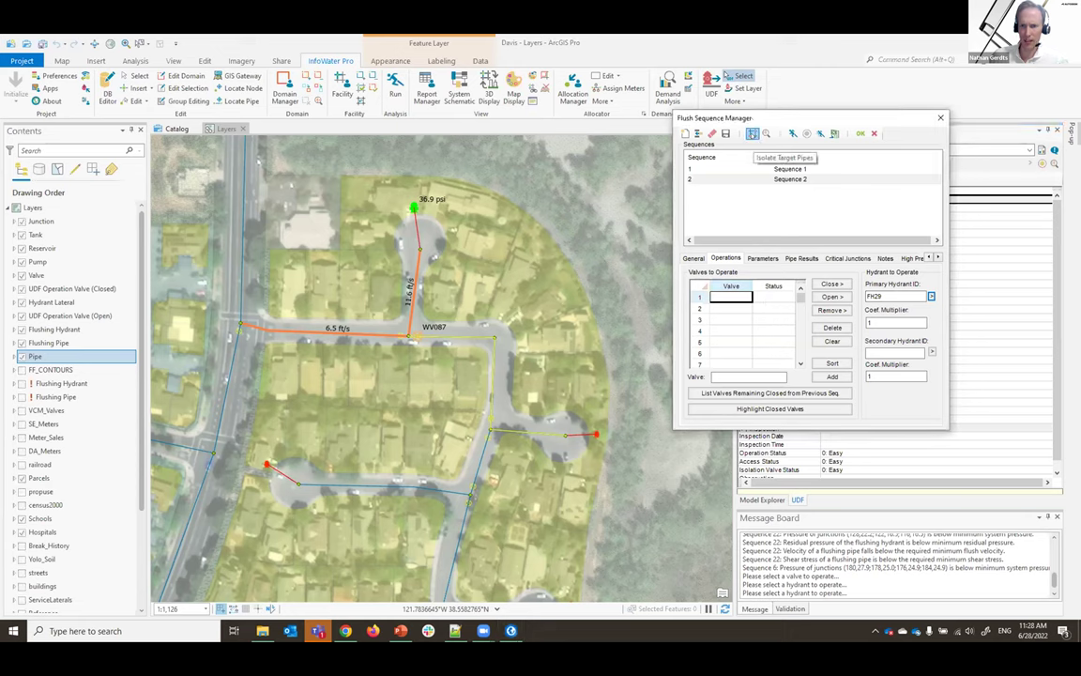
{"action": "left_click", "coordinate": [753, 133]}
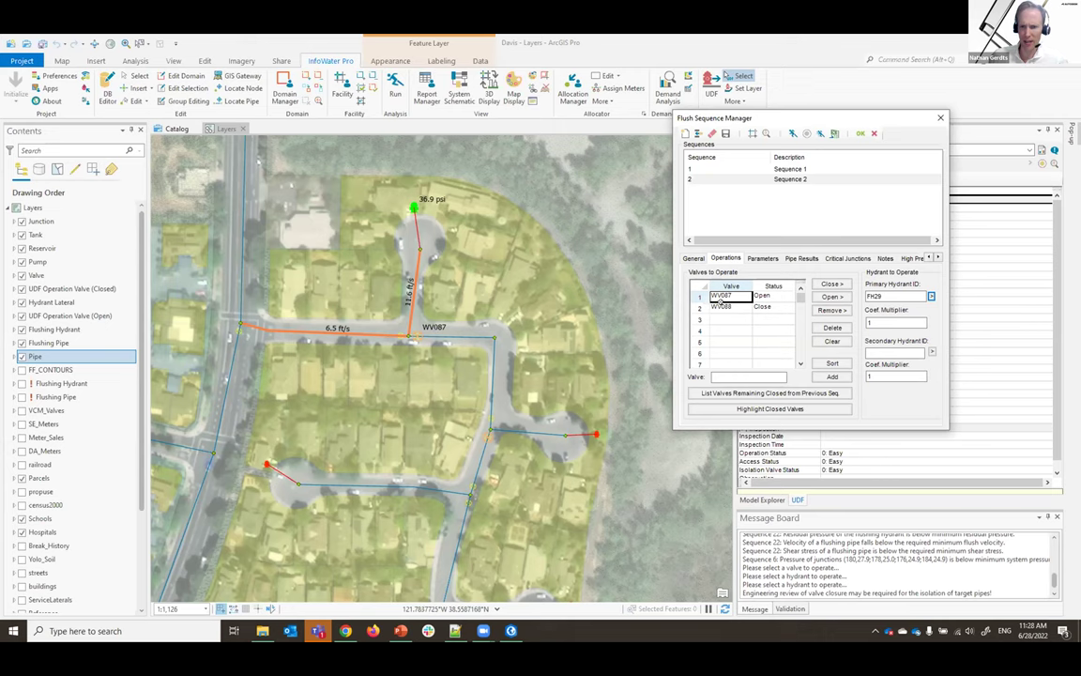
Frame the eastern cul-de-sac and run Sequence 2, giving 6.6 and 11.4 ft/s
{"action": "left_click_drag", "start_coordinate": [511, 468], "coordinate": [488, 418]}
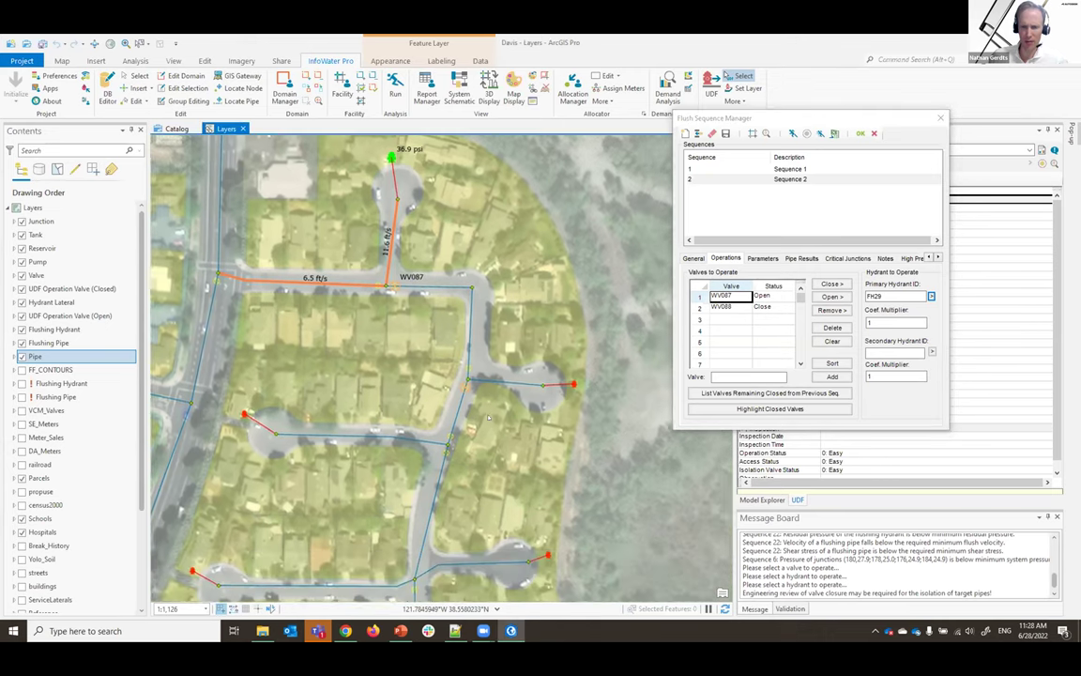
{"action": "scroll", "coordinate": [488, 417], "scroll_direction": "up", "scroll_amount": 2}
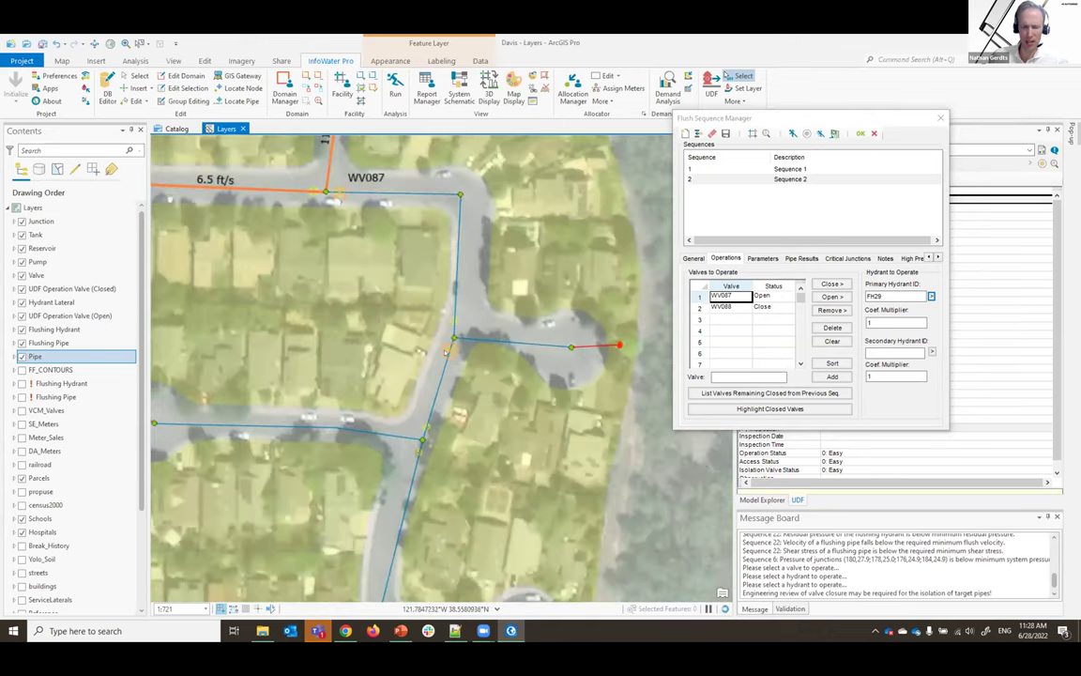
{"action": "left_click_drag", "start_coordinate": [351, 247], "coordinate": [380, 316]}
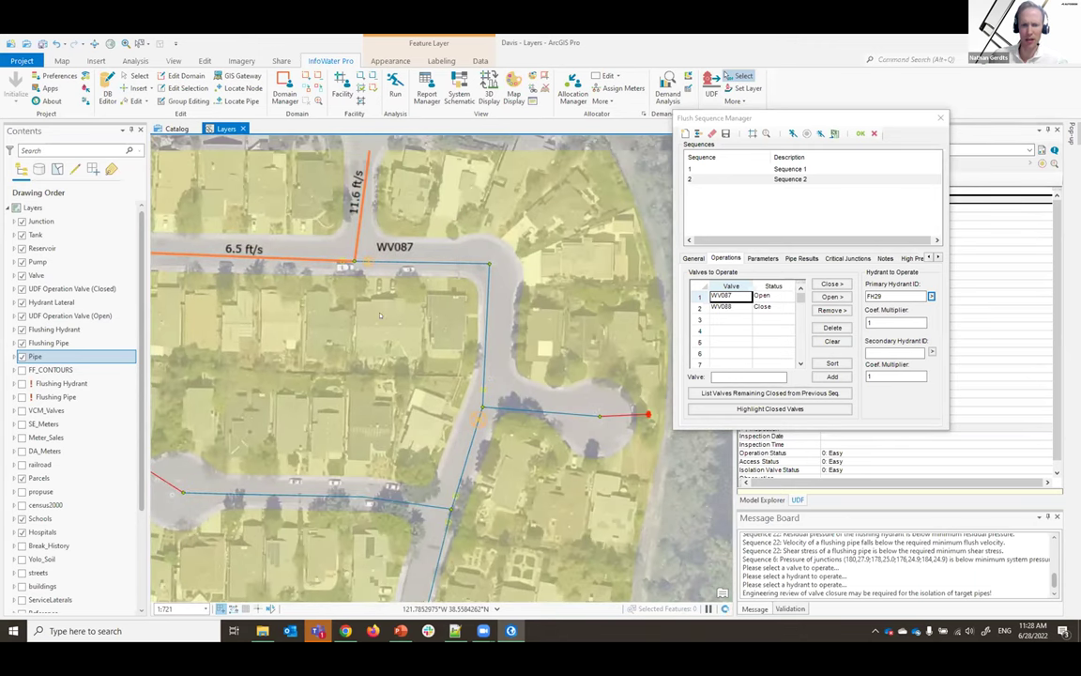
{"action": "left_click", "coordinate": [793, 134]}
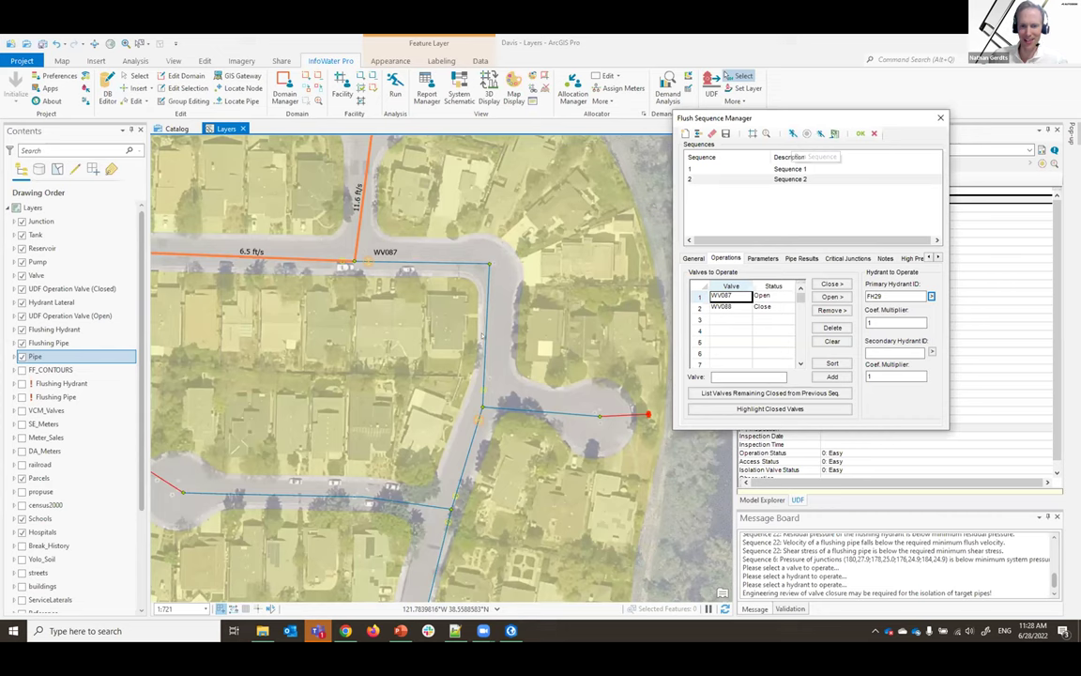
{"action": "left_click", "coordinate": [633, 296]}
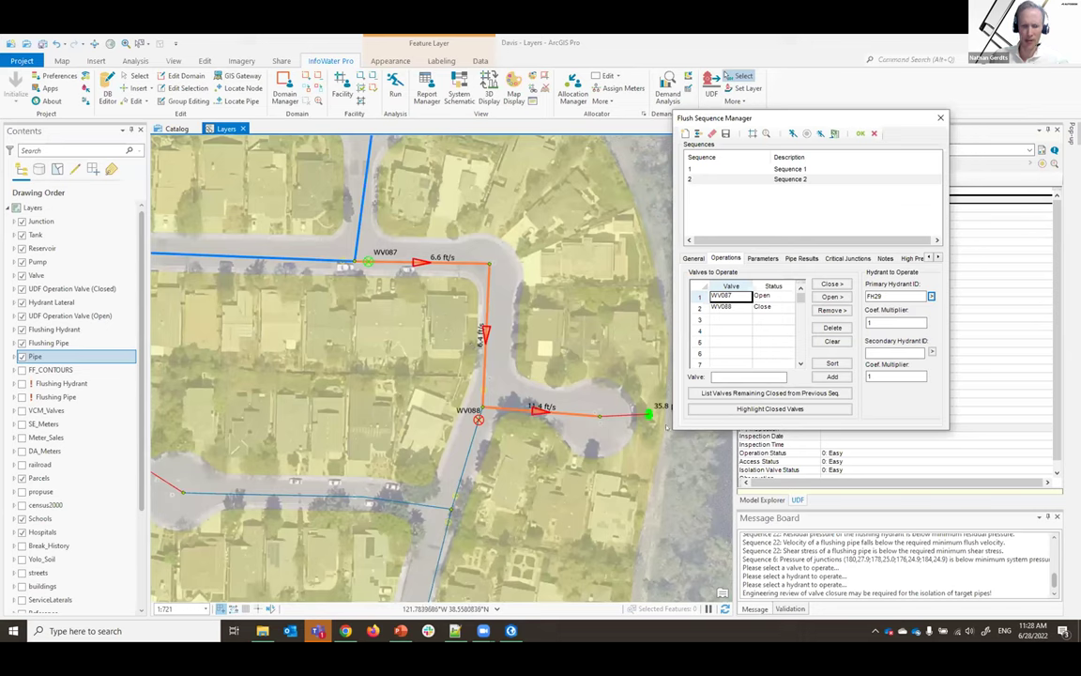
Recentre the map on Sequence 2's flushing path and view hydrant FH29's 35.8 psi result
{"action": "scroll", "coordinate": [498, 399], "scroll_direction": "down", "scroll_amount": 1}
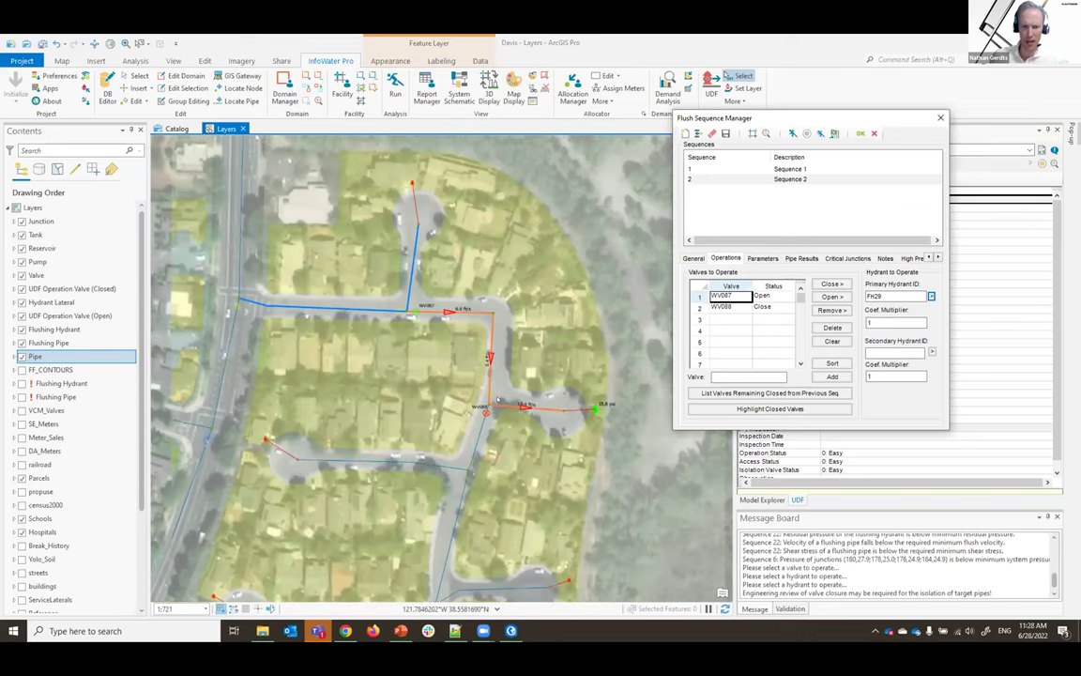
{"action": "scroll", "coordinate": [516, 363], "scroll_direction": "down", "scroll_amount": 1}
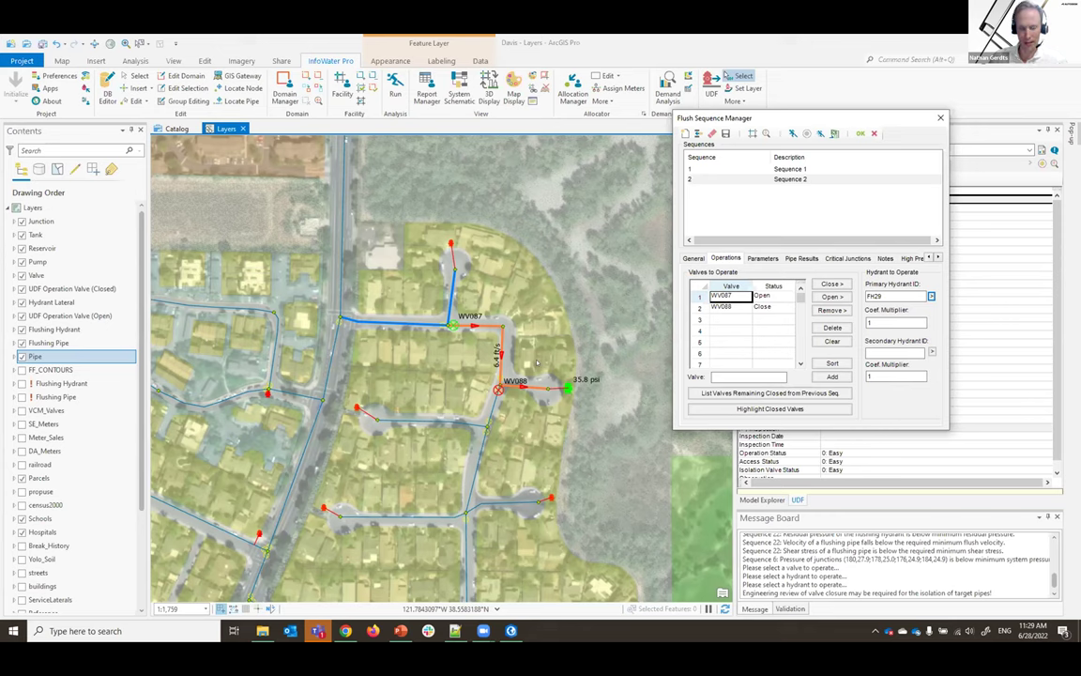
{"action": "left_click_drag", "start_coordinate": [511, 321], "coordinate": [490, 278]}
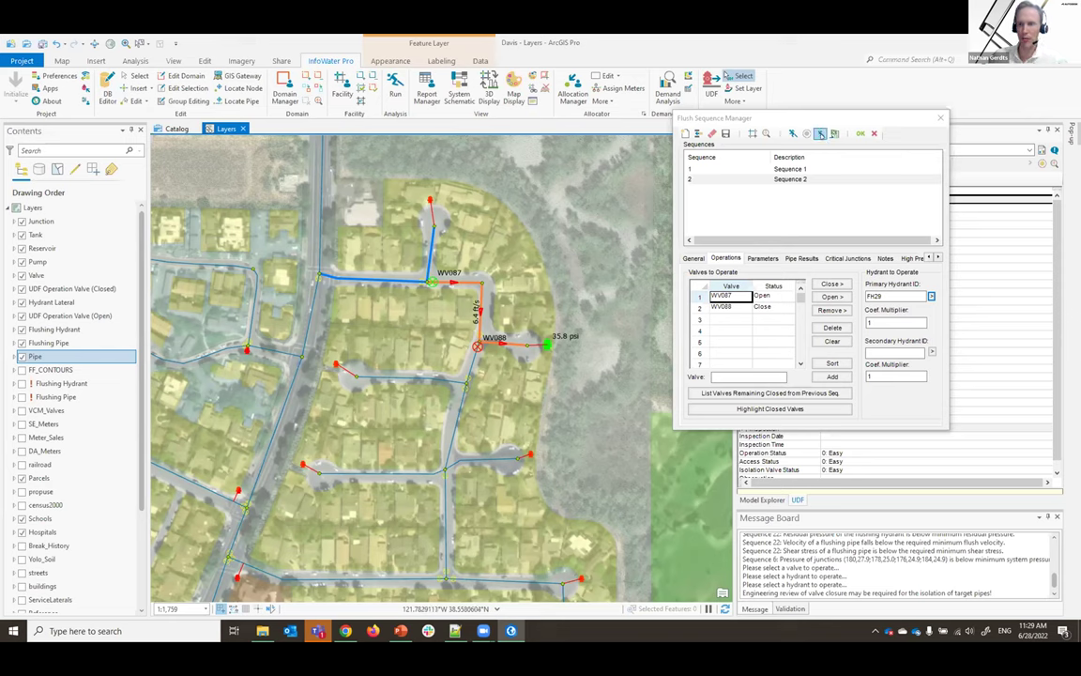
{"action": "left_click", "coordinate": [750, 247]}
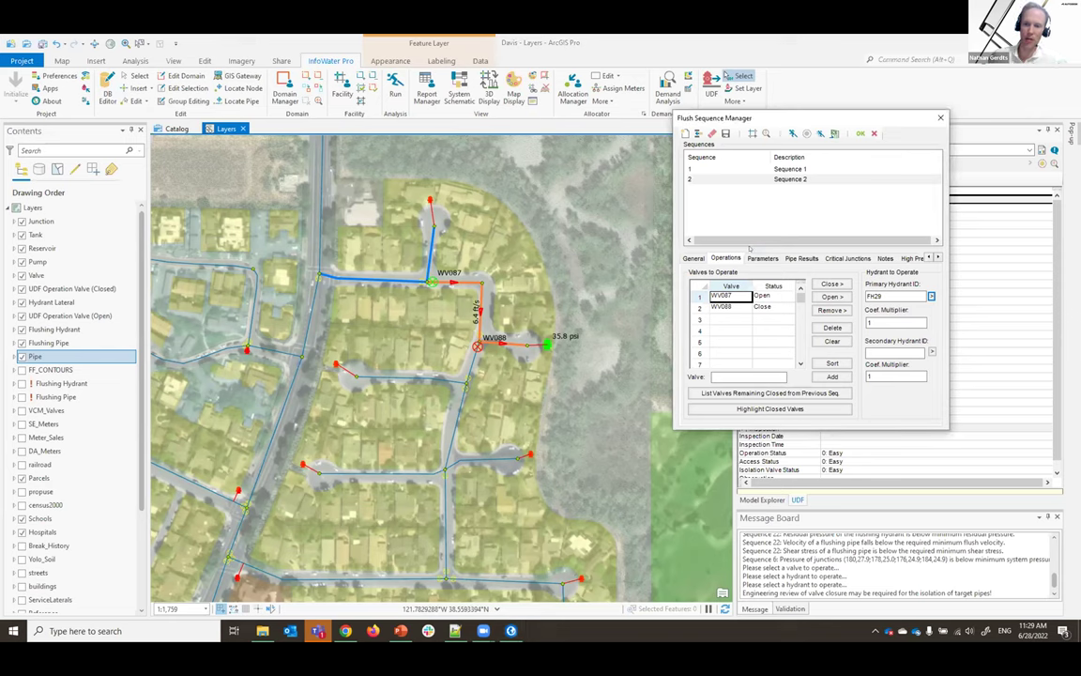
{"action": "left_click", "coordinate": [763, 258]}
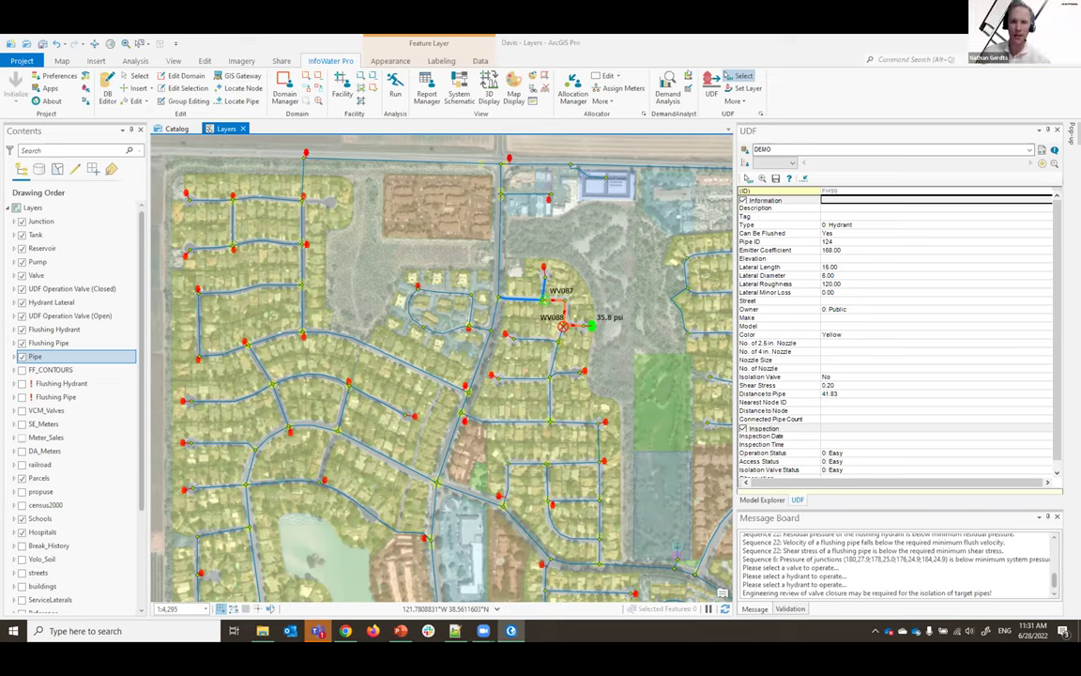
Open the UDF Options dialog, showing low-pressure highlighting, 100 ms stepping delay and 2 decimals
{"action": "left_click", "coordinate": [761, 114]}
Move and close the UDF Options window, then reopen and close it again via the UDF tools list
{"action": "left_click_drag", "start_coordinate": [561, 218], "coordinate": [499, 176]}
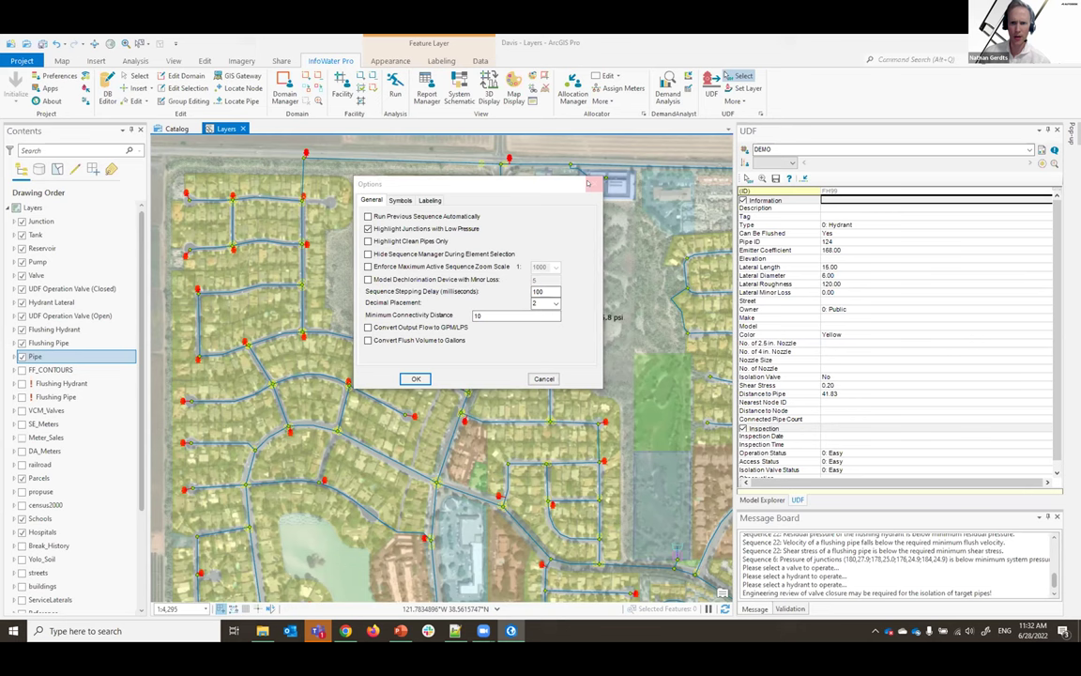
{"action": "left_click", "coordinate": [587, 183]}
{"action": "left_click", "coordinate": [711, 89]}
{"action": "left_click", "coordinate": [706, 82]}
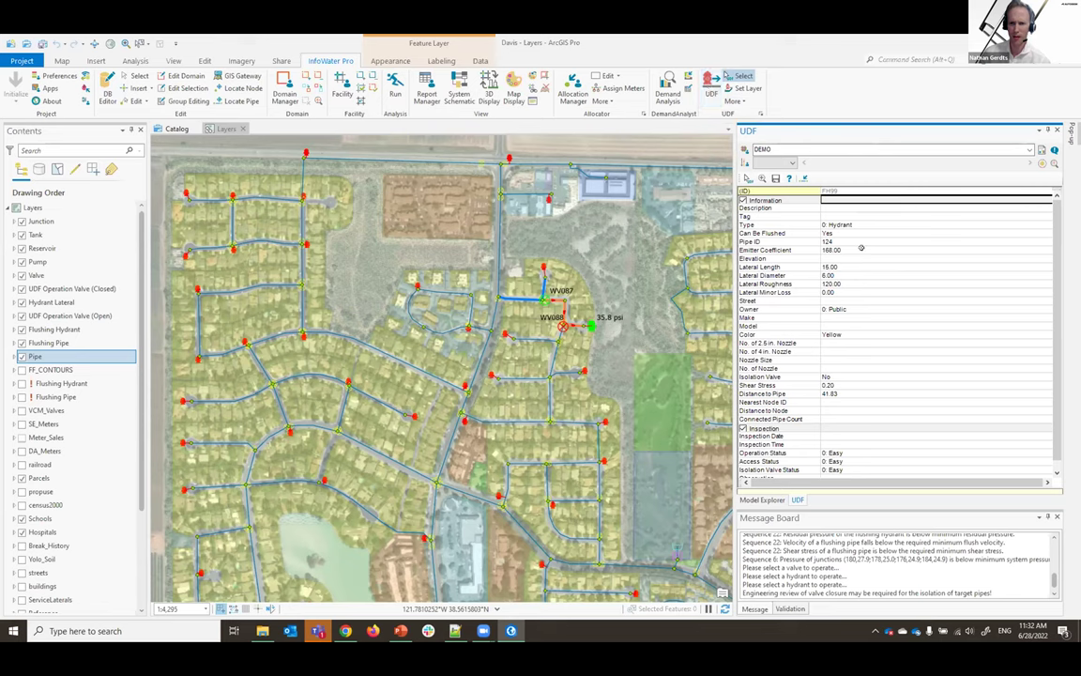
{"action": "left_click", "coordinate": [733, 101]}
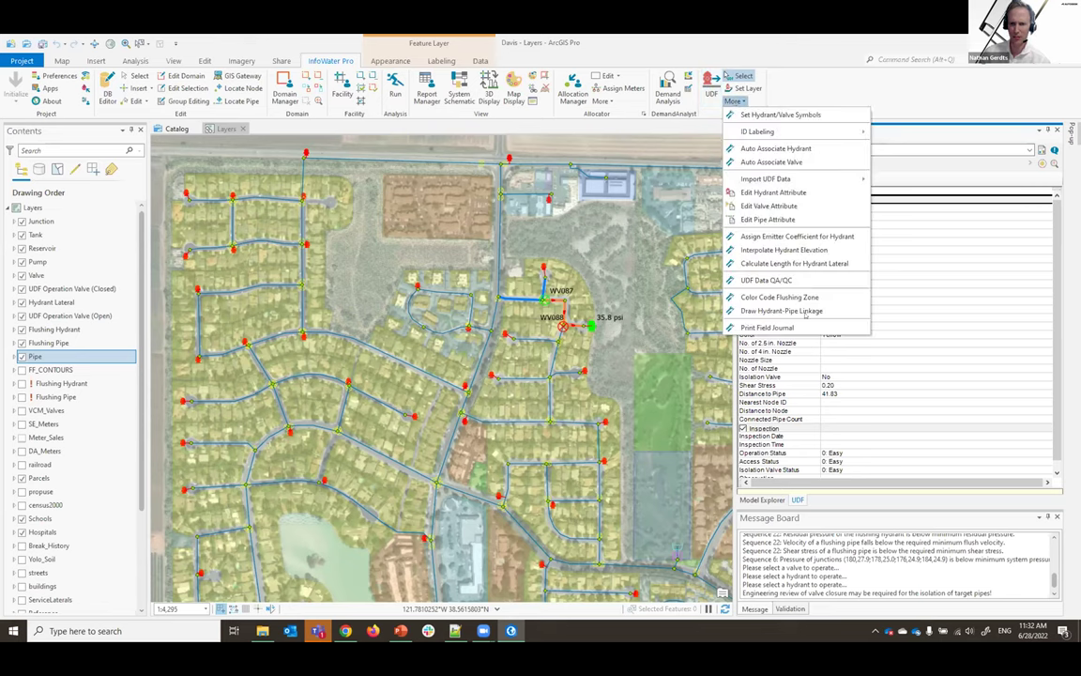
{"action": "left_click", "coordinate": [760, 113]}
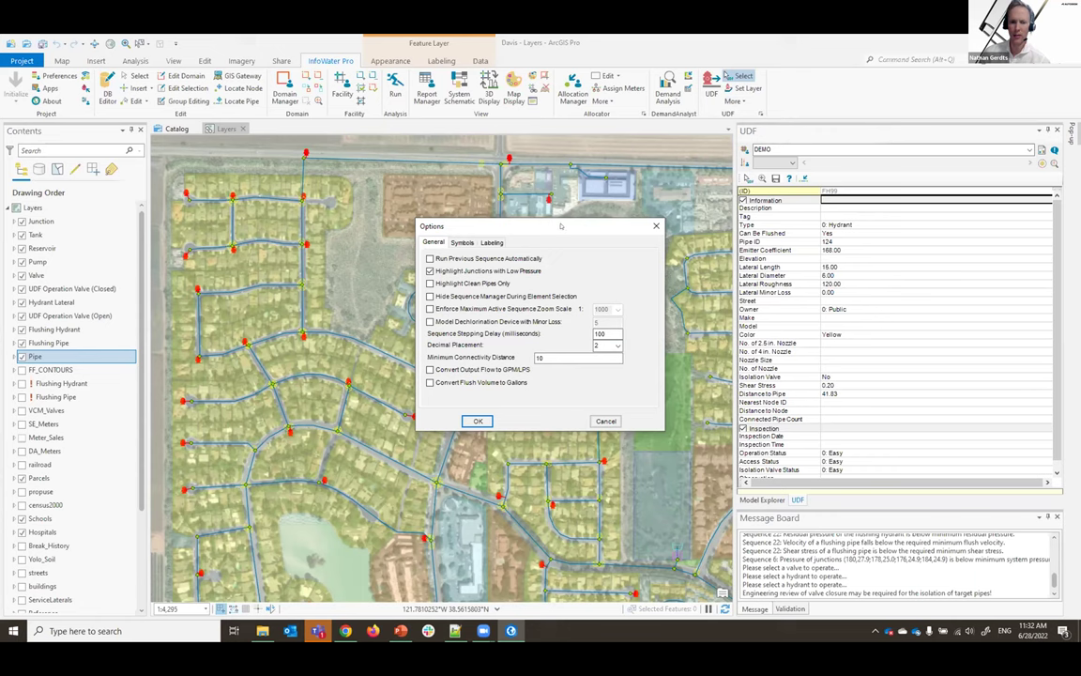
{"action": "left_click", "coordinate": [656, 225]}
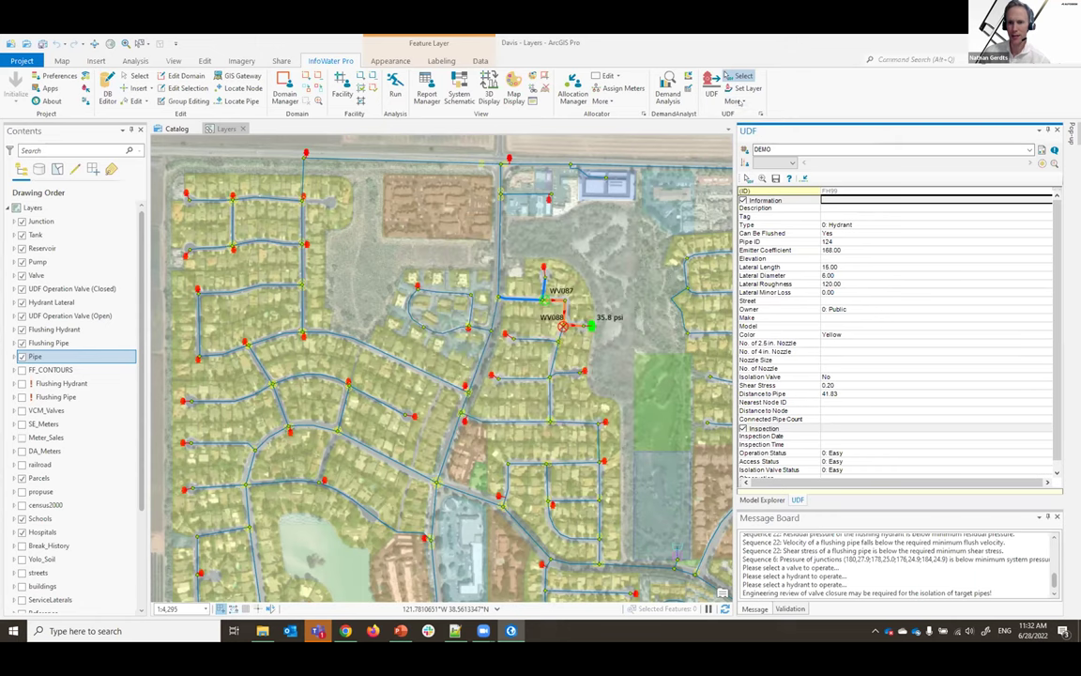
Reopen the flushing display options on Symbols: flow arrows size 20, line widths 3
{"action": "left_click", "coordinate": [739, 100]}
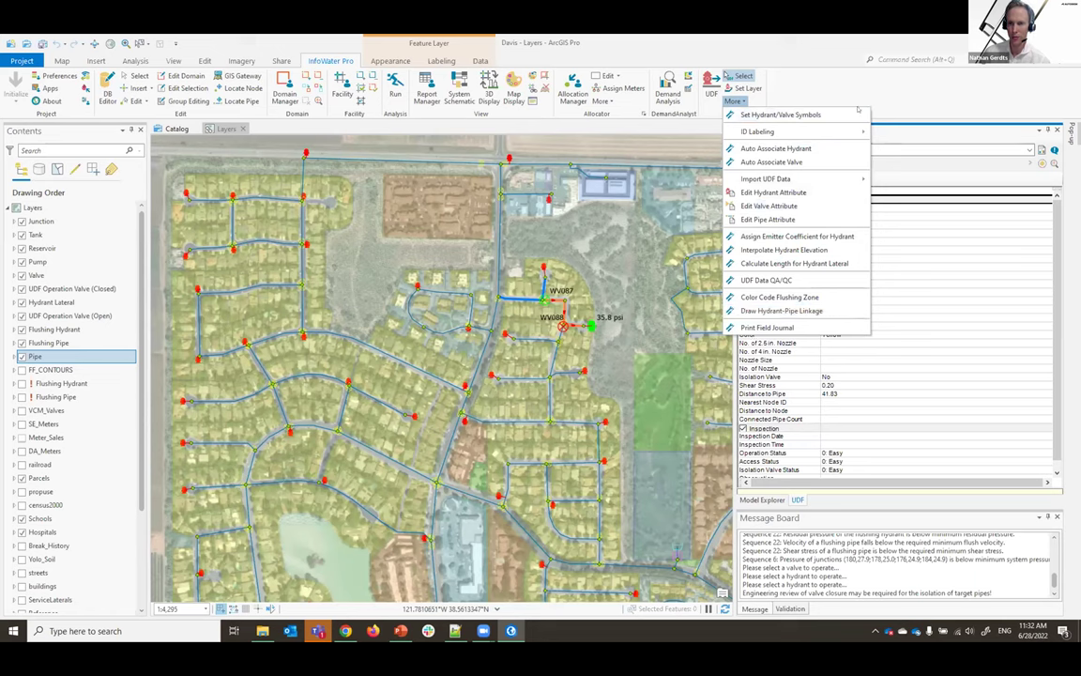
{"action": "left_click", "coordinate": [779, 297]}
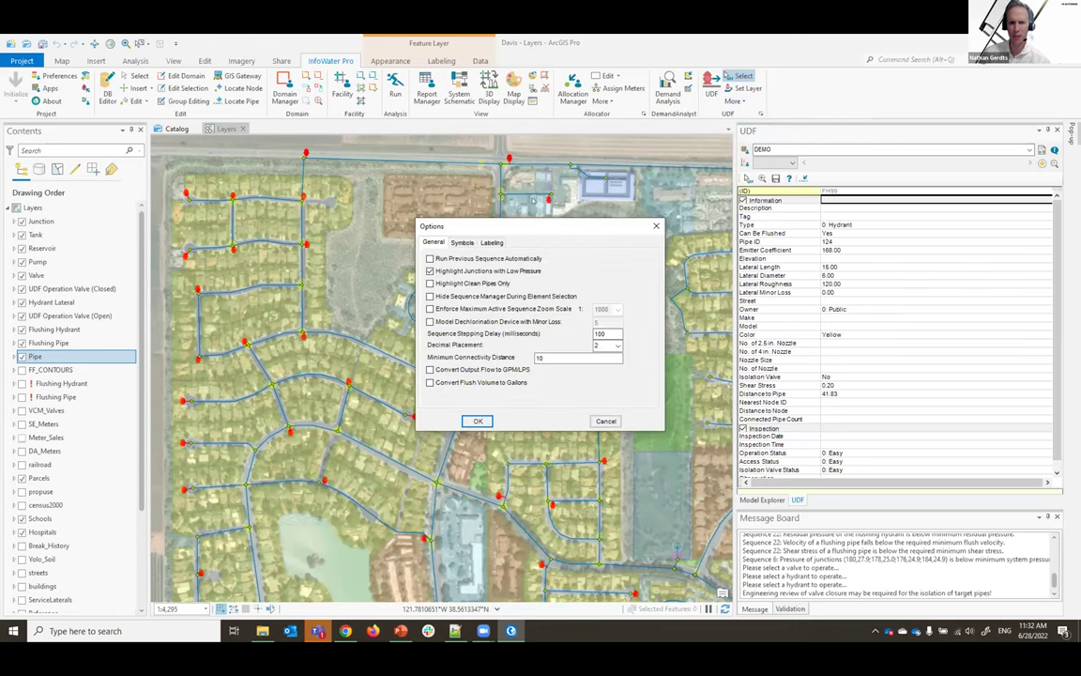
{"action": "left_click", "coordinate": [463, 243]}
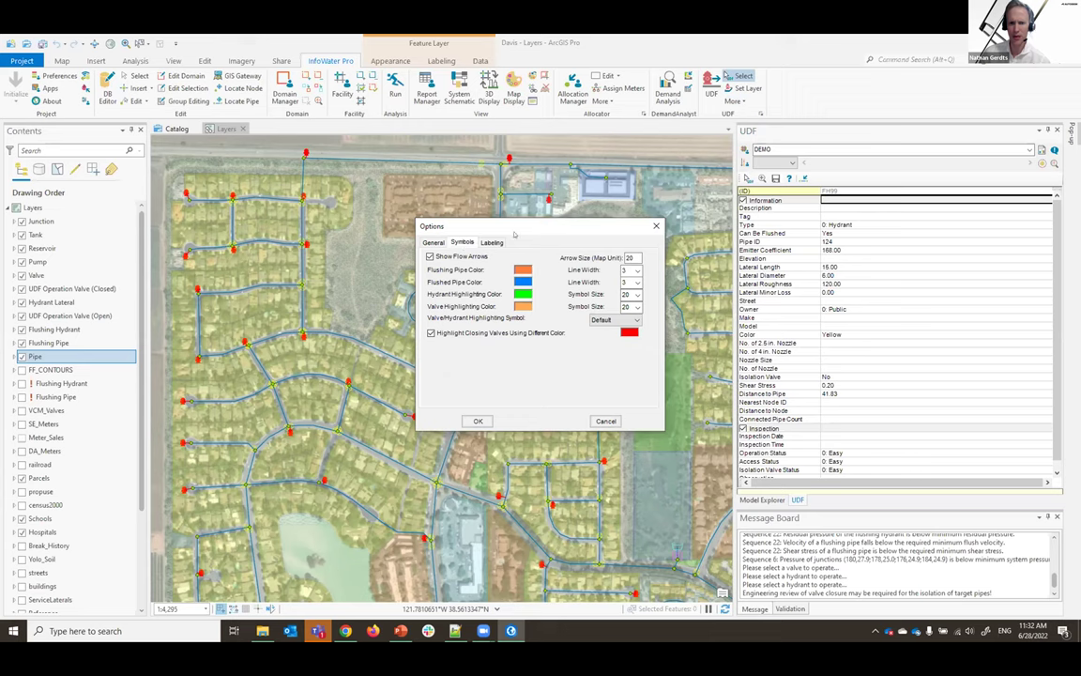
Reposition the Symbols options to review hydrant and valve sizes of 20, then close without changes
{"action": "left_click_drag", "start_coordinate": [464, 226], "coordinate": [457, 186]}
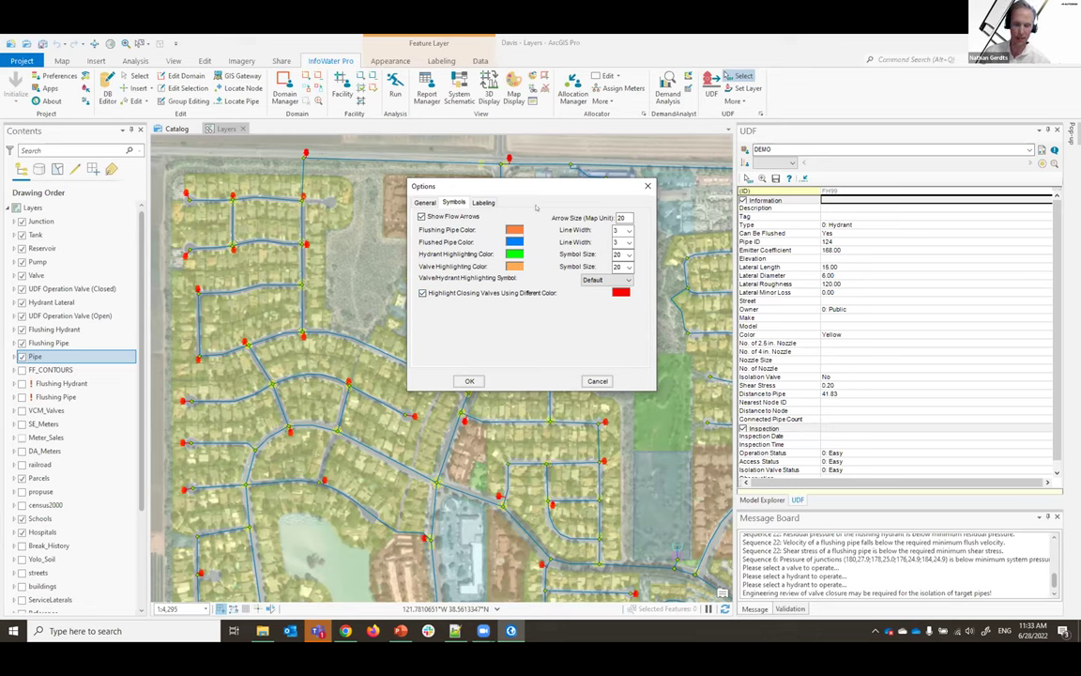
{"action": "left_click_drag", "start_coordinate": [533, 188], "coordinate": [545, 187]}
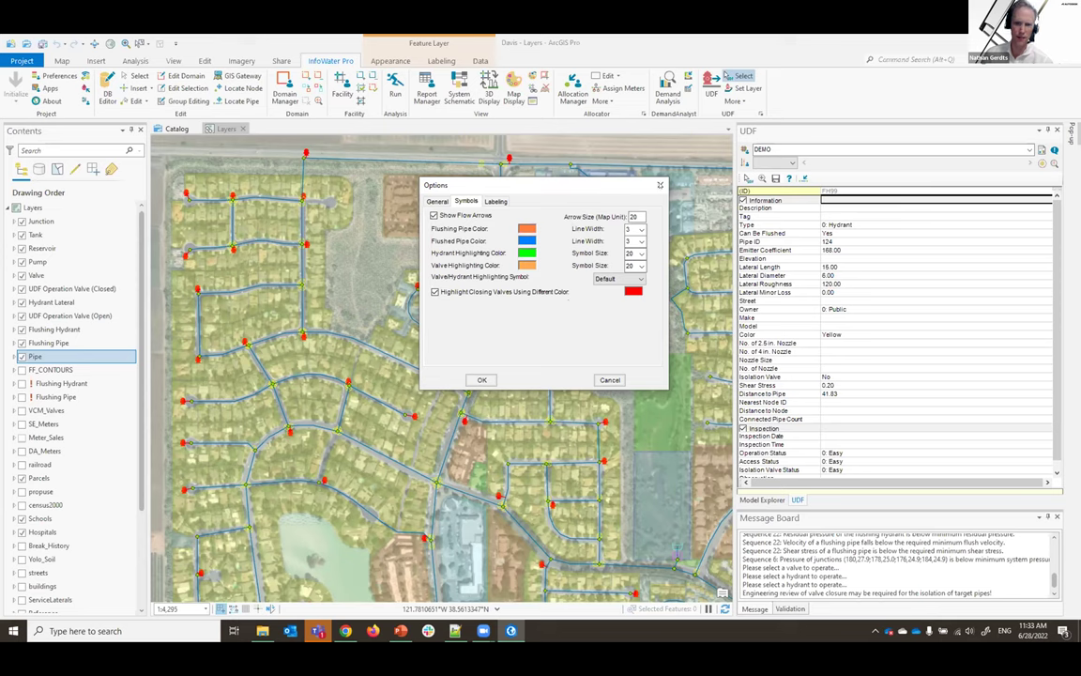
{"action": "key", "text": "Return"}
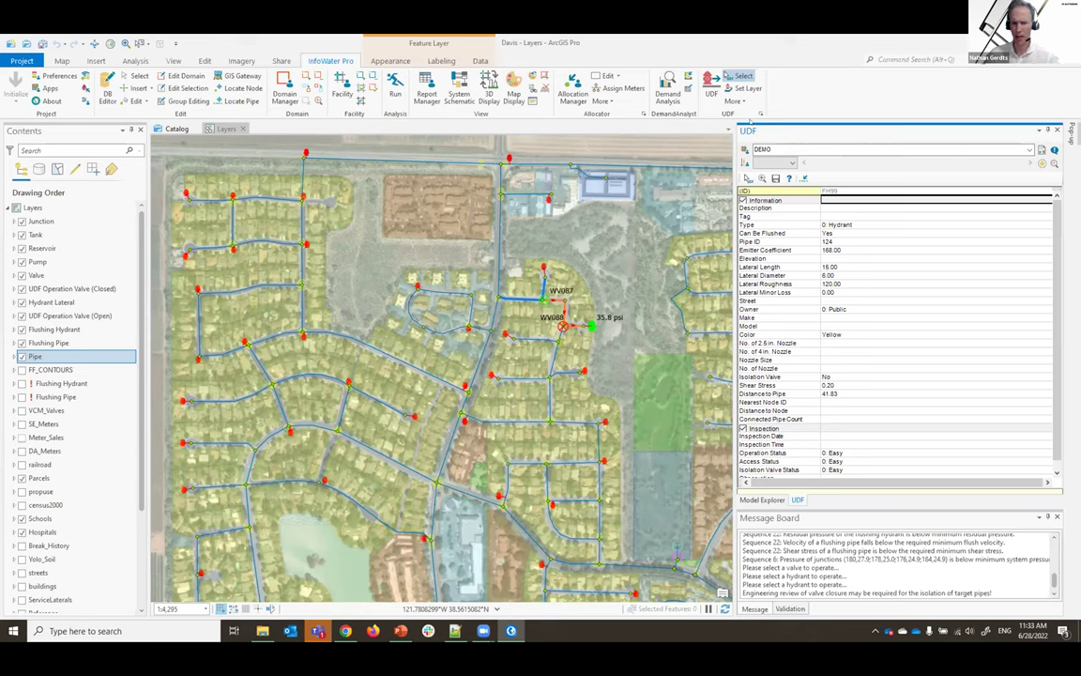
Check the UDF hydrant and valve layer settings, then close them
{"action": "left_click", "coordinate": [741, 101]}
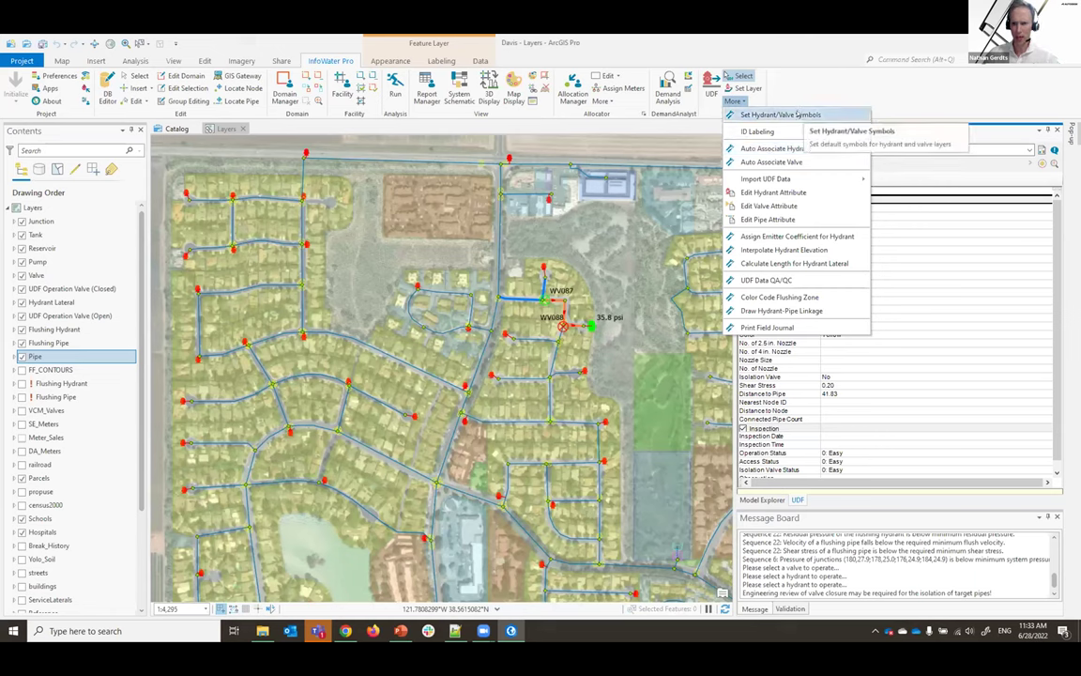
{"action": "mouse_move", "coordinate": [798, 134]}
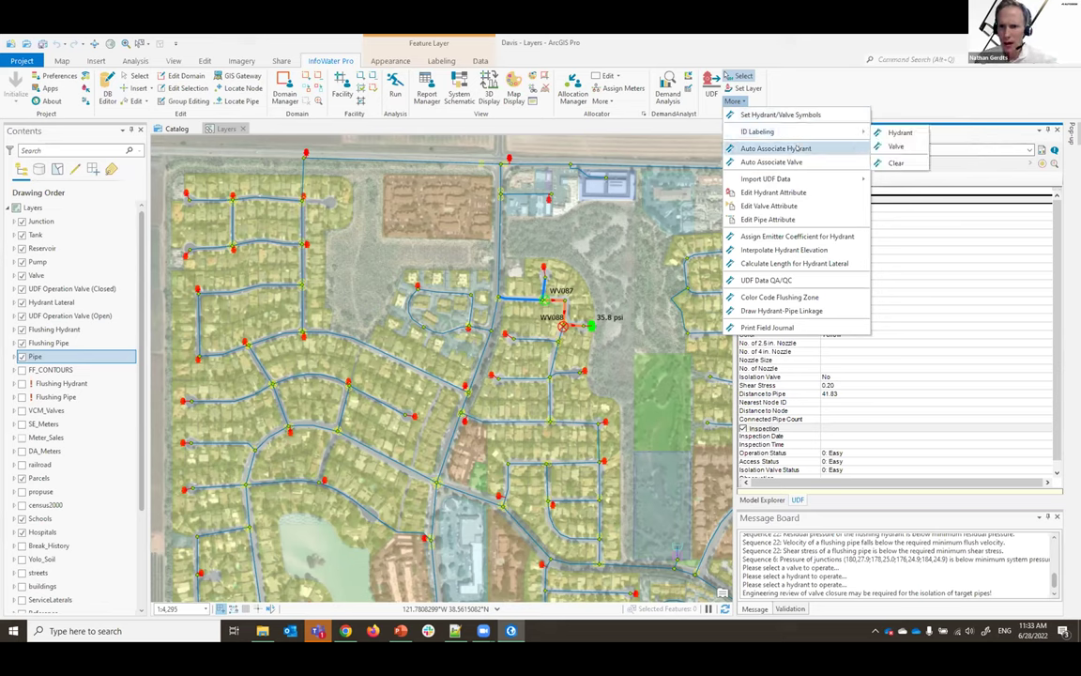
{"action": "left_click", "coordinate": [749, 89]}
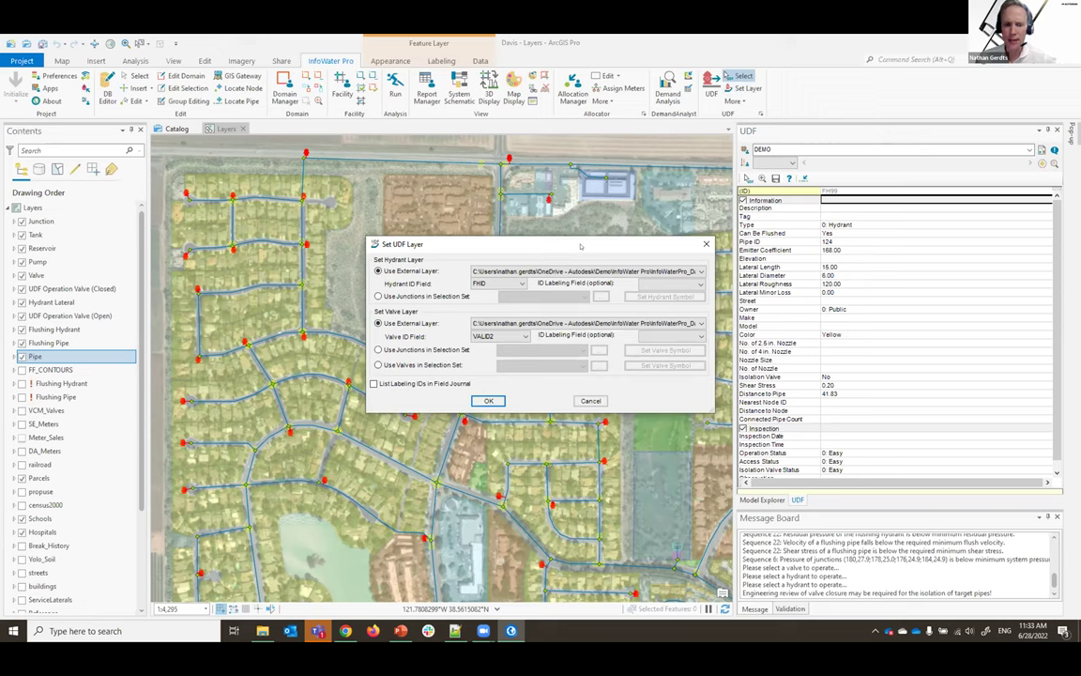
{"action": "left_click_drag", "start_coordinate": [580, 247], "coordinate": [615, 236]}
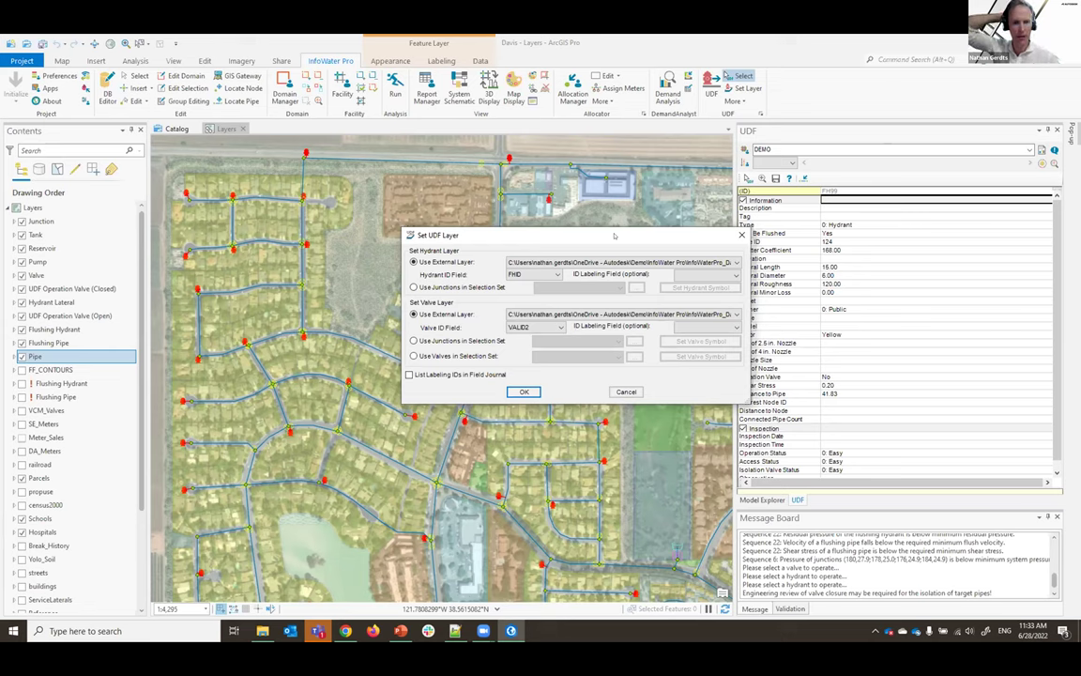
{"action": "key", "text": "Return"}
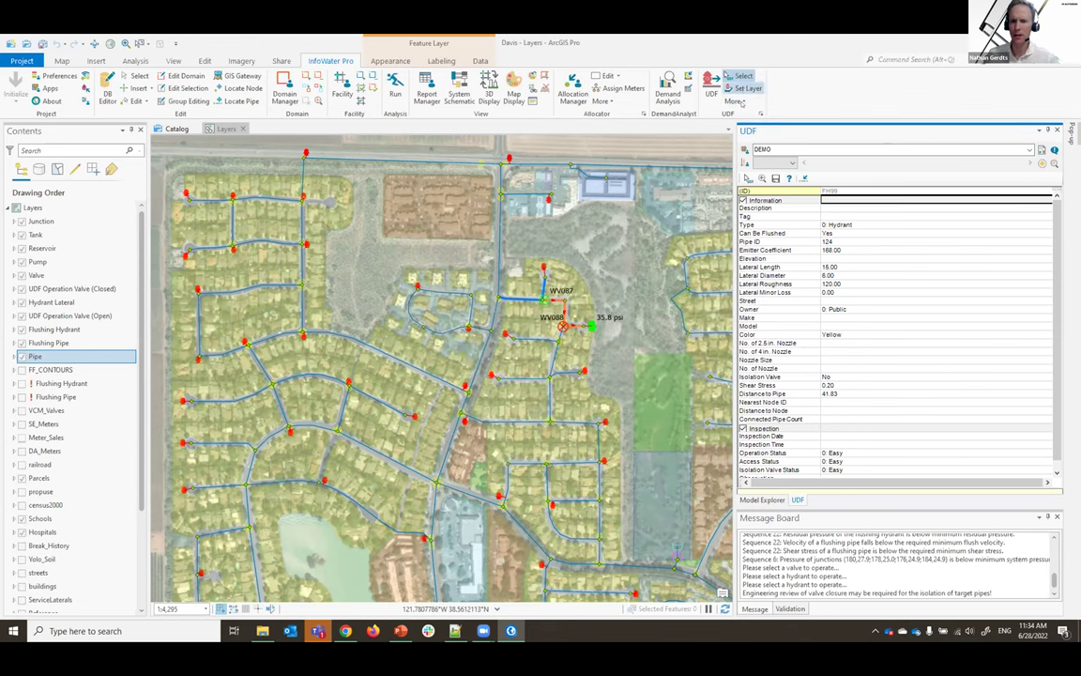
Recheck the layer settings, then apply Set Hydrant/Valve Symbols to the map's hydrants and valves
{"action": "left_click", "coordinate": [746, 89]}
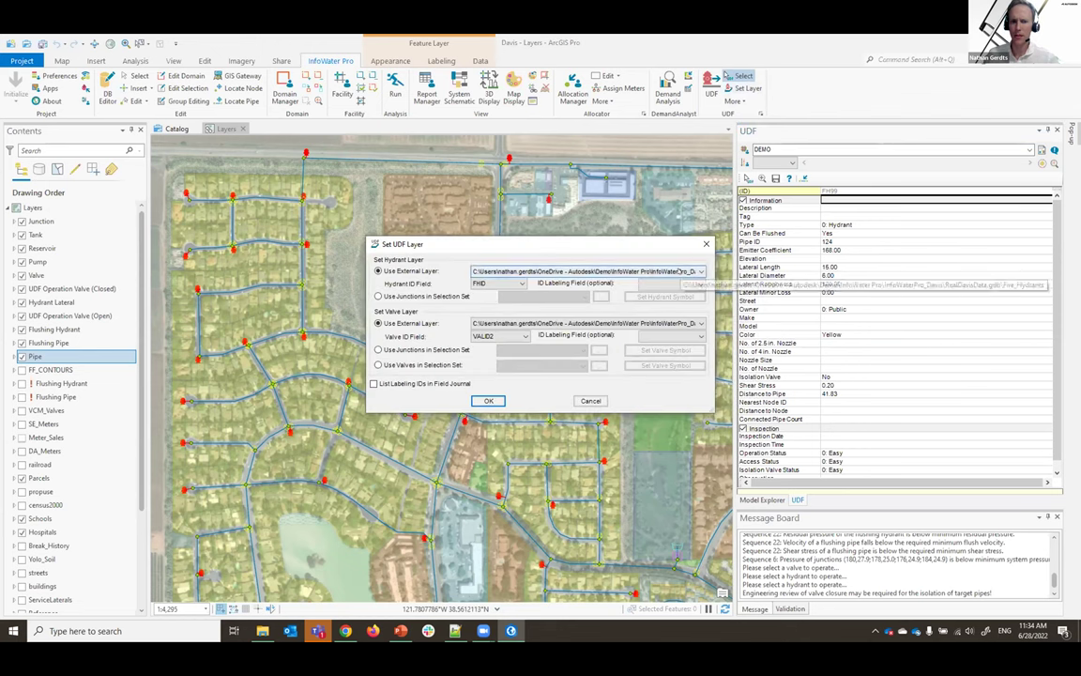
{"action": "key", "text": "Return"}
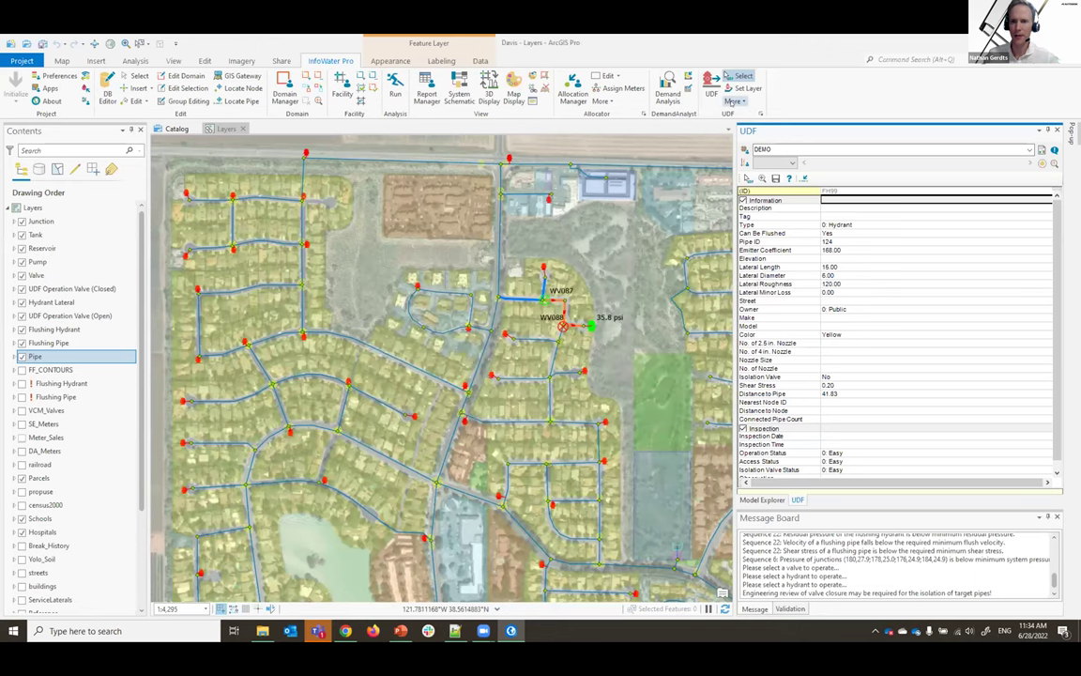
{"action": "left_click", "coordinate": [733, 102]}
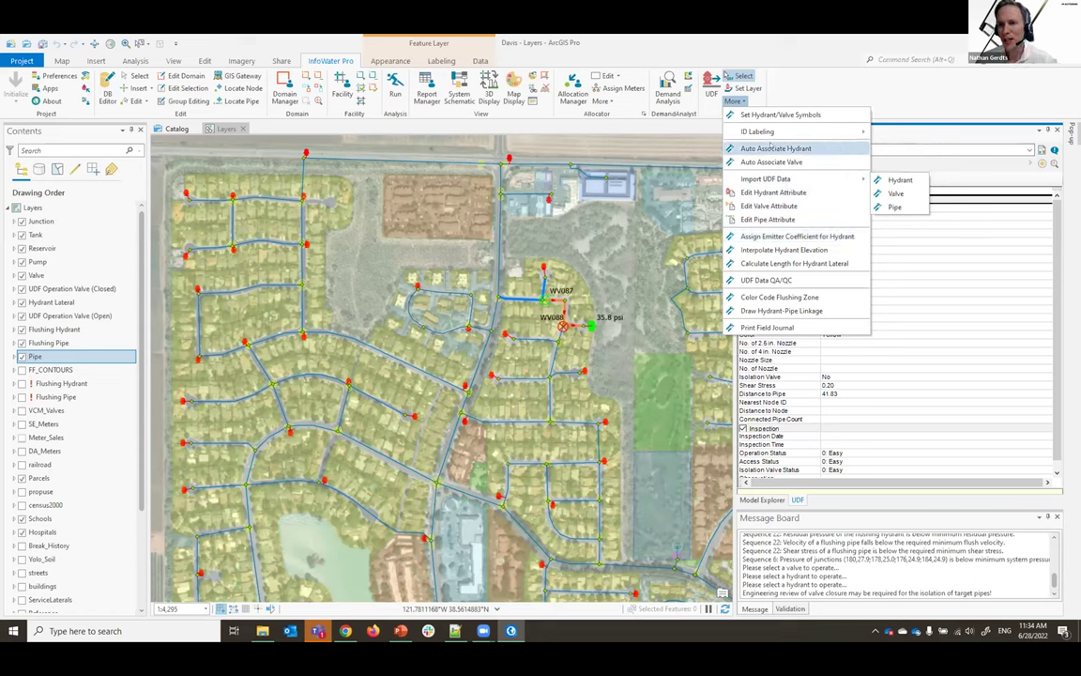
{"action": "left_click", "coordinate": [768, 115]}
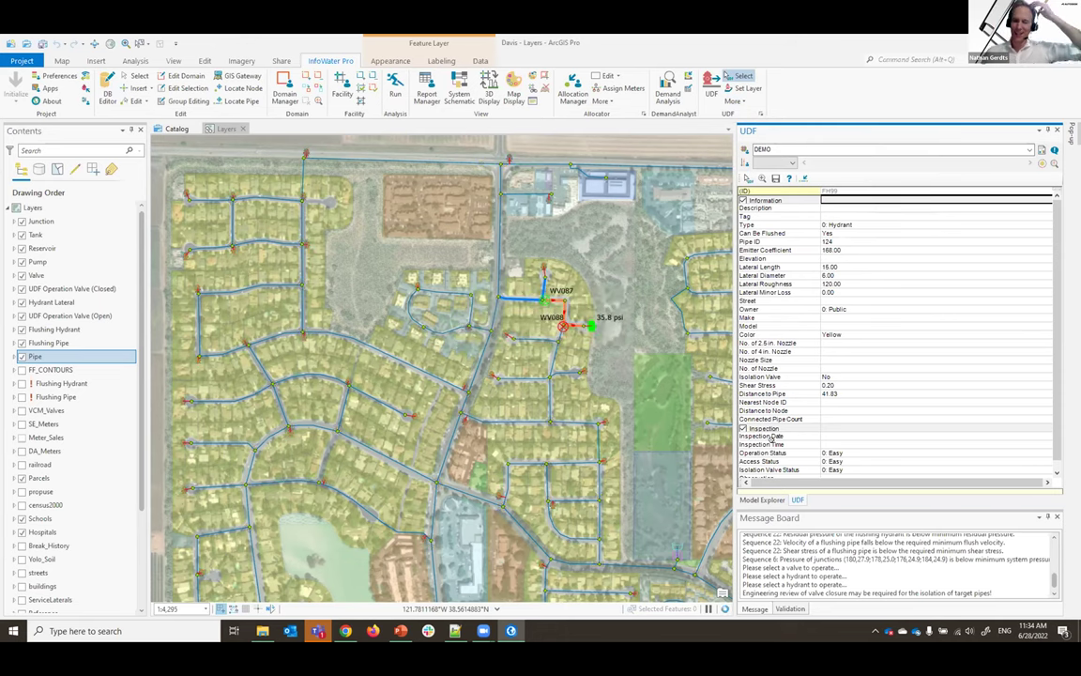
Present PowerPoint slide 16, 'External GIS vs In-Model Selection of Hydrant and Valve Layers', full screen
{"action": "left_click", "coordinate": [401, 630]}
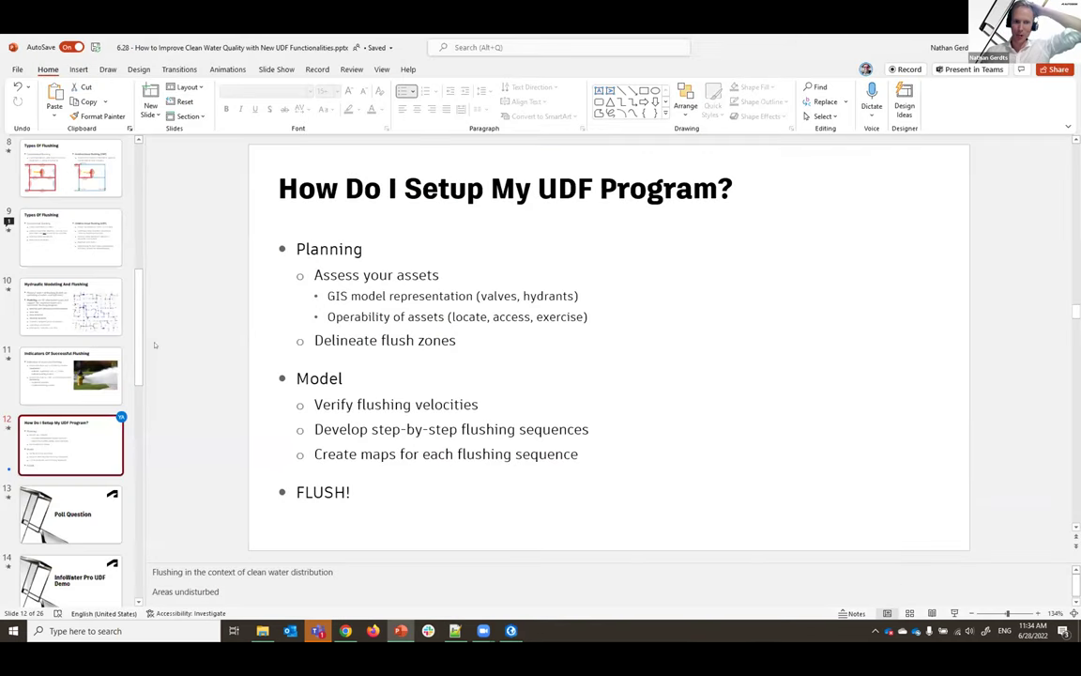
{"action": "scroll", "coordinate": [82, 396], "scroll_direction": "up", "scroll_amount": 3}
{"action": "left_click", "coordinate": [82, 396]}
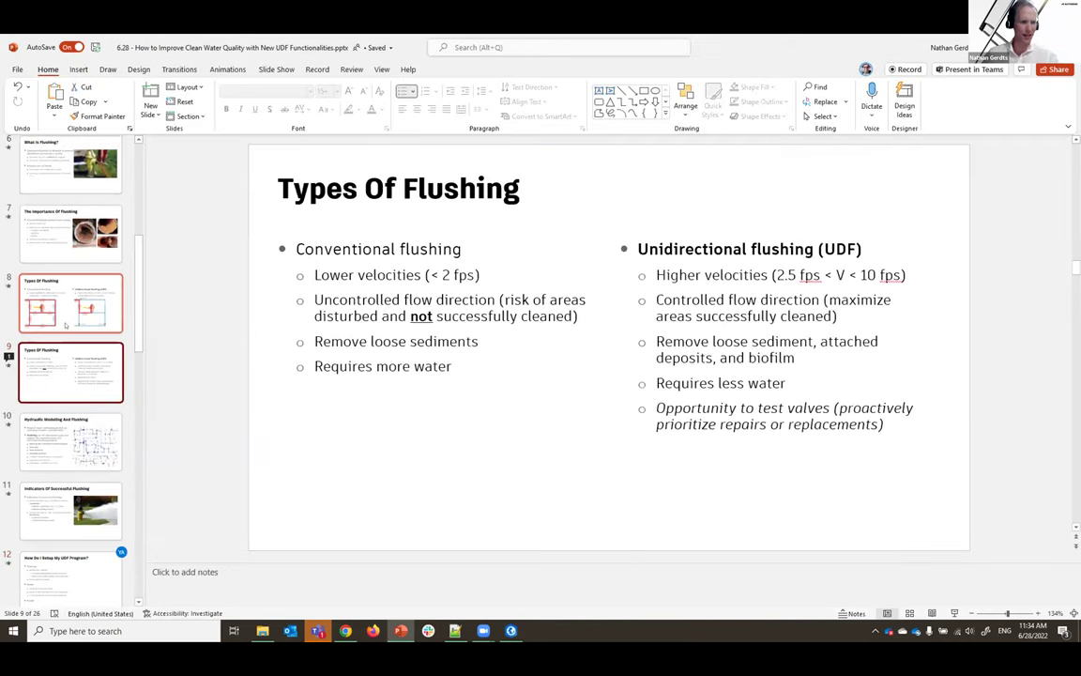
{"action": "scroll", "coordinate": [64, 507], "scroll_direction": "down", "scroll_amount": 5}
{"action": "left_click", "coordinate": [58, 472]}
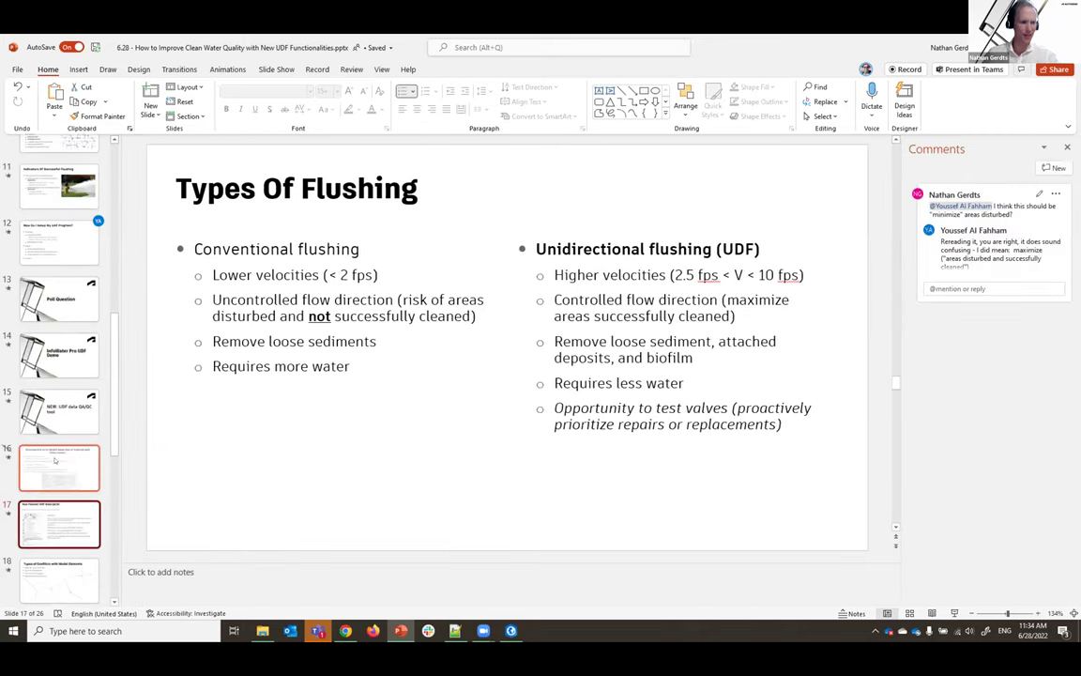
{"action": "key", "text": "shift+F5"}
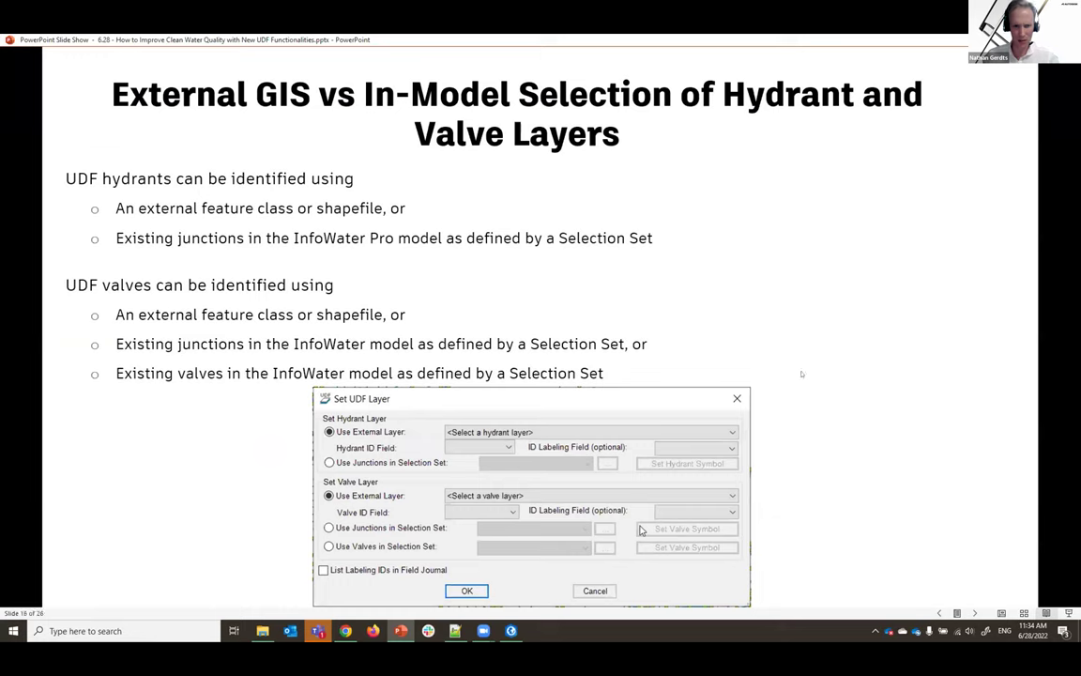
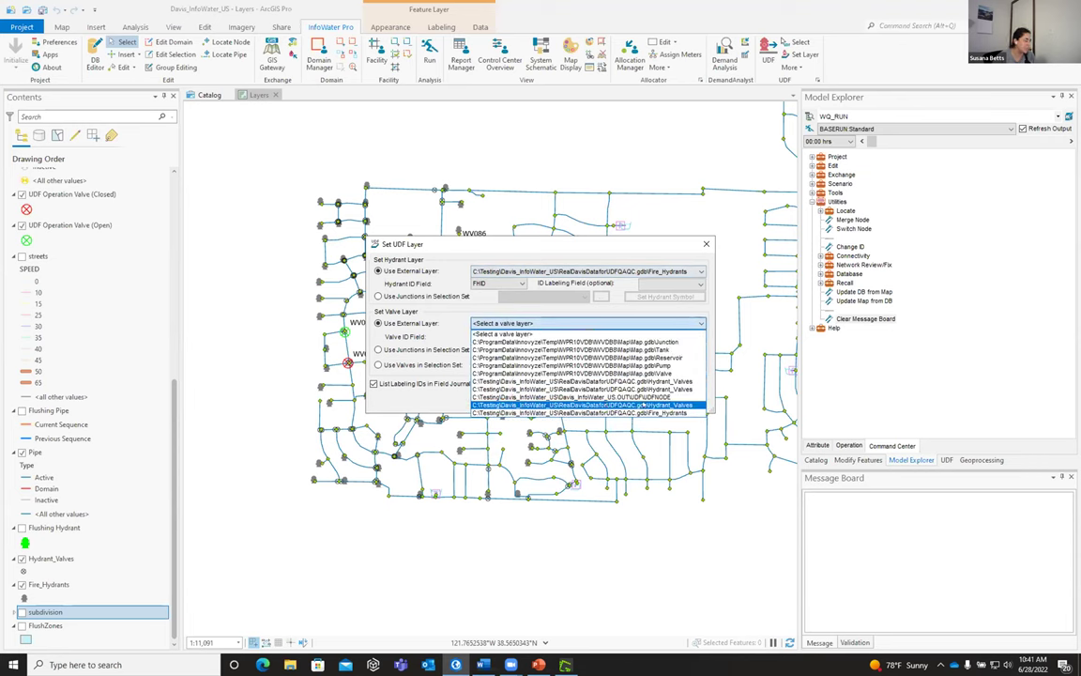
Set Hydrant_Valves as the UDF valve layer, keeping FHID and VALID as the ID fields
{"action": "left_click", "coordinate": [662, 405]}
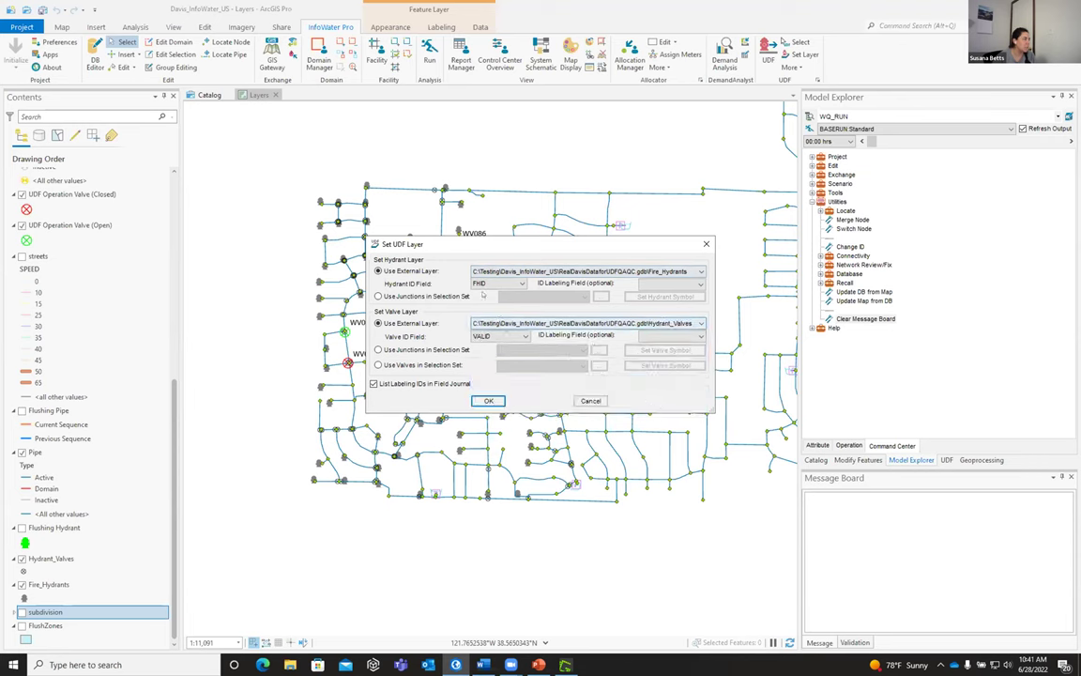
{"action": "left_click", "coordinate": [479, 284]}
{"action": "left_click", "coordinate": [480, 284]}
{"action": "left_click", "coordinate": [484, 285]}
{"action": "left_click", "coordinate": [487, 287]}
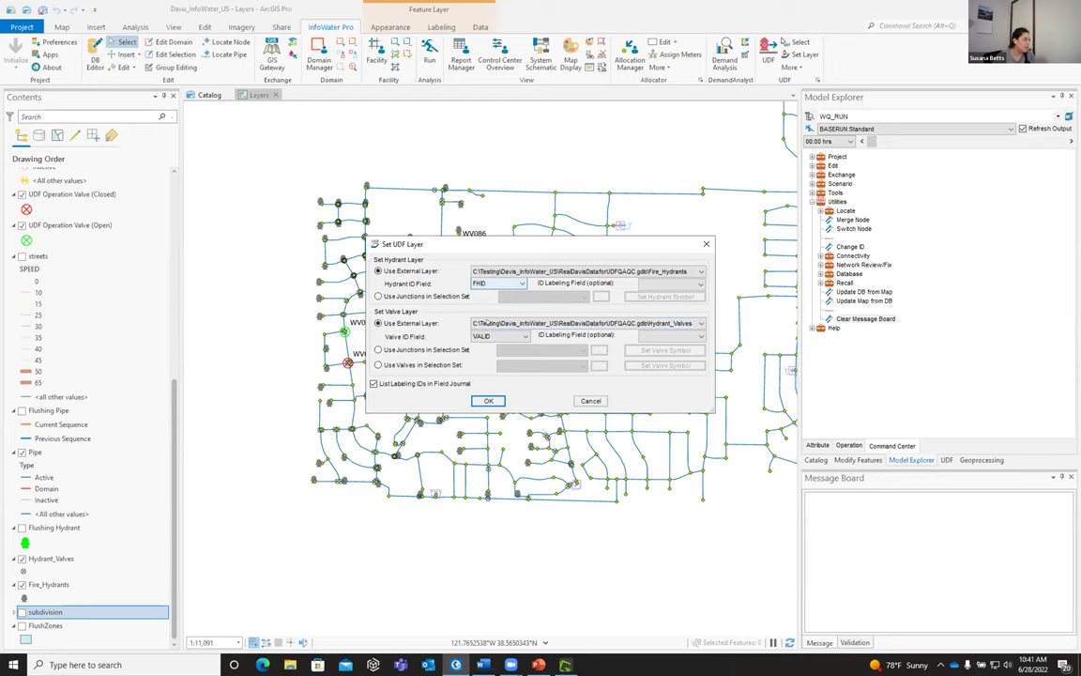
{"action": "left_click", "coordinate": [486, 337]}
{"action": "left_click", "coordinate": [488, 401]}
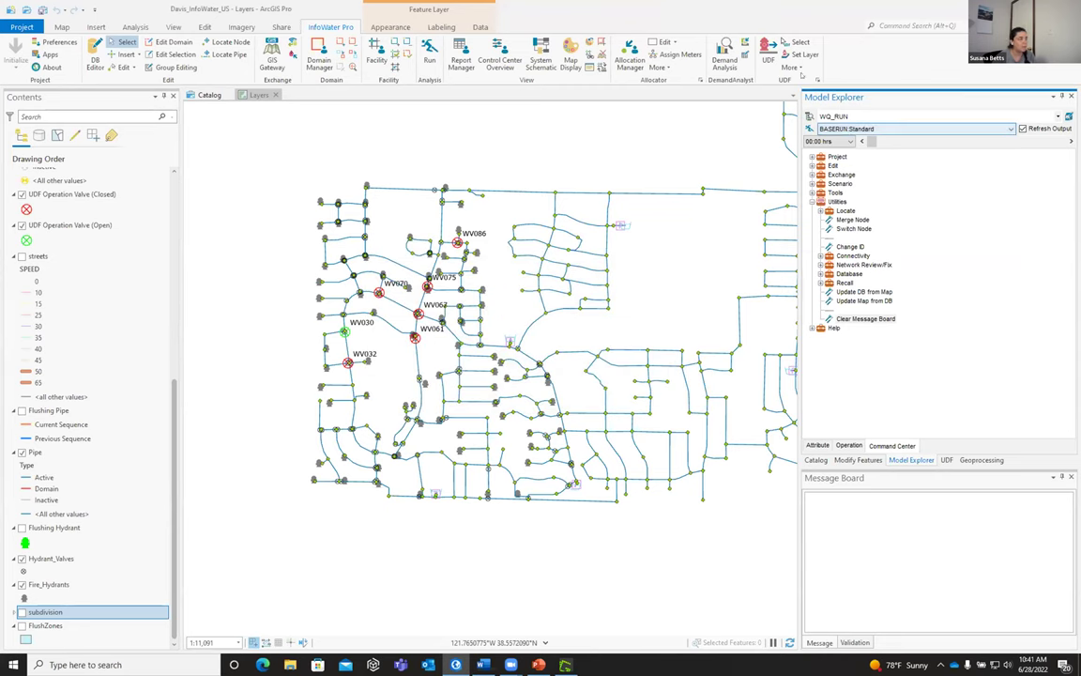
Run UDF Data QA/QC, review the results on an enlarged Message Board, then clear it
{"action": "left_click", "coordinate": [791, 68]}
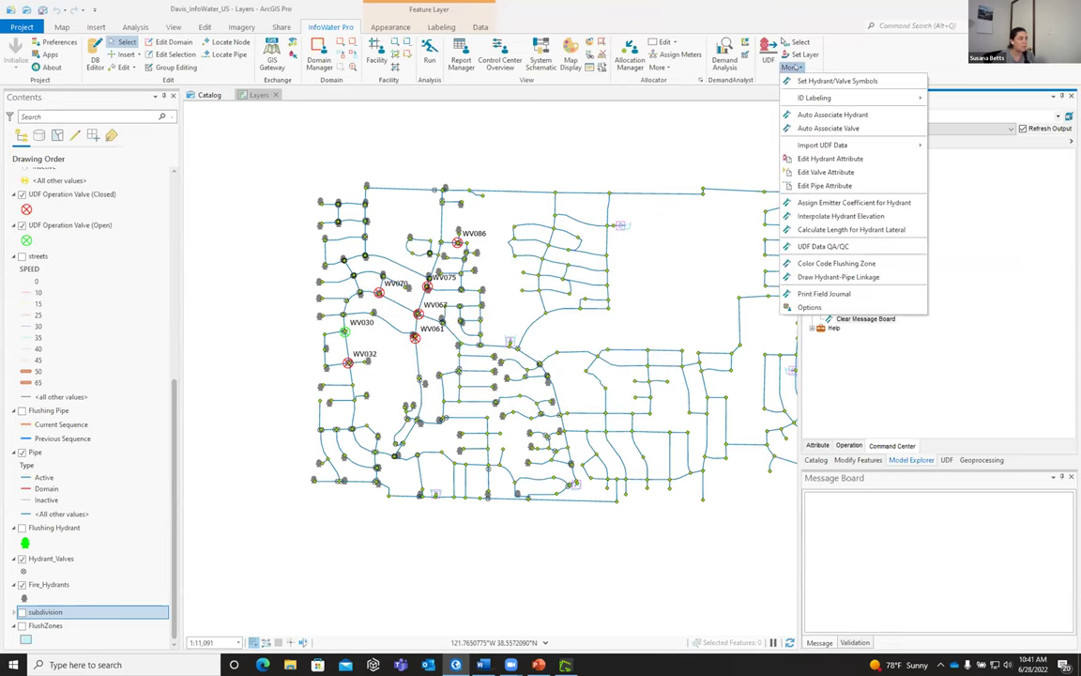
{"action": "left_click", "coordinate": [823, 246]}
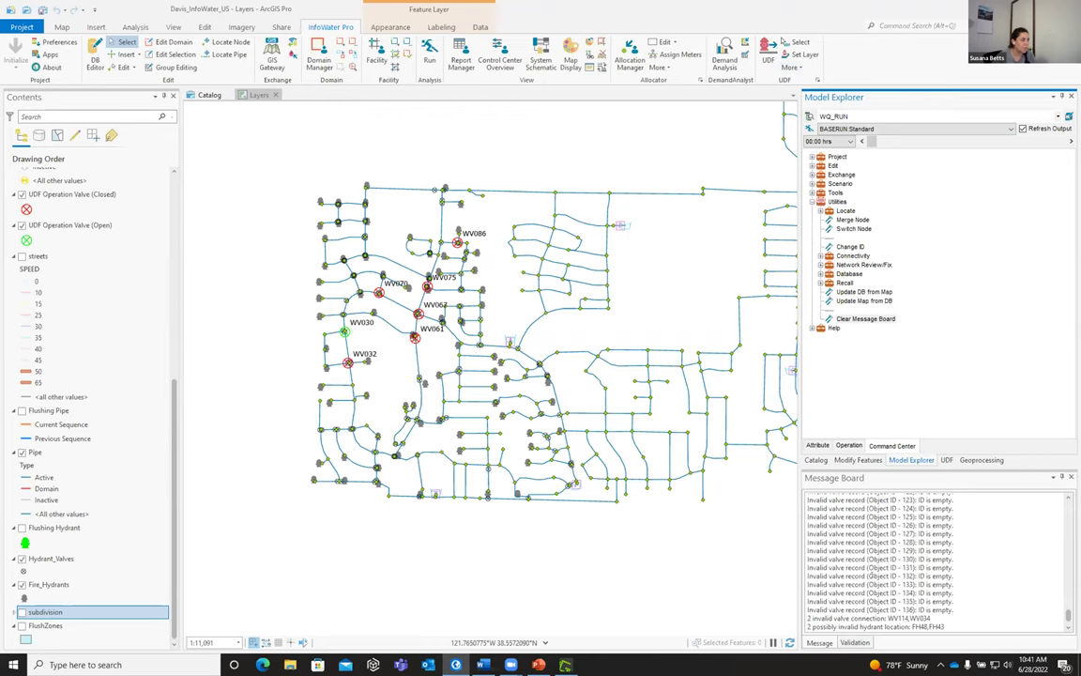
{"action": "left_click_drag", "start_coordinate": [892, 472], "coordinate": [891, 388]}
{"action": "scroll", "coordinate": [885, 499], "scroll_direction": "up", "scroll_amount": 20}
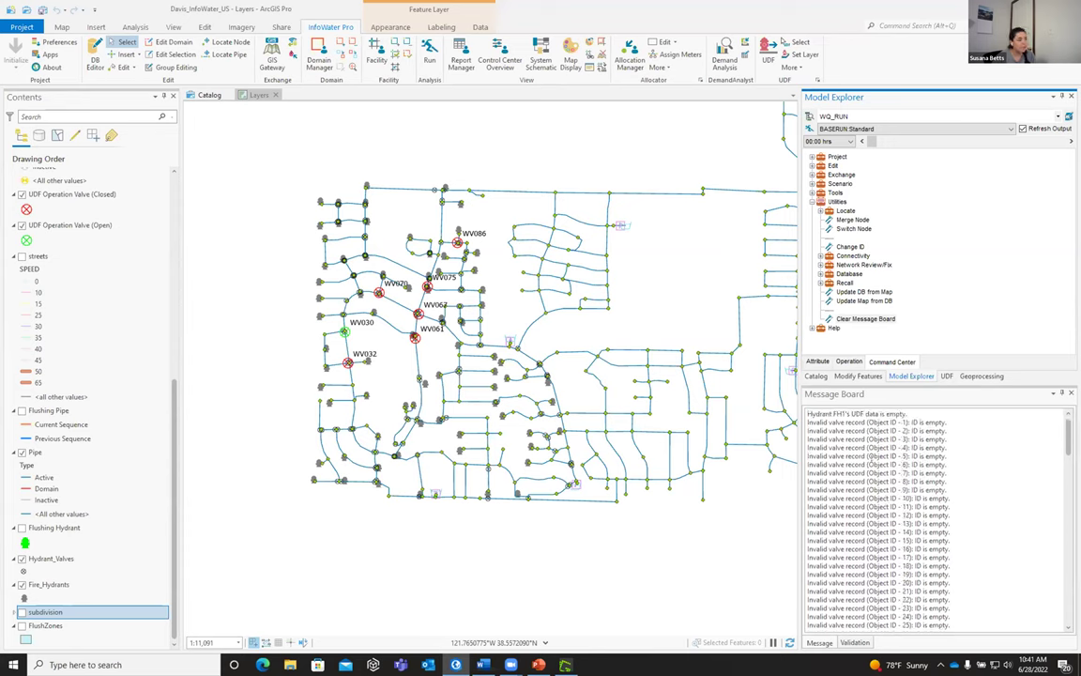
{"action": "scroll", "coordinate": [870, 463], "scroll_direction": "down", "scroll_amount": 20}
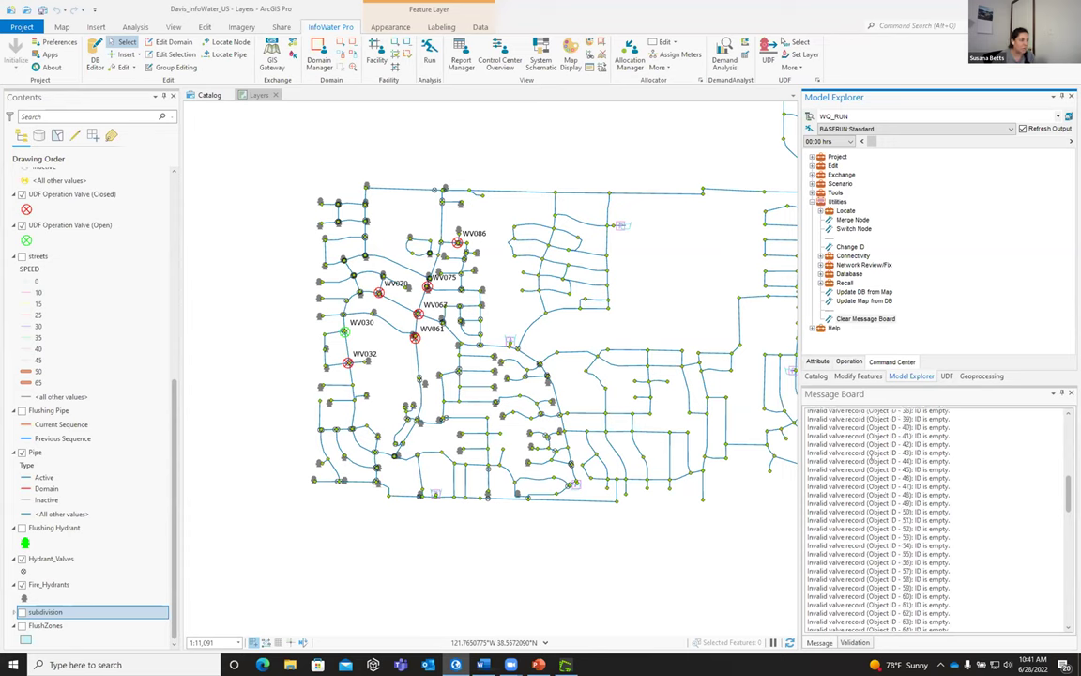
{"action": "left_click", "coordinate": [941, 618]}
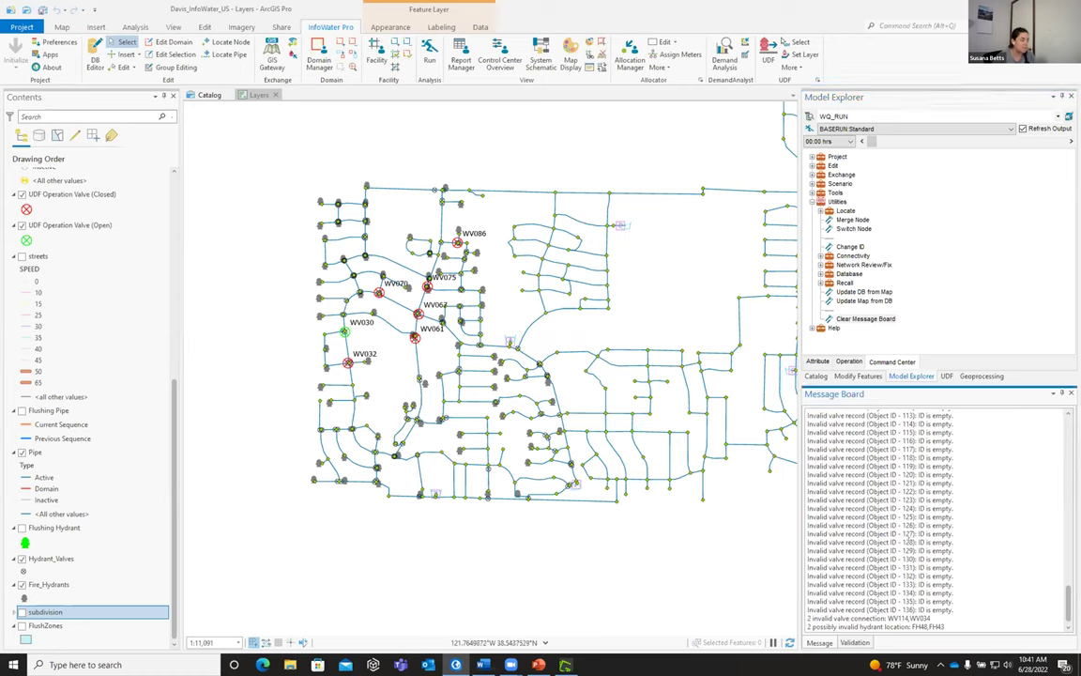
{"action": "double_click", "coordinate": [867, 319]}
Change the UDF ID fields to FHID2 for hydrants and VALID2 for valves
{"action": "left_click", "coordinate": [804, 54]}
{"action": "left_click", "coordinate": [497, 282]}
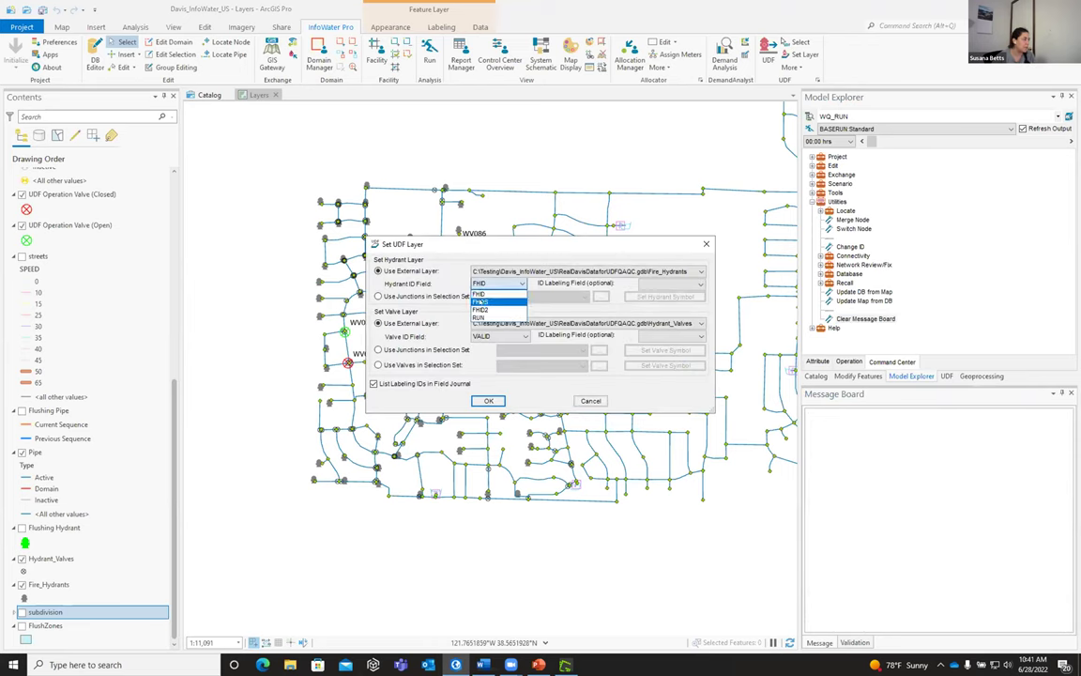
{"action": "left_click", "coordinate": [483, 302]}
{"action": "left_click", "coordinate": [487, 336]}
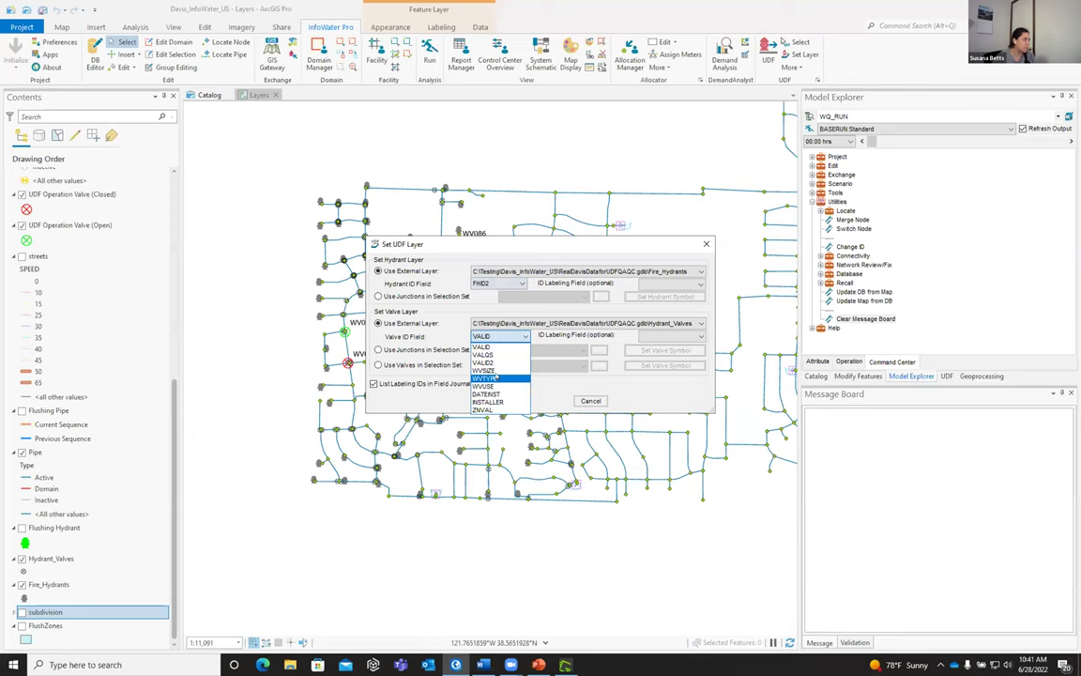
{"action": "left_click", "coordinate": [493, 361]}
{"action": "left_click", "coordinate": [488, 401]}
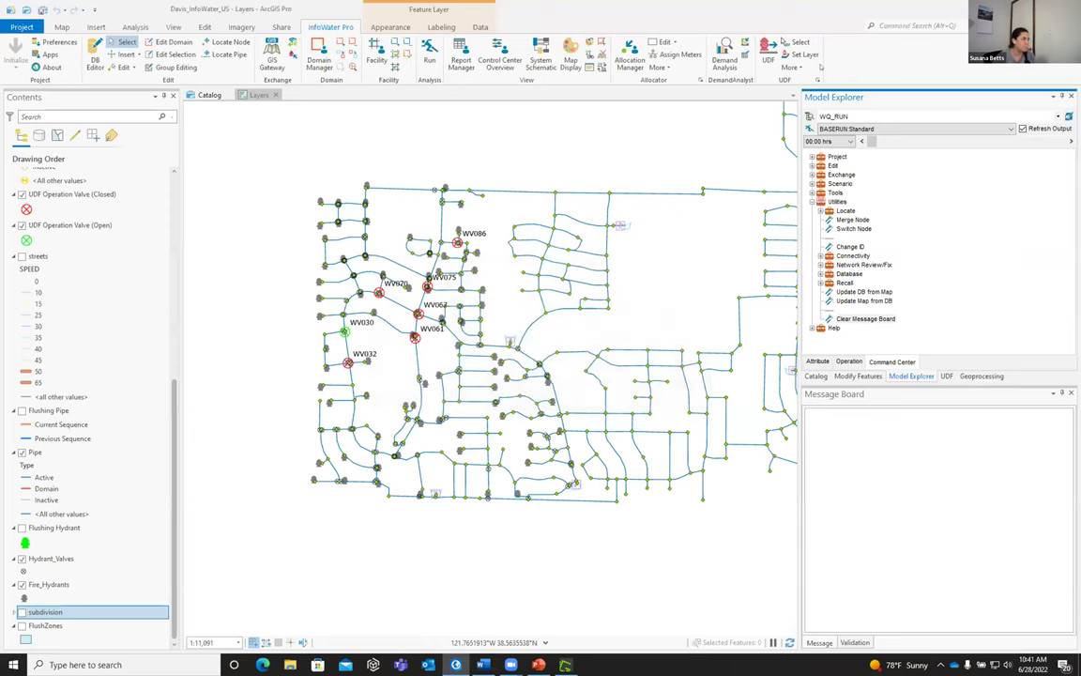
Rerun UDF Data QA/QC and highlight the WV114, WV034 valve and hydrant warnings
{"action": "left_click", "coordinate": [801, 68]}
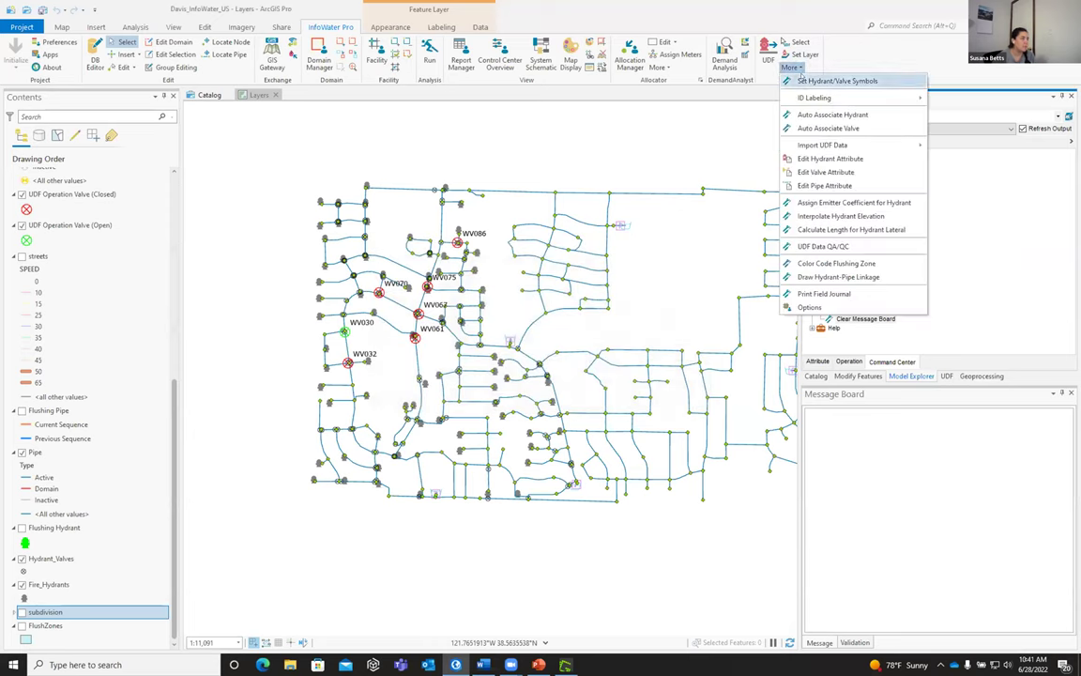
{"action": "left_click", "coordinate": [850, 246]}
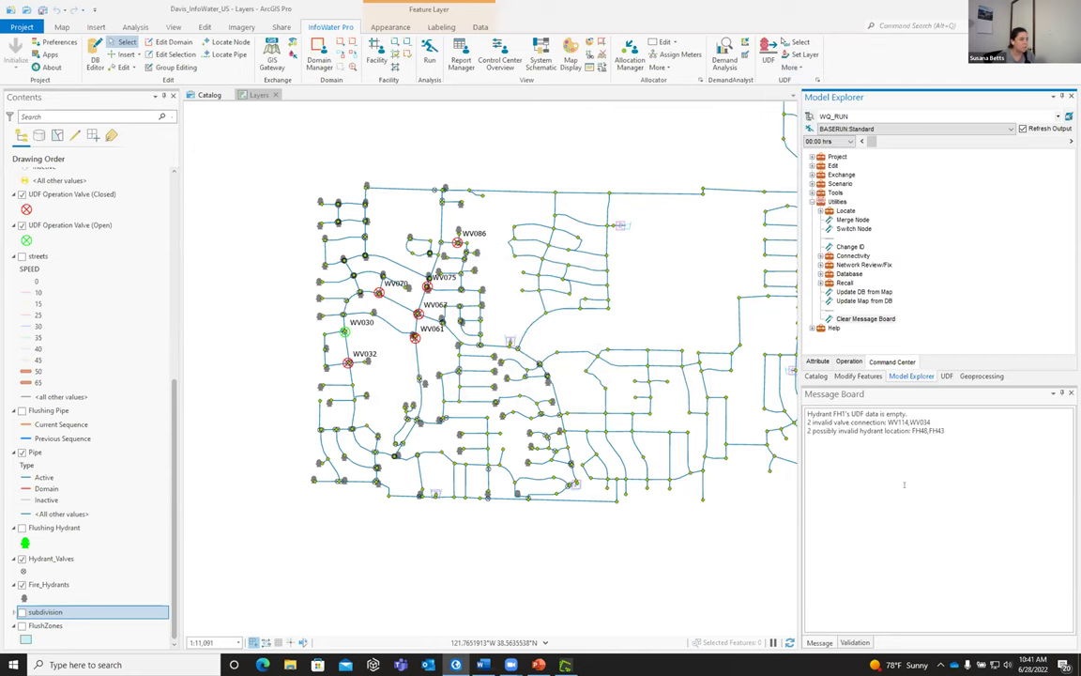
{"action": "left_click_drag", "start_coordinate": [948, 428], "coordinate": [807, 422]}
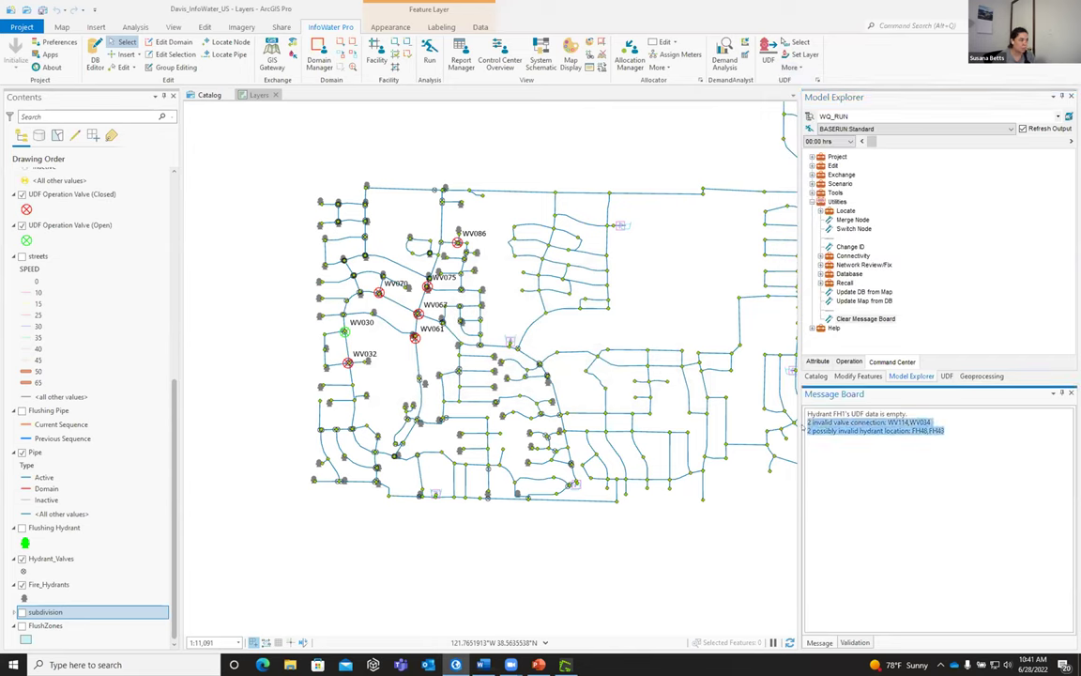
{"action": "left_click_drag", "start_coordinate": [888, 422], "coordinate": [895, 437]}
{"action": "left_click", "coordinate": [894, 435]}
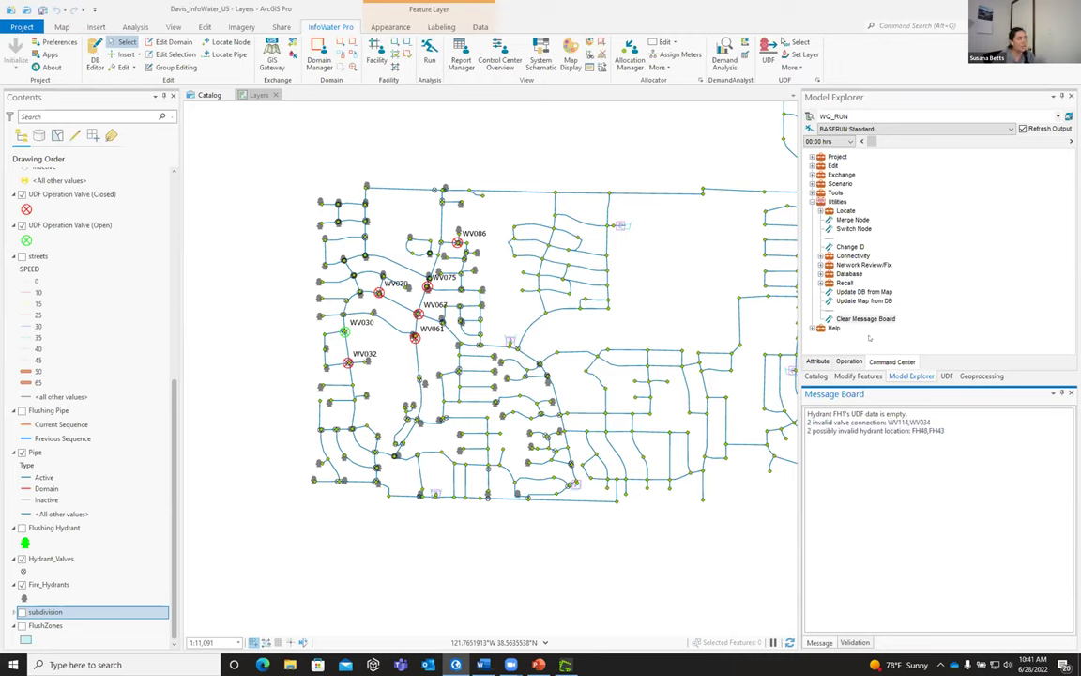
{"action": "left_click", "coordinate": [787, 68]}
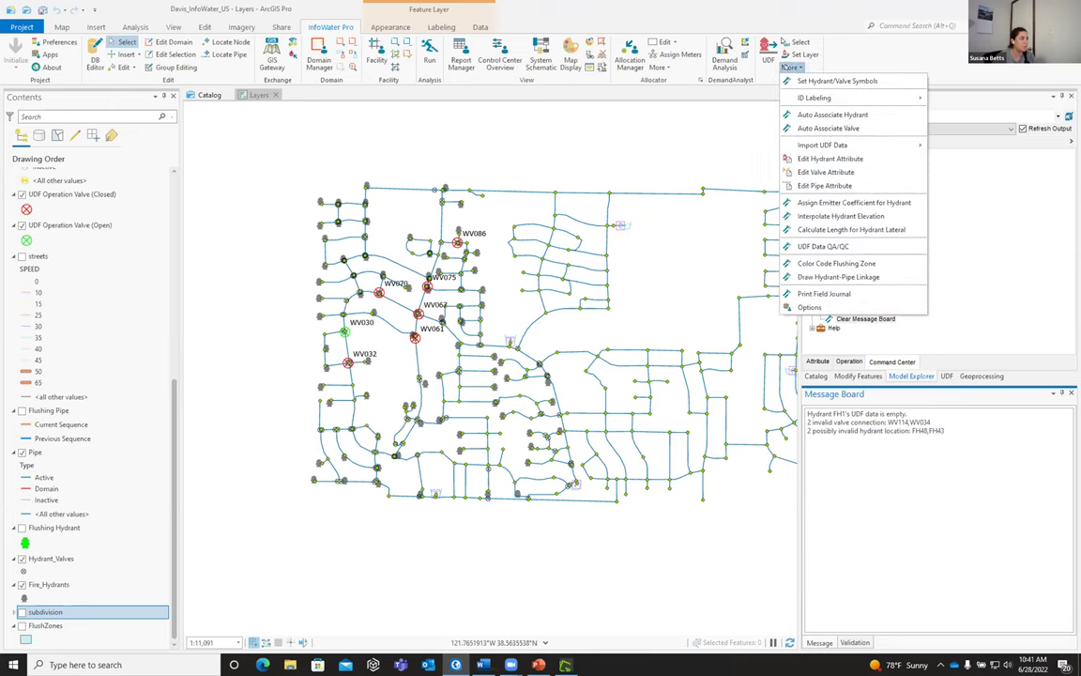
{"action": "left_click", "coordinate": [831, 160]}
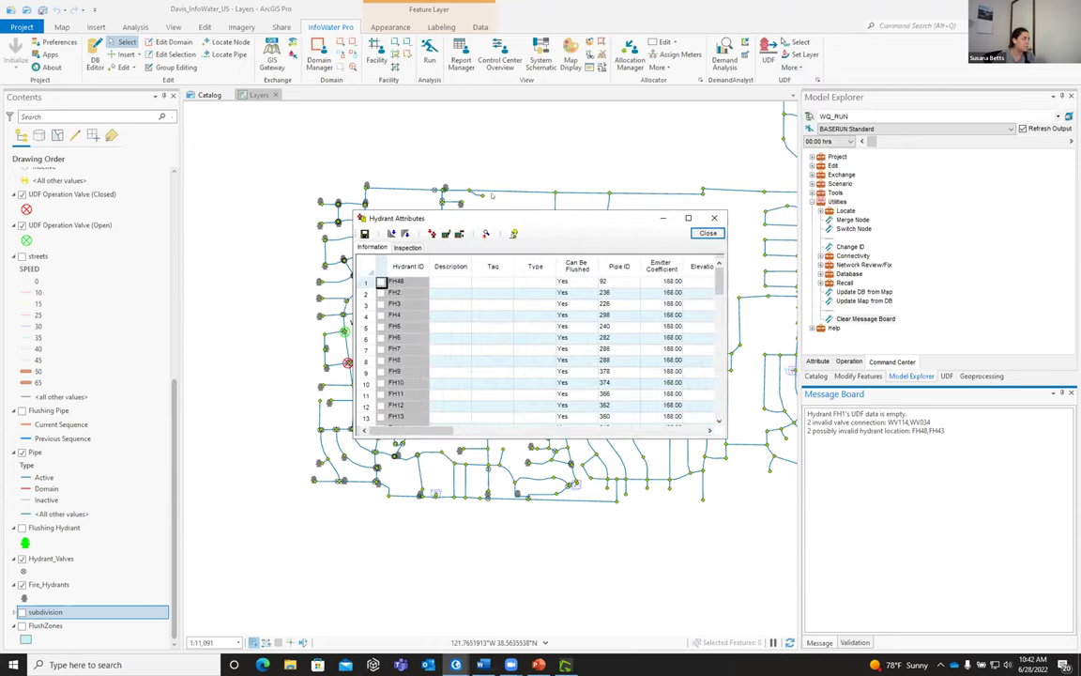
{"action": "left_click_drag", "start_coordinate": [488, 218], "coordinate": [363, 122]}
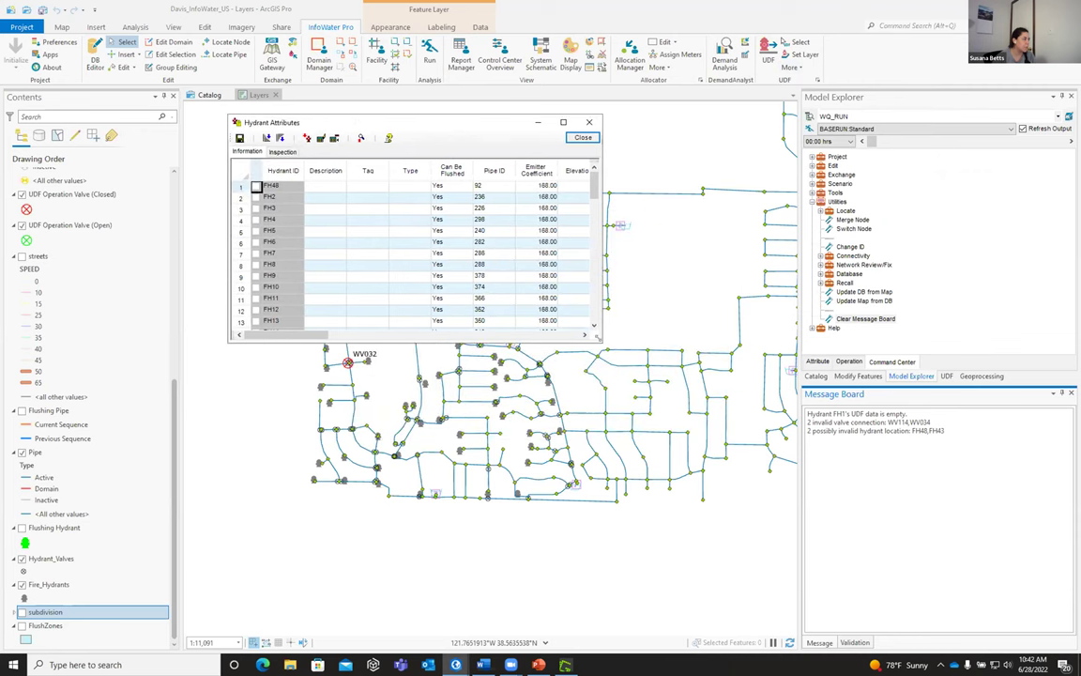
{"action": "left_click_drag", "start_coordinate": [599, 337], "coordinate": [938, 585]}
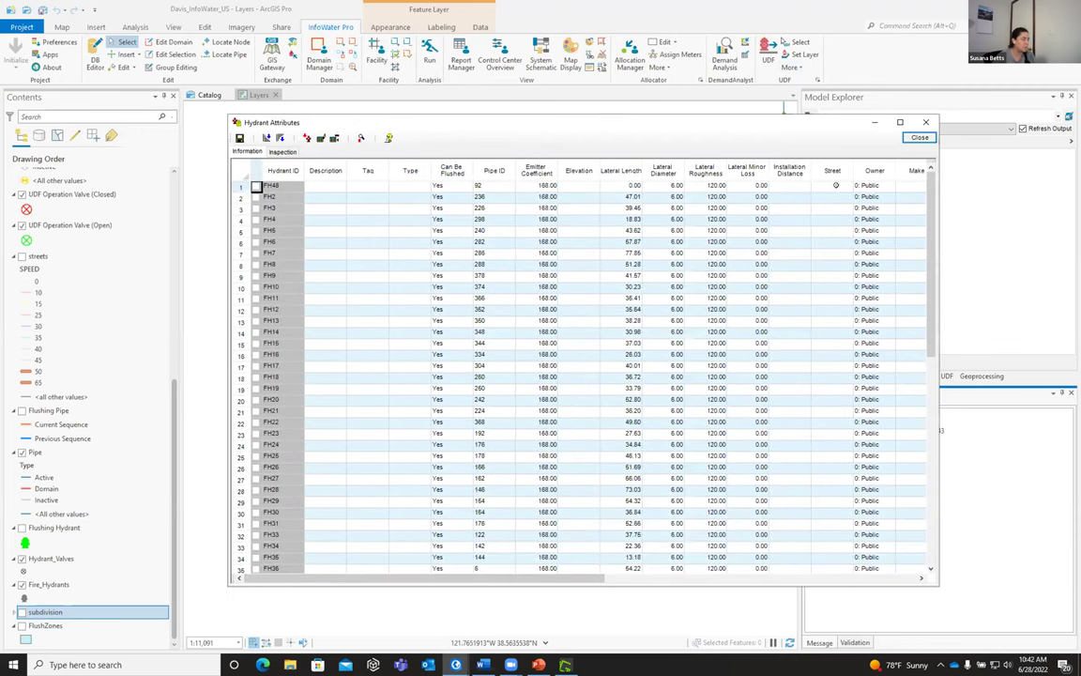
{"action": "left_click_drag", "start_coordinate": [577, 578], "coordinate": [894, 579]}
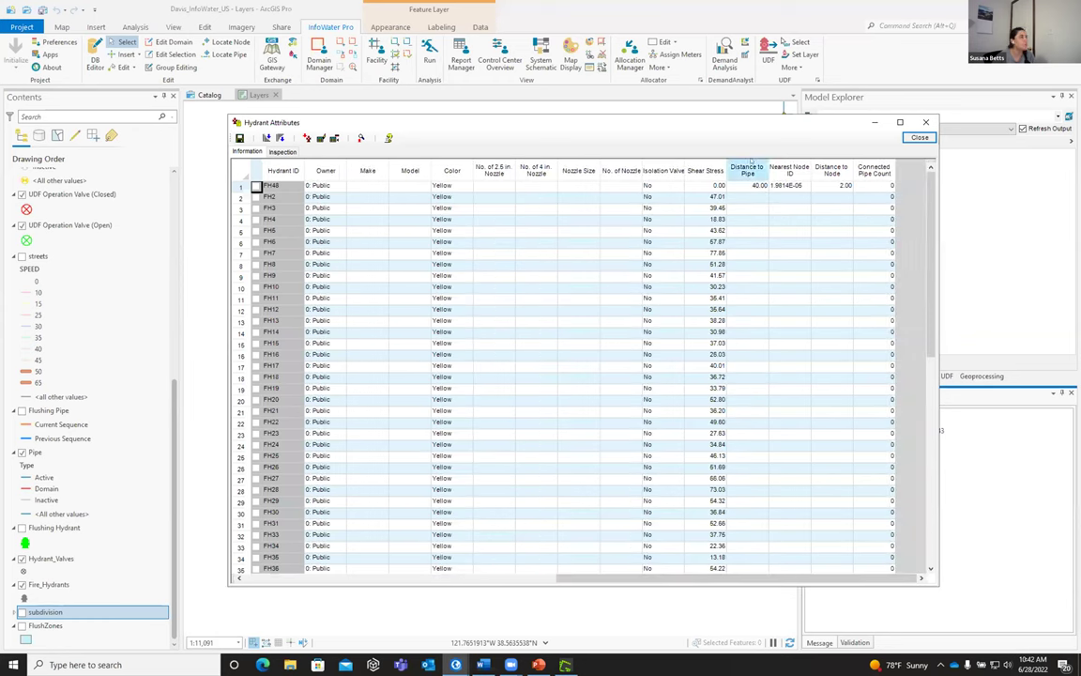
{"action": "left_click", "coordinate": [751, 173]}
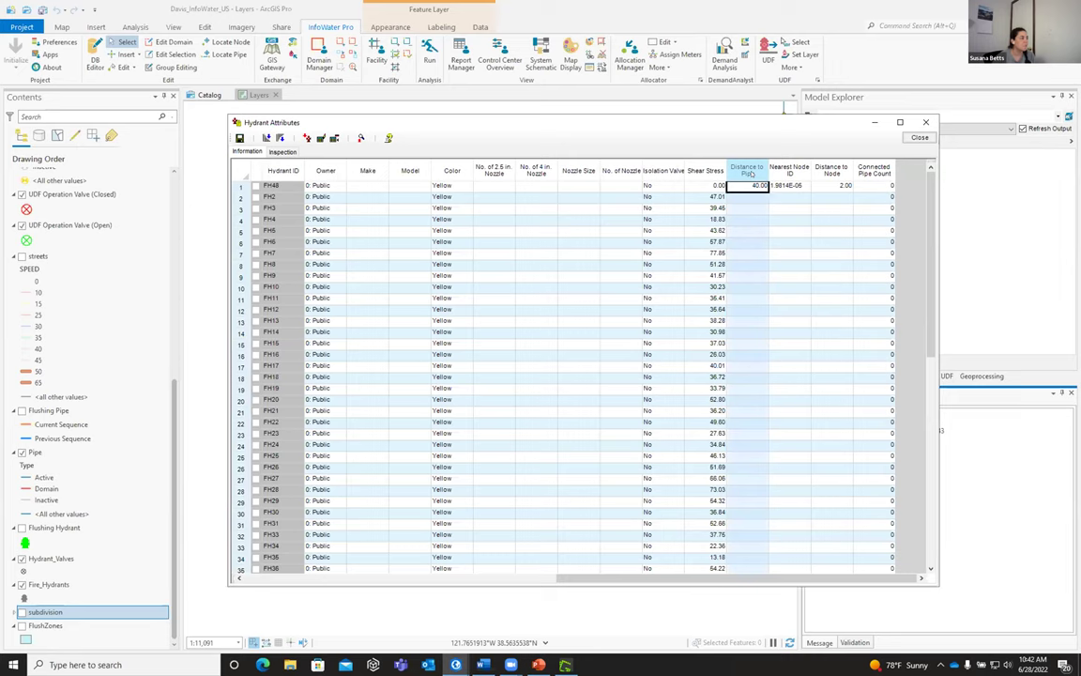
{"action": "left_click_drag", "start_coordinate": [751, 173], "coordinate": [813, 171]}
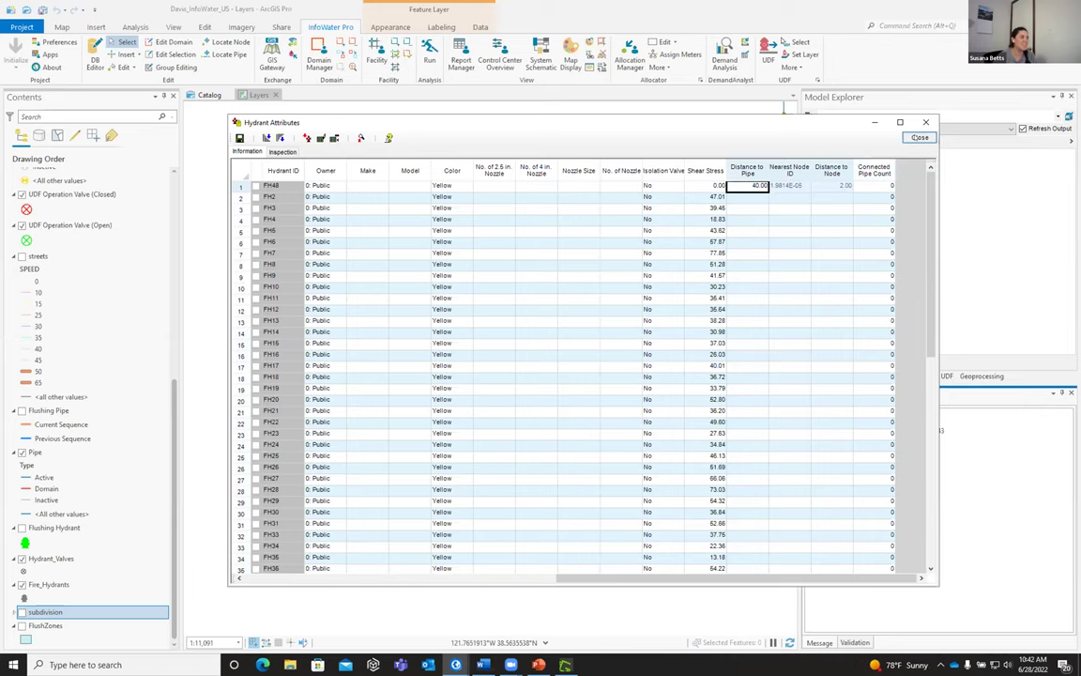
{"action": "left_click", "coordinate": [920, 137]}
{"action": "left_click", "coordinate": [791, 67]}
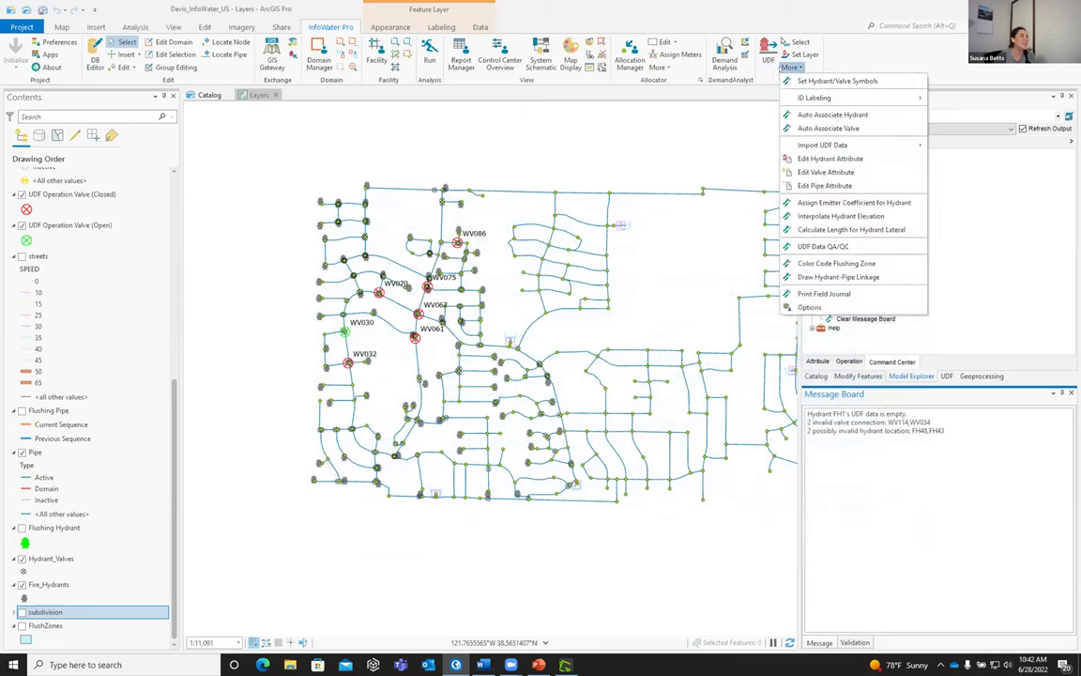
Open Edit Valve Attribute and inspect WV114's row: node 56, 0.79 distance, 3 connected pipes
{"action": "left_click", "coordinate": [825, 171]}
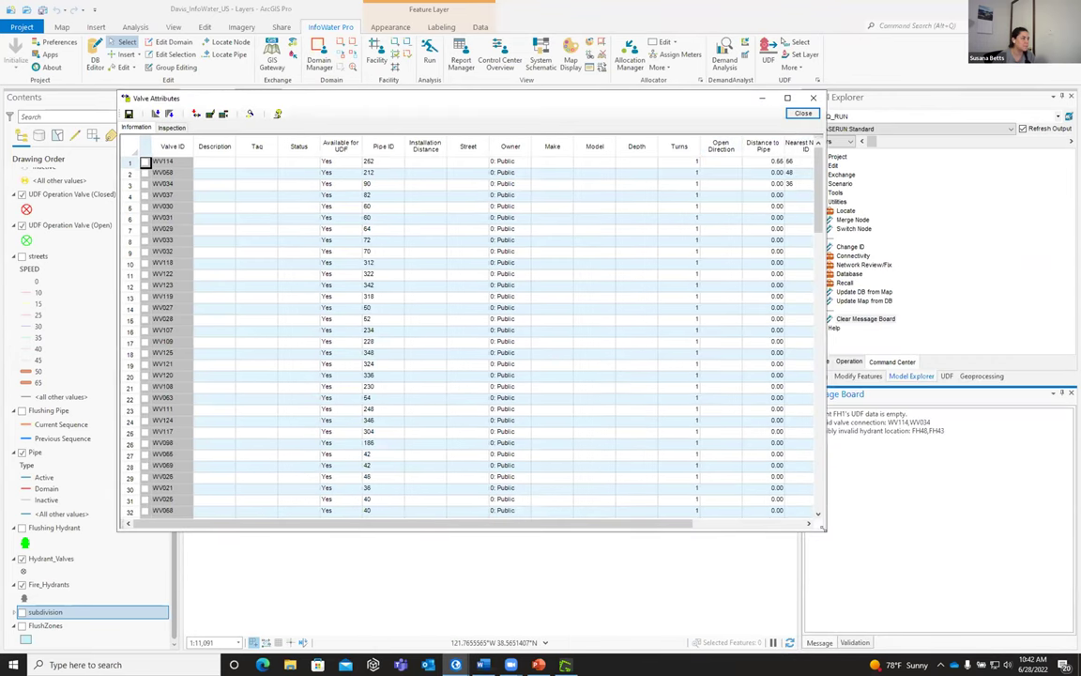
{"action": "left_click_drag", "start_coordinate": [823, 528], "coordinate": [1003, 580]}
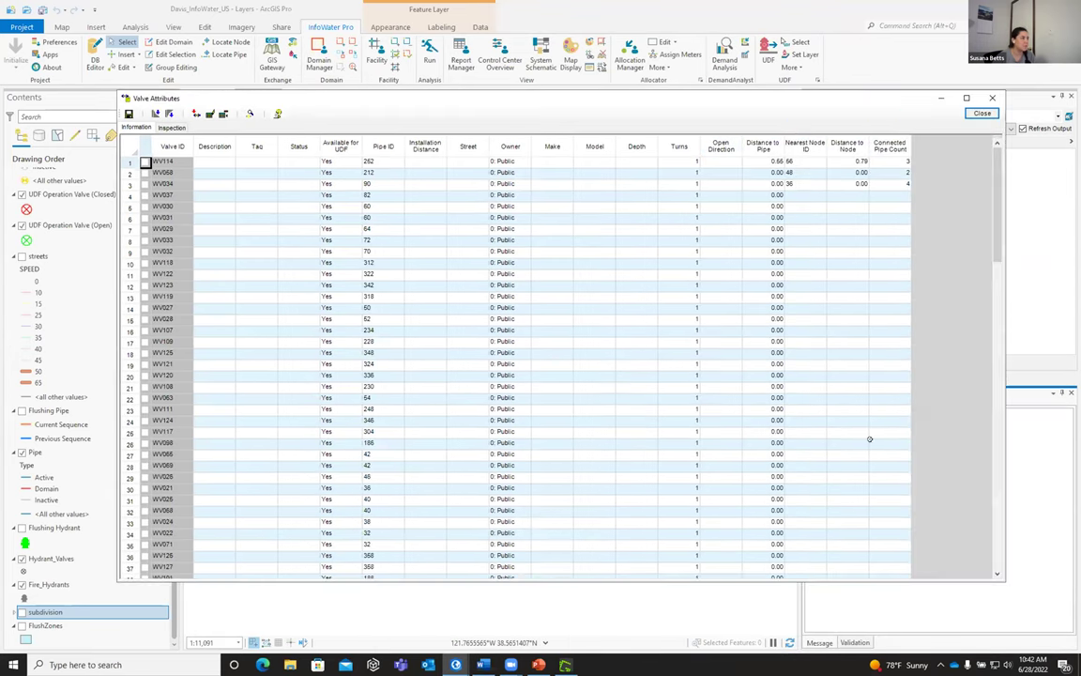
{"action": "left_click", "coordinate": [806, 161]}
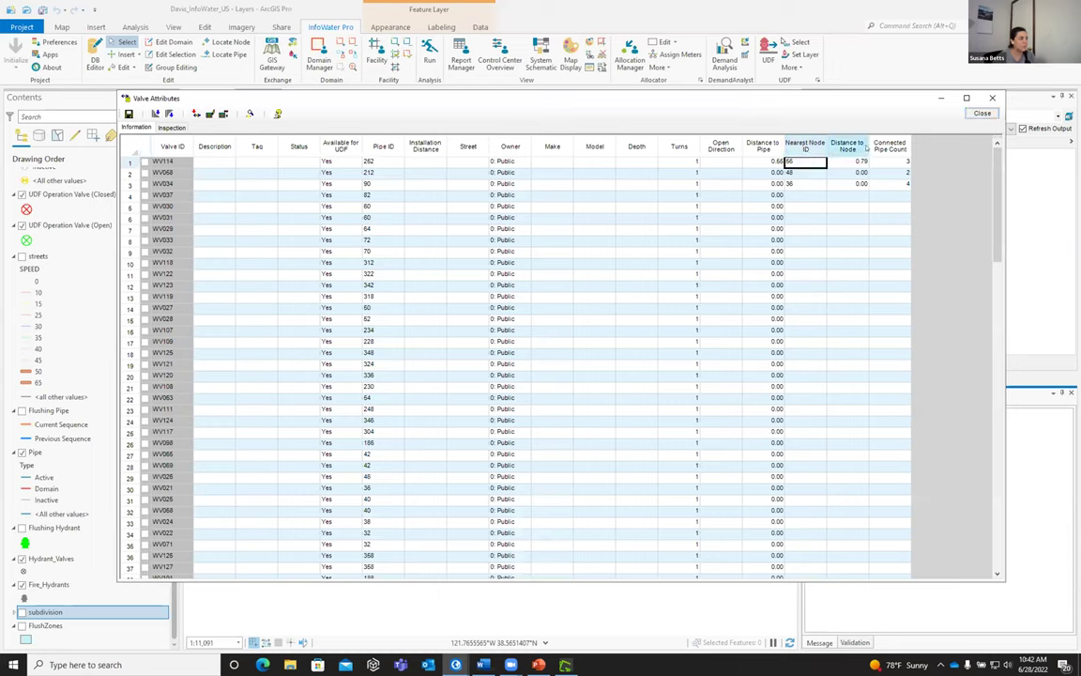
{"action": "key", "text": "Right"}
{"action": "key", "text": "Right"}
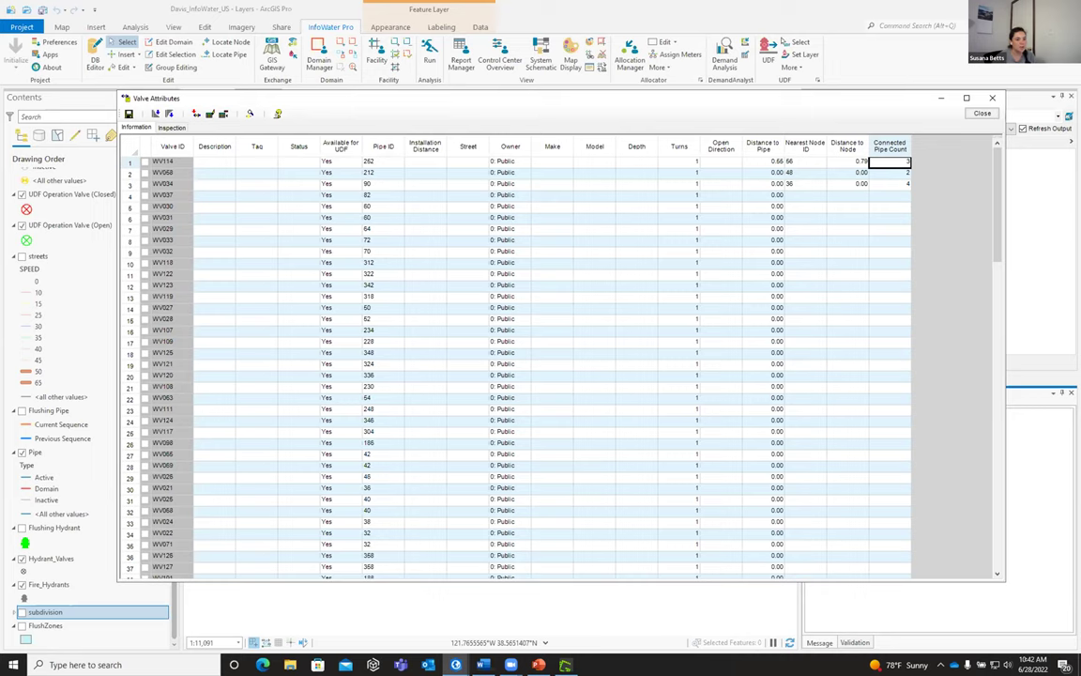
{"action": "key", "text": "alt+Tab"}
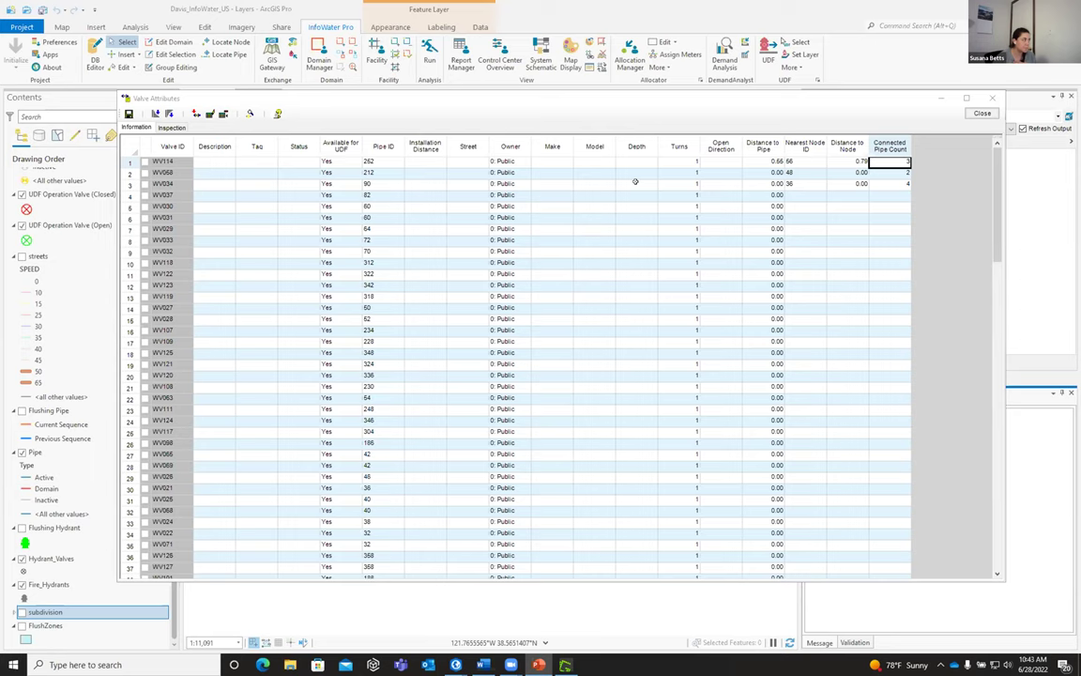
{"action": "left_click", "coordinate": [162, 160]}
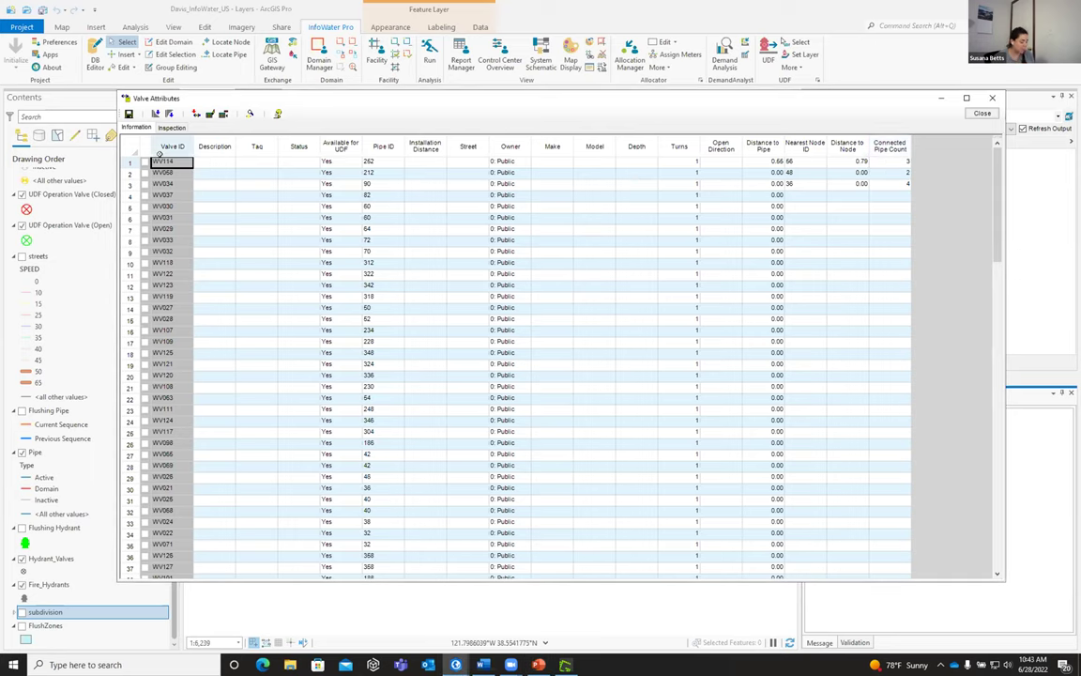
Close the valve attribute table, then briefly open and close the hydrant attribute editor
{"action": "left_click", "coordinate": [981, 113]}
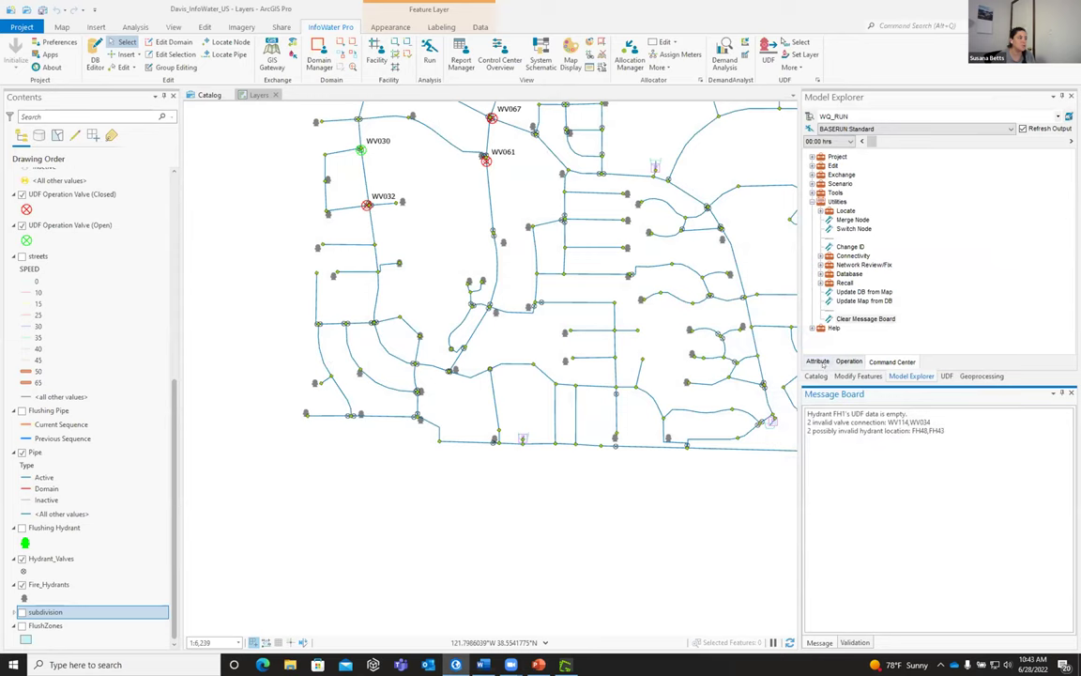
{"action": "left_click", "coordinate": [946, 375]}
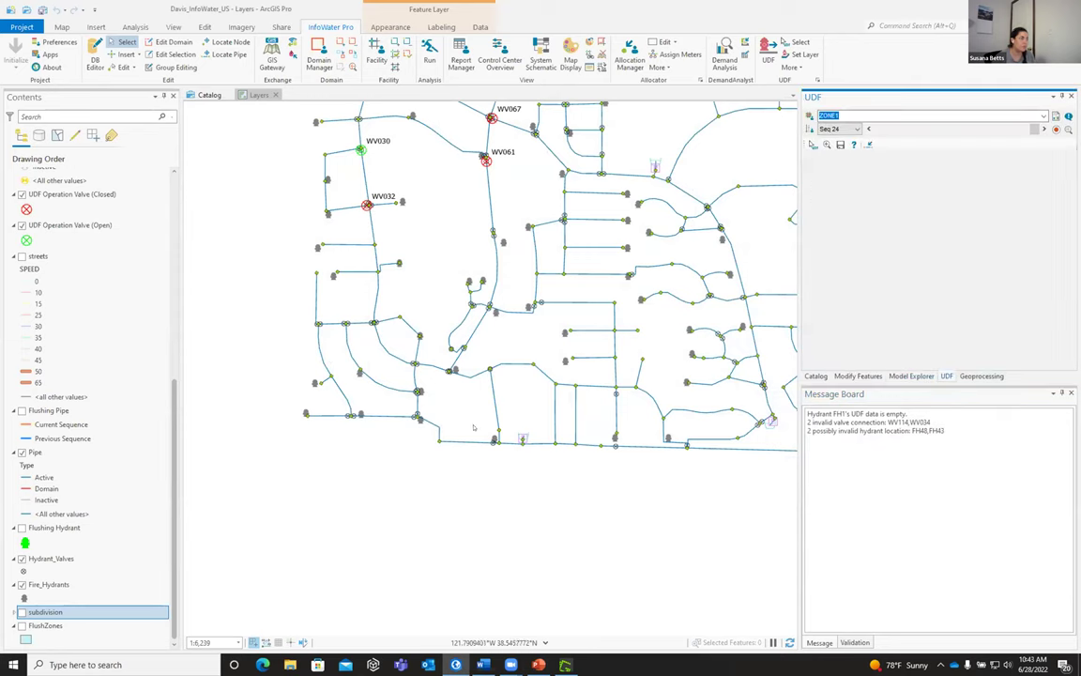
{"action": "scroll", "coordinate": [450, 475], "scroll_direction": "down", "scroll_amount": 2}
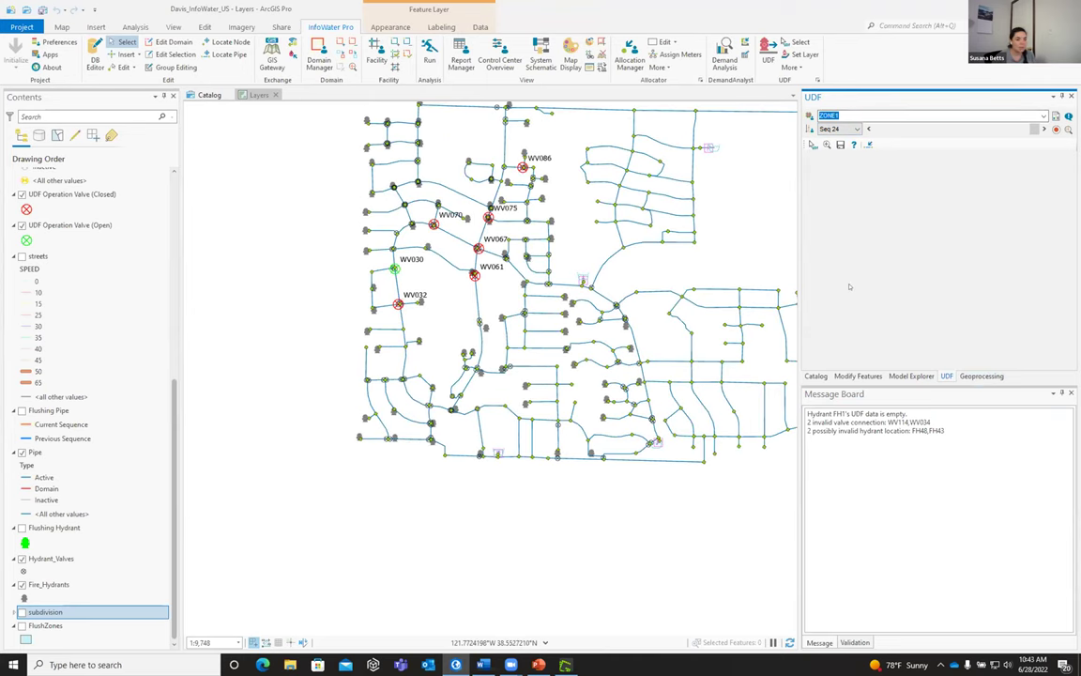
{"action": "left_click", "coordinate": [791, 68]}
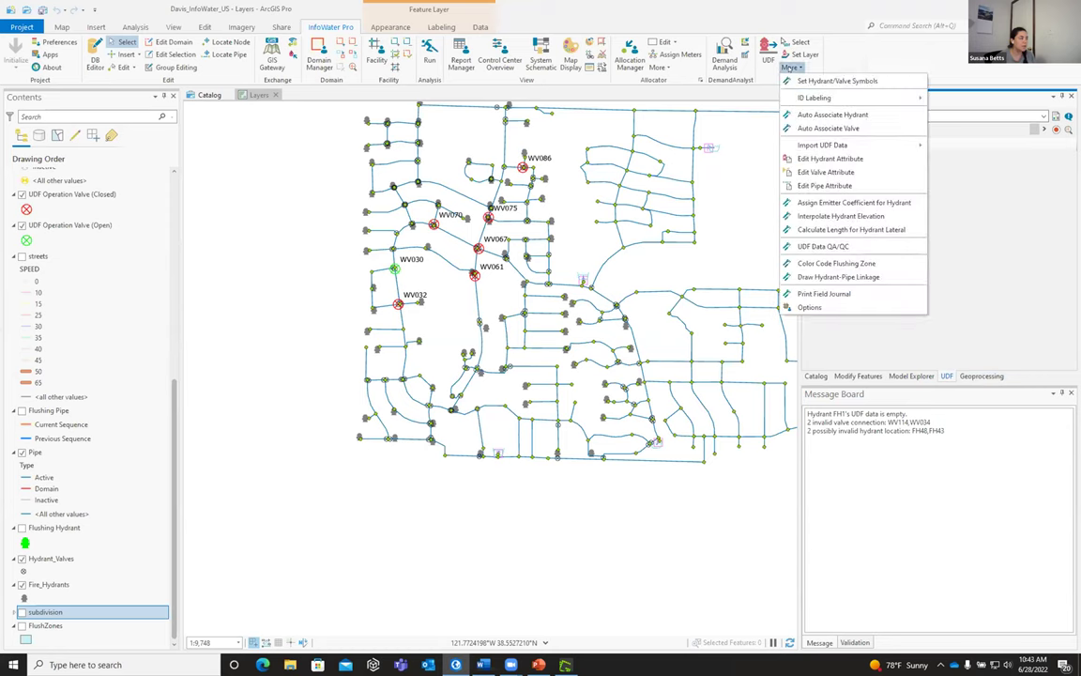
{"action": "left_click", "coordinate": [835, 159]}
{"action": "left_click", "coordinate": [714, 220]}
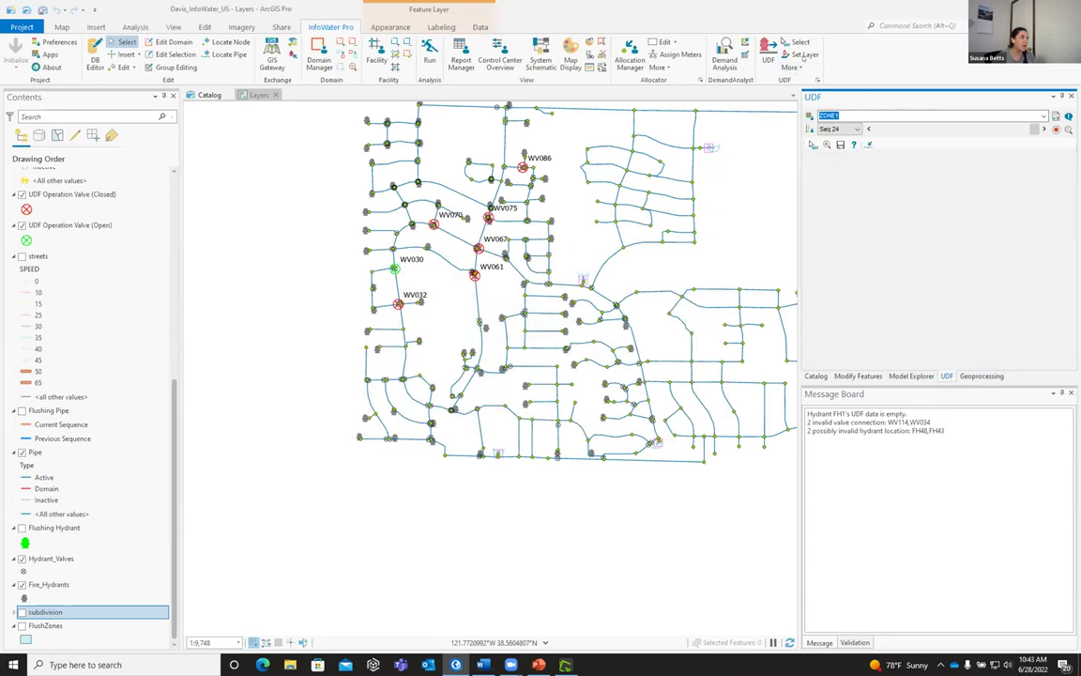
{"action": "left_click", "coordinate": [791, 67]}
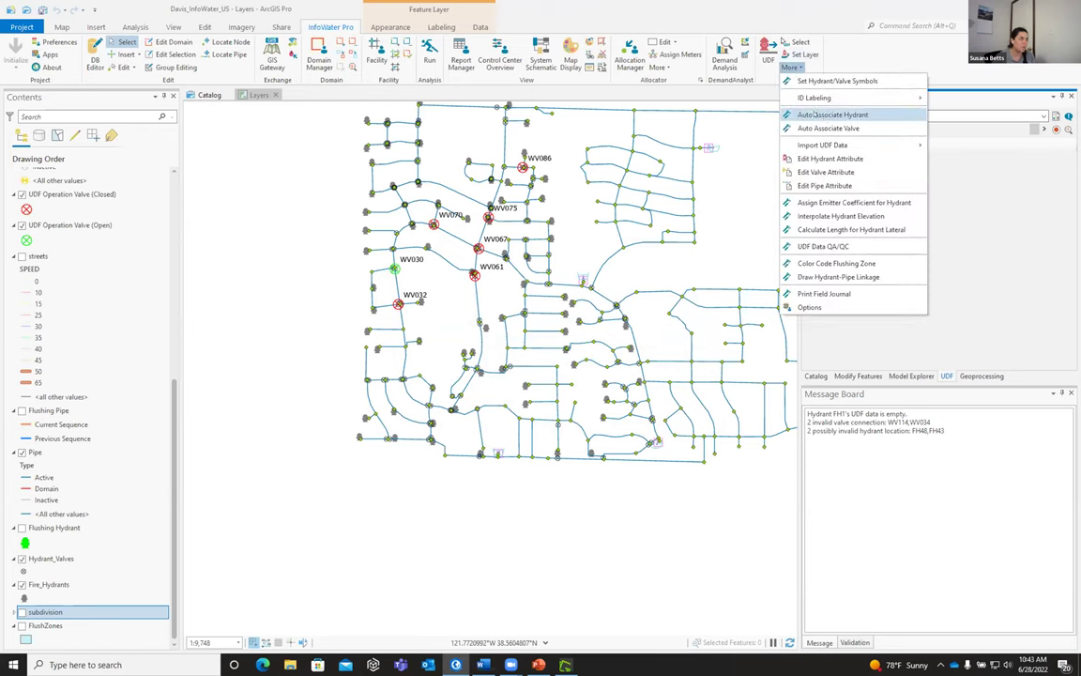
Auto-associate valves with pipes using a searching distance of 5
{"action": "left_click", "coordinate": [825, 128]}
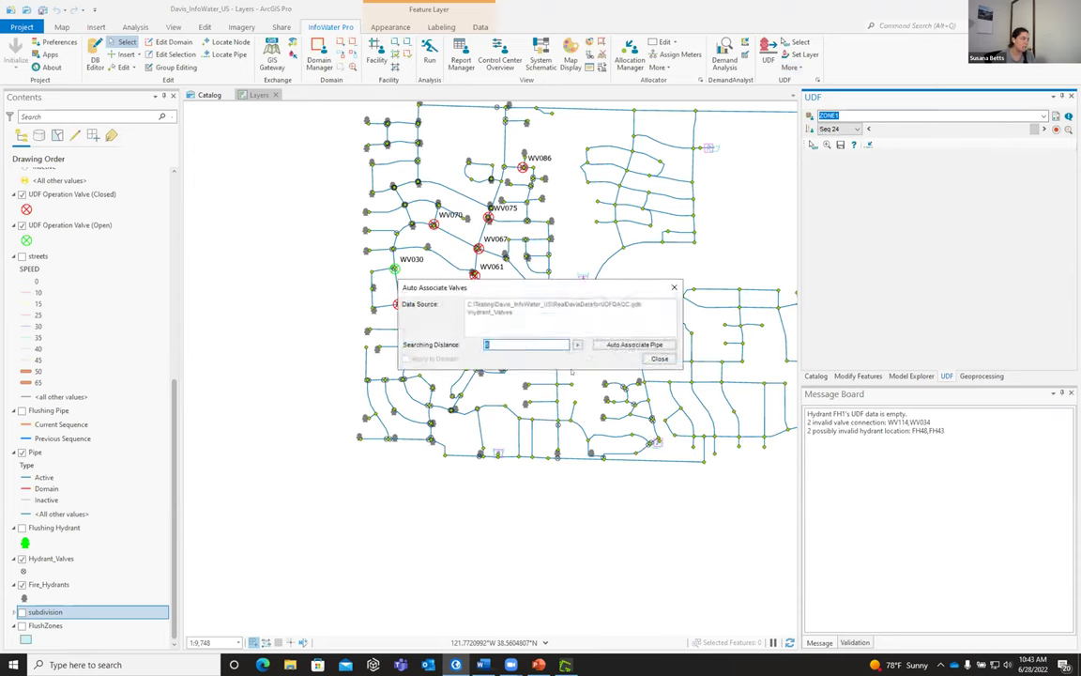
{"action": "left_click", "coordinate": [620, 346]}
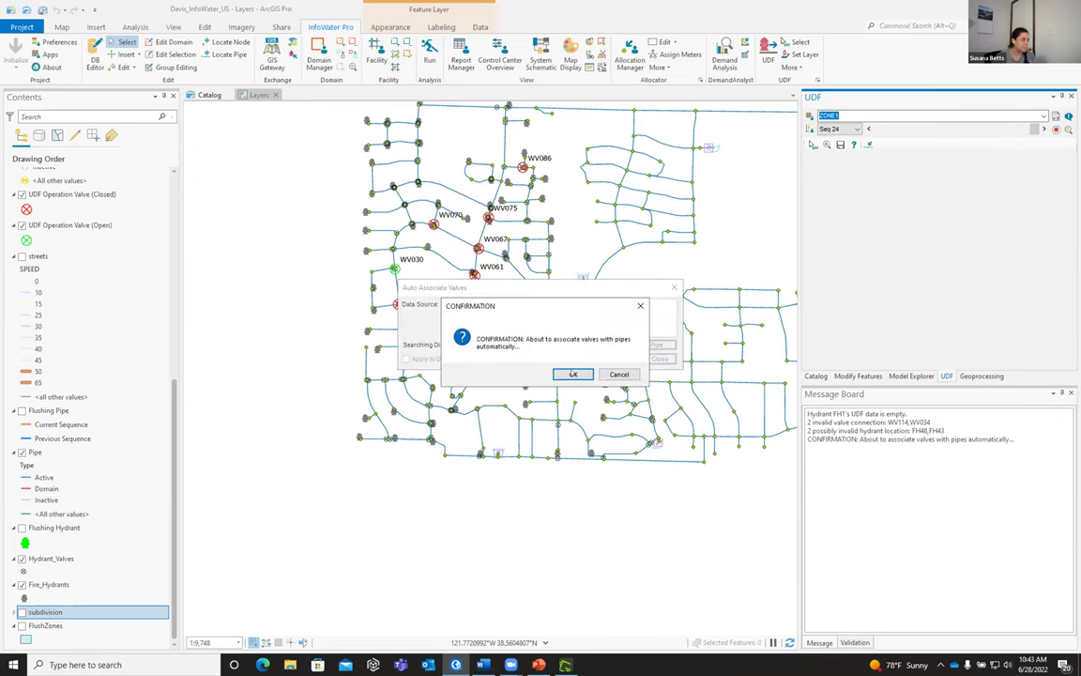
{"action": "left_click", "coordinate": [570, 374]}
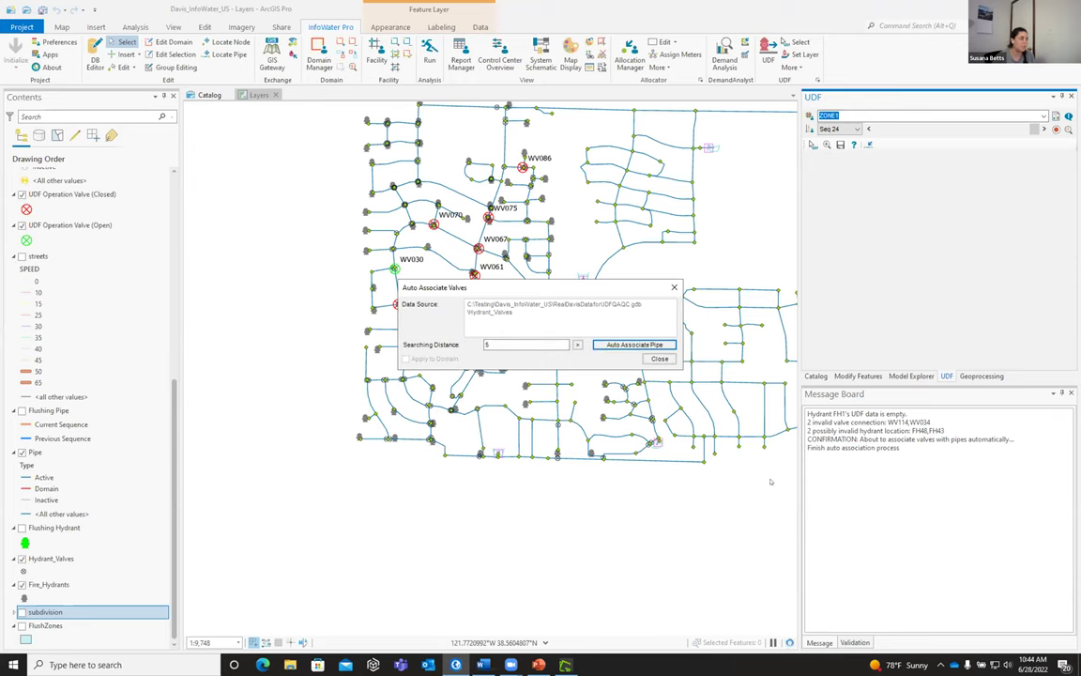
{"action": "left_click", "coordinate": [660, 359]}
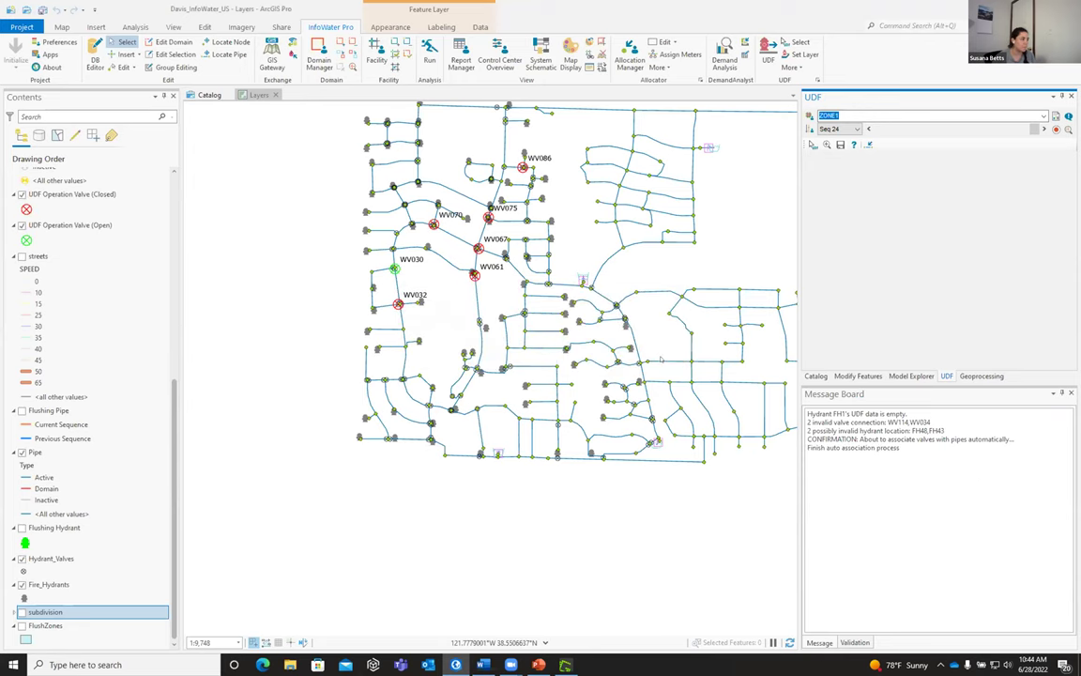
Rerun UDF Data QA/QC, which still flags WV114 and WV034
{"action": "left_click", "coordinate": [791, 67]}
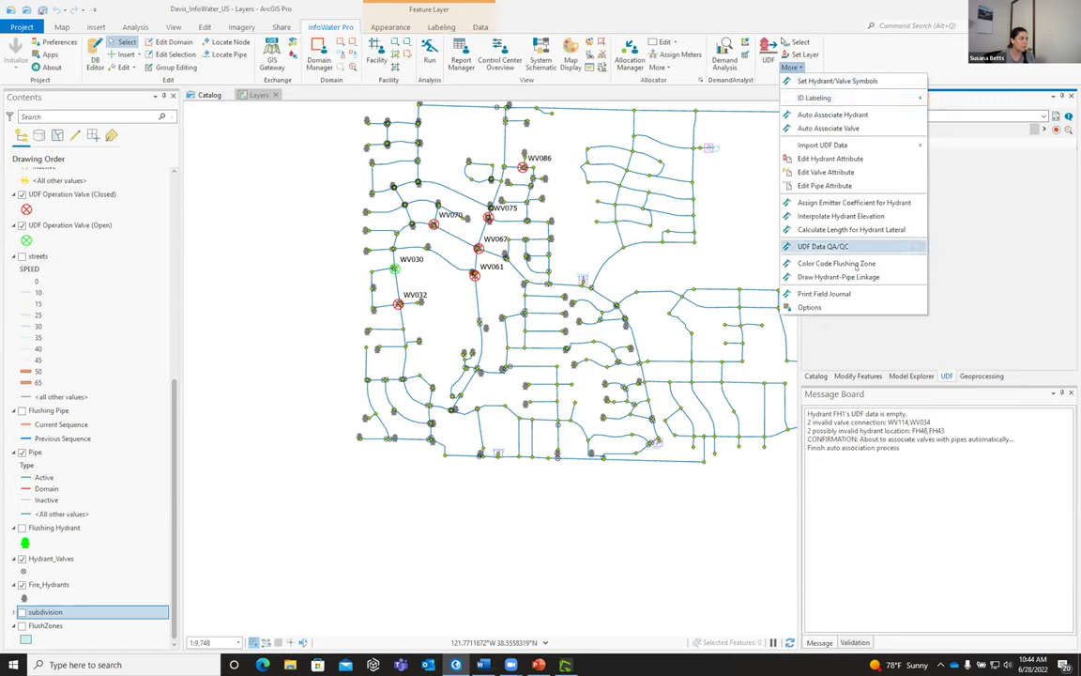
{"action": "left_click", "coordinate": [822, 246]}
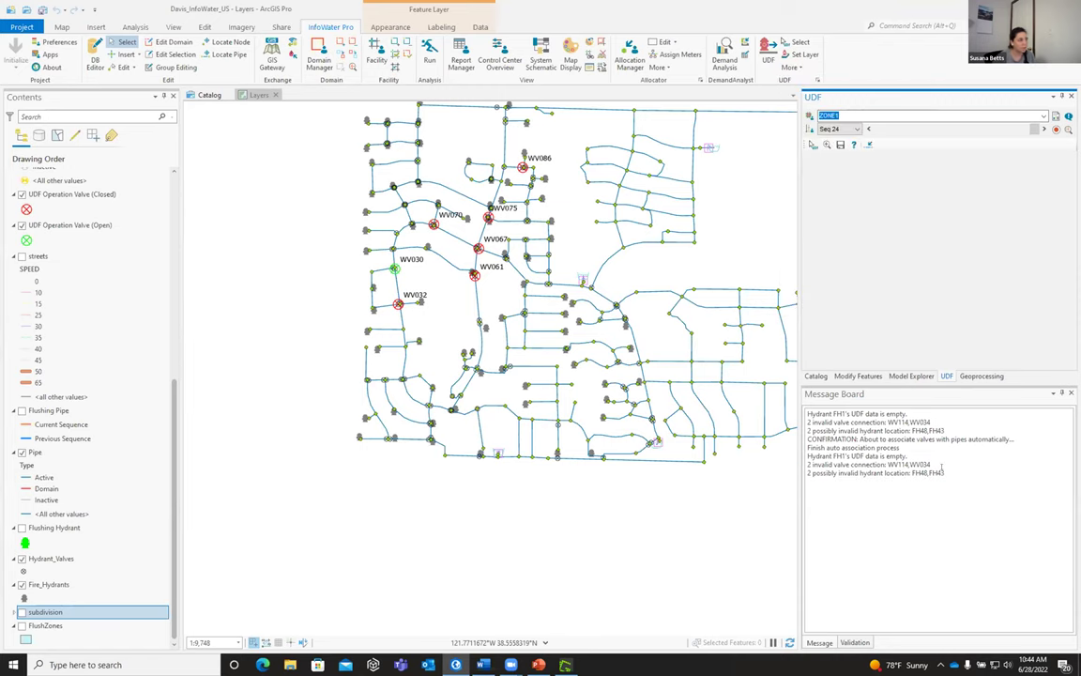
{"action": "left_click_drag", "start_coordinate": [944, 473], "coordinate": [888, 465]}
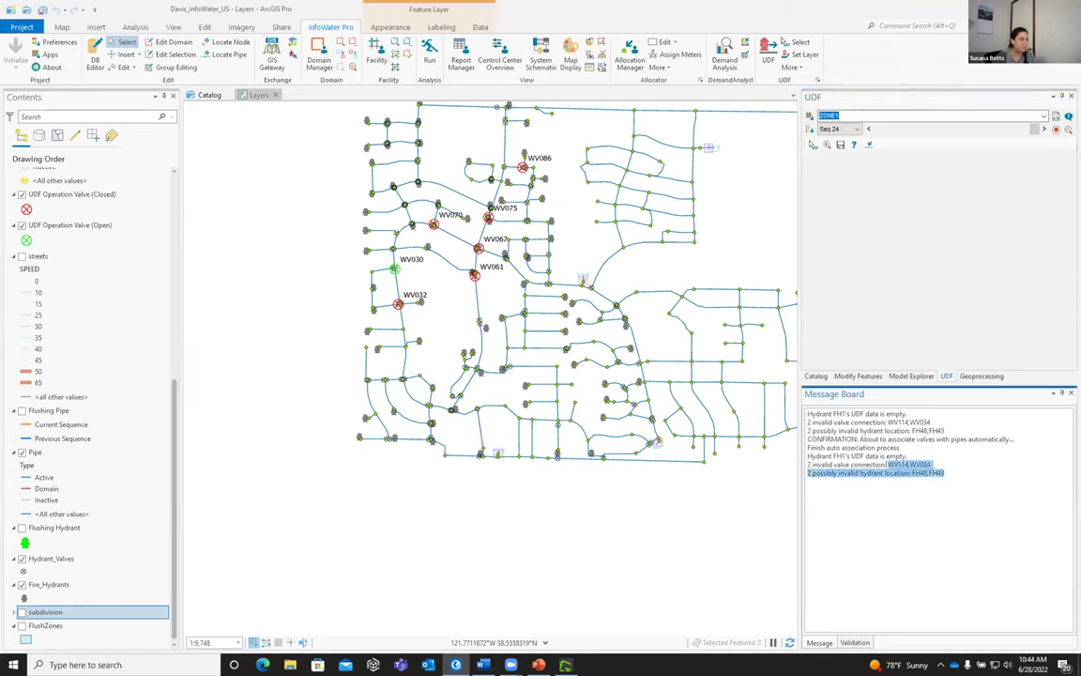
{"action": "left_click", "coordinate": [892, 463]}
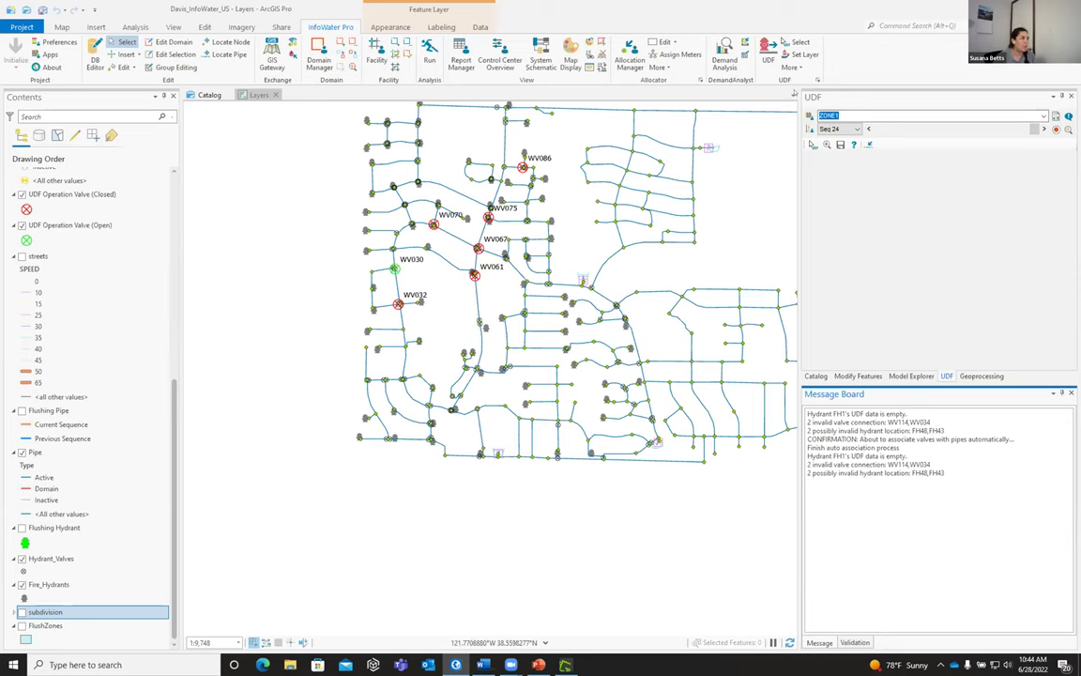
Recheck the Auto Associate Valve search distance of 5 and close without rerunning
{"action": "left_click", "coordinate": [791, 68]}
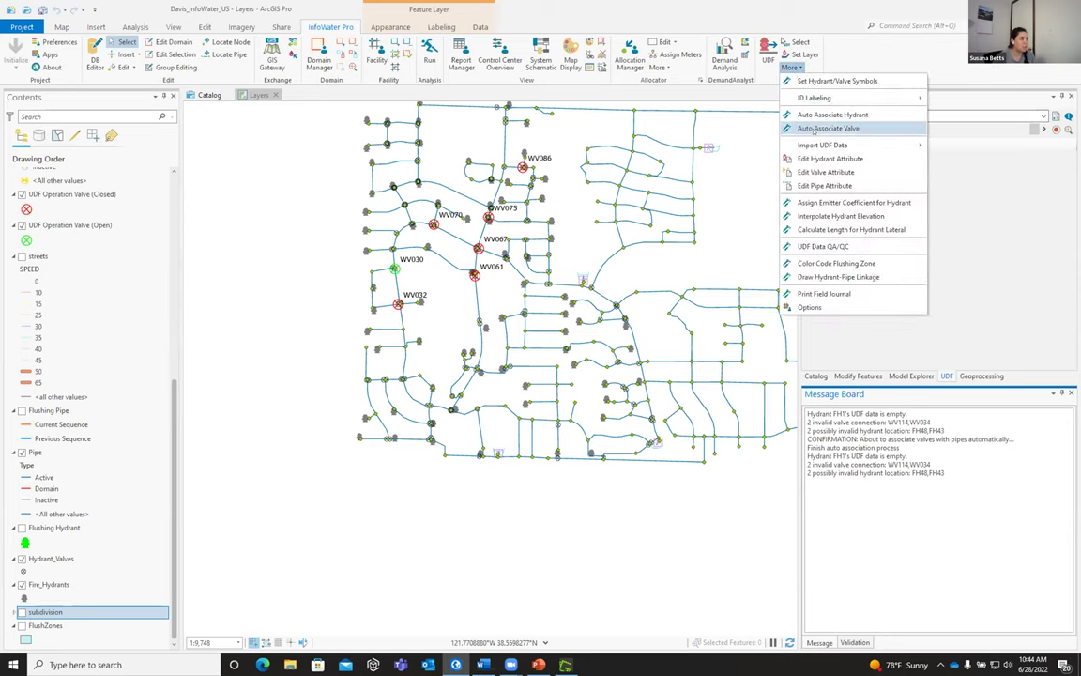
{"action": "left_click", "coordinate": [814, 130]}
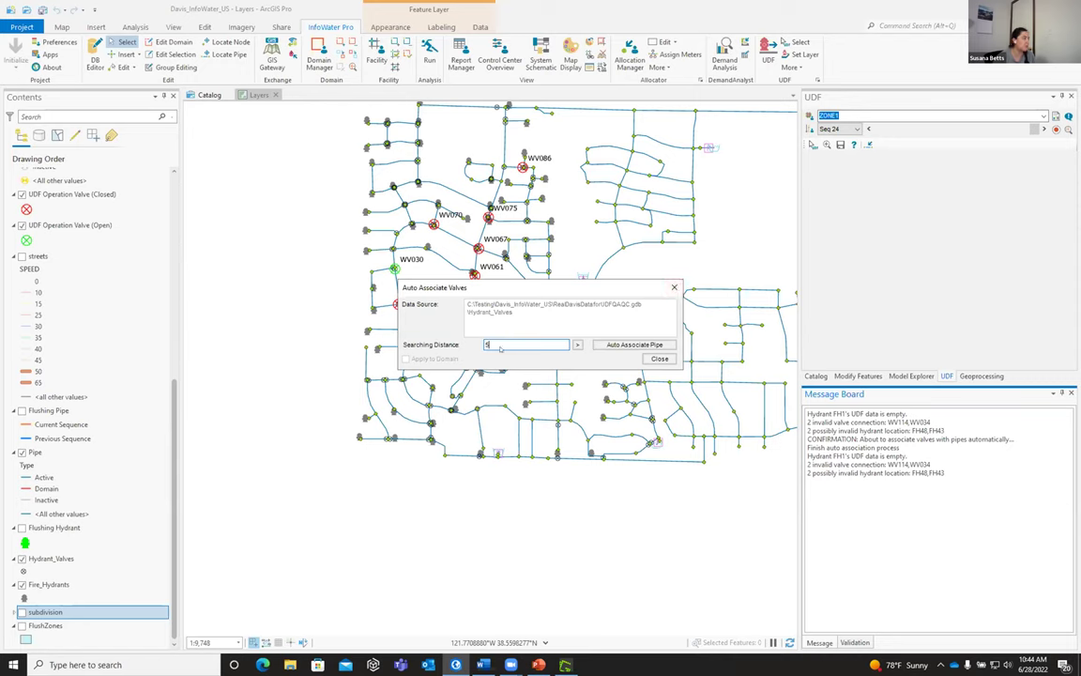
{"action": "double_click", "coordinate": [487, 344]}
{"action": "left_click", "coordinate": [673, 288]}
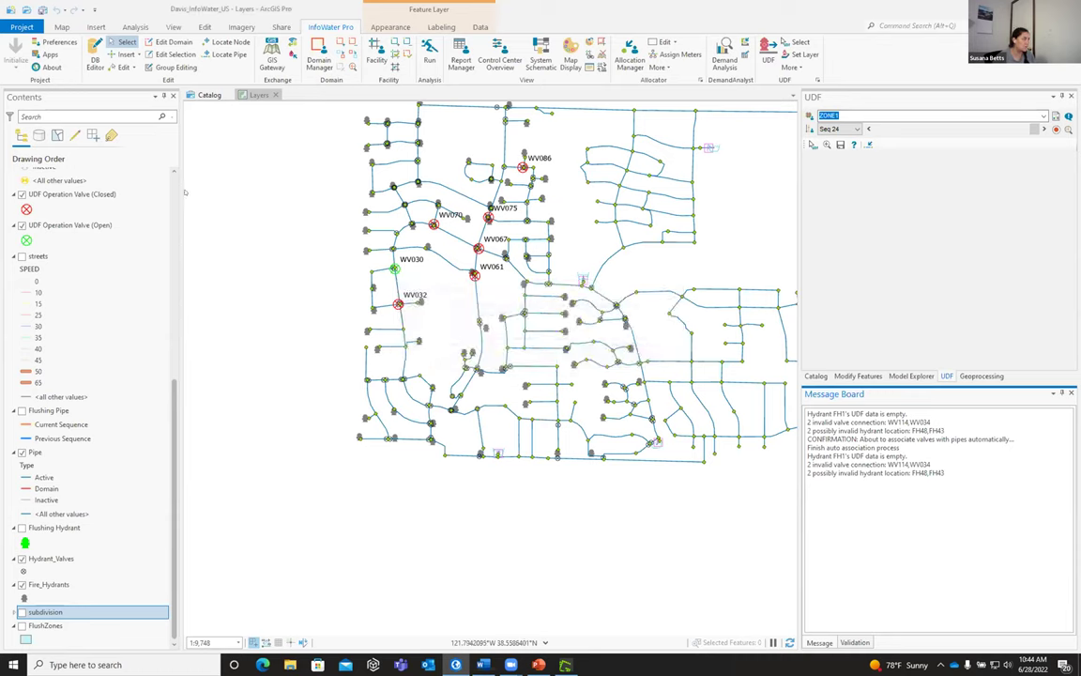
{"action": "left_click", "coordinate": [56, 42]}
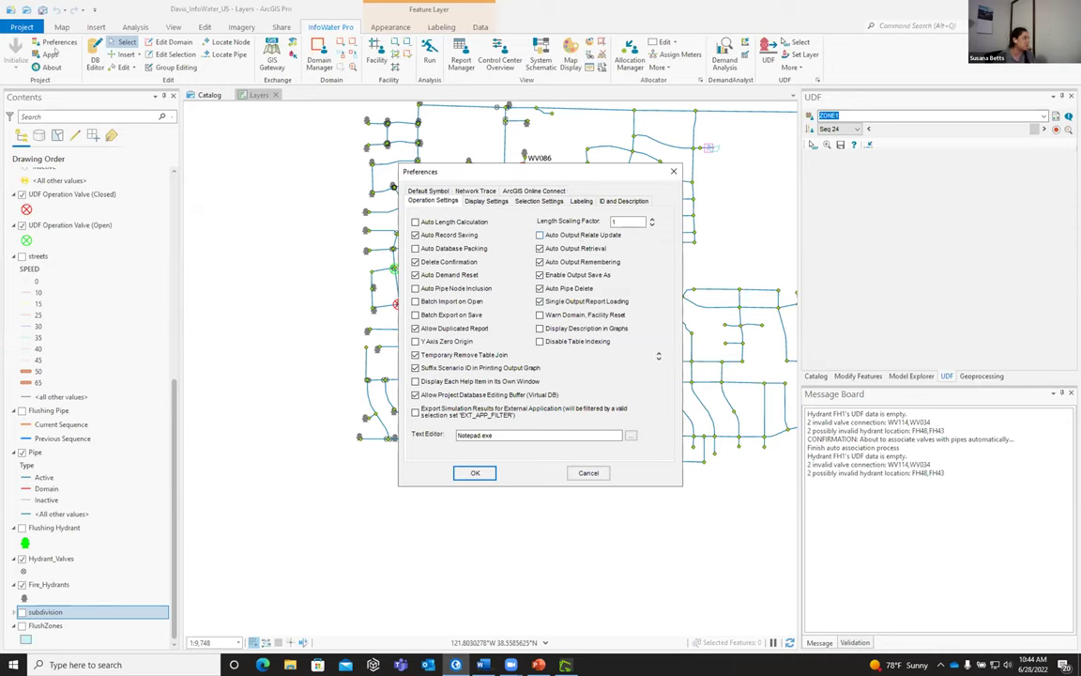
{"action": "left_click", "coordinate": [486, 201]}
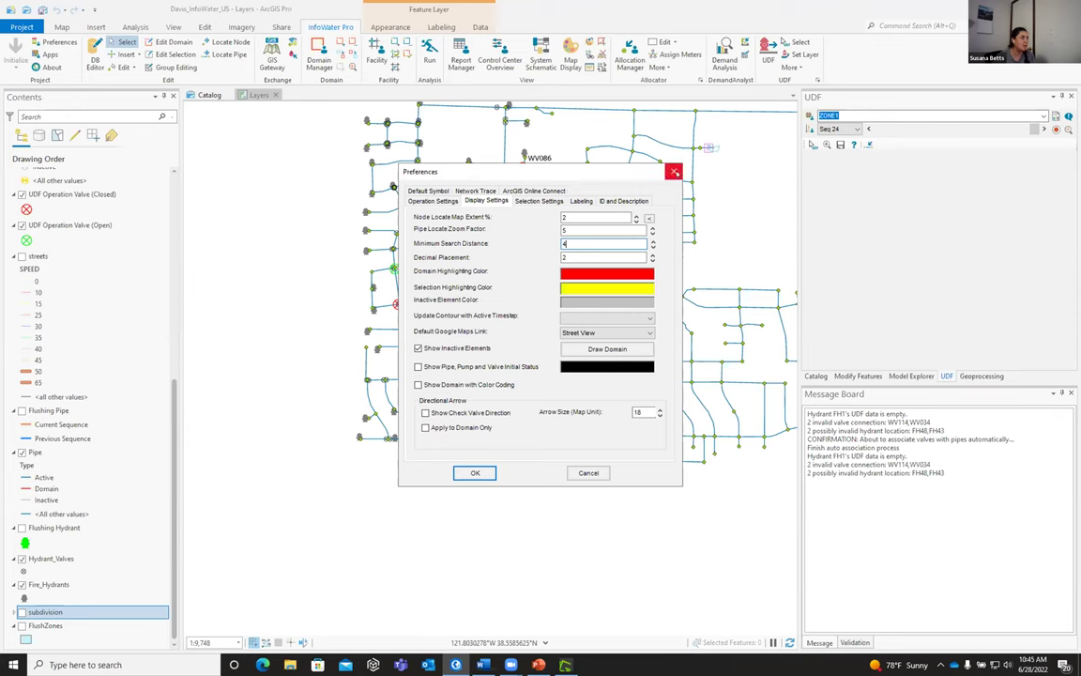
{"action": "left_click", "coordinate": [673, 171]}
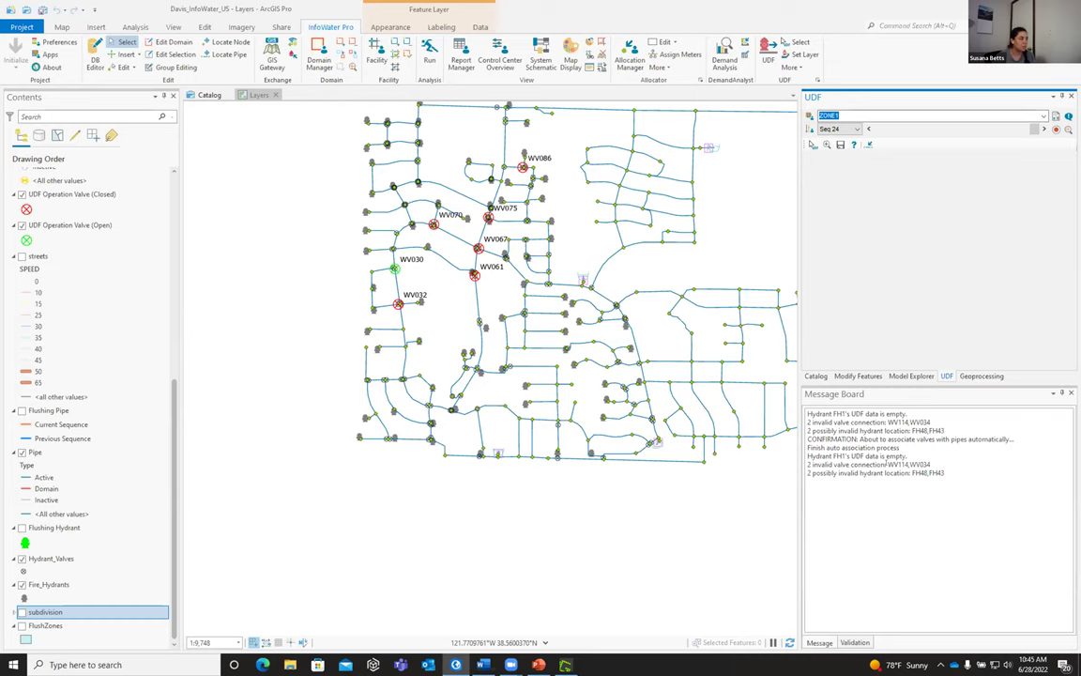
Select WV114 in the messages and open the Hydrant_Valves attribute table
{"action": "double_click", "coordinate": [898, 464]}
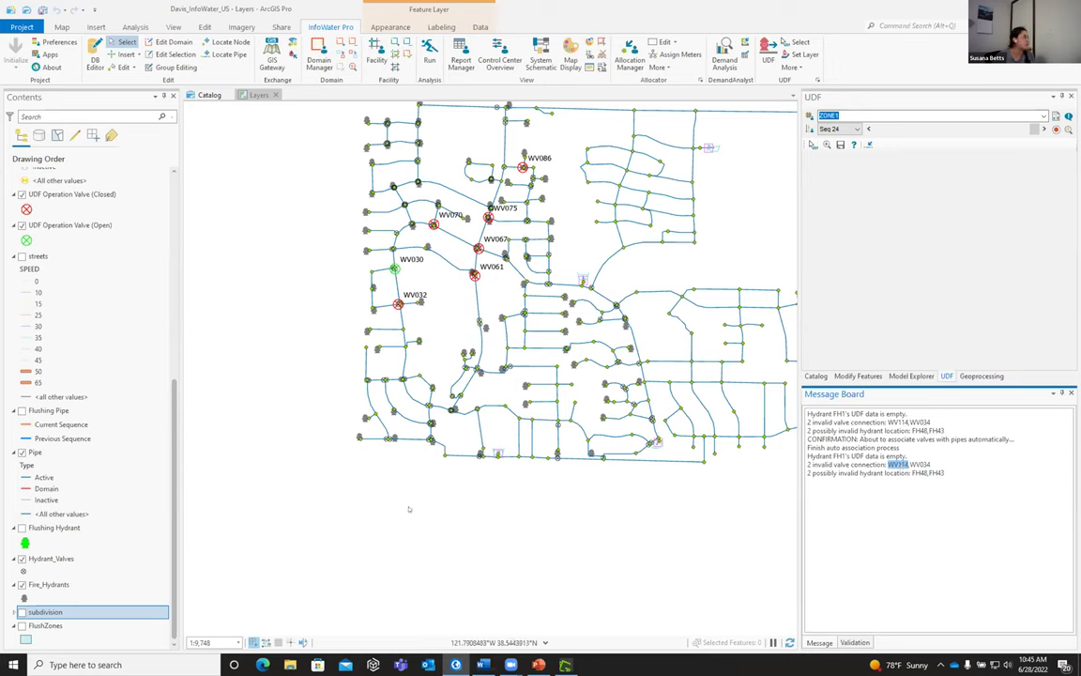
{"action": "left_click", "coordinate": [48, 571]}
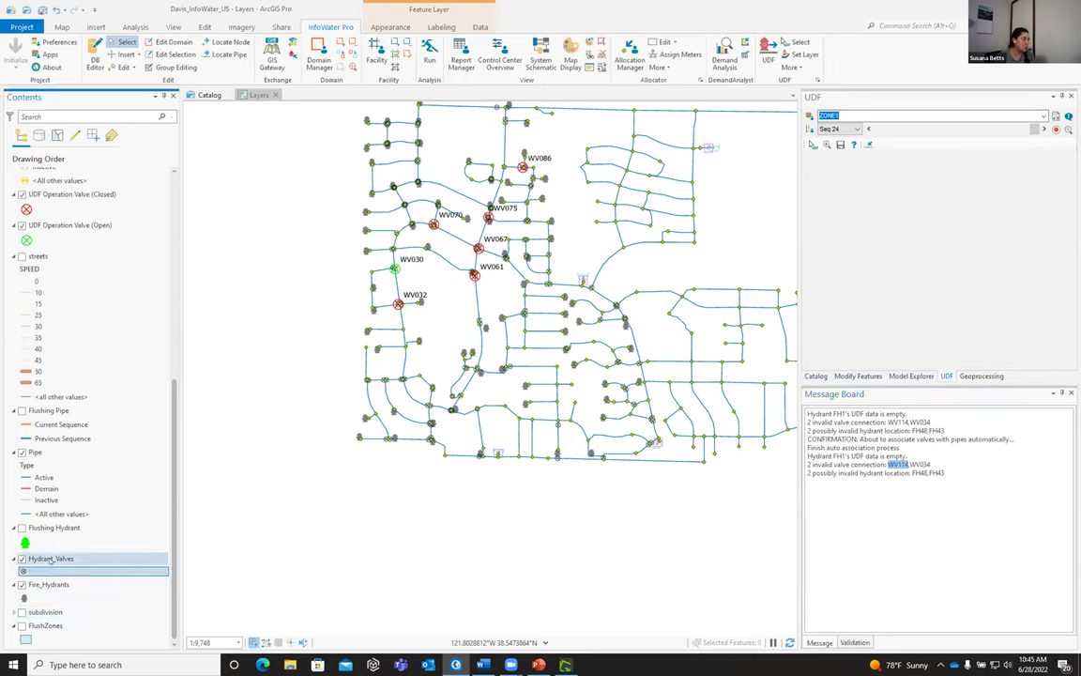
{"action": "right_click", "coordinate": [51, 560]}
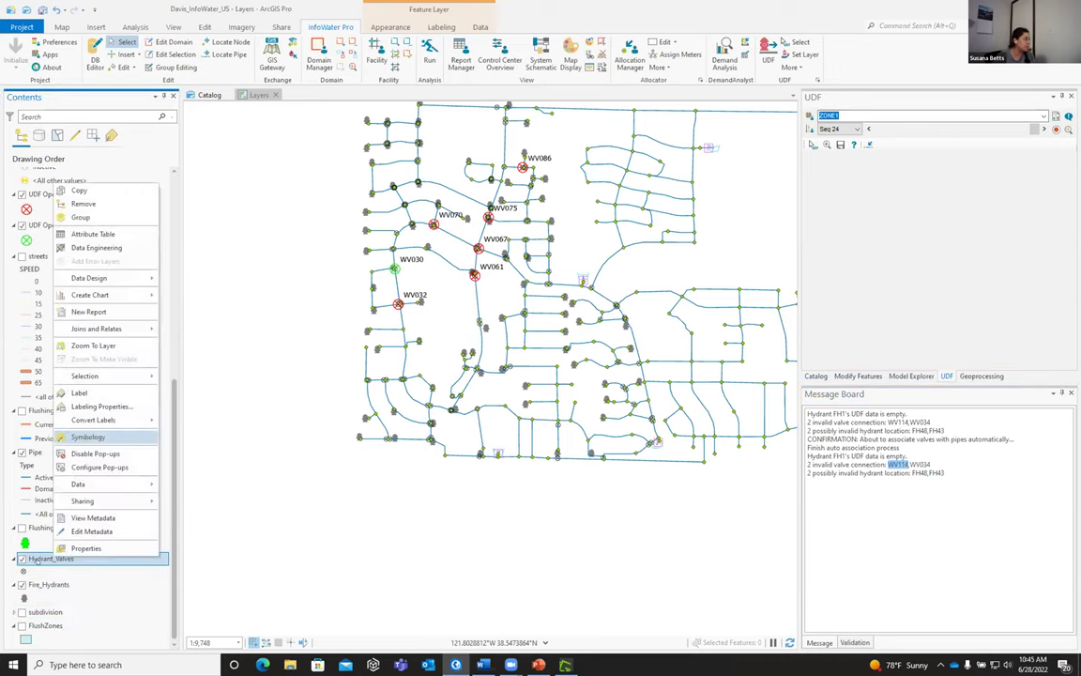
{"action": "left_click", "coordinate": [93, 234]}
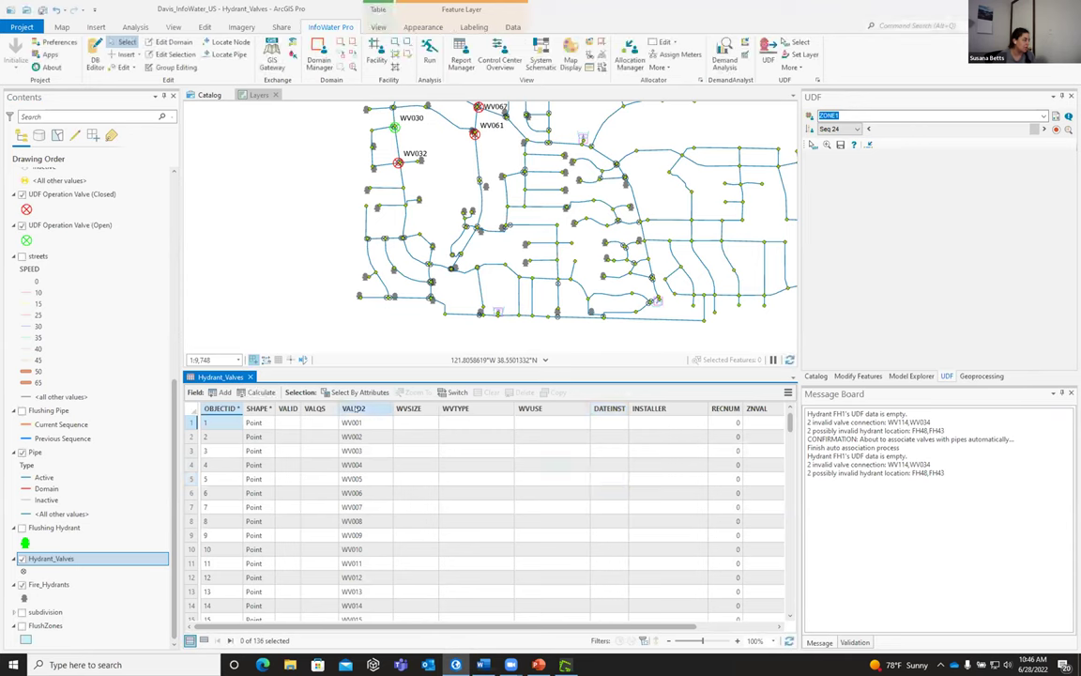
Find WV114 in the VALID2 column, zoom the map to row 114, and close the table
{"action": "left_click", "coordinate": [354, 410]}
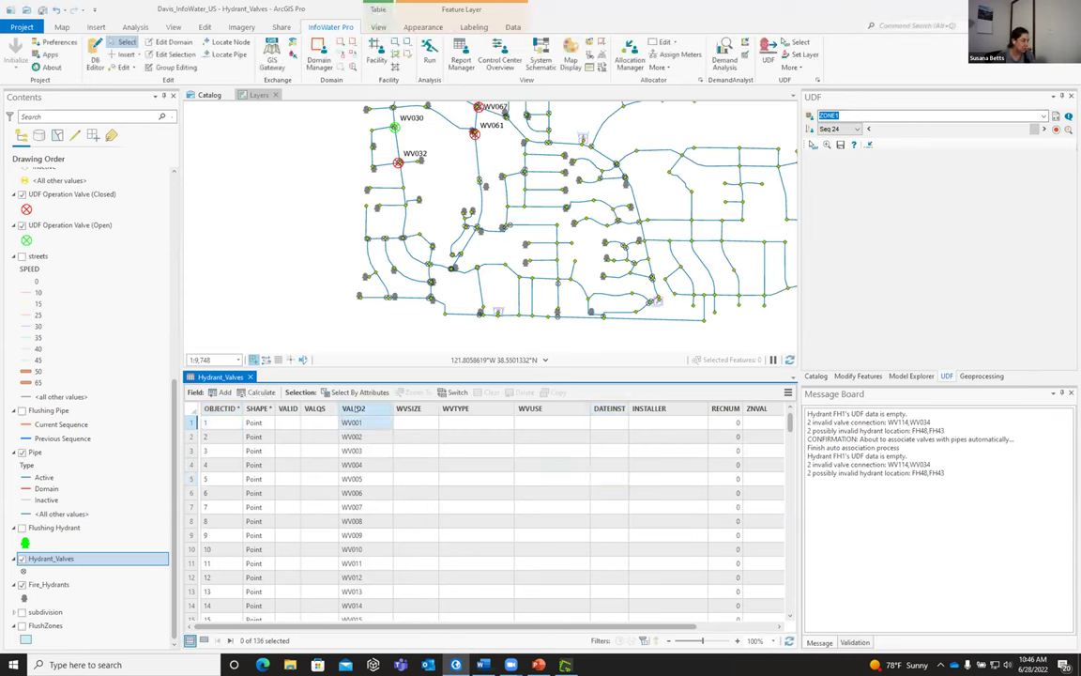
{"action": "key", "text": "ctrl+f"}
{"action": "type", "text": "WV114"}
{"action": "key", "text": "Return"}
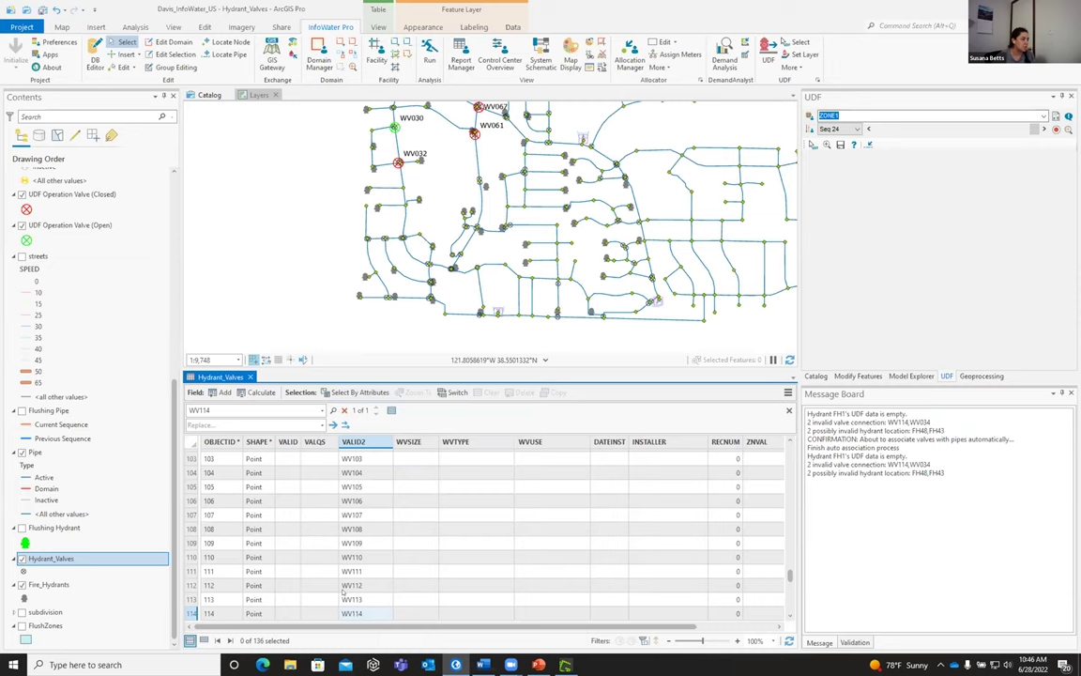
{"action": "double_click", "coordinate": [191, 613]}
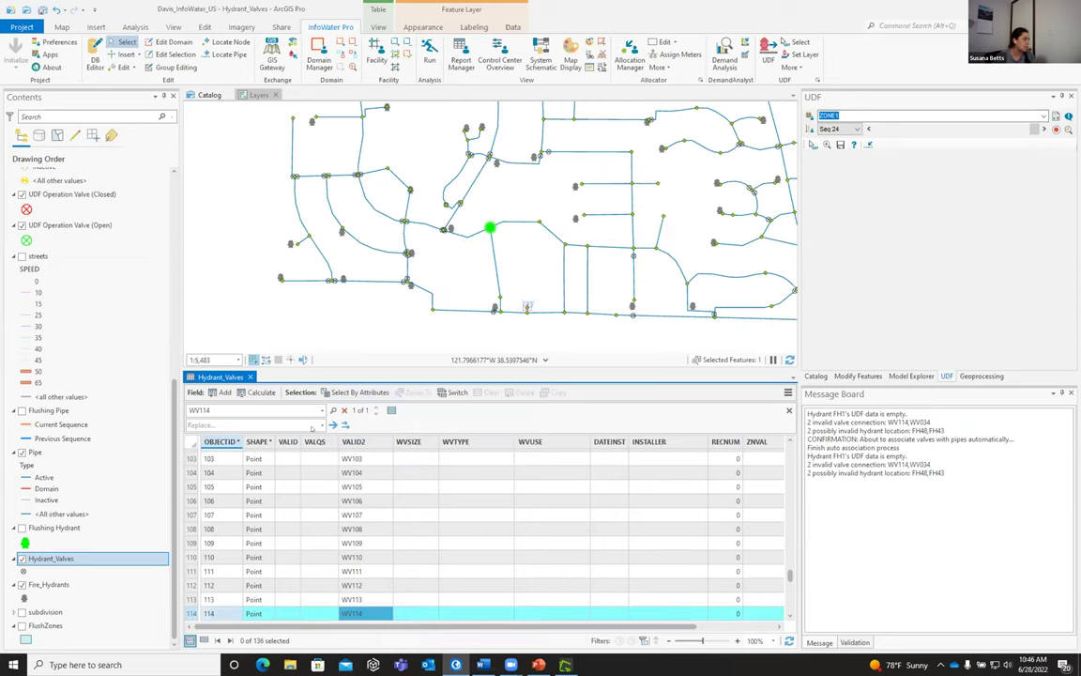
{"action": "scroll", "coordinate": [525, 238], "scroll_direction": "up", "scroll_amount": 5}
{"action": "scroll", "coordinate": [526, 238], "scroll_direction": "up", "scroll_amount": 3}
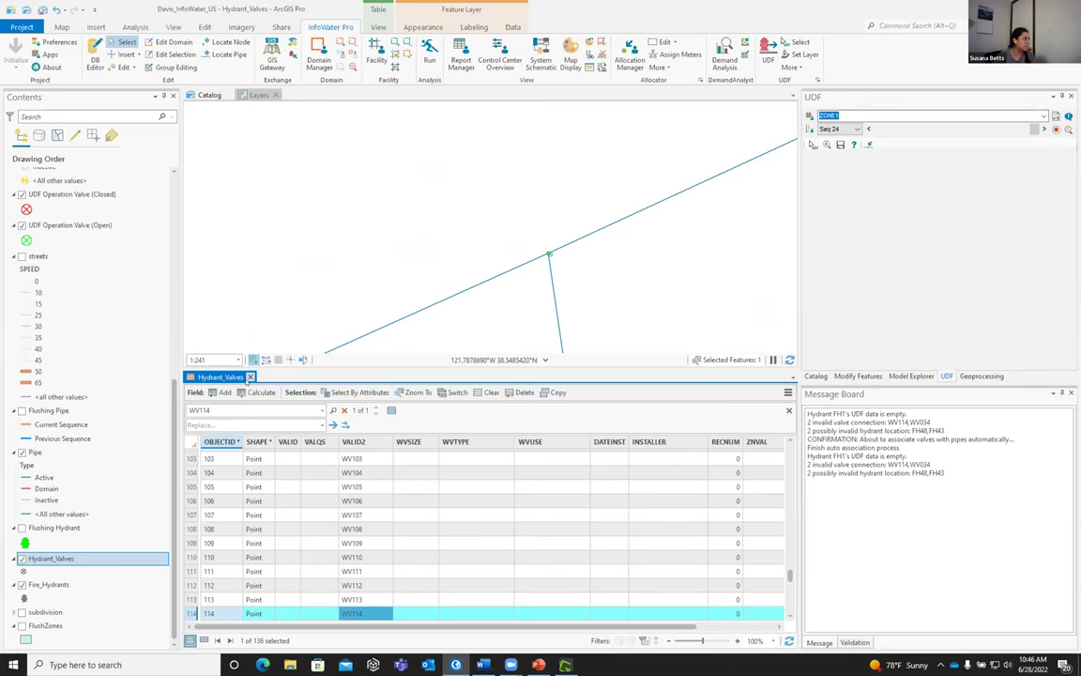
{"action": "left_click", "coordinate": [249, 376]}
Enlarge the Hydrant_Valves symbol size to 18 pt
{"action": "scroll", "coordinate": [545, 421], "scroll_direction": "down", "scroll_amount": 3}
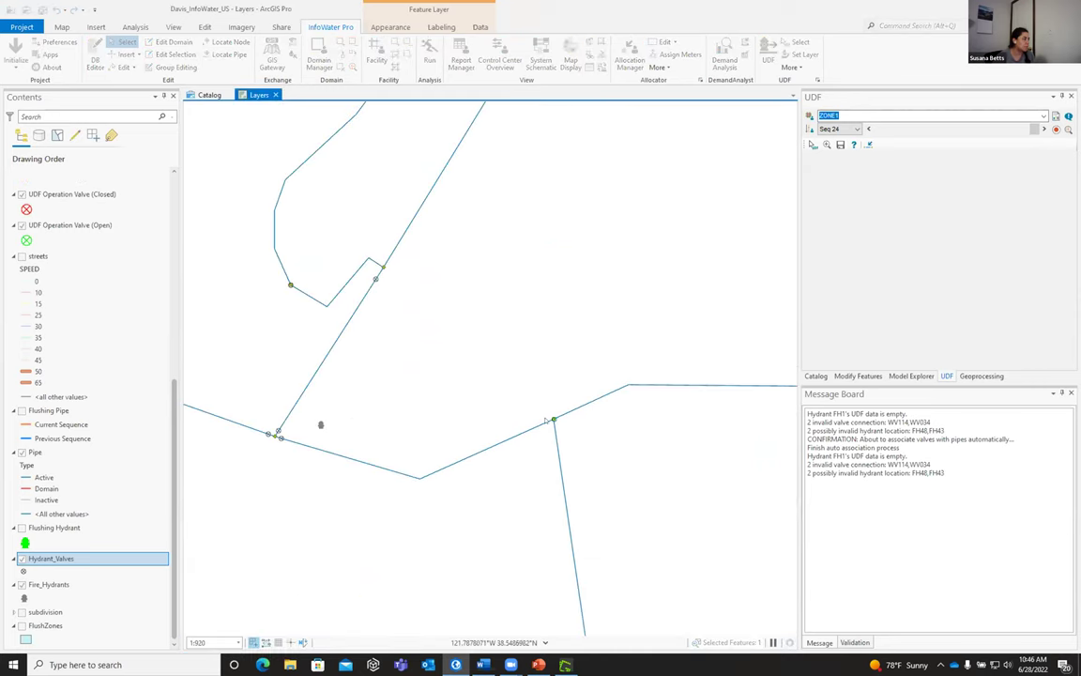
{"action": "left_click", "coordinate": [23, 570]}
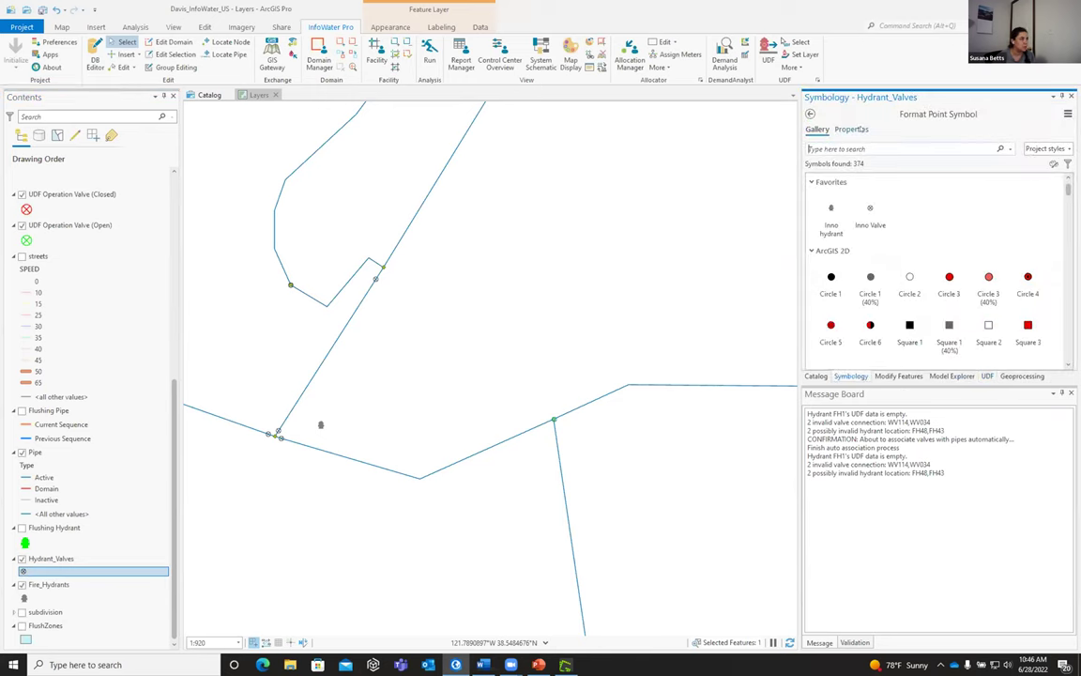
{"action": "left_click", "coordinate": [851, 129]}
{"action": "left_click", "coordinate": [1057, 211]}
{"action": "left_click", "coordinate": [1058, 210]}
{"action": "left_click", "coordinate": [1058, 210]}
{"action": "left_click", "coordinate": [1057, 210]}
{"action": "left_click", "coordinate": [1057, 211]}
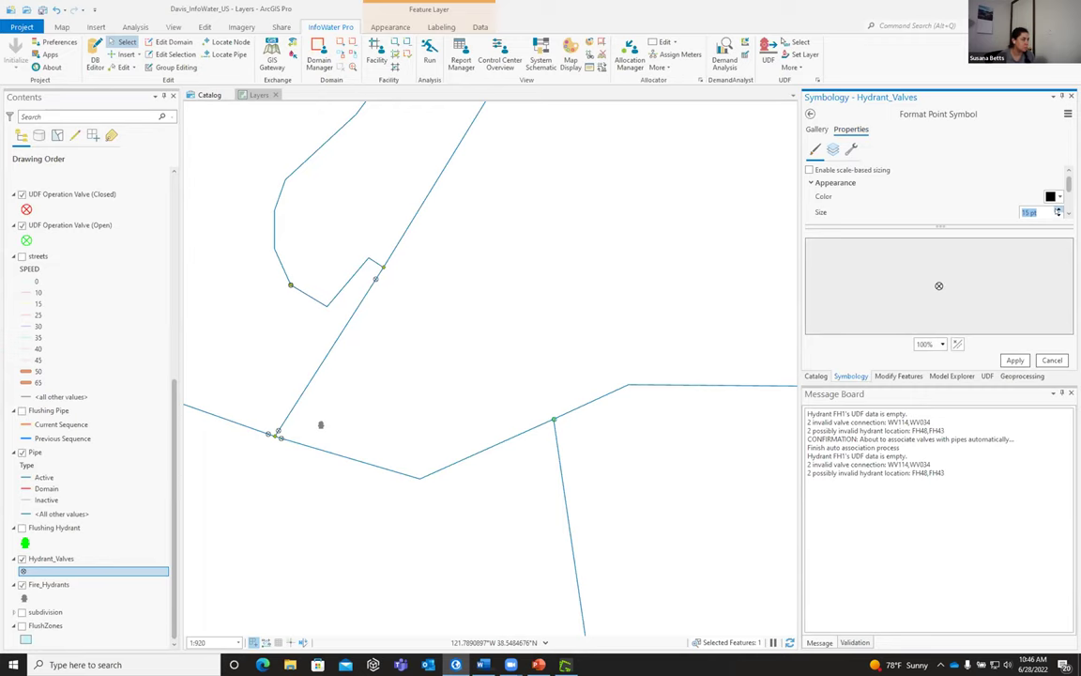
{"action": "left_click", "coordinate": [1016, 361]}
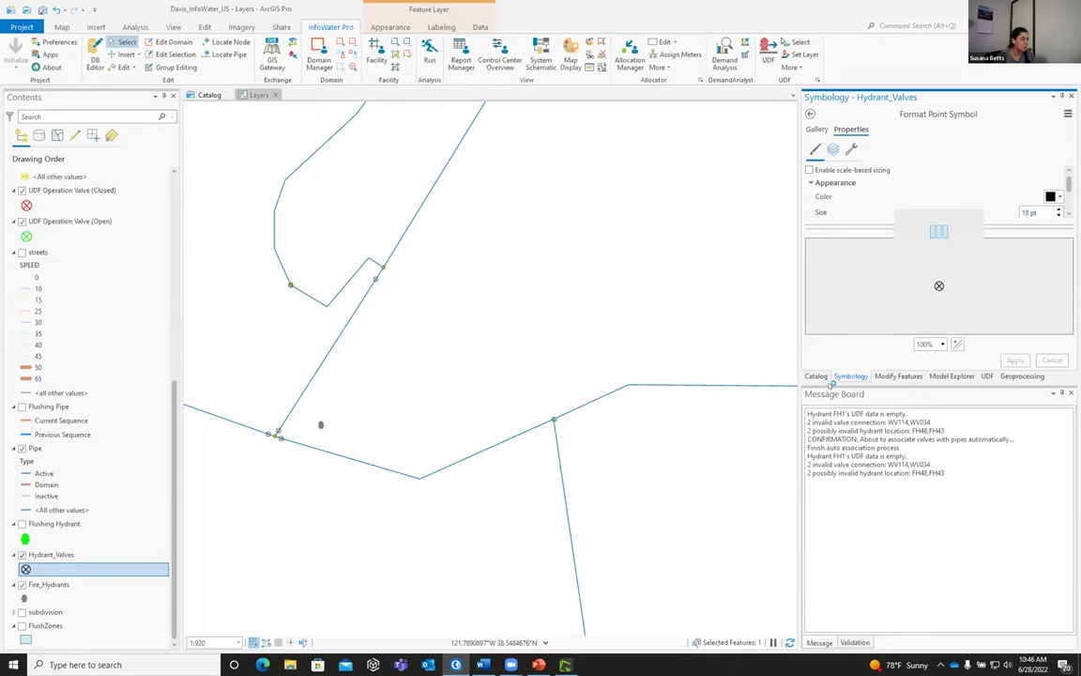
Zoom in closely on valve WV114 beside the pipe junction
{"action": "scroll", "coordinate": [567, 448], "scroll_direction": "up", "scroll_amount": 2}
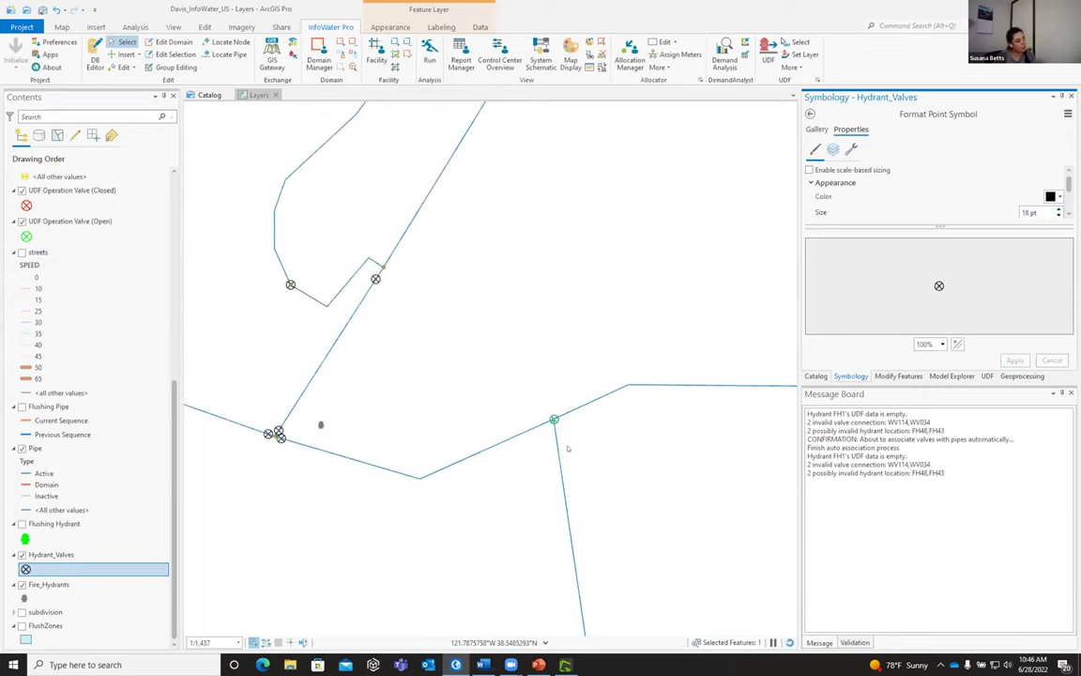
{"action": "scroll", "coordinate": [551, 410], "scroll_direction": "up", "scroll_amount": 1}
{"action": "scroll", "coordinate": [551, 411], "scroll_direction": "up", "scroll_amount": 3}
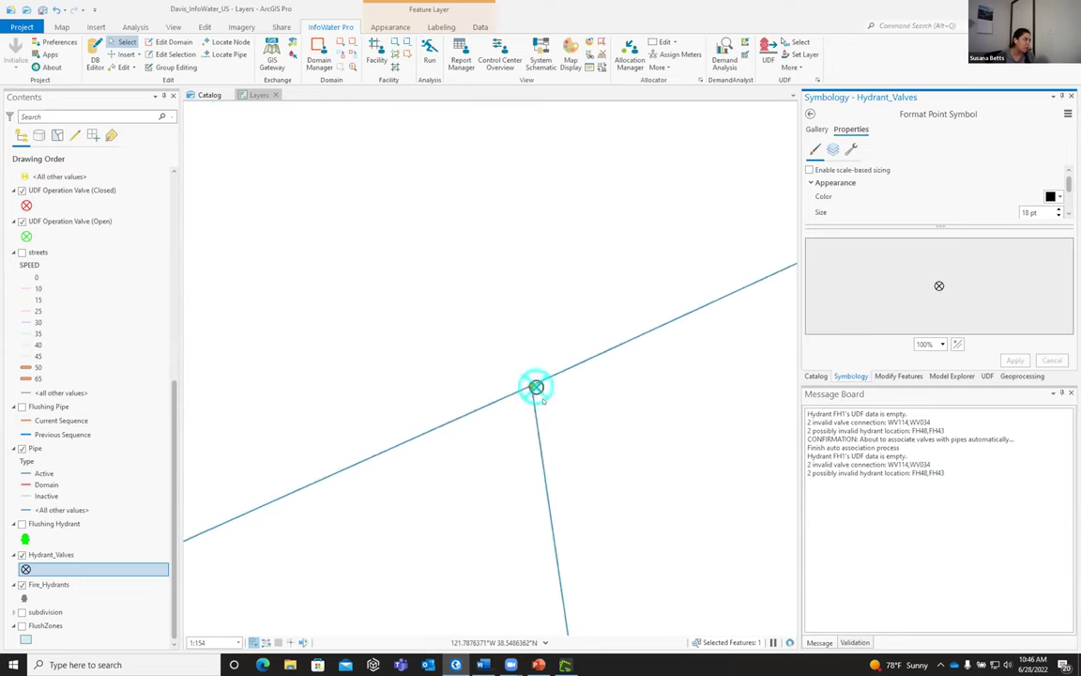
{"action": "scroll", "coordinate": [543, 402], "scroll_direction": "up", "scroll_amount": 2}
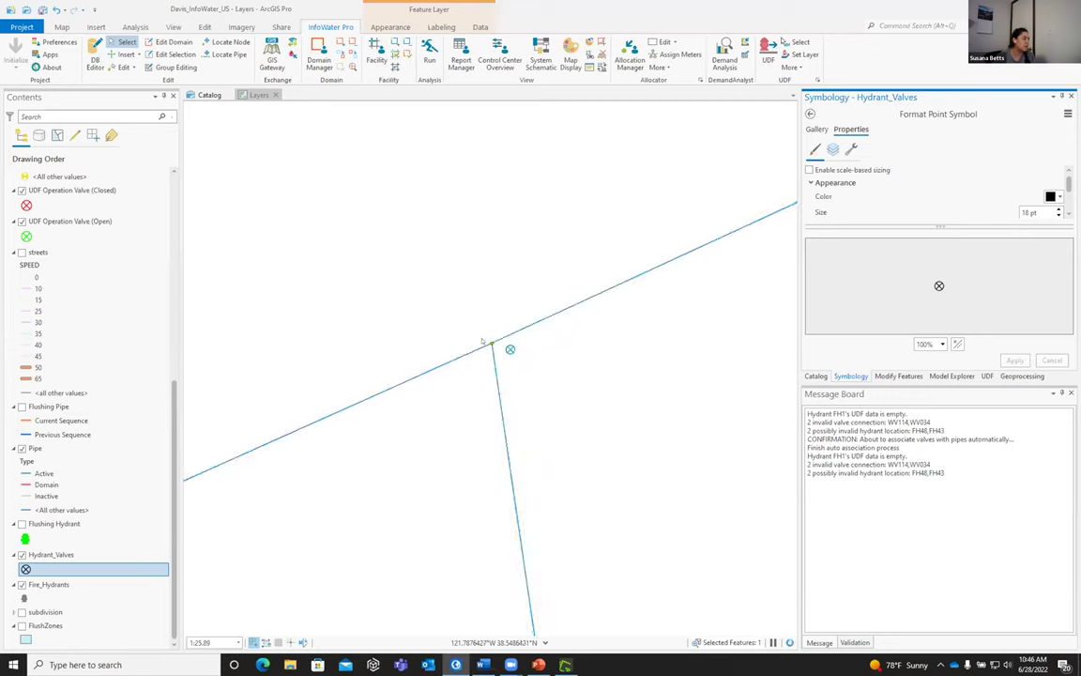
{"action": "scroll", "coordinate": [513, 353], "scroll_direction": "up", "scroll_amount": 2}
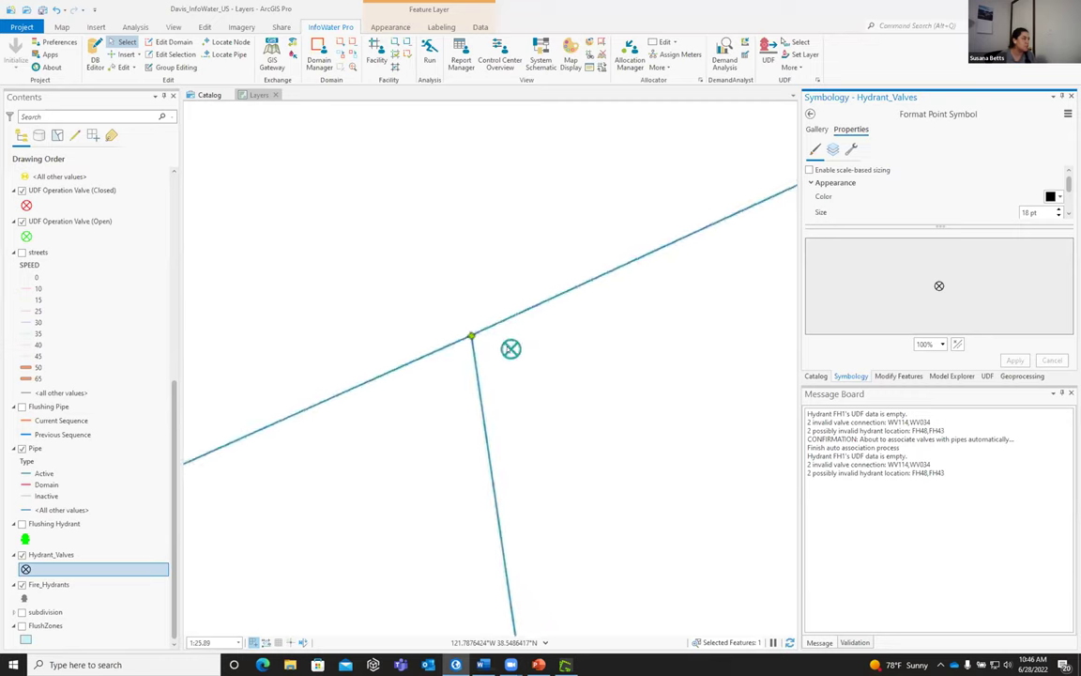
{"action": "scroll", "coordinate": [466, 335], "scroll_direction": "up", "scroll_amount": 2}
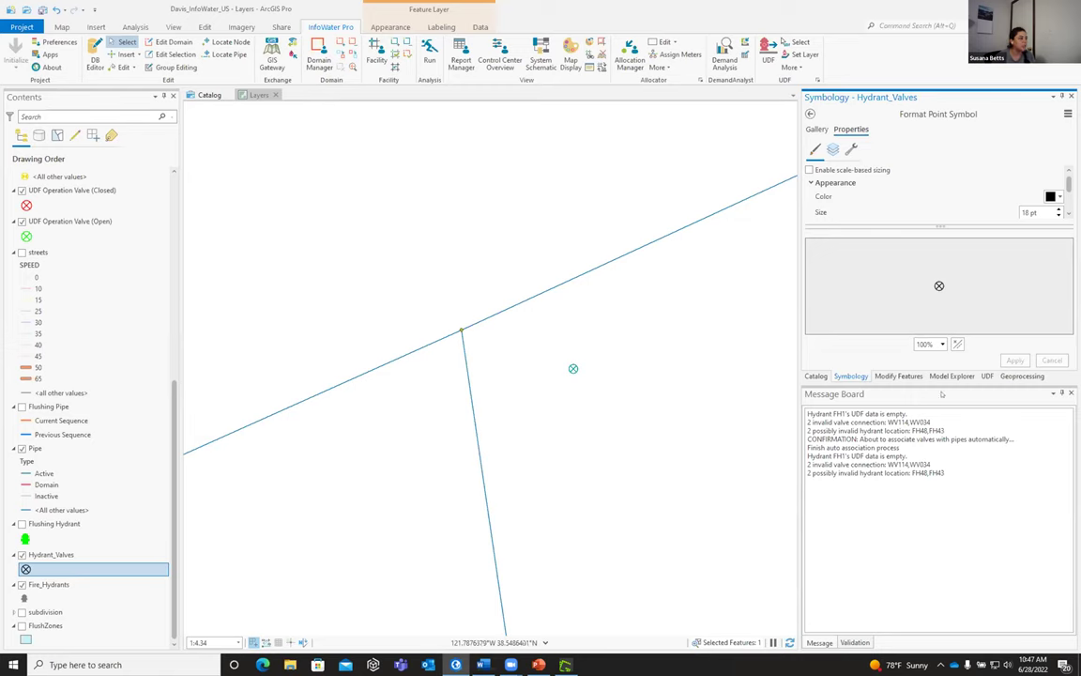
Select valve WV114 in the UDF panel and compare its pipe 262 with the lower pipe
{"action": "left_click", "coordinate": [987, 377]}
{"action": "left_click_drag", "start_coordinate": [541, 367], "coordinate": [596, 401]}
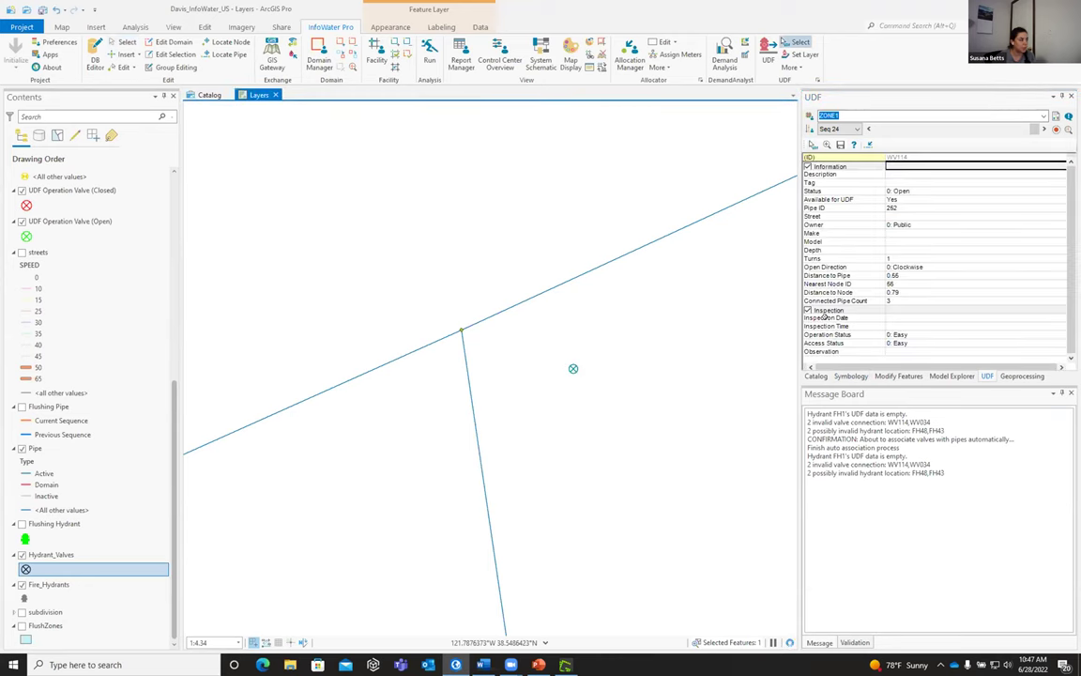
{"action": "left_click", "coordinate": [904, 206]}
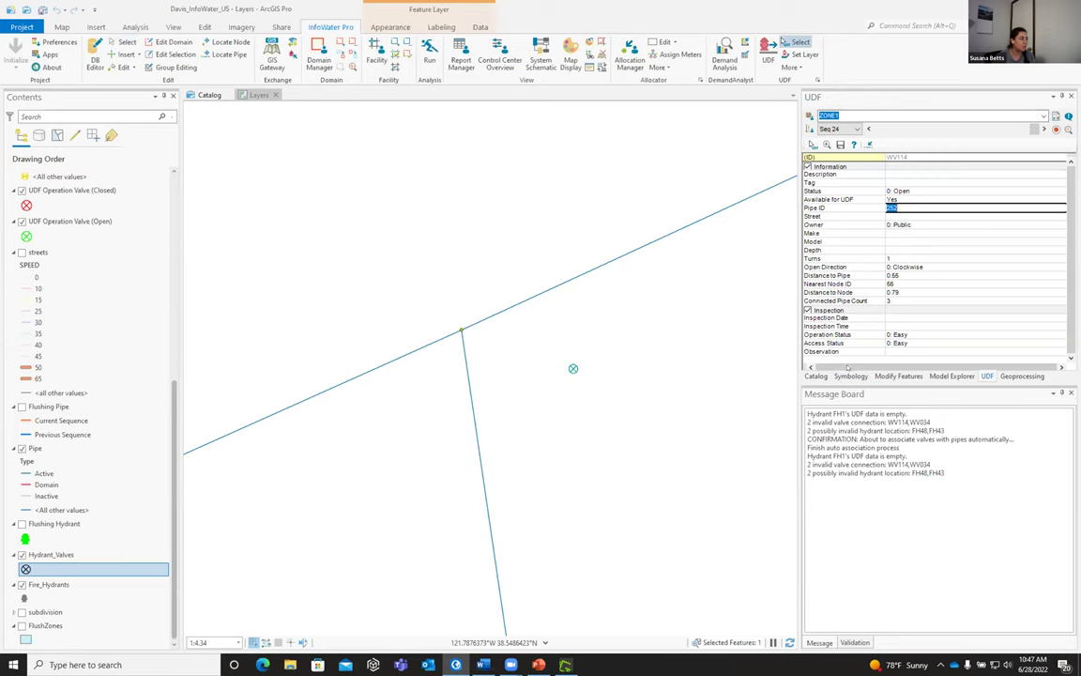
{"action": "key", "text": "Return"}
{"action": "left_click", "coordinate": [590, 269]}
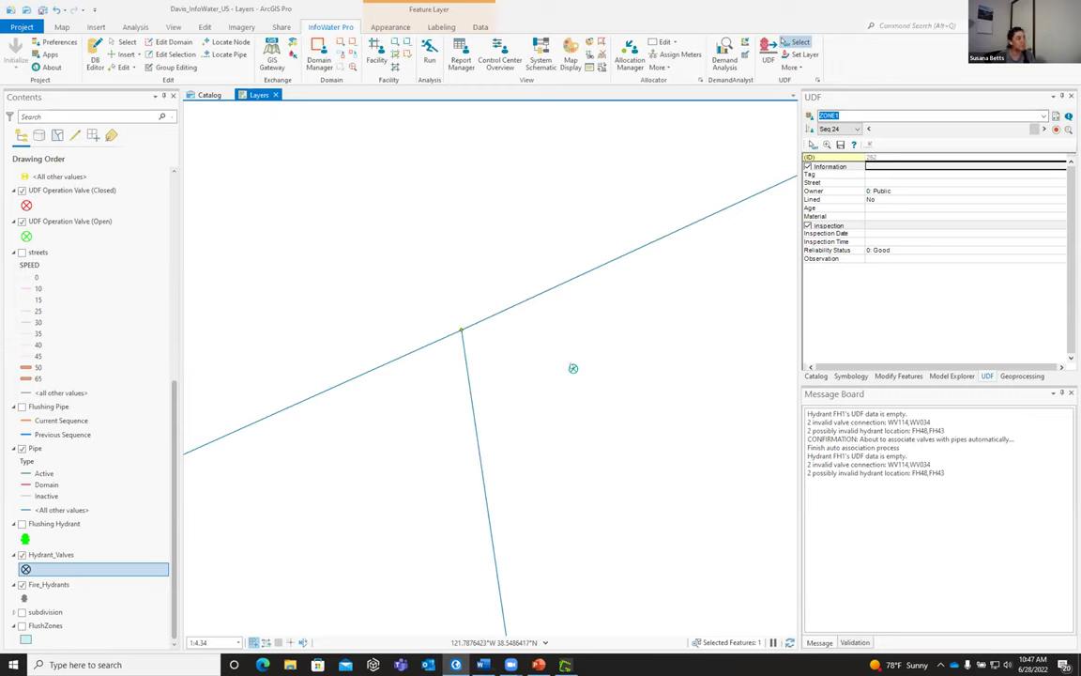
{"action": "left_click", "coordinate": [482, 410]}
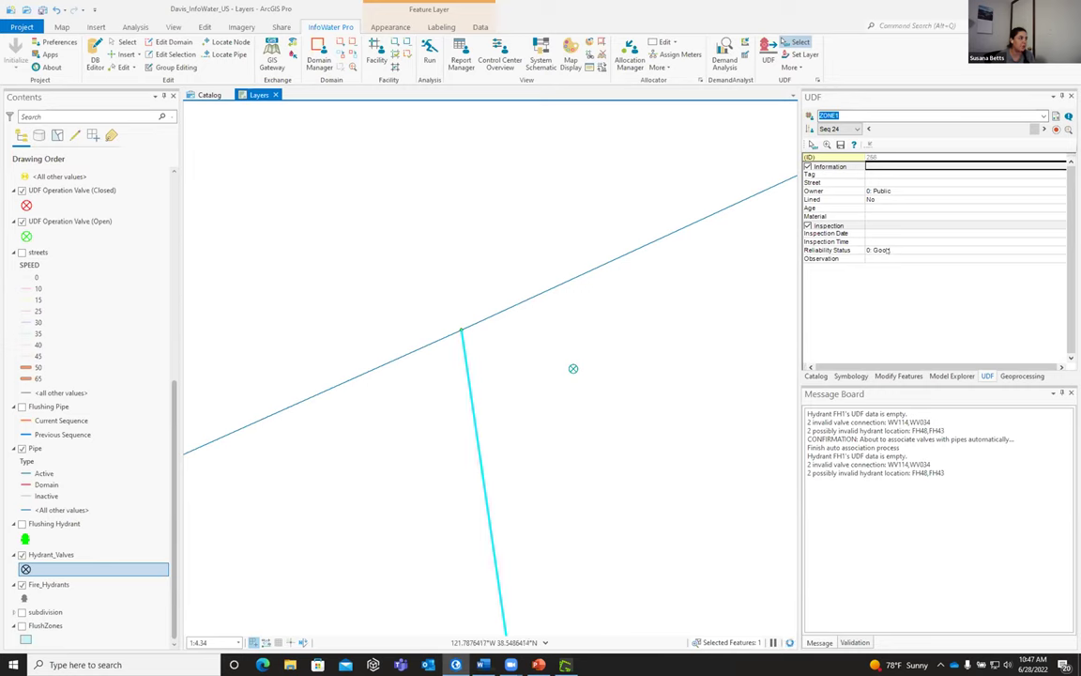
Assign the lower pipe, ID 256, to valve WV114
{"action": "left_click", "coordinate": [573, 368]}
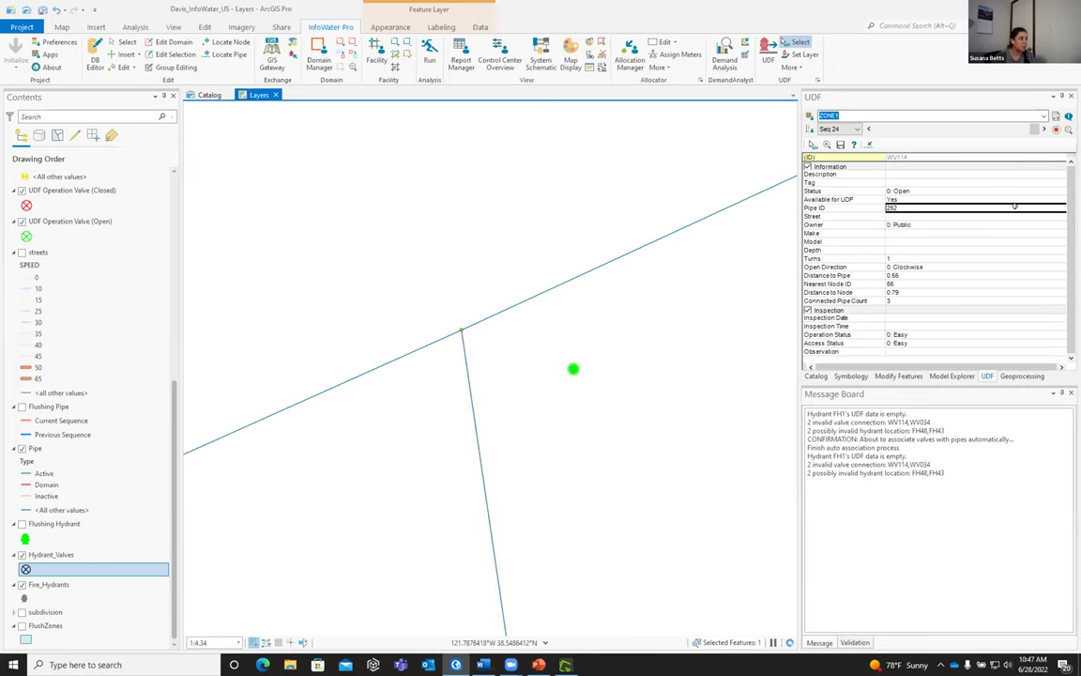
{"action": "left_click", "coordinate": [868, 144]}
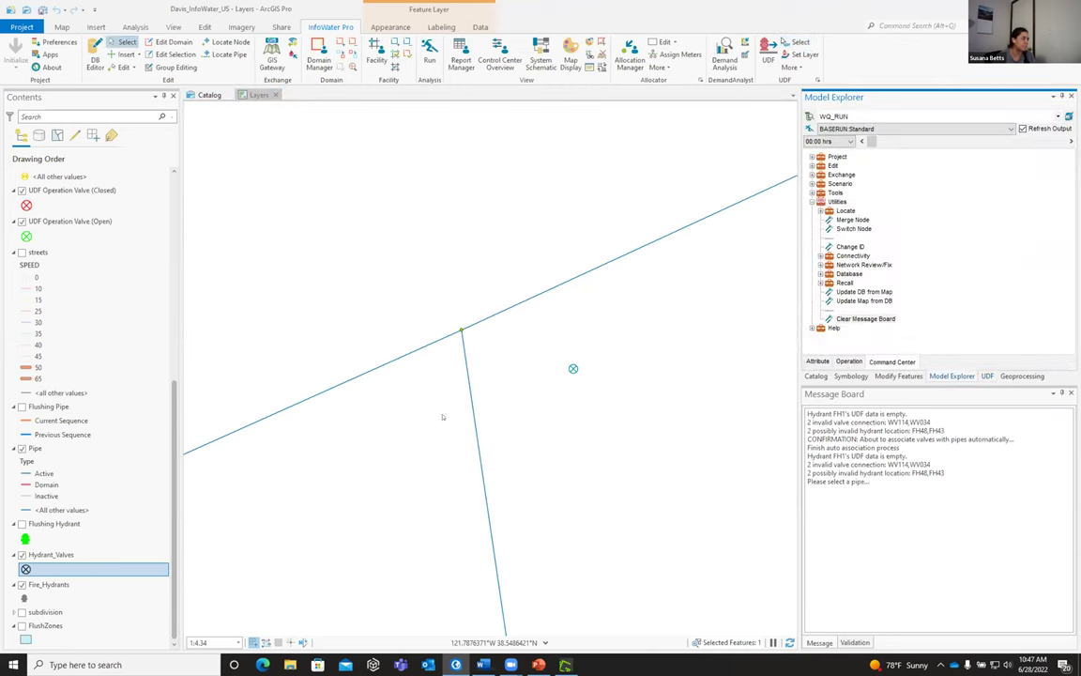
{"action": "left_click", "coordinate": [467, 394]}
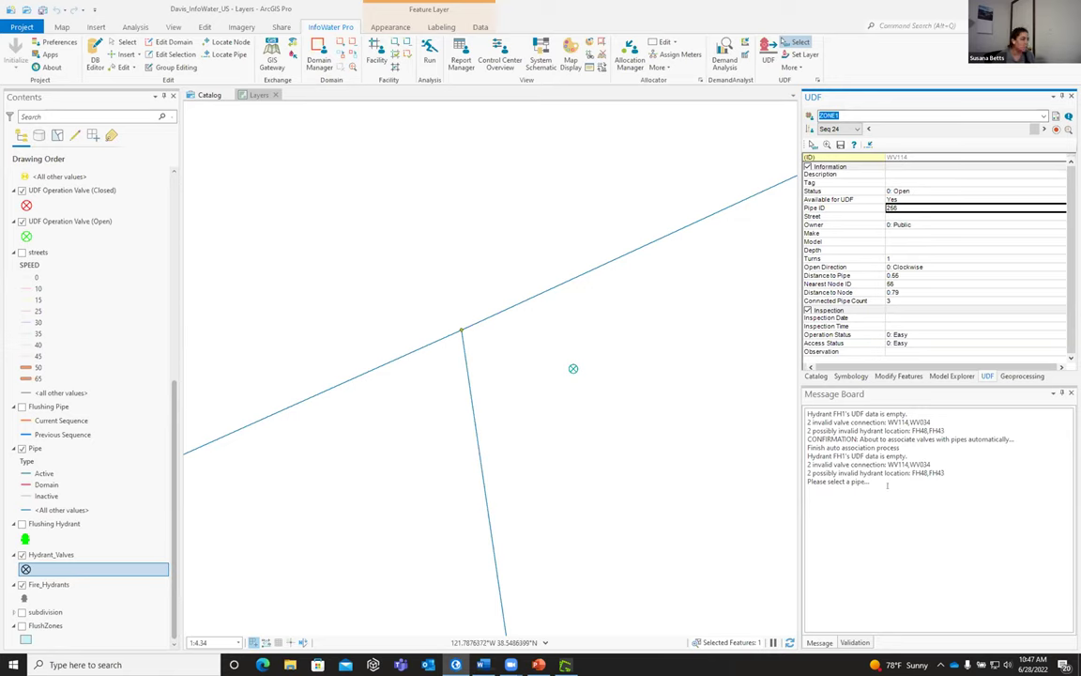
{"action": "double_click", "coordinate": [920, 472]}
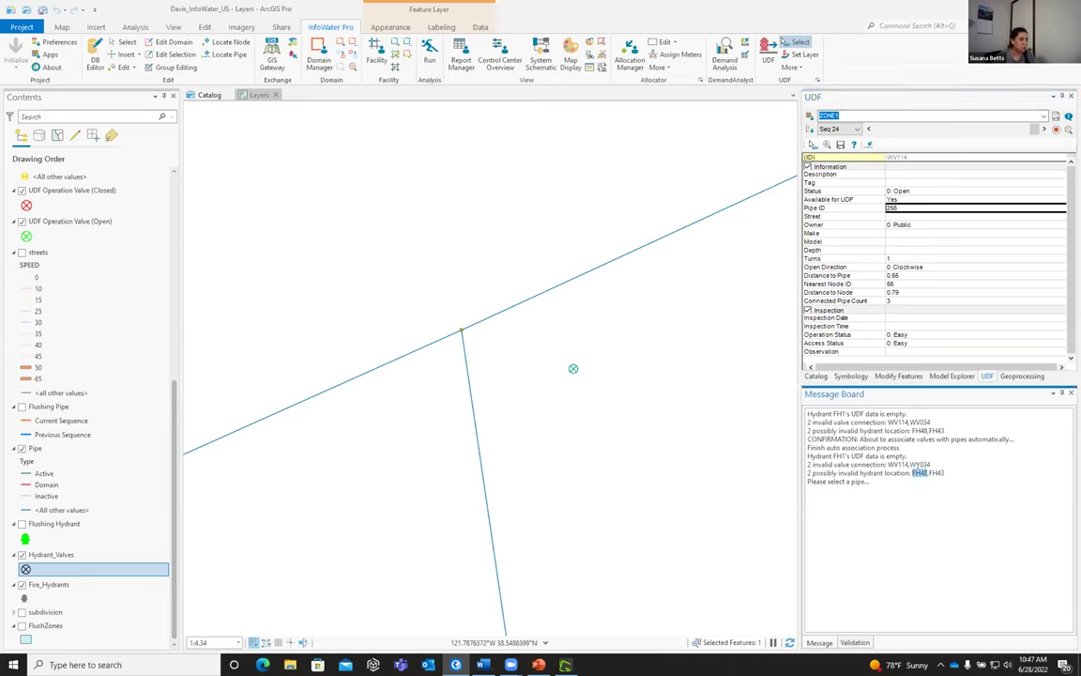
Find FH48 in the Fire_Hydrants FHID2 column, zoom to row 47, then close the table
{"action": "right_click", "coordinate": [48, 584]}
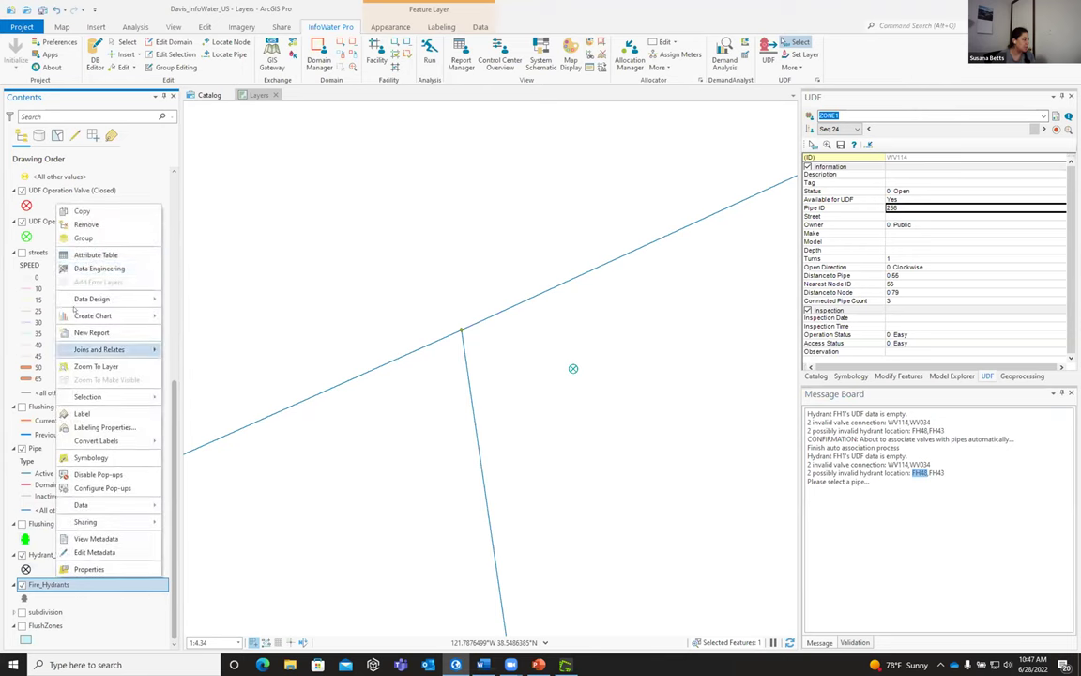
{"action": "left_click", "coordinate": [94, 255]}
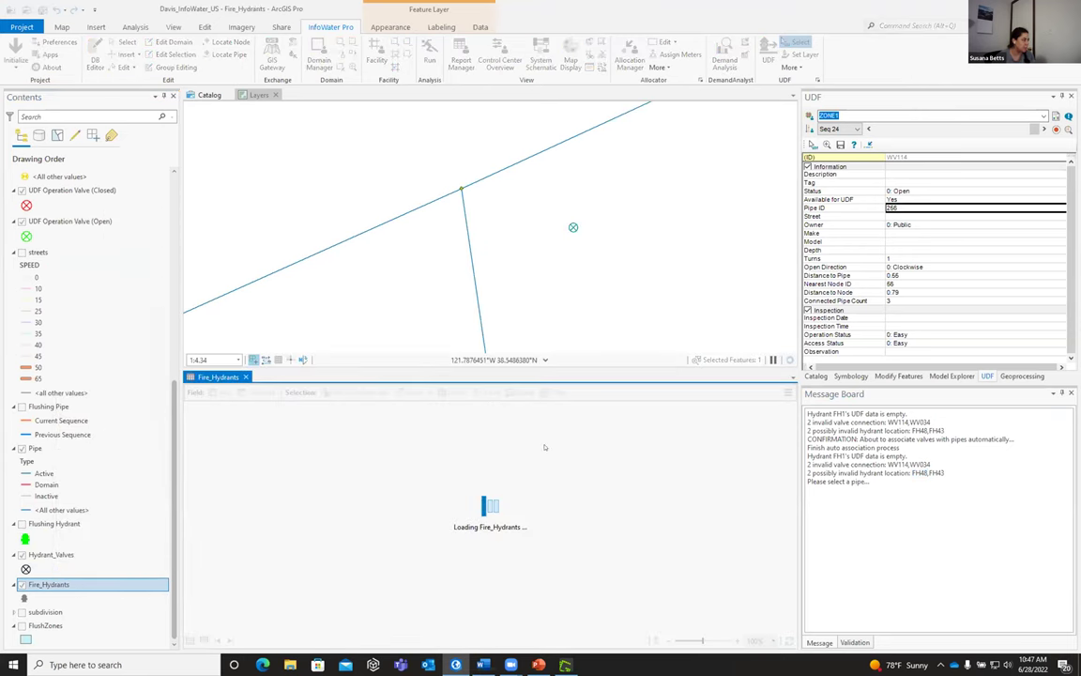
{"action": "left_click", "coordinate": [497, 408]}
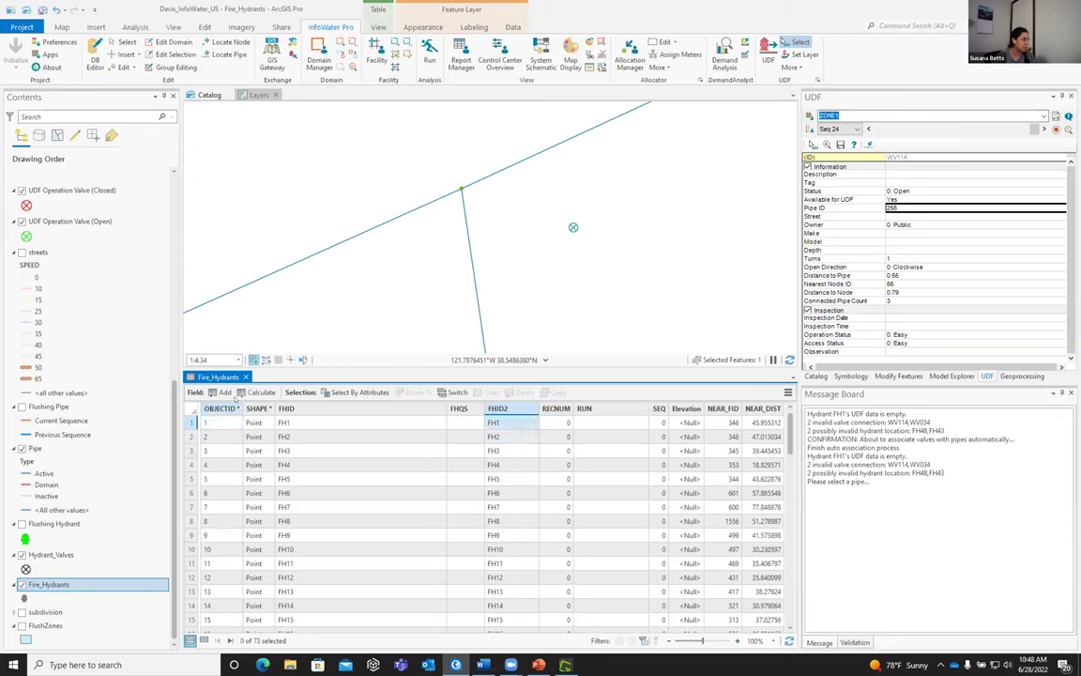
{"action": "key", "text": "ctrl+f"}
{"action": "type", "text": "FH48"}
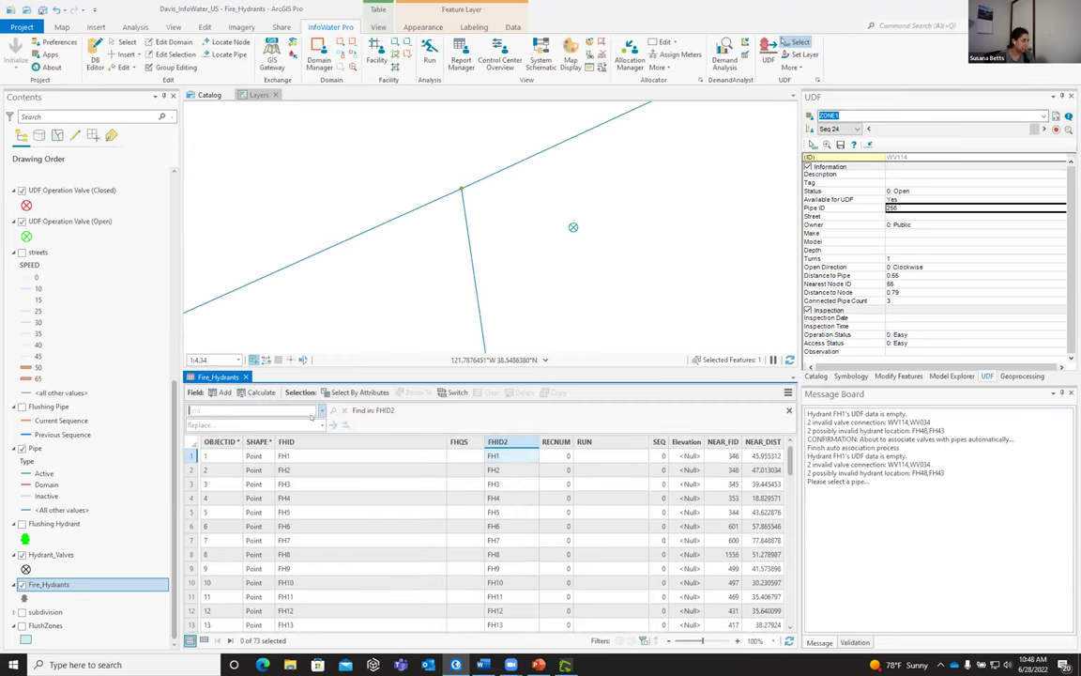
{"action": "left_click", "coordinate": [331, 410]}
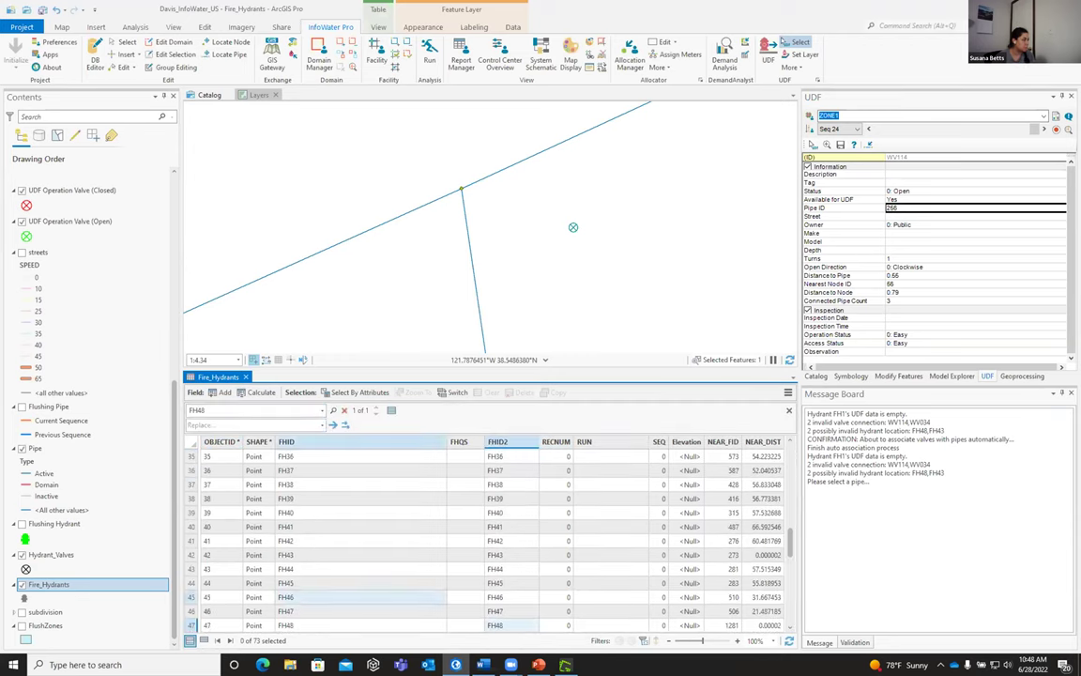
{"action": "double_click", "coordinate": [192, 625]}
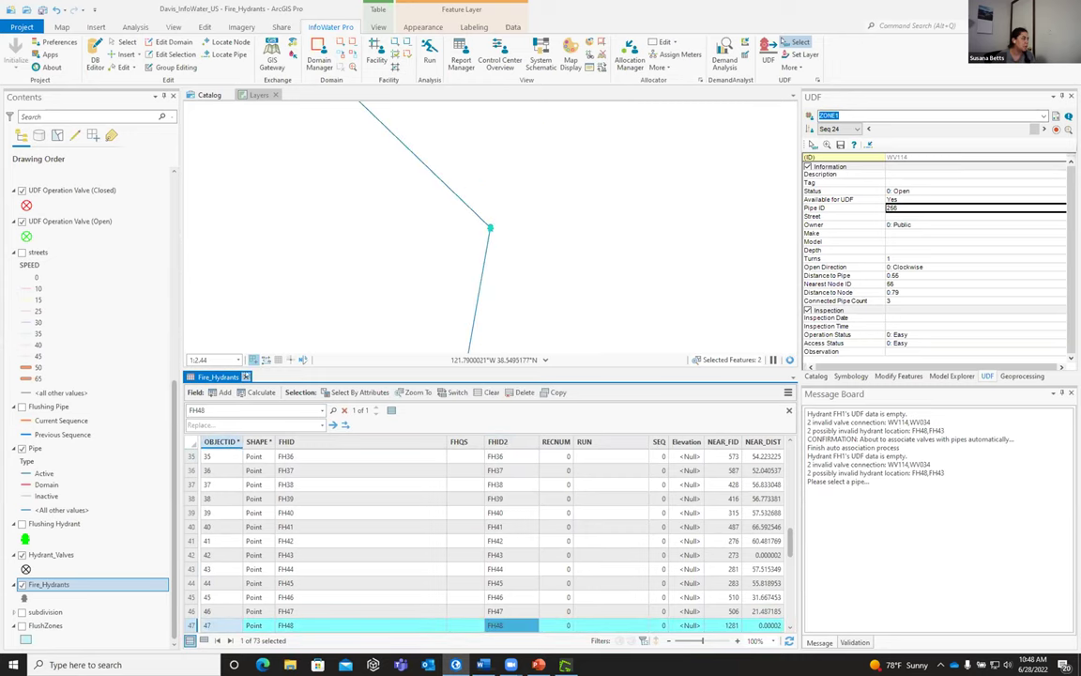
{"action": "left_click", "coordinate": [246, 376]}
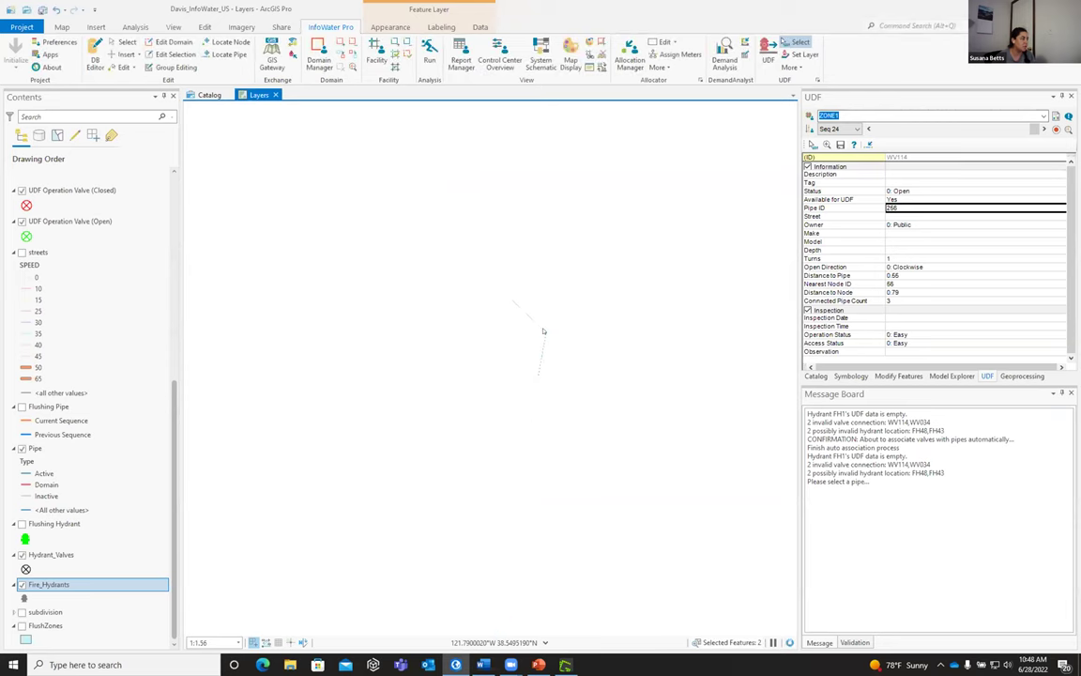
{"action": "scroll", "coordinate": [544, 330], "scroll_direction": "down", "scroll_amount": 2}
{"action": "scroll", "coordinate": [543, 330], "scroll_direction": "up", "scroll_amount": 3}
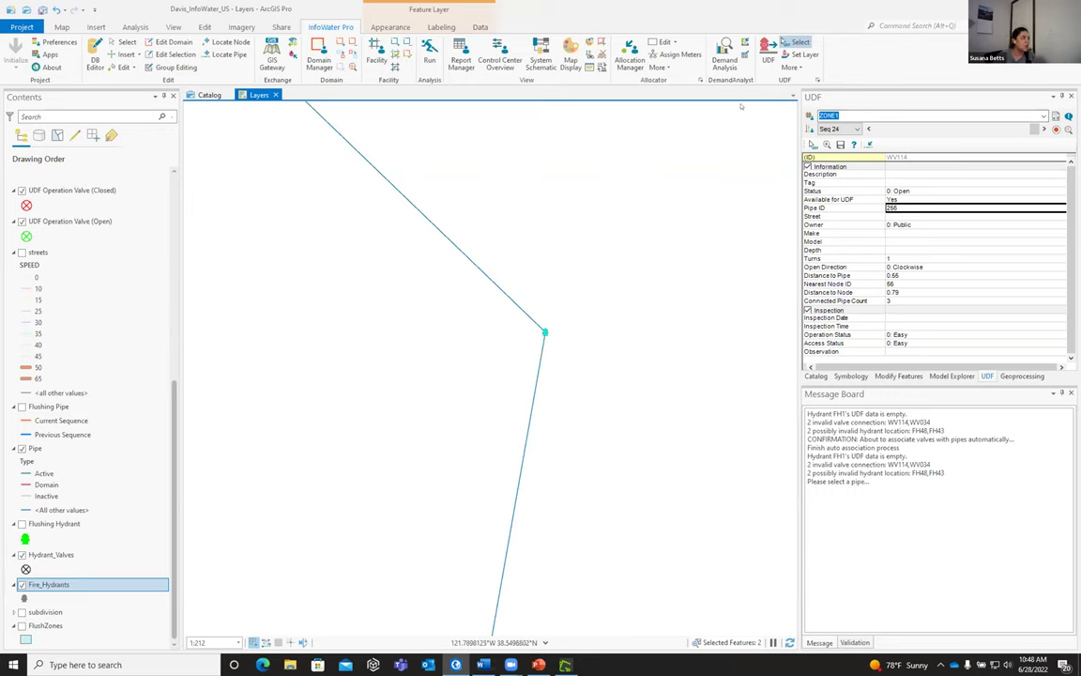
{"action": "left_click", "coordinate": [792, 67]}
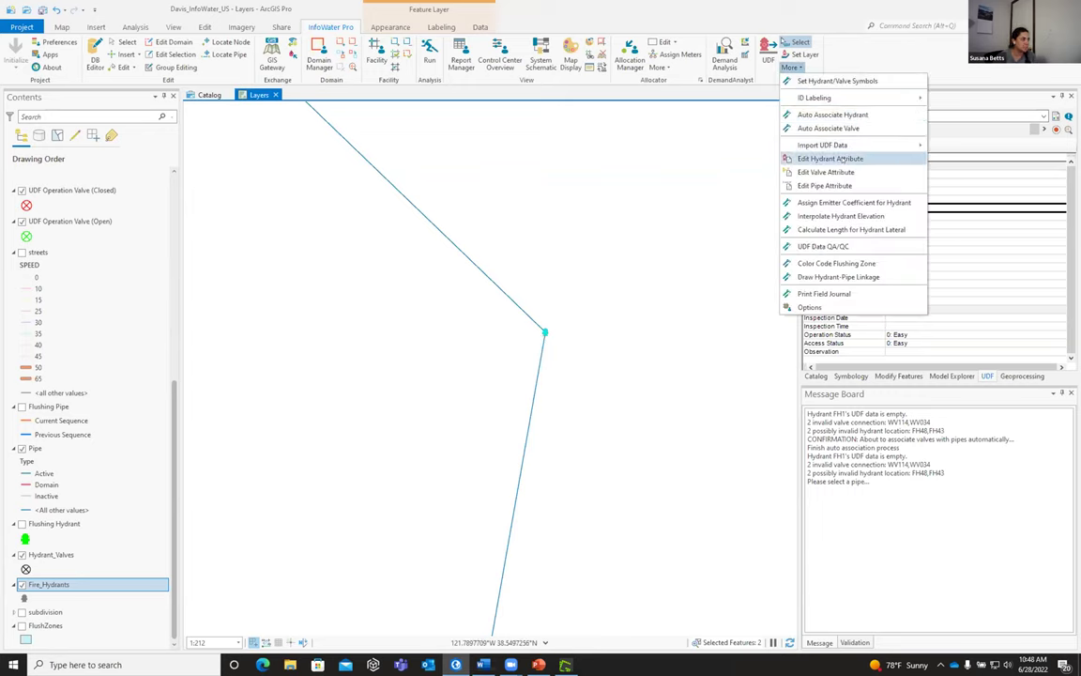
{"action": "left_click", "coordinate": [829, 158]}
{"action": "left_click_drag", "start_coordinate": [500, 218], "coordinate": [407, 117]}
{"action": "left_click_drag", "start_coordinate": [627, 332], "coordinate": [967, 580]}
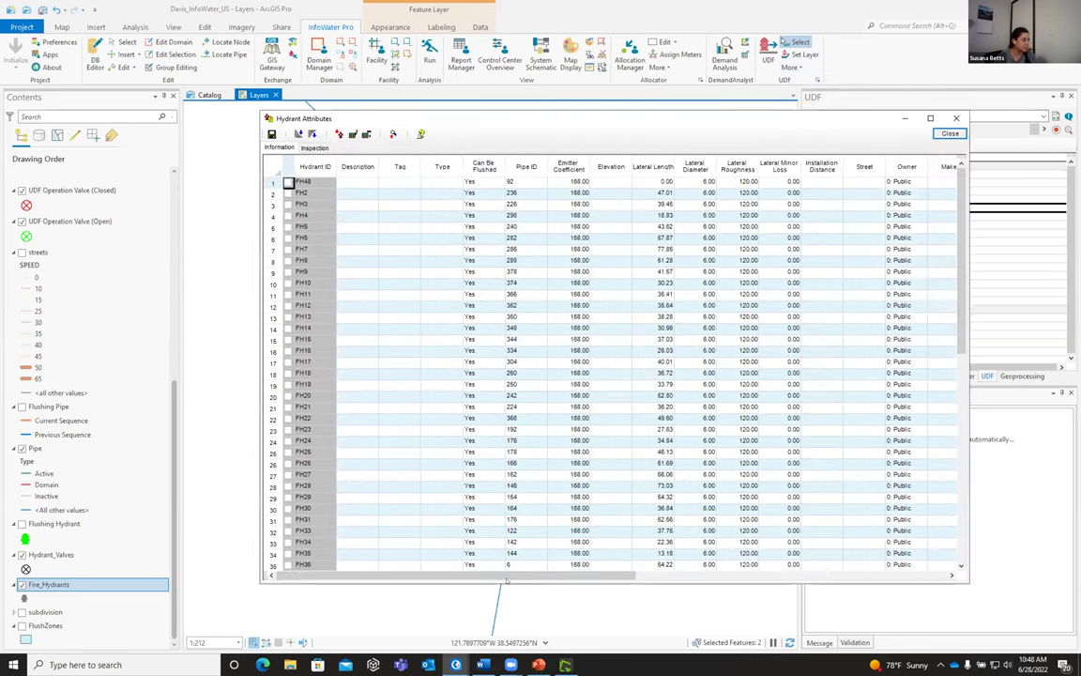
{"action": "scroll", "coordinate": [796, 505], "scroll_direction": "right", "scroll_amount": 5}
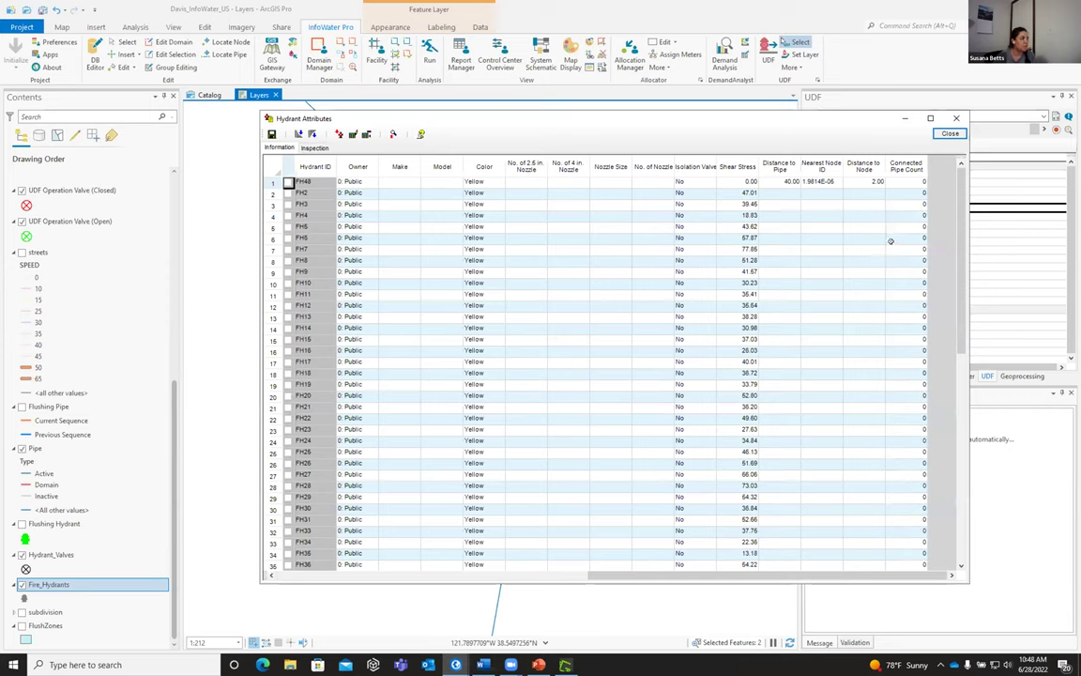
{"action": "left_click", "coordinate": [788, 181]}
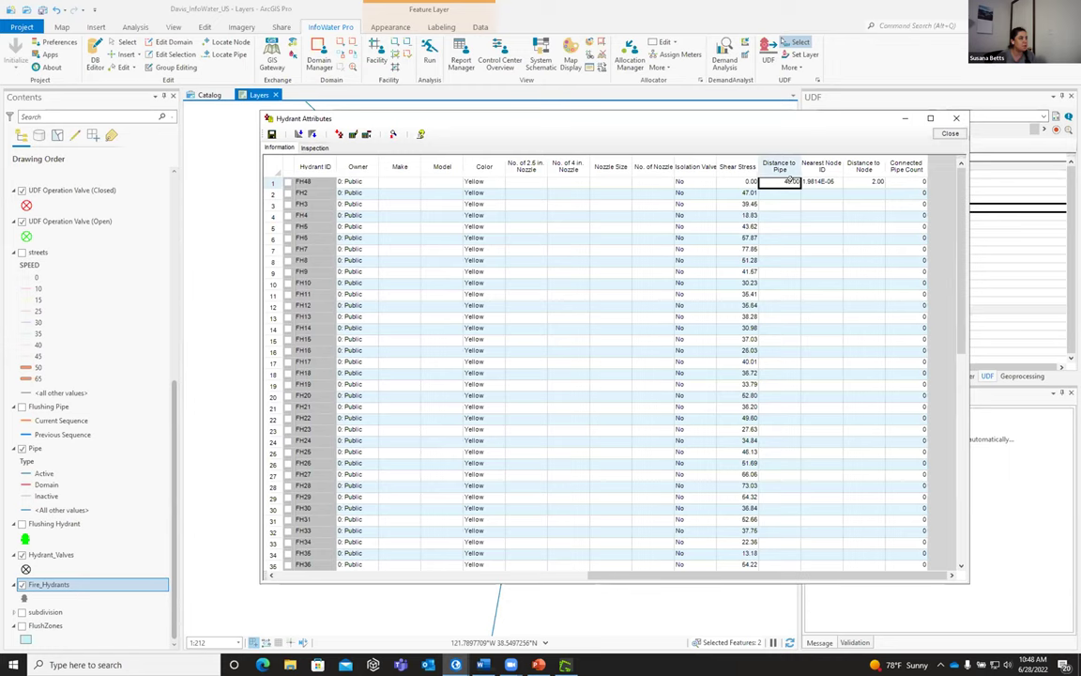
{"action": "left_click", "coordinate": [736, 181]}
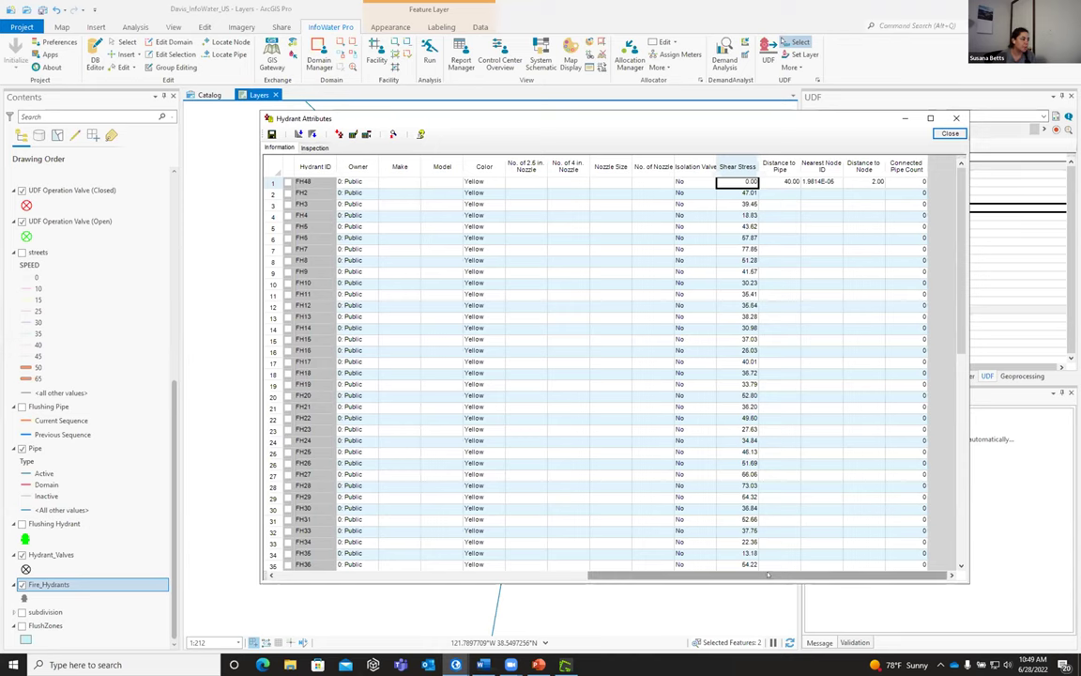
{"action": "scroll", "coordinate": [511, 498], "scroll_direction": "left", "scroll_amount": 5}
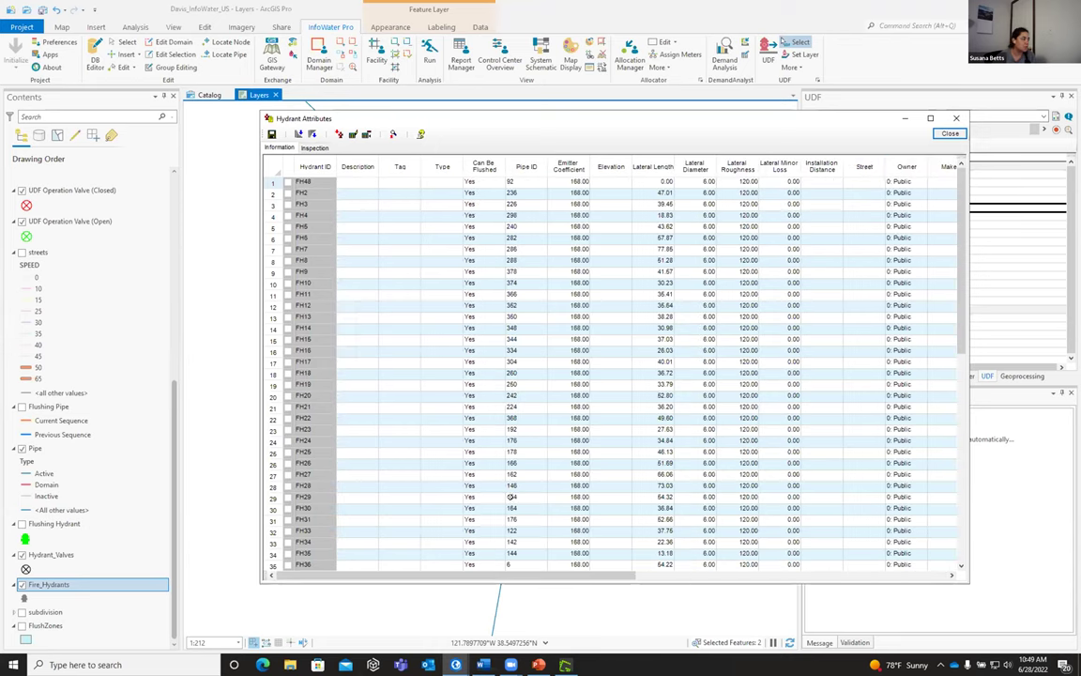
{"action": "left_click", "coordinate": [949, 133]}
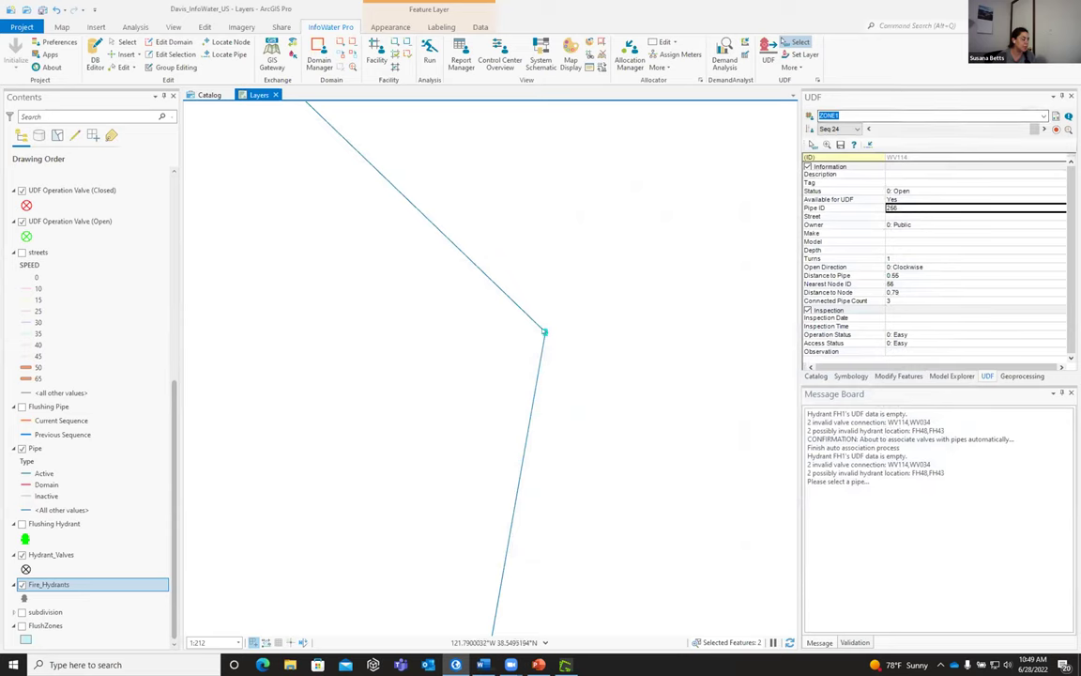
{"action": "scroll", "coordinate": [435, 327], "scroll_direction": "down", "scroll_amount": 2}
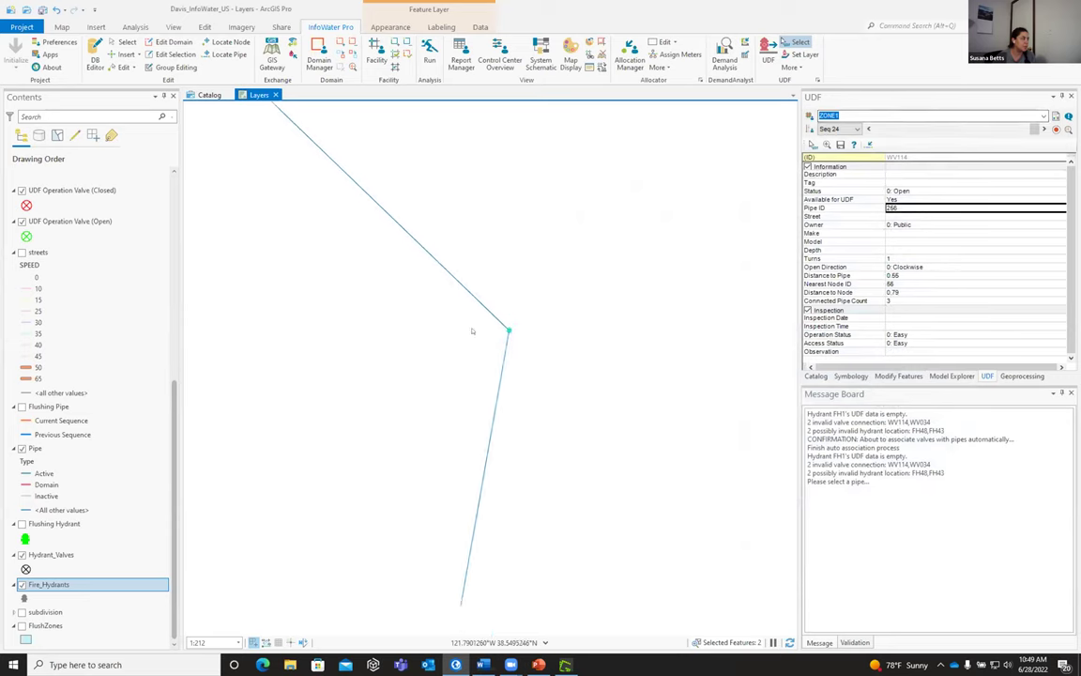
{"action": "scroll", "coordinate": [500, 401], "scroll_direction": "down", "scroll_amount": 2}
{"action": "scroll", "coordinate": [685, 367], "scroll_direction": "down", "scroll_amount": 1}
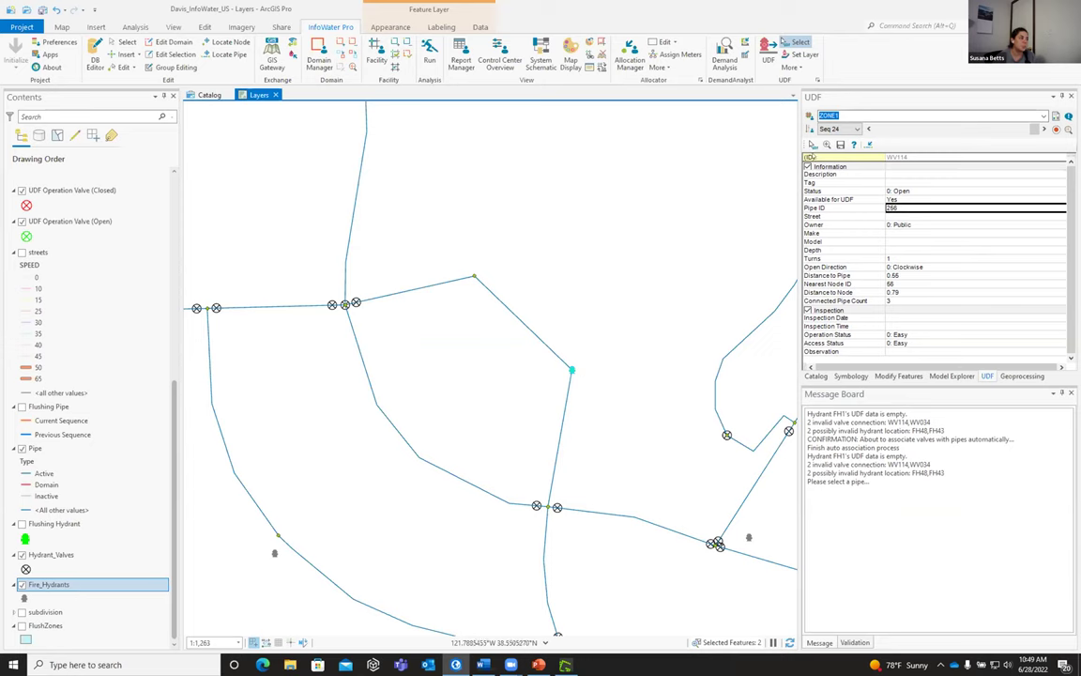
{"action": "left_click_drag", "start_coordinate": [594, 355], "coordinate": [554, 389]}
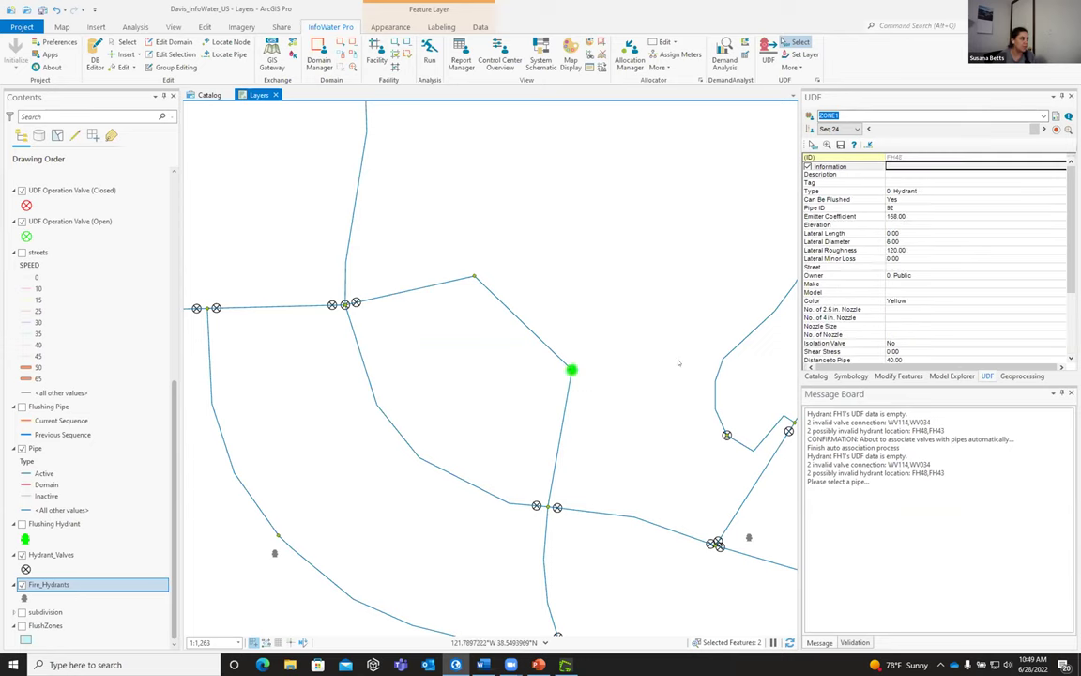
{"action": "left_click", "coordinate": [896, 232]}
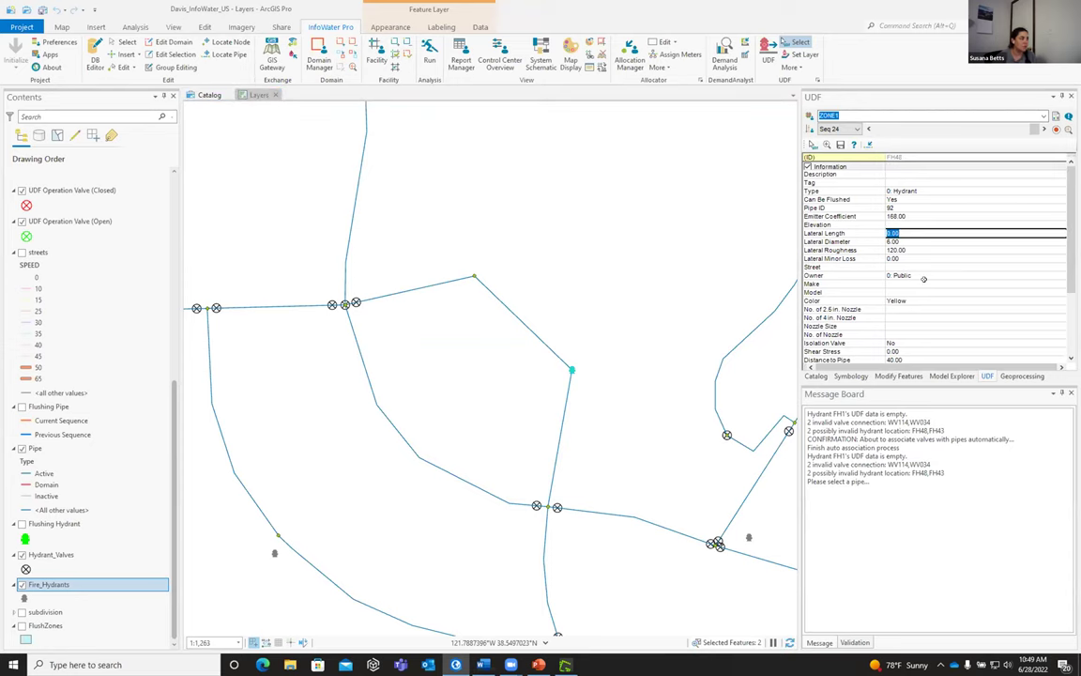
{"action": "scroll", "coordinate": [924, 279], "scroll_direction": "down", "scroll_amount": 4}
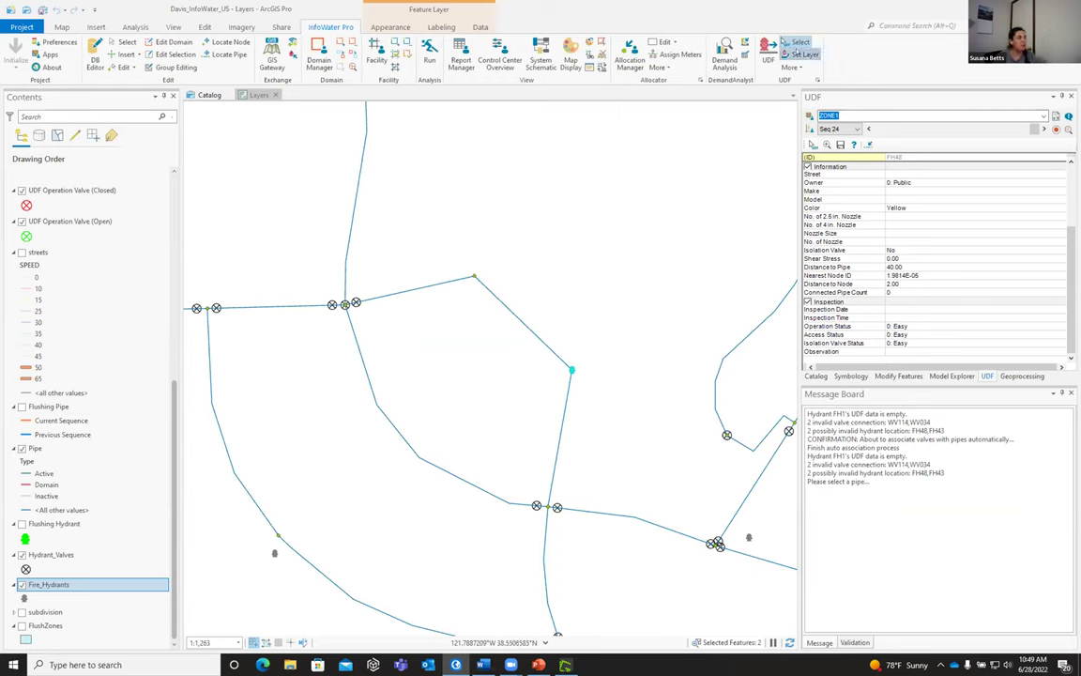
{"action": "left_click", "coordinate": [800, 53]}
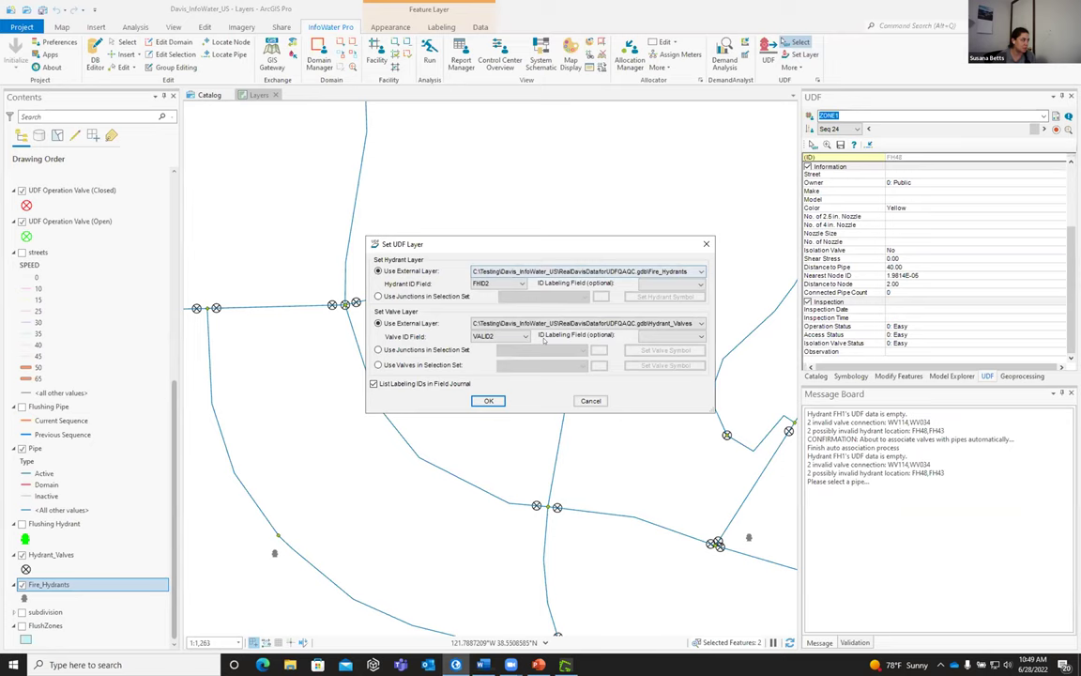
{"action": "left_click", "coordinate": [704, 244]}
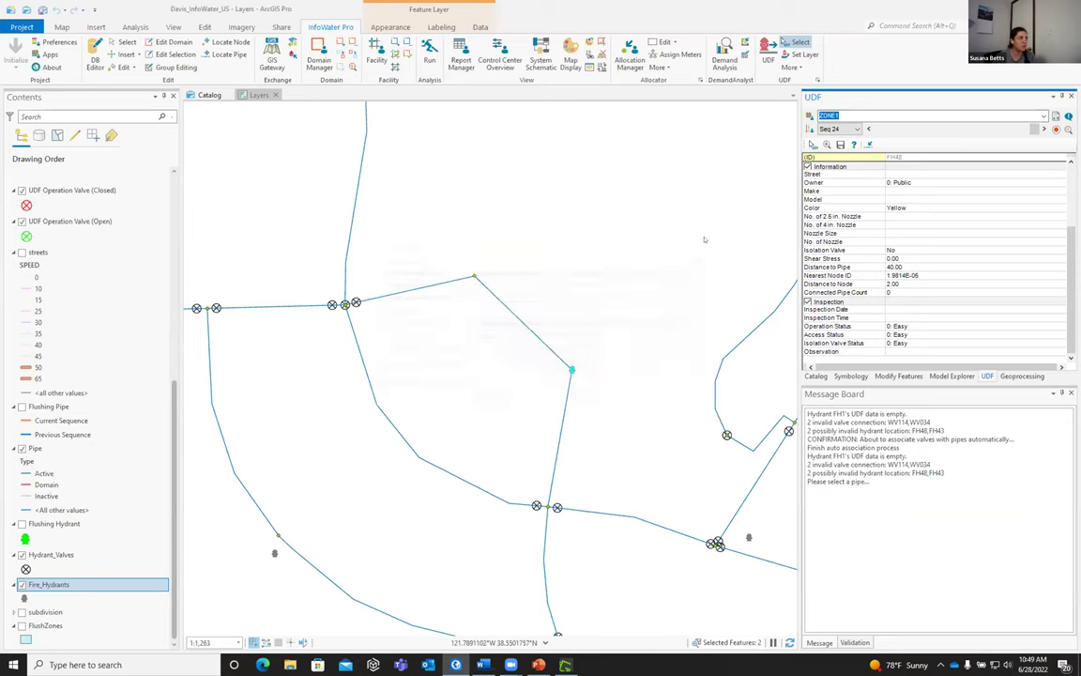
{"action": "left_click", "coordinate": [791, 67]}
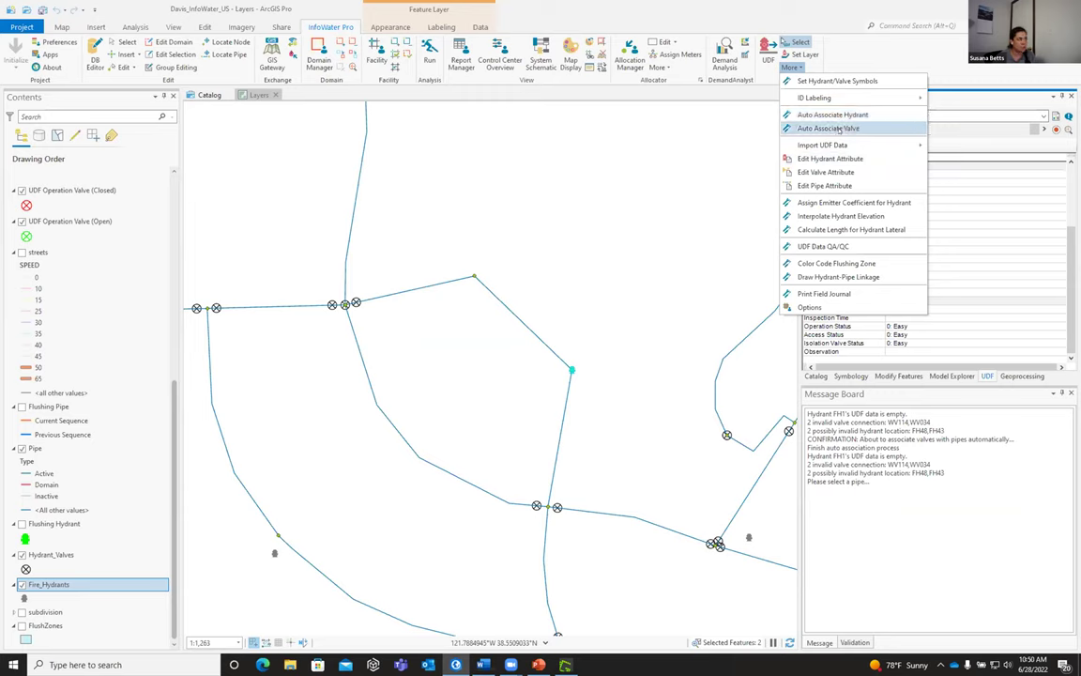
{"action": "left_click", "coordinate": [824, 246]}
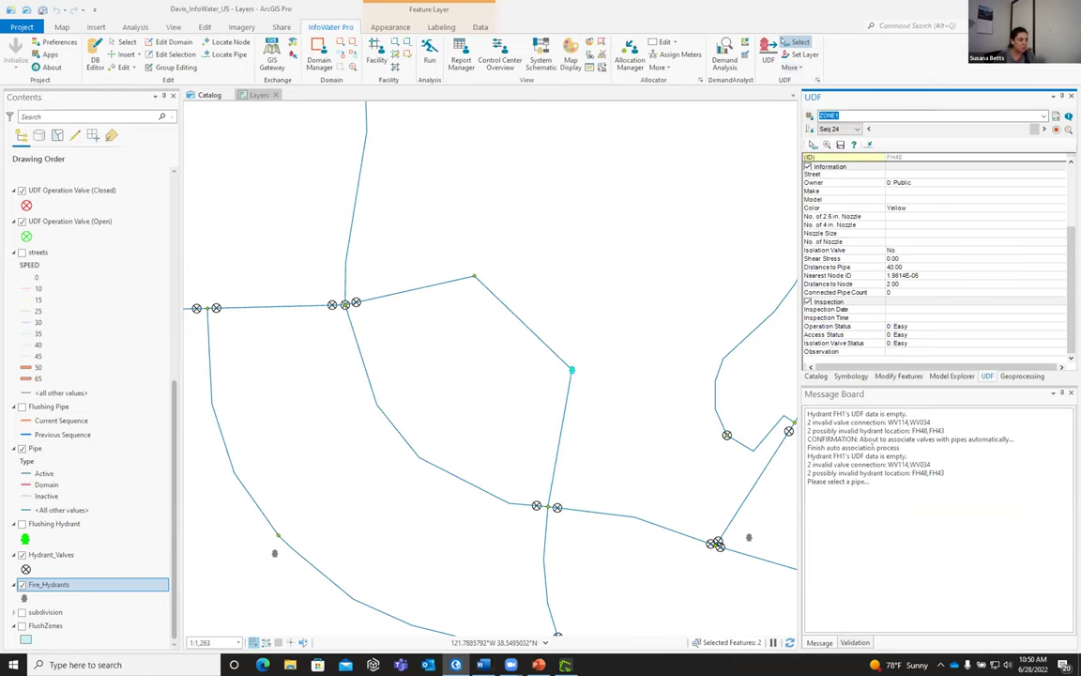
{"action": "left_click_drag", "start_coordinate": [882, 484], "coordinate": [807, 439]}
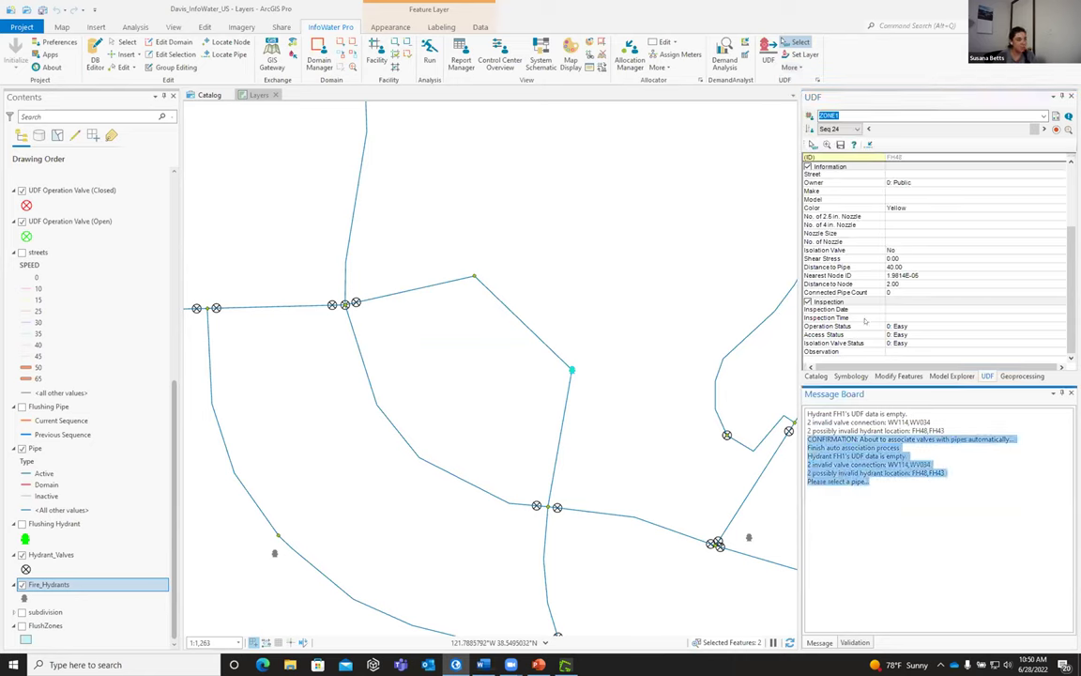
{"action": "left_click_drag", "start_coordinate": [553, 354], "coordinate": [587, 380]}
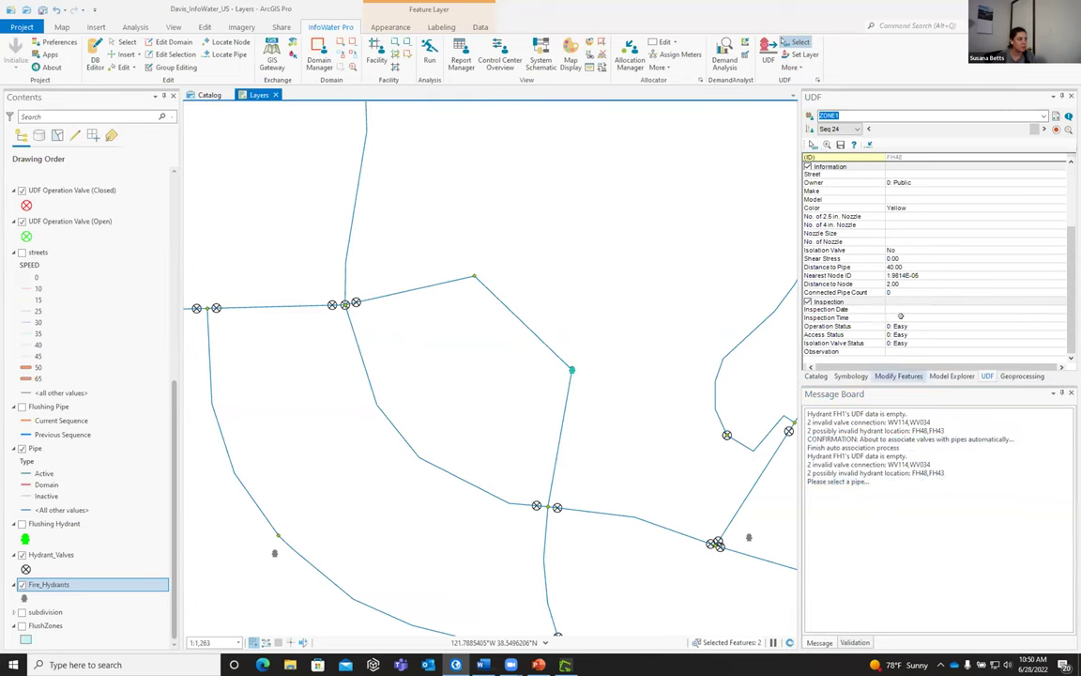
{"action": "left_click", "coordinate": [831, 258]}
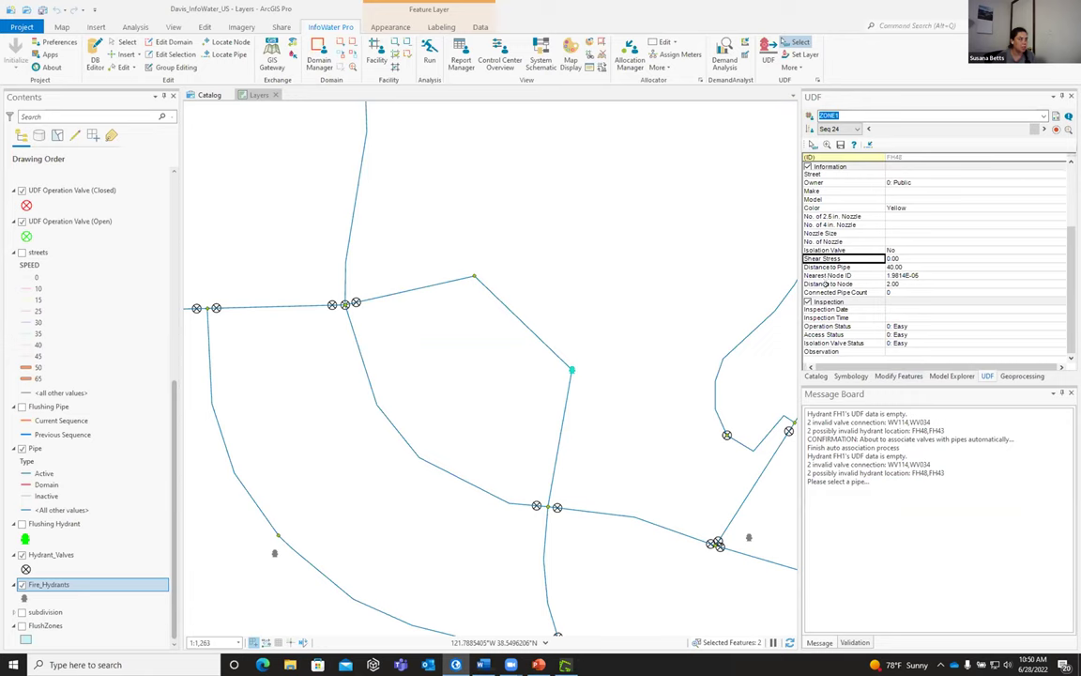
{"action": "left_click", "coordinate": [828, 292]}
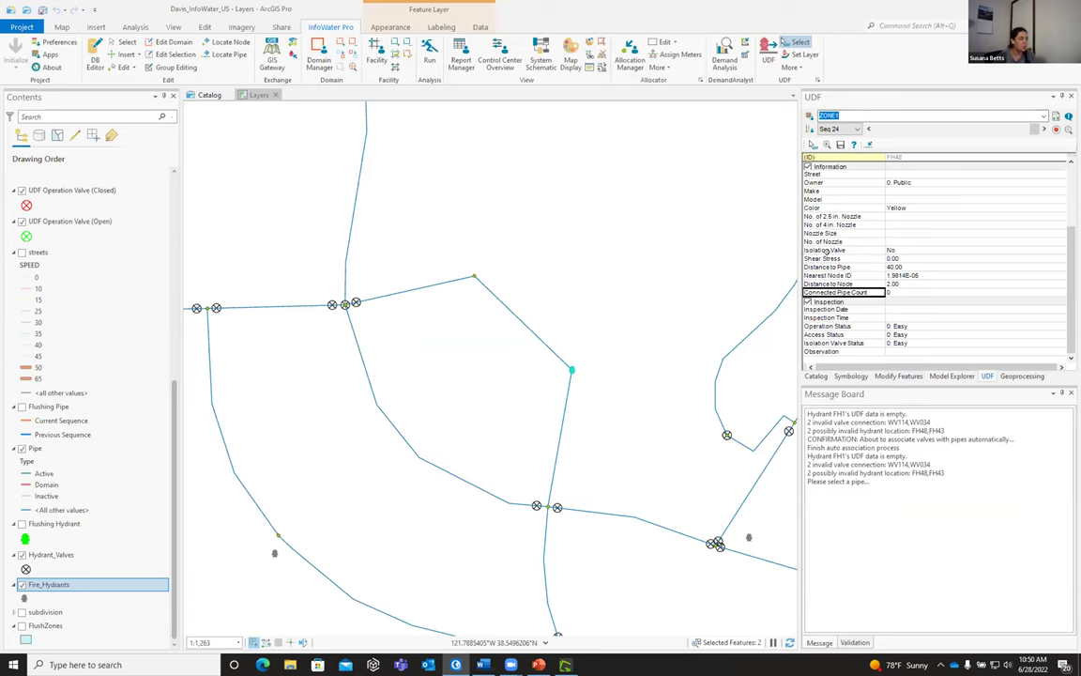
{"action": "left_click", "coordinate": [791, 67]}
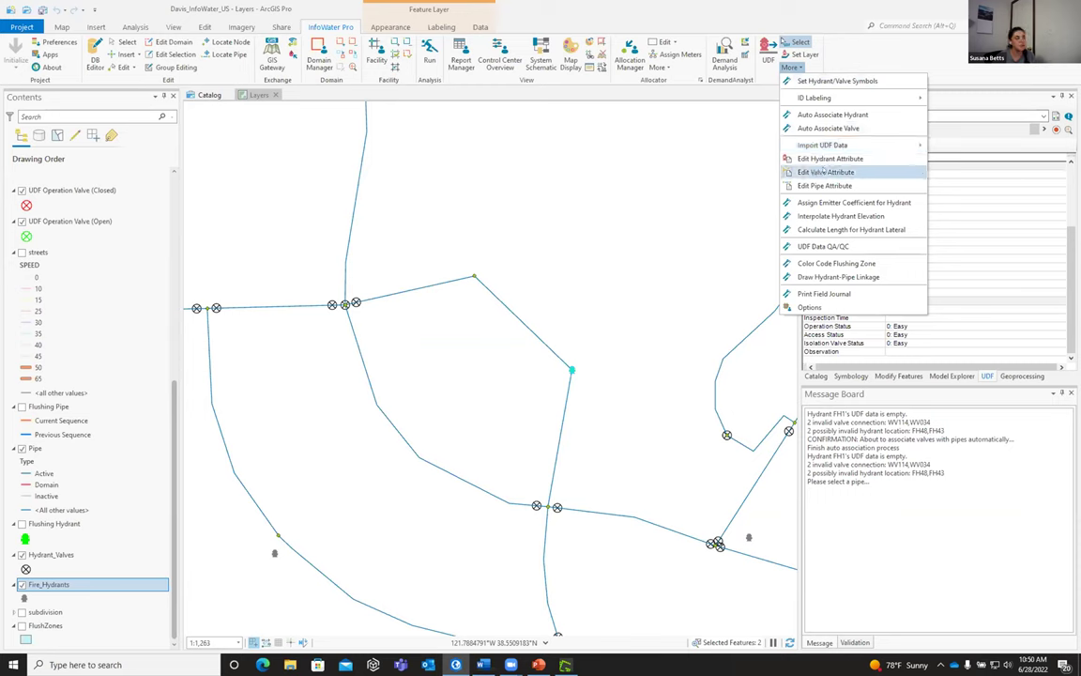
{"action": "left_click", "coordinate": [809, 159]}
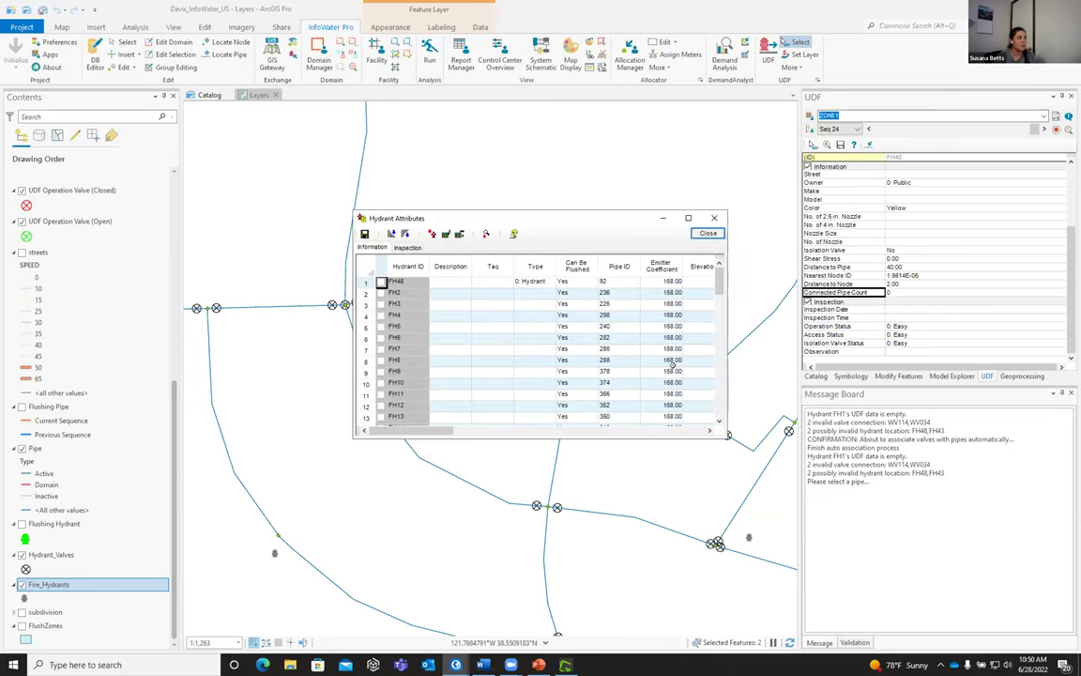
{"action": "left_click", "coordinate": [708, 232]}
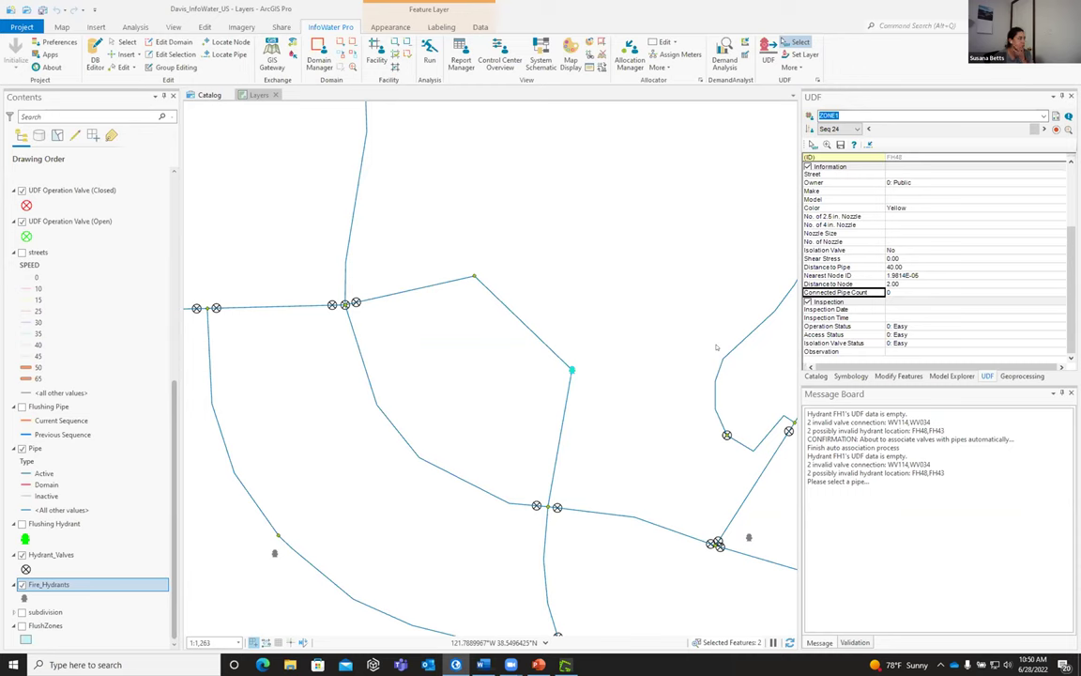
{"action": "scroll", "coordinate": [716, 347], "scroll_direction": "down", "scroll_amount": 5}
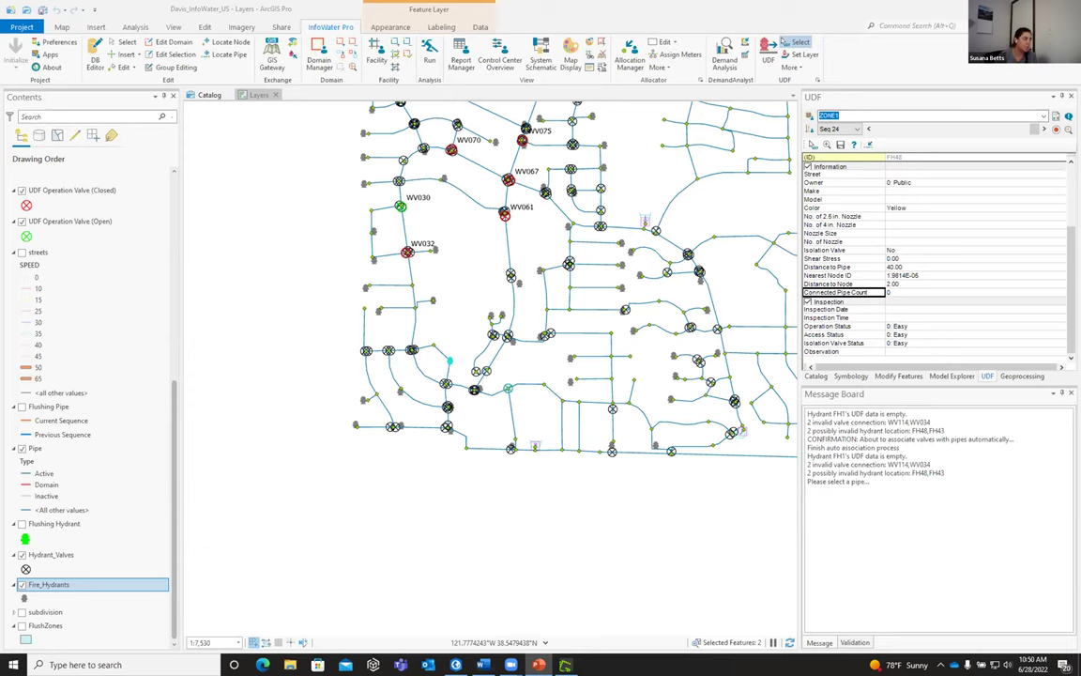
Zoom the map out with the mouse wheel
{"action": "scroll", "coordinate": [308, 471], "scroll_direction": "down", "scroll_amount": 1}
{"action": "scroll", "coordinate": [308, 471], "scroll_direction": "down", "scroll_amount": 1}
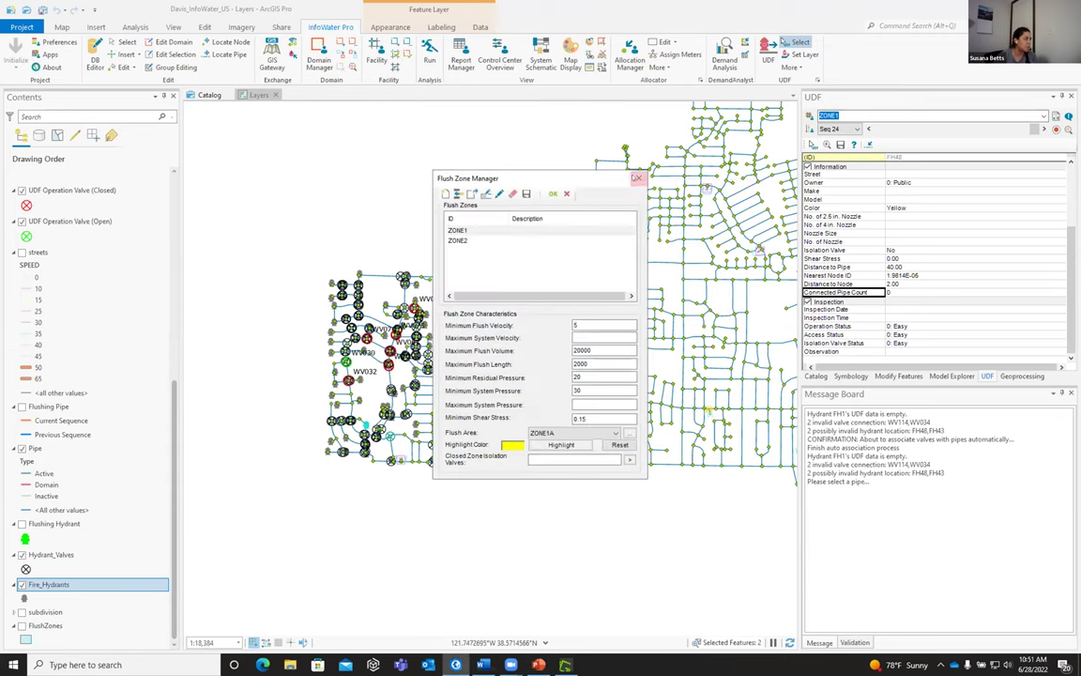
Close the Flush Zone Manager and turn on the FlushZones layer
{"action": "left_click", "coordinate": [639, 177]}
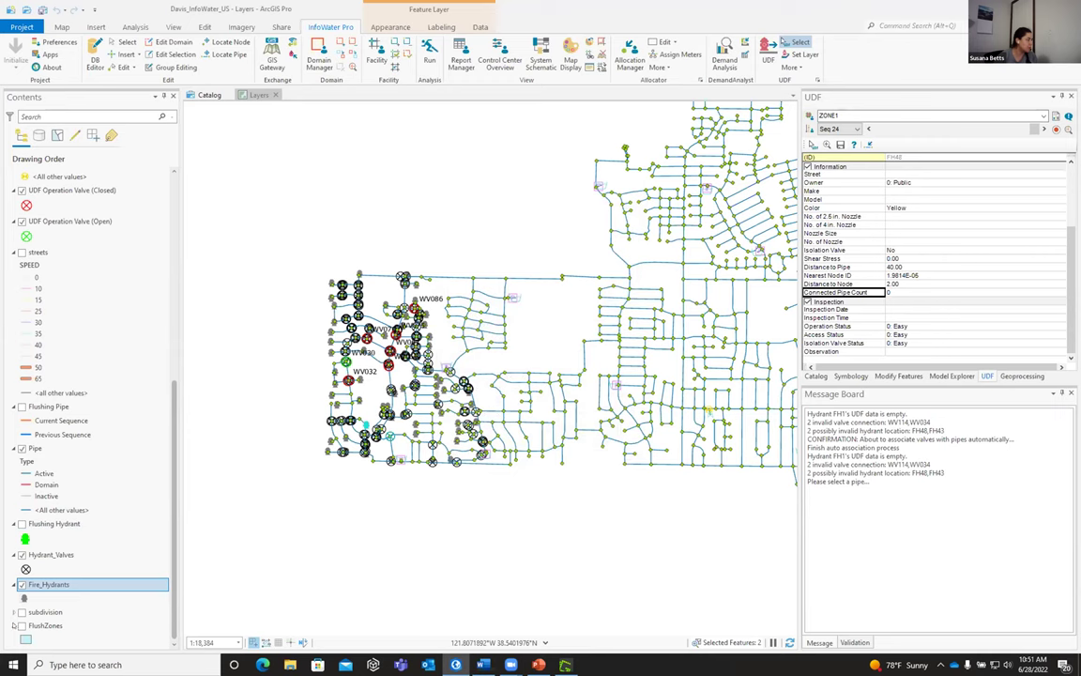
{"action": "left_click", "coordinate": [22, 625]}
{"action": "scroll", "coordinate": [451, 292], "scroll_direction": "down", "scroll_amount": 2}
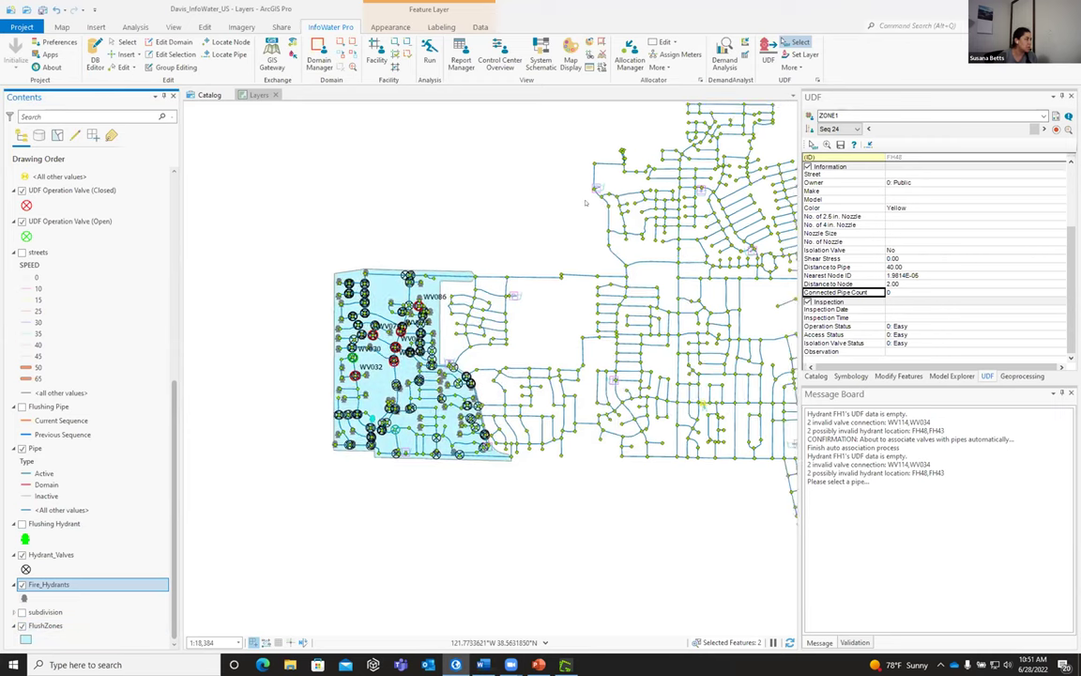
Check the FlushZones attribute table, then zoom in on the ZONE1 polygon over the western network
{"action": "left_click", "coordinate": [47, 625]}
{"action": "right_click", "coordinate": [56, 625]}
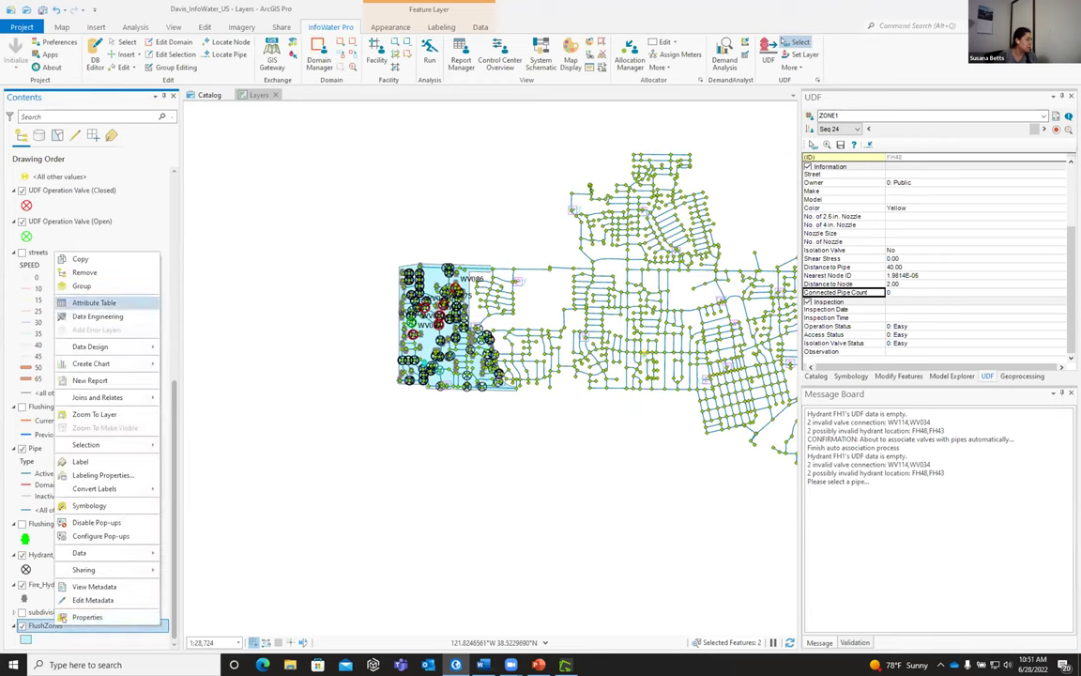
{"action": "left_click", "coordinate": [94, 302]}
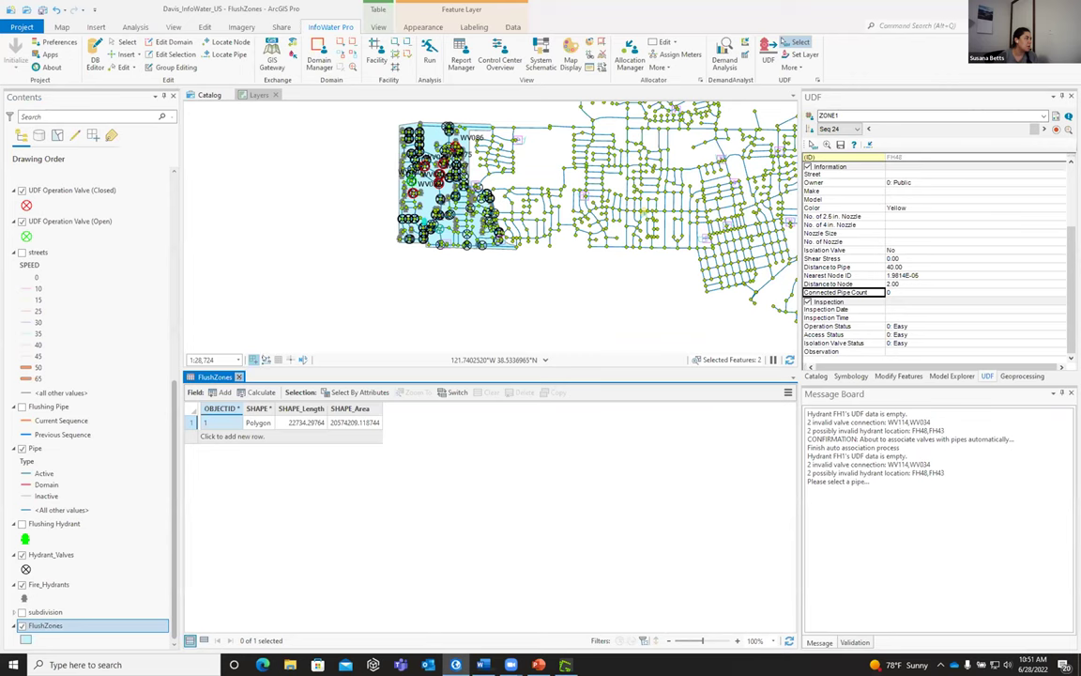
{"action": "left_click", "coordinate": [239, 377]}
{"action": "scroll", "coordinate": [433, 345], "scroll_direction": "up", "scroll_amount": 2}
{"action": "scroll", "coordinate": [434, 345], "scroll_direction": "up", "scroll_amount": 2}
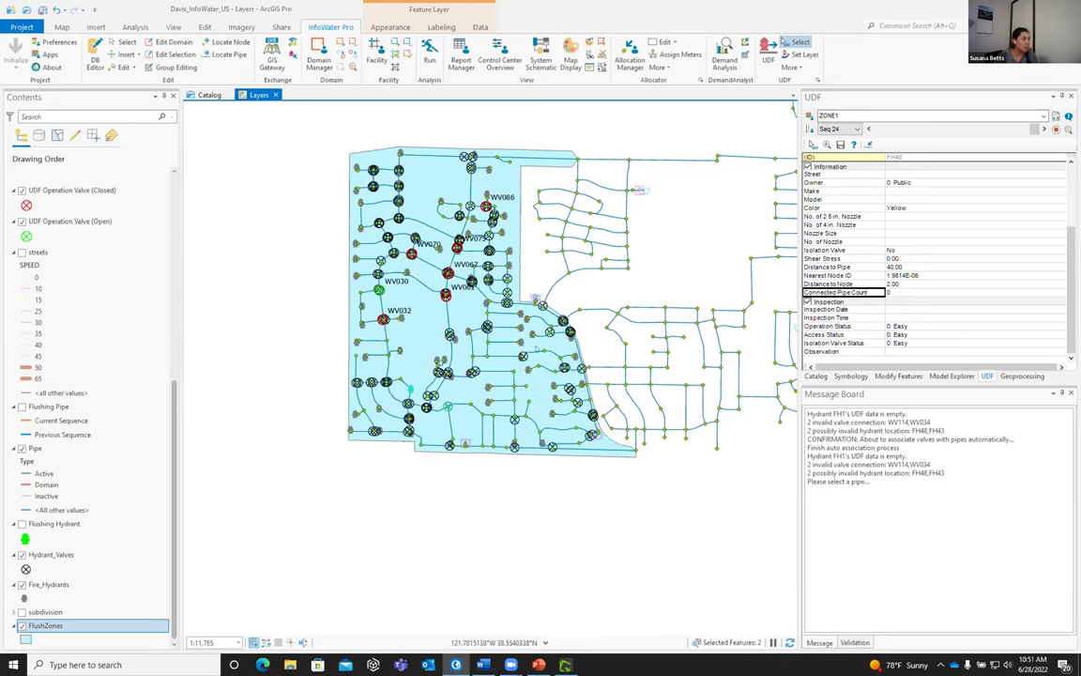
{"action": "scroll", "coordinate": [219, 301], "scroll_direction": "down", "scroll_amount": 4}
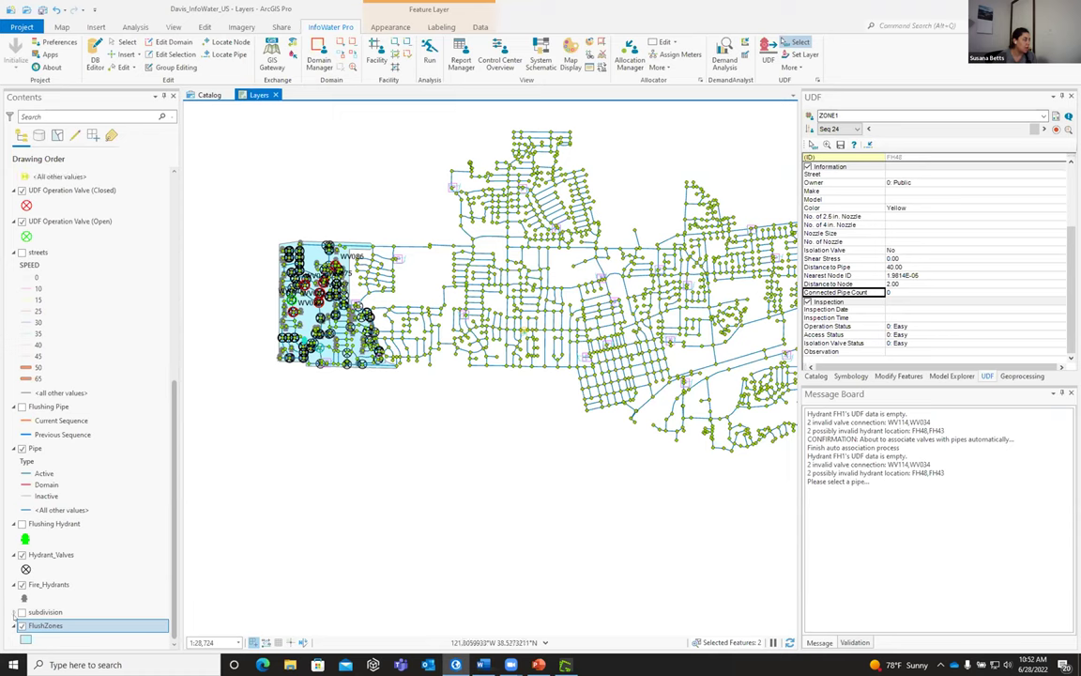
Show the subdivision CLUSTER layer briefly, hide it again, and turn on the streets layer
{"action": "left_click", "coordinate": [14, 611]}
{"action": "scroll", "coordinate": [84, 526], "scroll_direction": "down", "scroll_amount": 2}
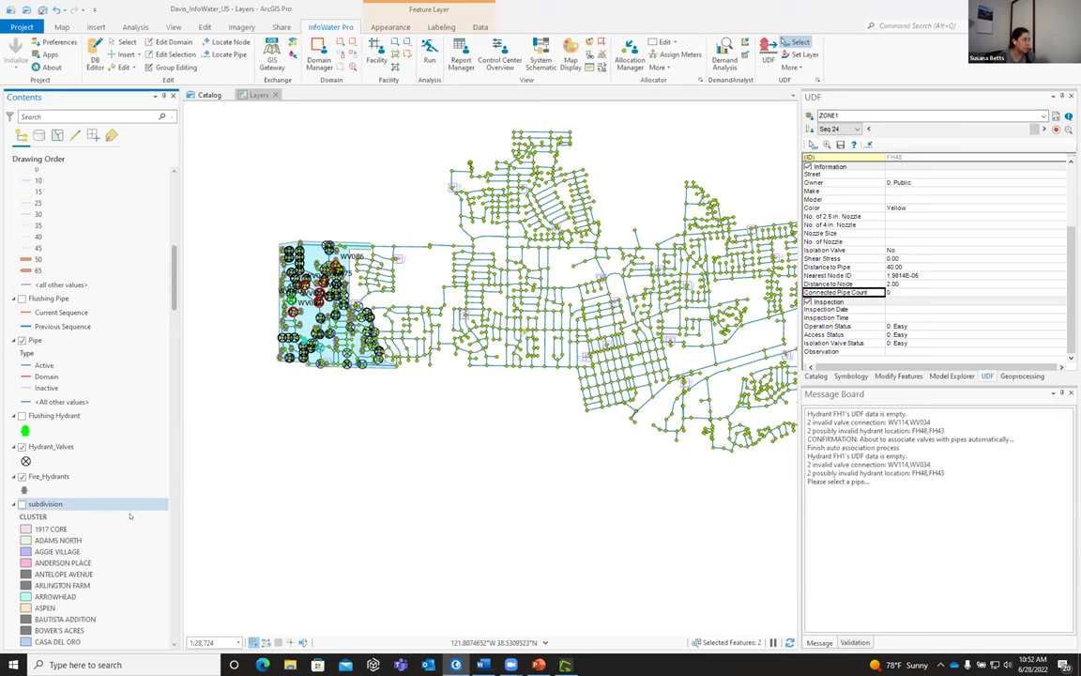
{"action": "left_click", "coordinate": [21, 504]}
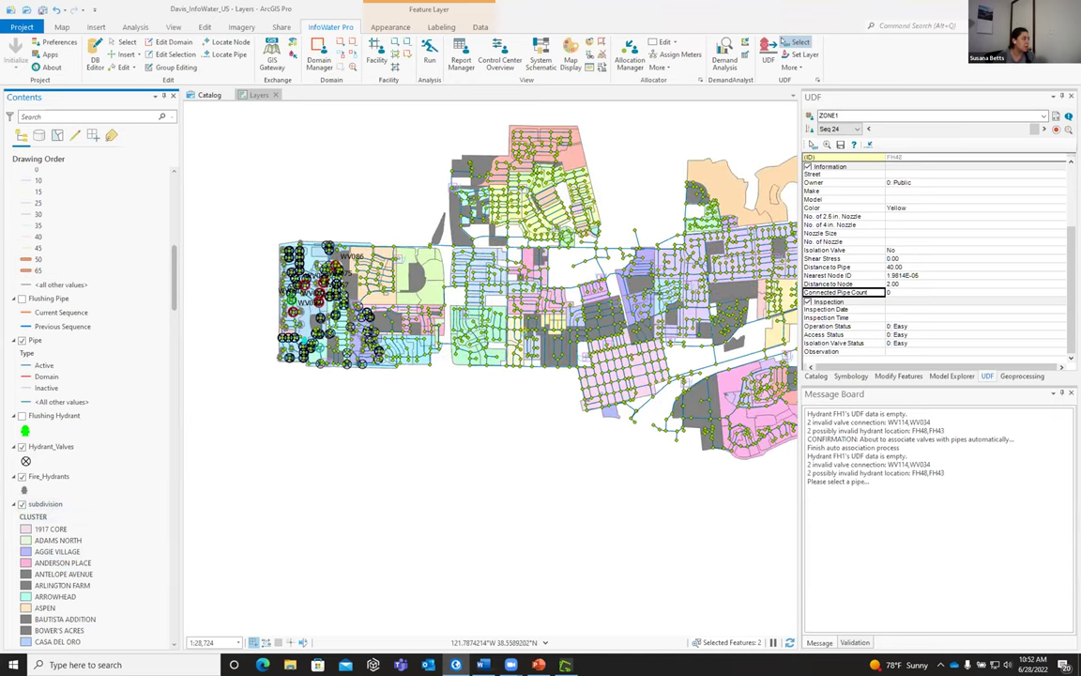
{"action": "scroll", "coordinate": [230, 290], "scroll_direction": "up", "scroll_amount": 3}
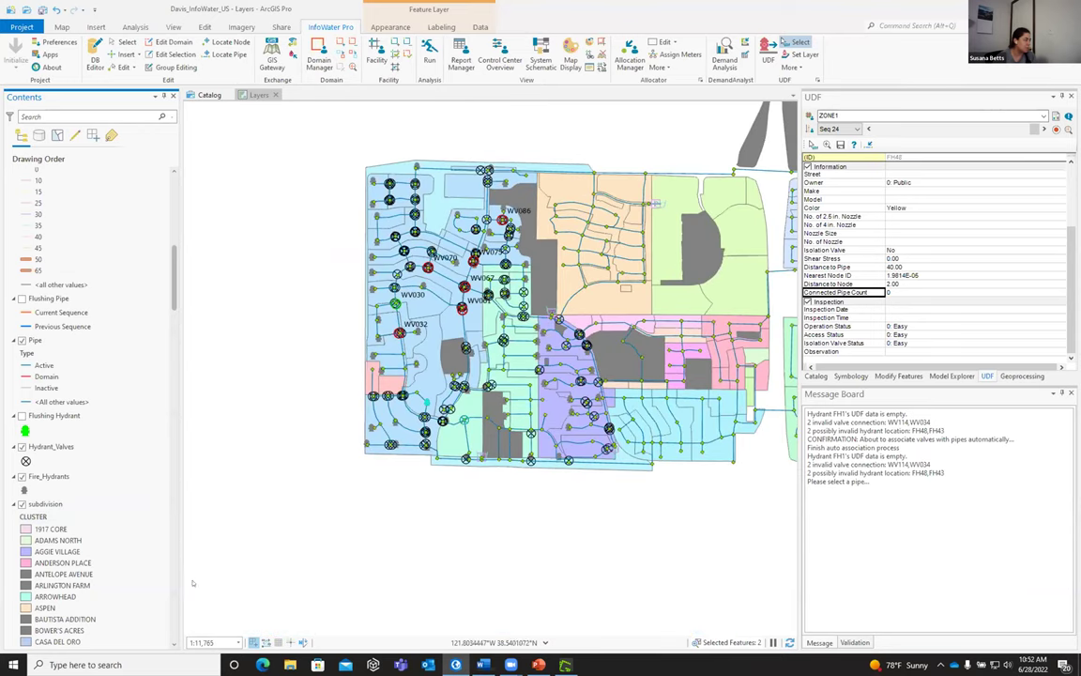
{"action": "left_click", "coordinate": [21, 504]}
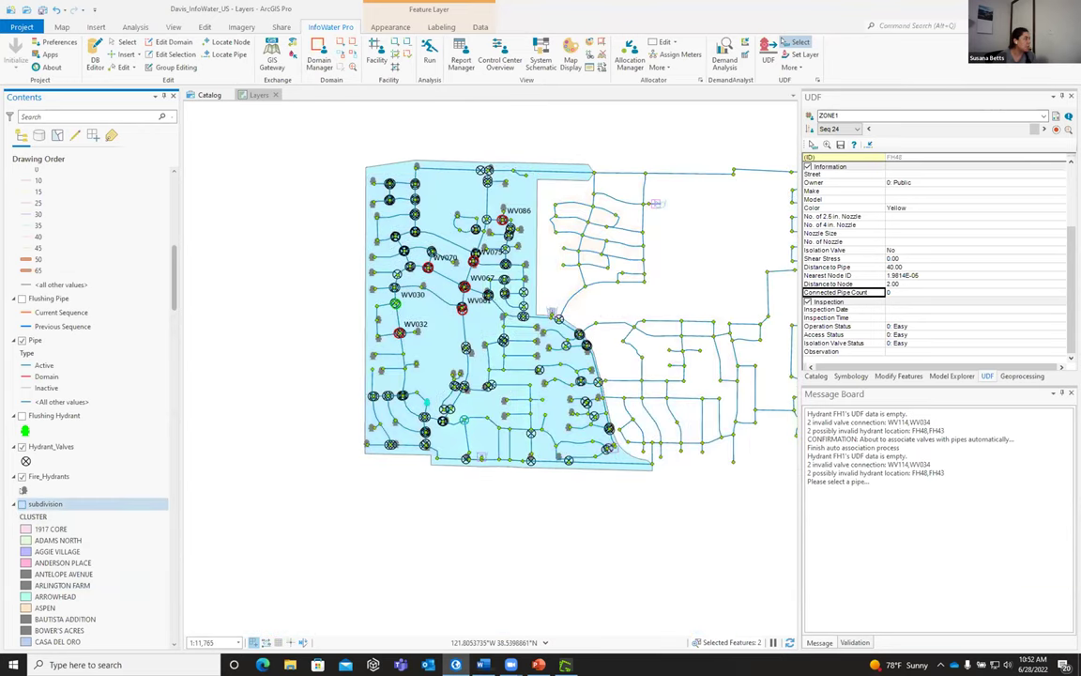
{"action": "scroll", "coordinate": [23, 309], "scroll_direction": "up", "scroll_amount": 5}
{"action": "left_click", "coordinate": [21, 307]}
{"action": "scroll", "coordinate": [84, 375], "scroll_direction": "down", "scroll_amount": 1}
{"action": "scroll", "coordinate": [408, 473], "scroll_direction": "down", "scroll_amount": 2}
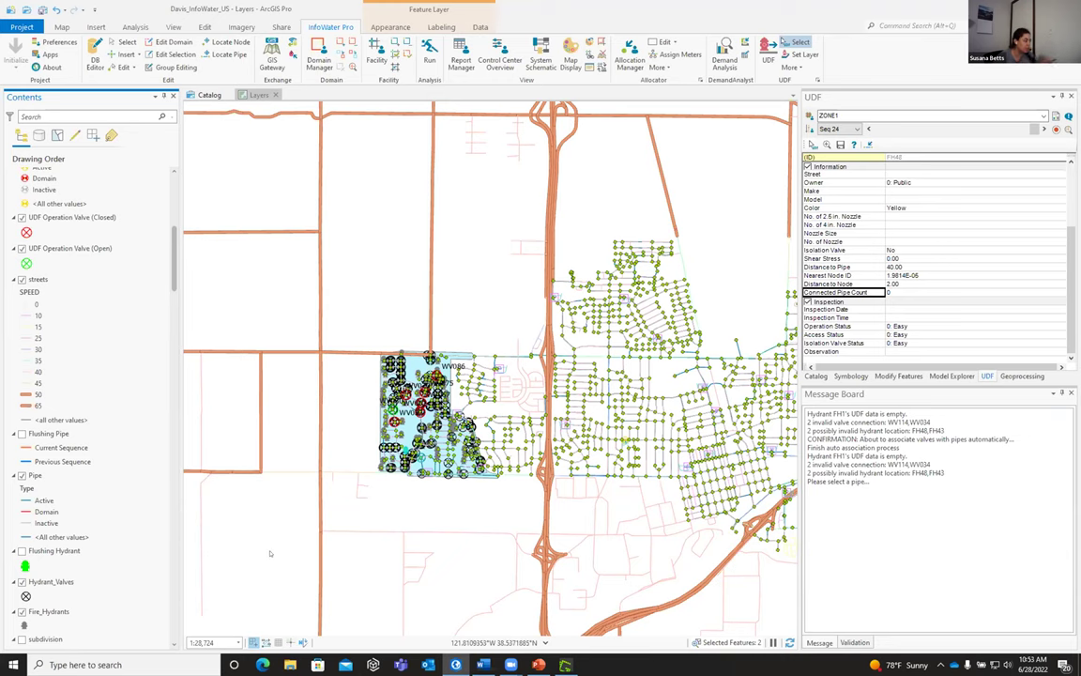
Zoom out to the whole light-blue ZONE1 flush zone and open the UDF More command list
{"action": "scroll", "coordinate": [547, 439], "scroll_direction": "up", "scroll_amount": 1}
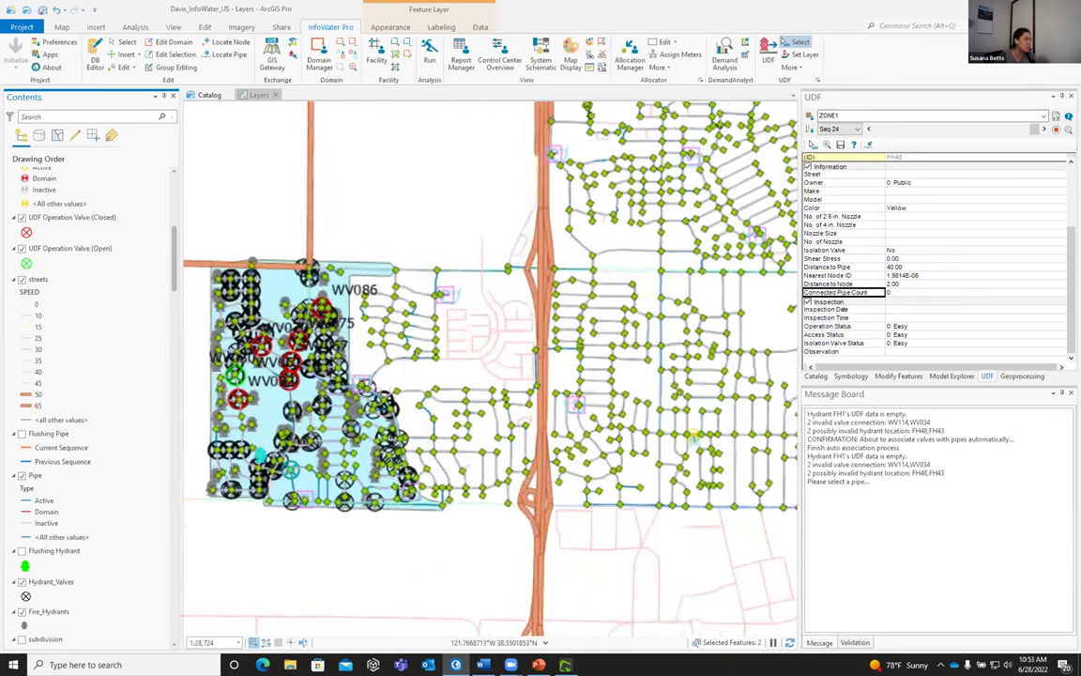
{"action": "scroll", "coordinate": [547, 439], "scroll_direction": "down", "scroll_amount": 2}
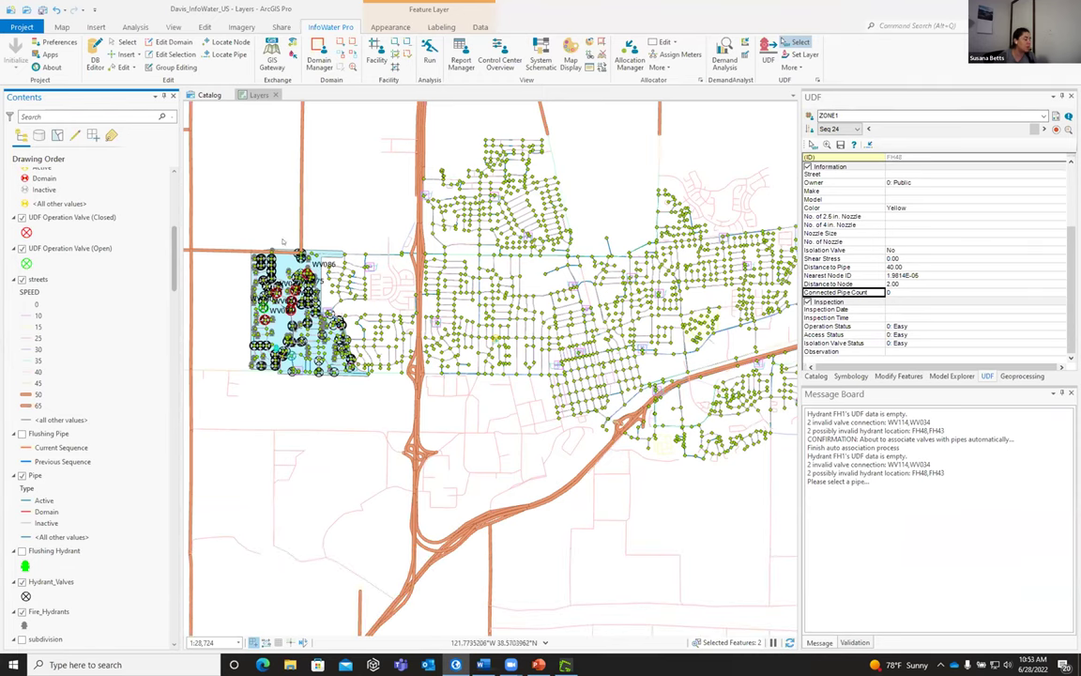
{"action": "scroll", "coordinate": [273, 273], "scroll_direction": "up", "scroll_amount": 2}
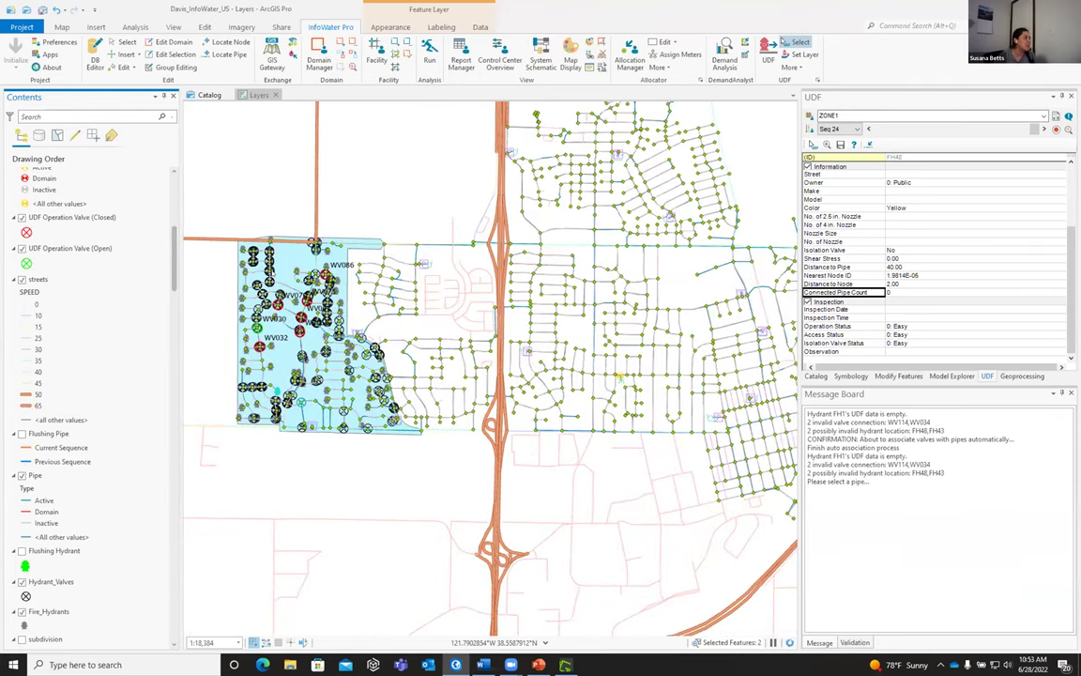
{"action": "scroll", "coordinate": [277, 268], "scroll_direction": "up", "scroll_amount": 1}
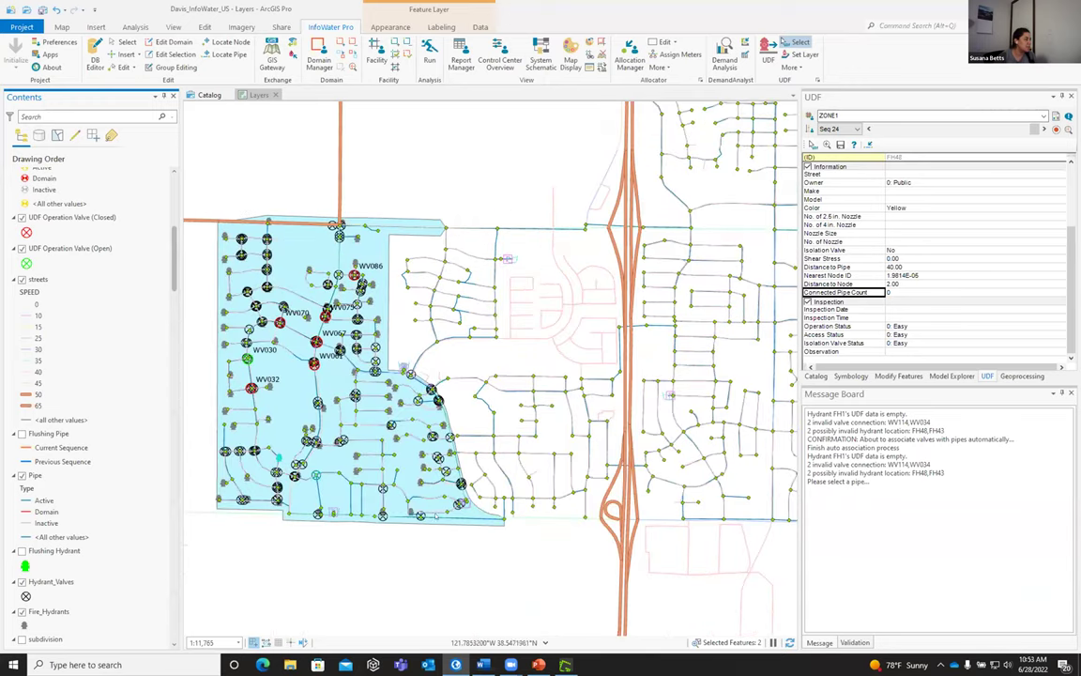
{"action": "scroll", "coordinate": [403, 449], "scroll_direction": "up", "scroll_amount": 2}
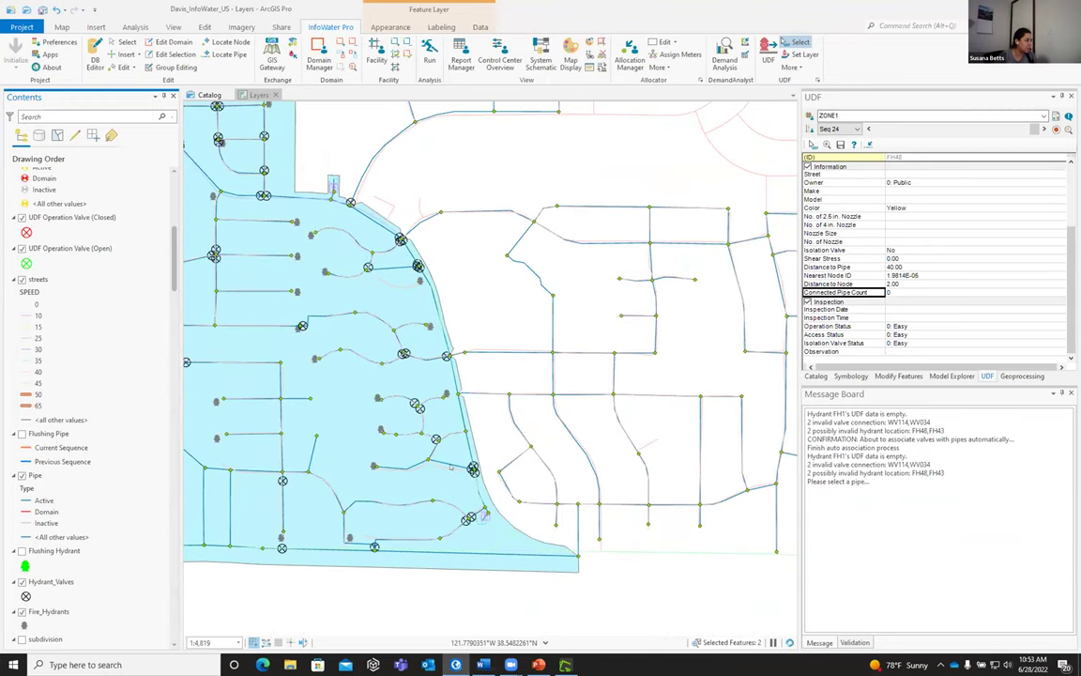
{"action": "scroll", "coordinate": [452, 467], "scroll_direction": "up", "scroll_amount": 2}
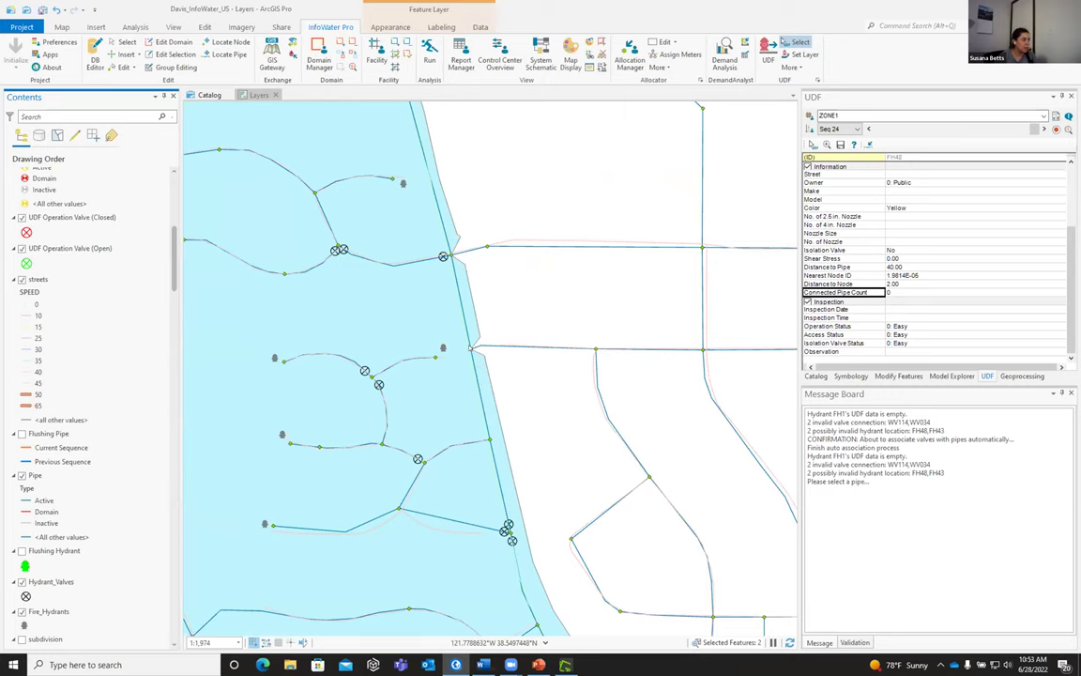
{"action": "scroll", "coordinate": [470, 348], "scroll_direction": "down", "scroll_amount": 2}
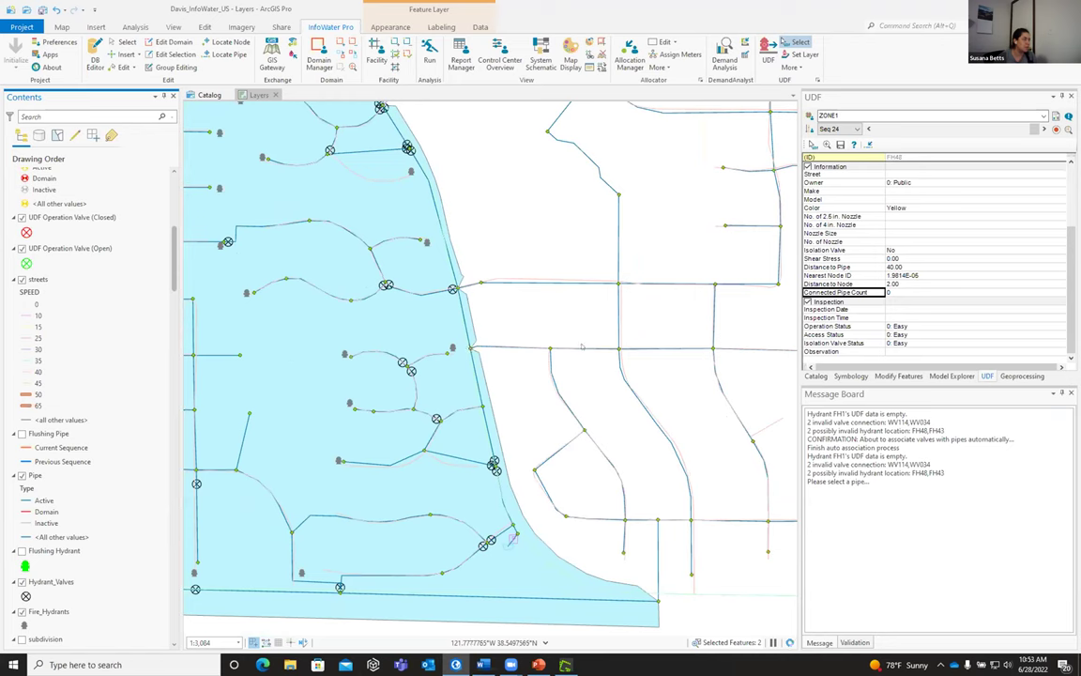
{"action": "scroll", "coordinate": [600, 375], "scroll_direction": "down", "scroll_amount": 2}
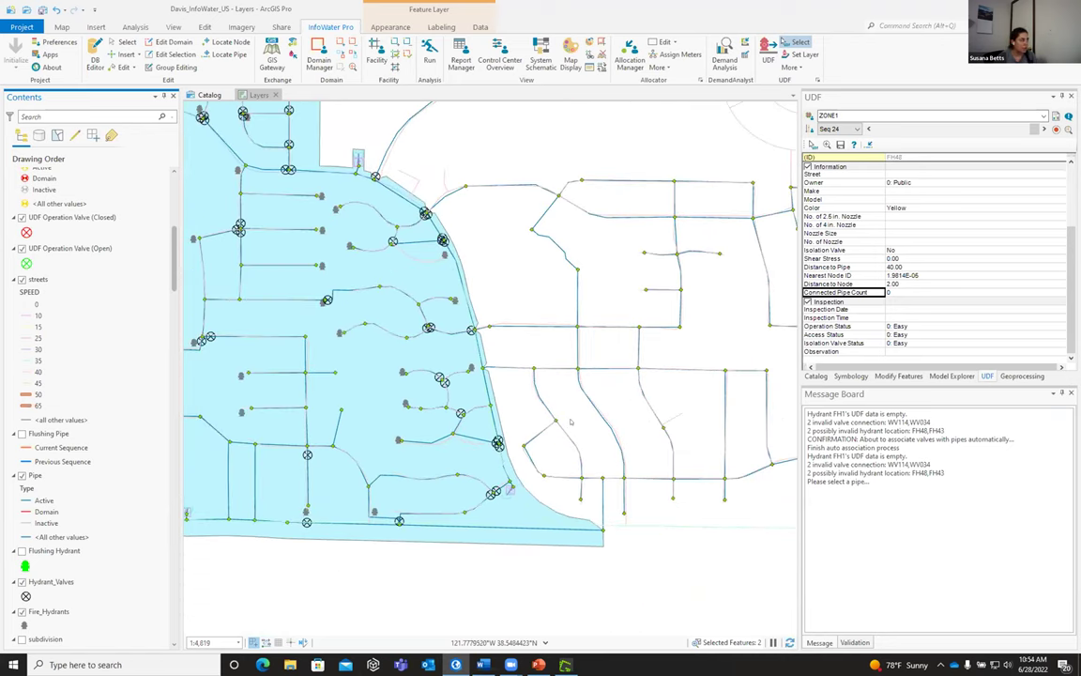
{"action": "scroll", "coordinate": [558, 429], "scroll_direction": "down", "scroll_amount": 2}
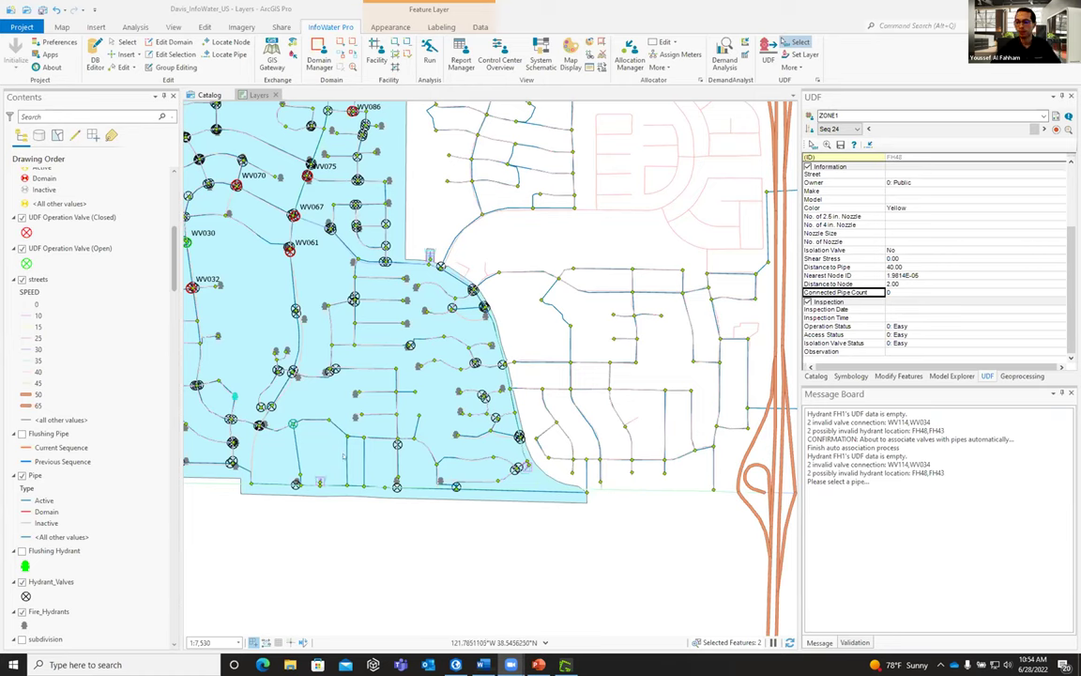
{"action": "scroll", "coordinate": [414, 447], "scroll_direction": "down", "scroll_amount": 2}
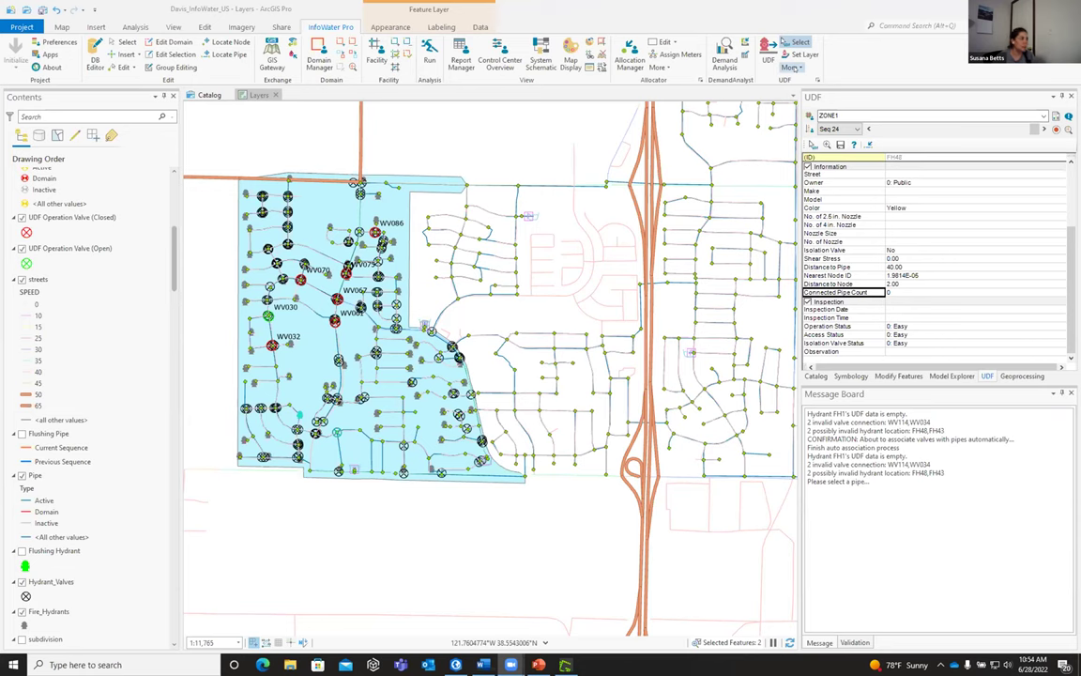
{"action": "left_click", "coordinate": [791, 67]}
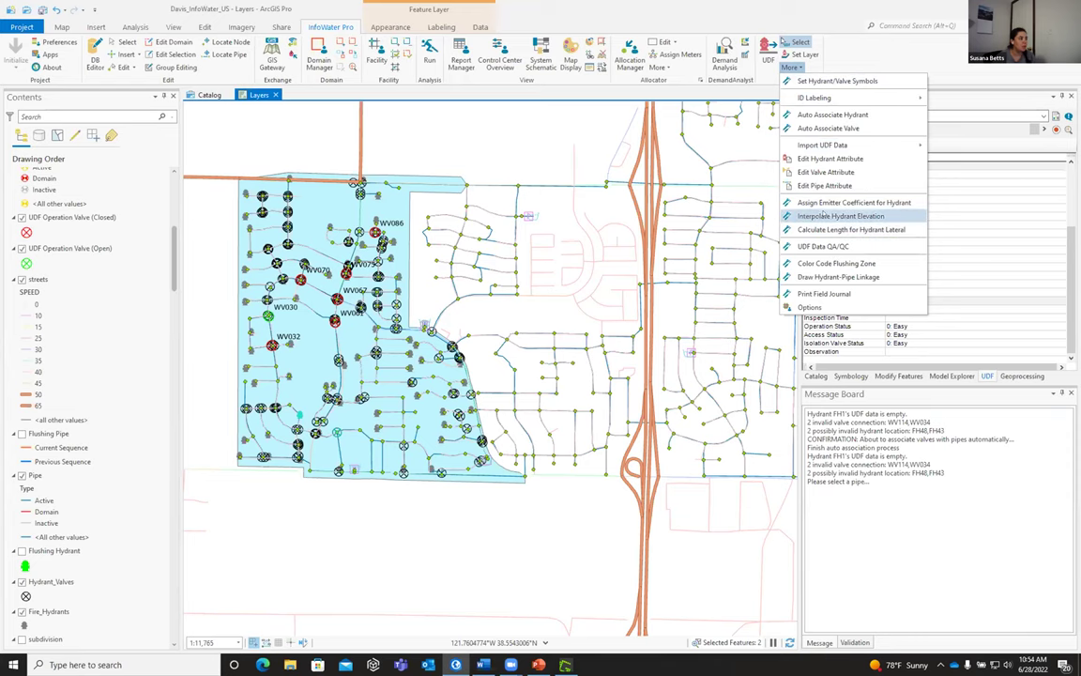
Print the field journal for sequences 23 to 24 on Letter portrait pages
{"action": "left_click", "coordinate": [824, 292]}
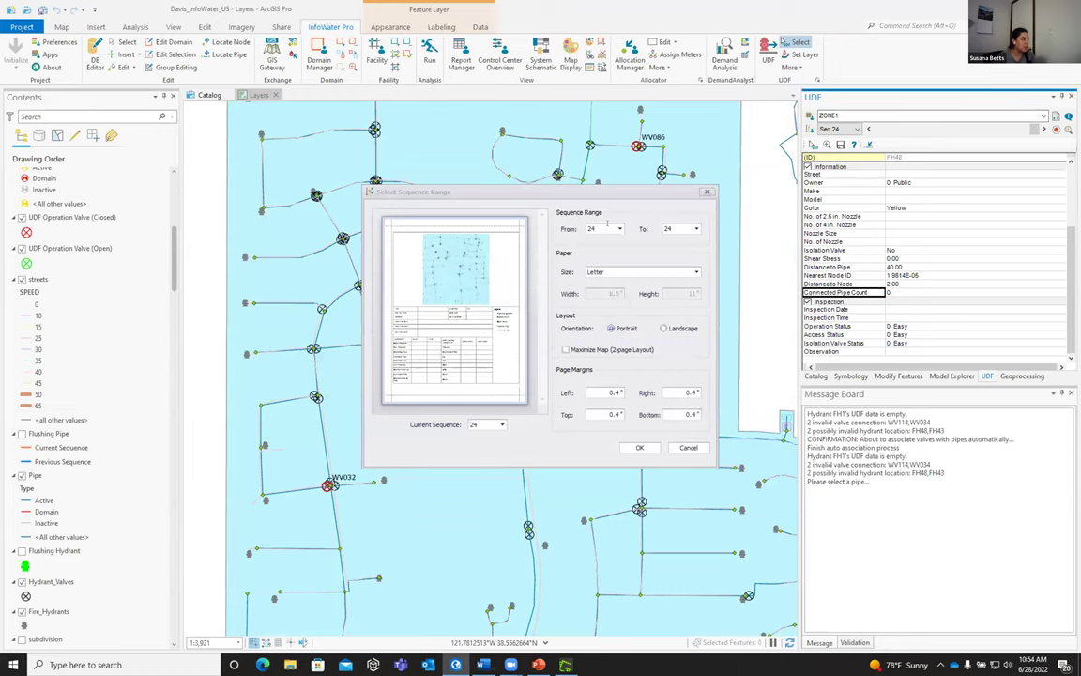
{"action": "left_click", "coordinate": [618, 229]}
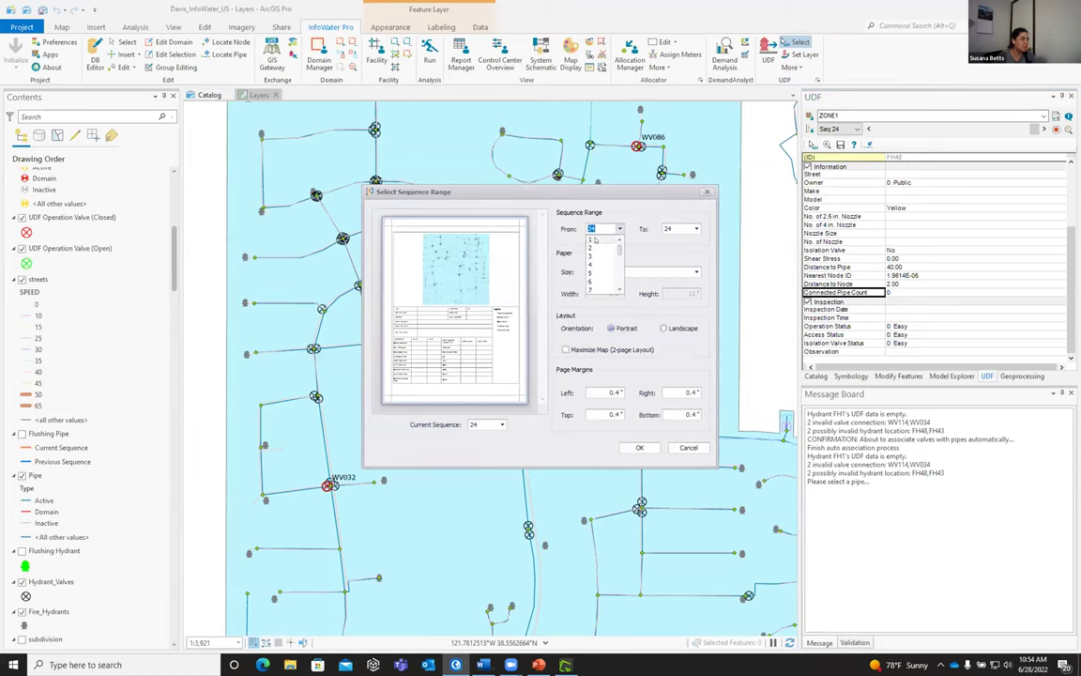
{"action": "left_click", "coordinate": [541, 218]}
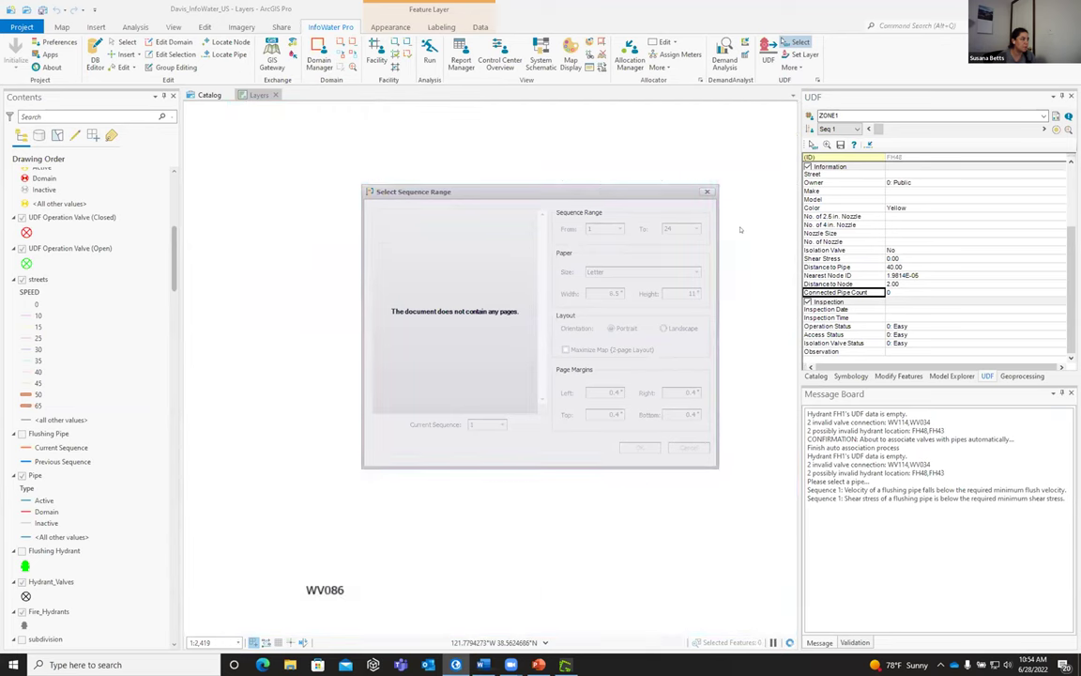
{"action": "left_click", "coordinate": [618, 229]}
{"action": "scroll", "coordinate": [600, 258], "scroll_direction": "down", "scroll_amount": 6}
{"action": "left_click", "coordinate": [596, 255]}
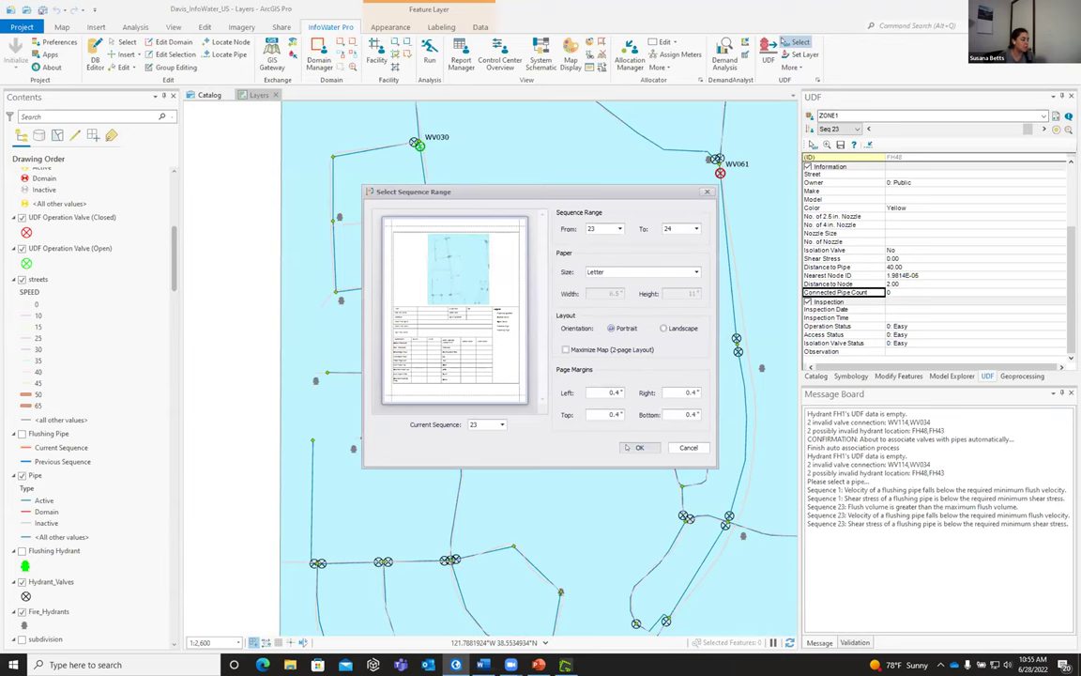
{"action": "left_click", "coordinate": [635, 447]}
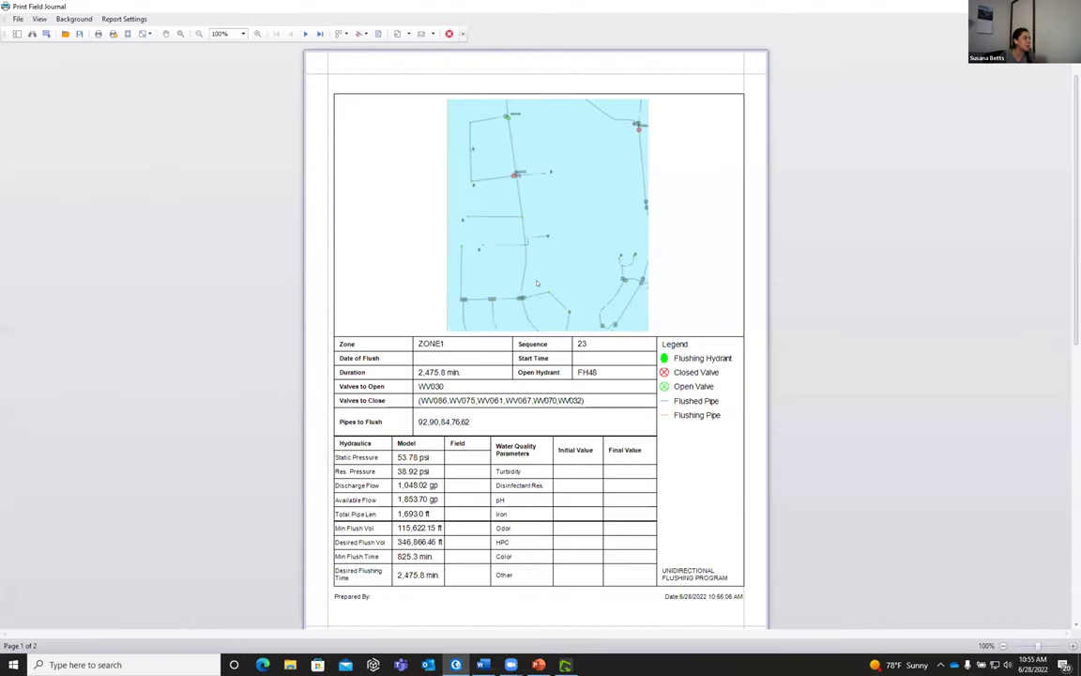
{"action": "scroll", "coordinate": [537, 283], "scroll_direction": "down", "scroll_amount": 10}
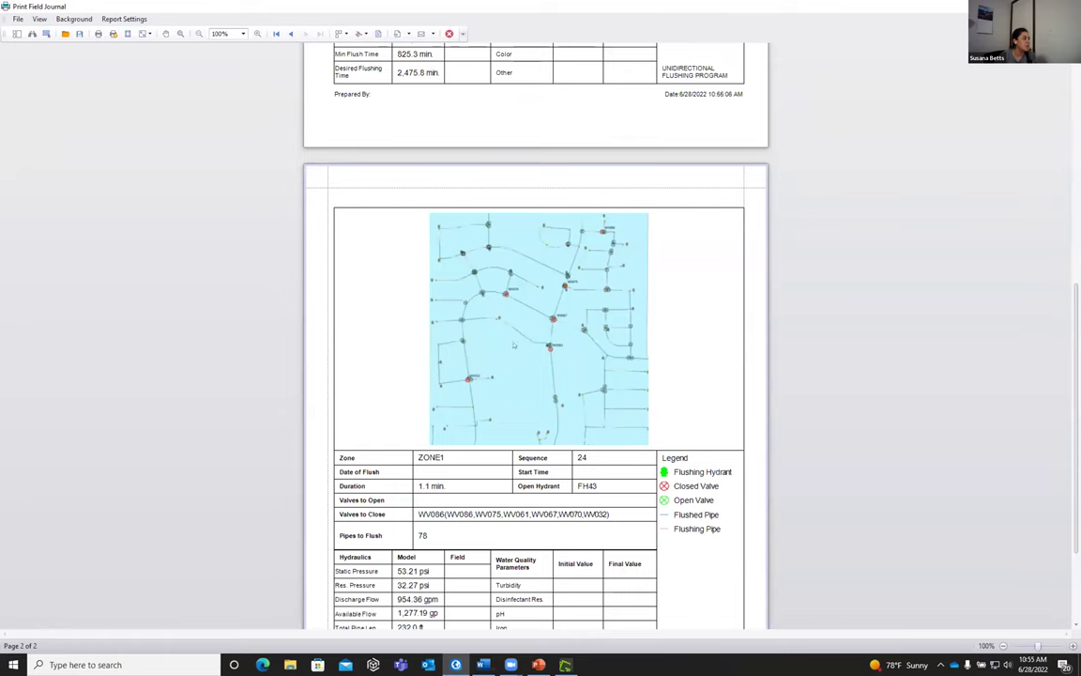
{"action": "scroll", "coordinate": [509, 364], "scroll_direction": "down", "scroll_amount": 3}
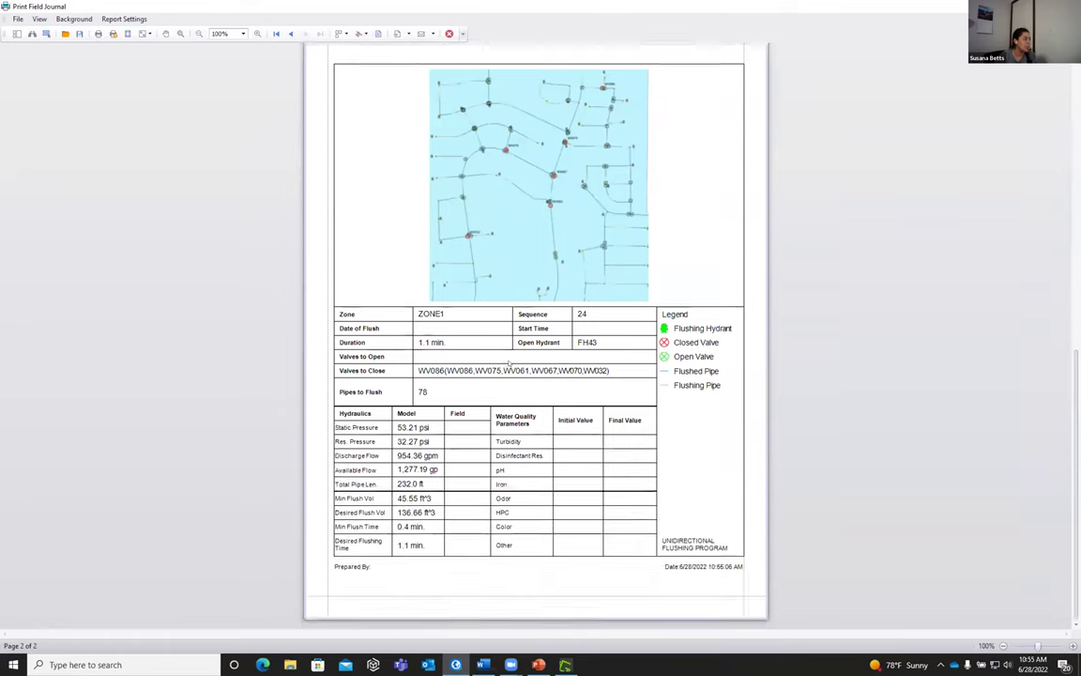
{"action": "scroll", "coordinate": [563, 281], "scroll_direction": "up", "scroll_amount": 1}
{"action": "scroll", "coordinate": [804, 331], "scroll_direction": "up", "scroll_amount": 12}
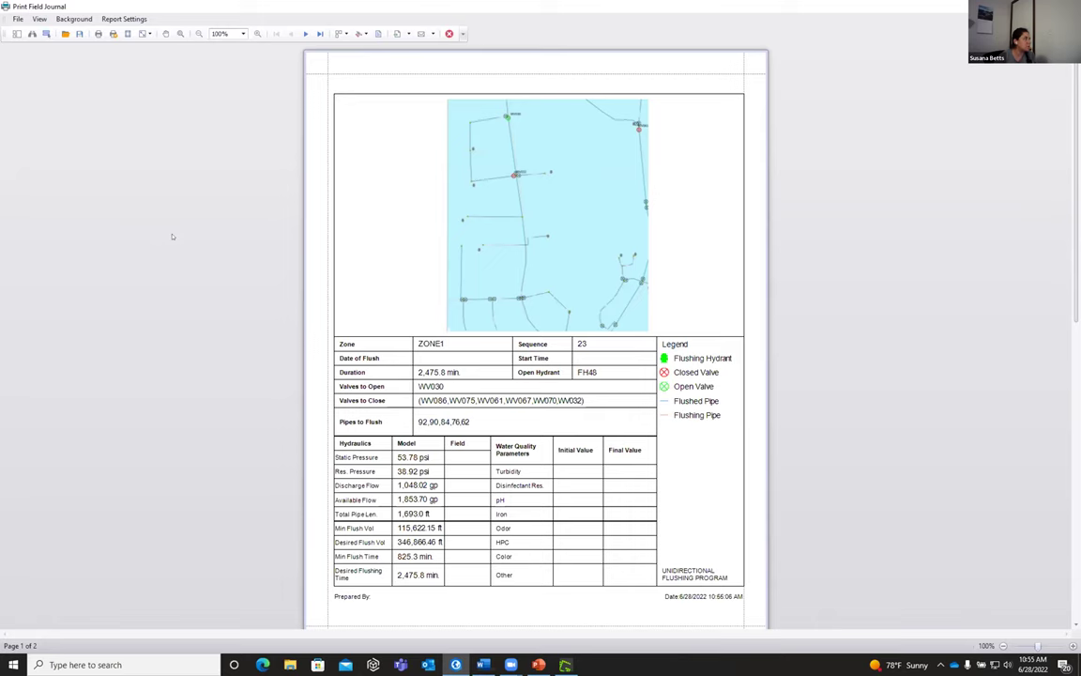
{"action": "left_click", "coordinate": [16, 19]}
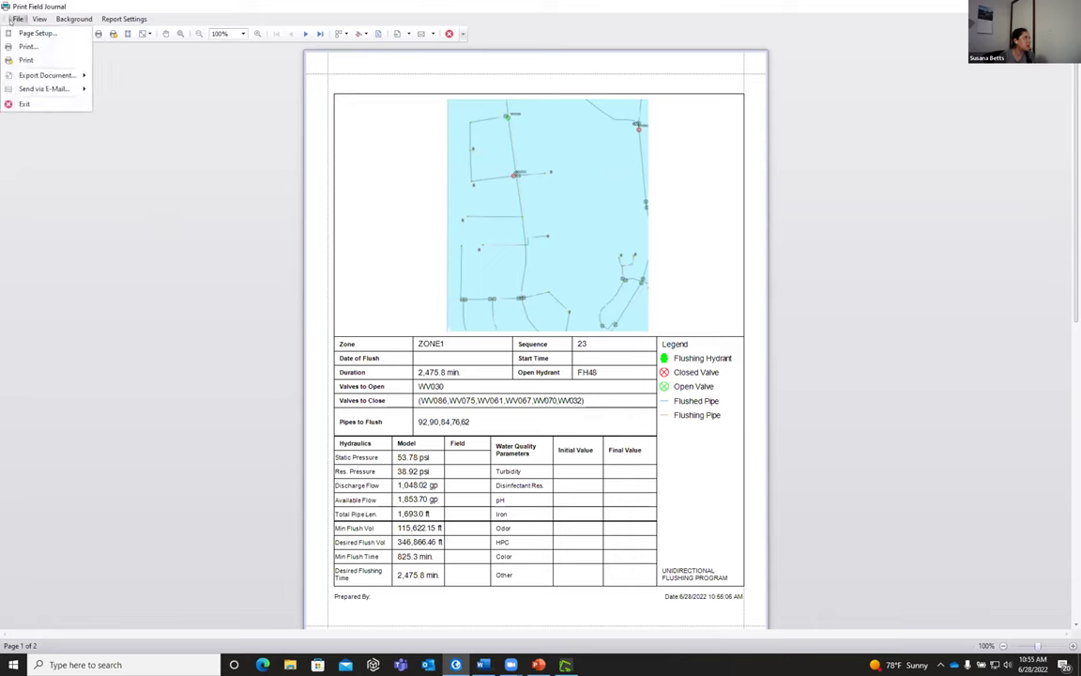
{"action": "mouse_move", "coordinate": [36, 75]}
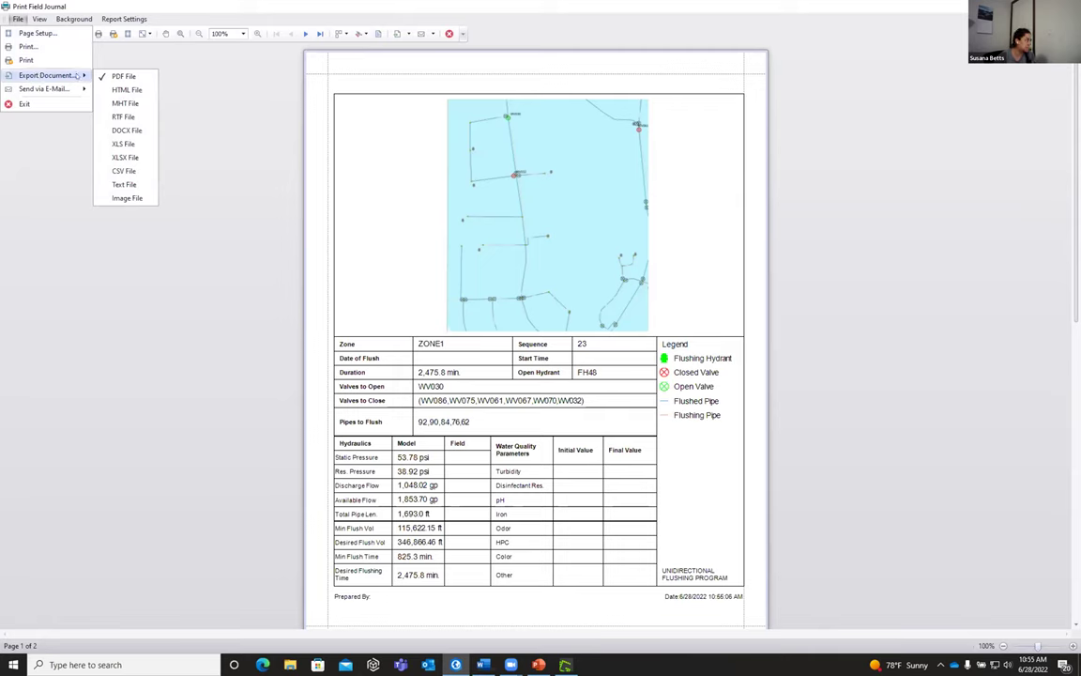
{"action": "left_click", "coordinate": [122, 118]}
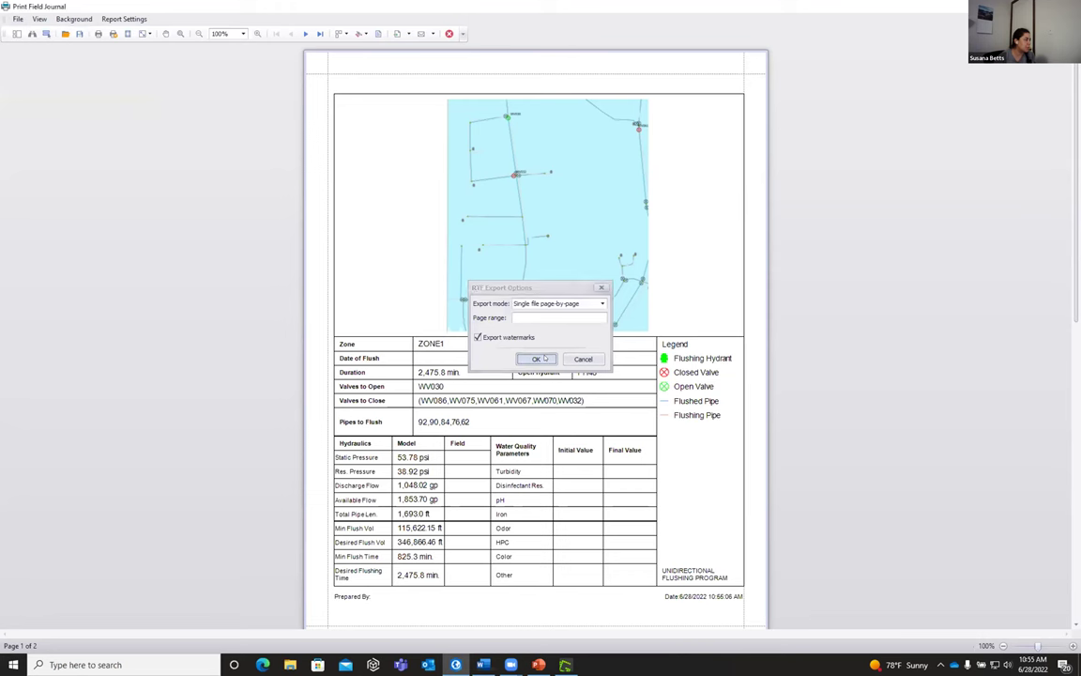
{"action": "left_click", "coordinate": [536, 359]}
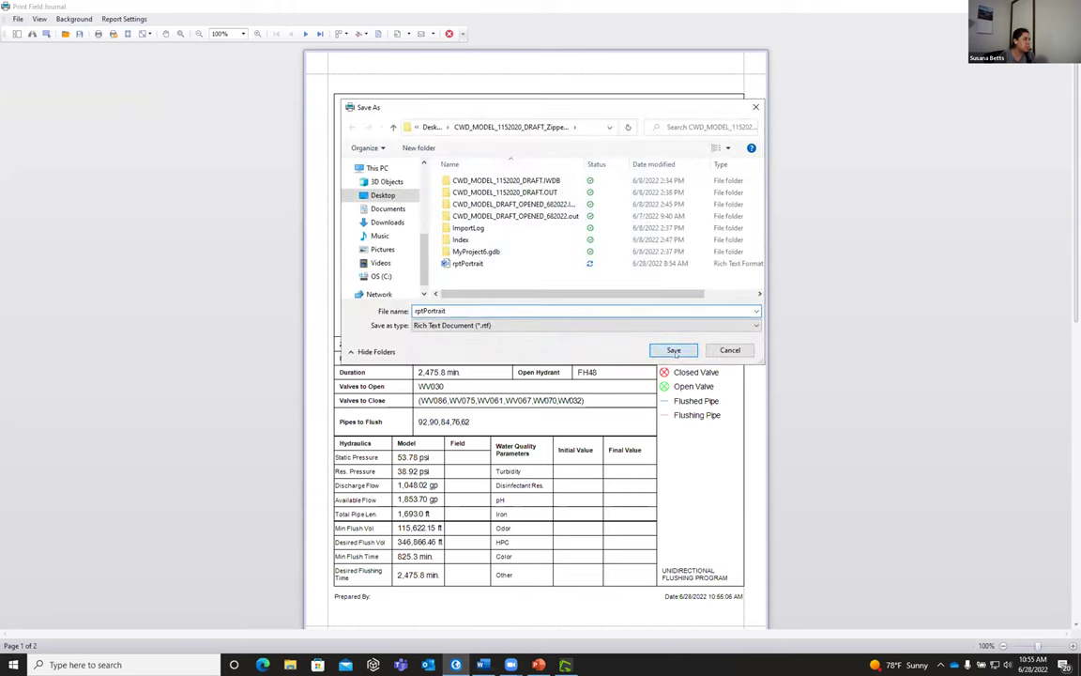
{"action": "left_click", "coordinate": [673, 351]}
{"action": "left_click", "coordinate": [565, 332]}
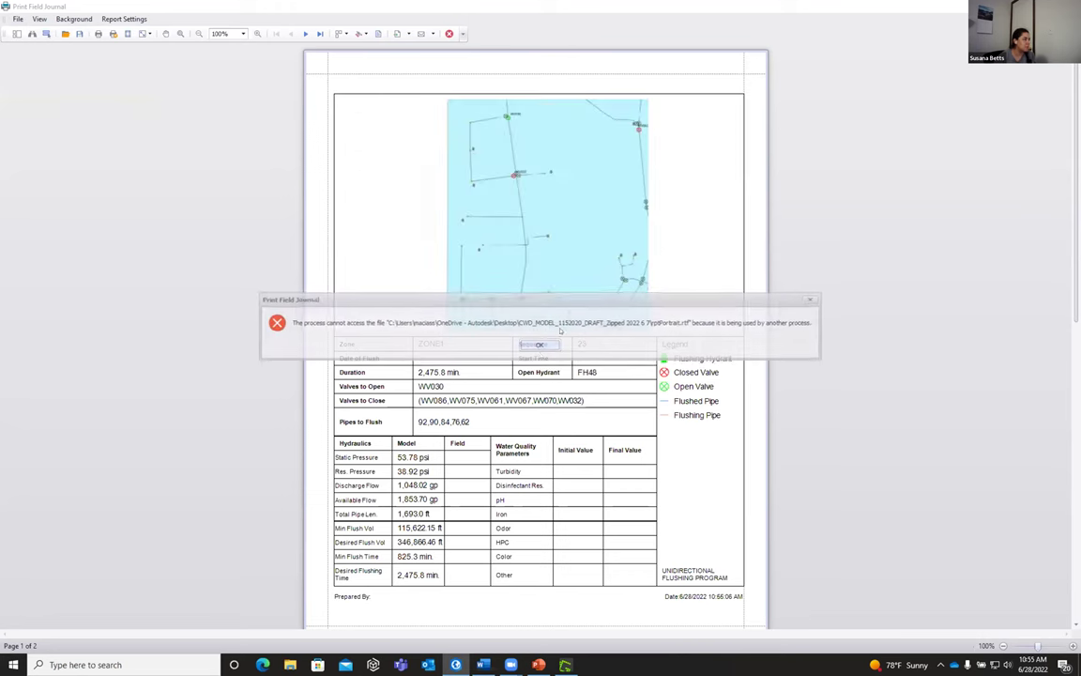
{"action": "key", "text": "Return"}
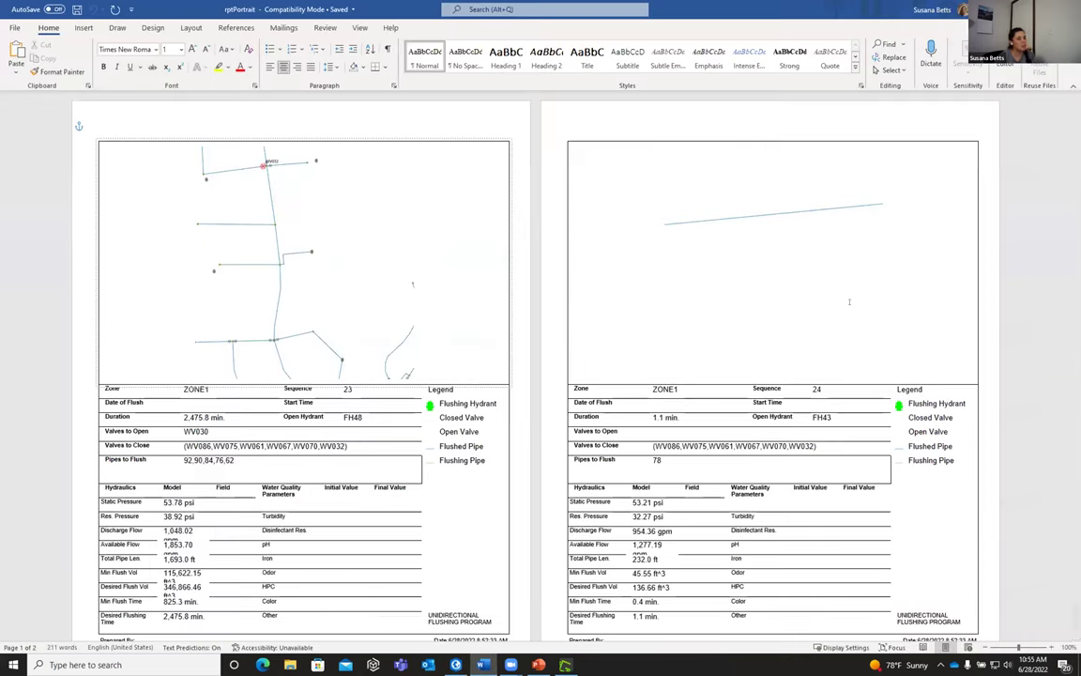
Review the sequence 23 page in the rptPortrait Word document, then return to the journal's export formats
{"action": "scroll", "coordinate": [517, 430], "scroll_direction": "down", "scroll_amount": 2}
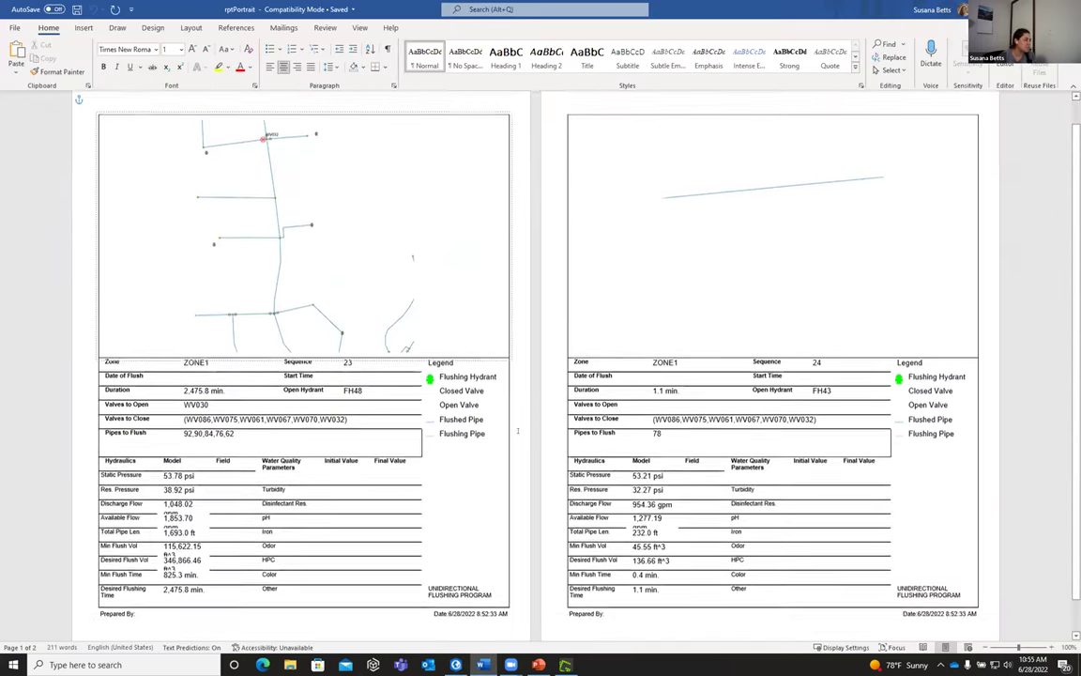
{"action": "left_click", "coordinate": [315, 430]}
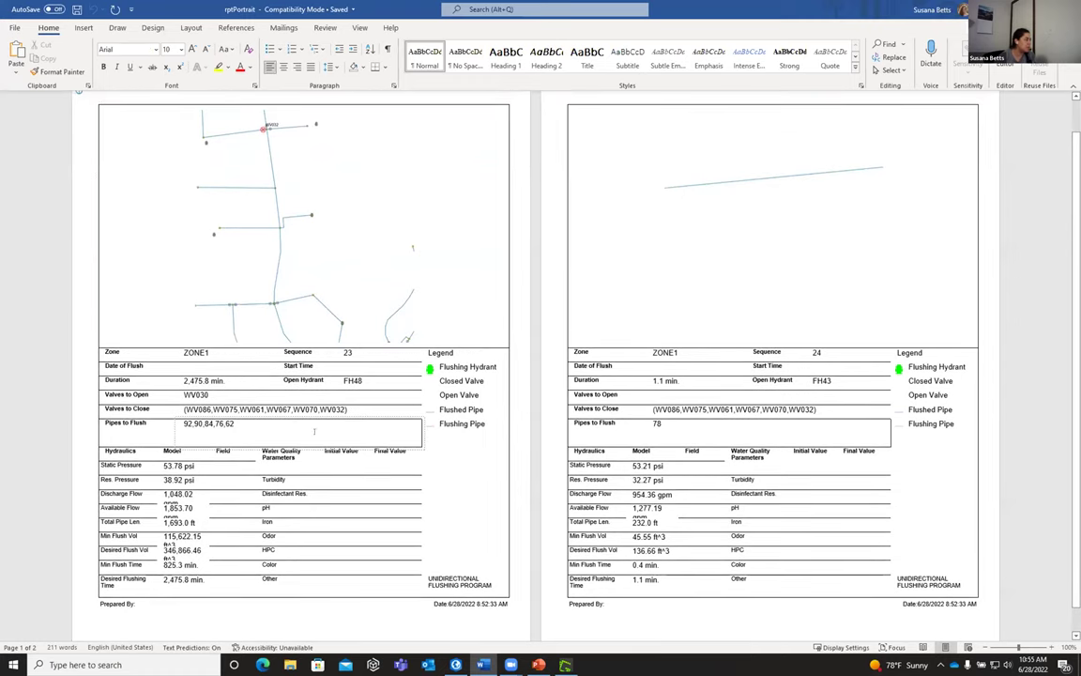
{"action": "left_click", "coordinate": [260, 339]}
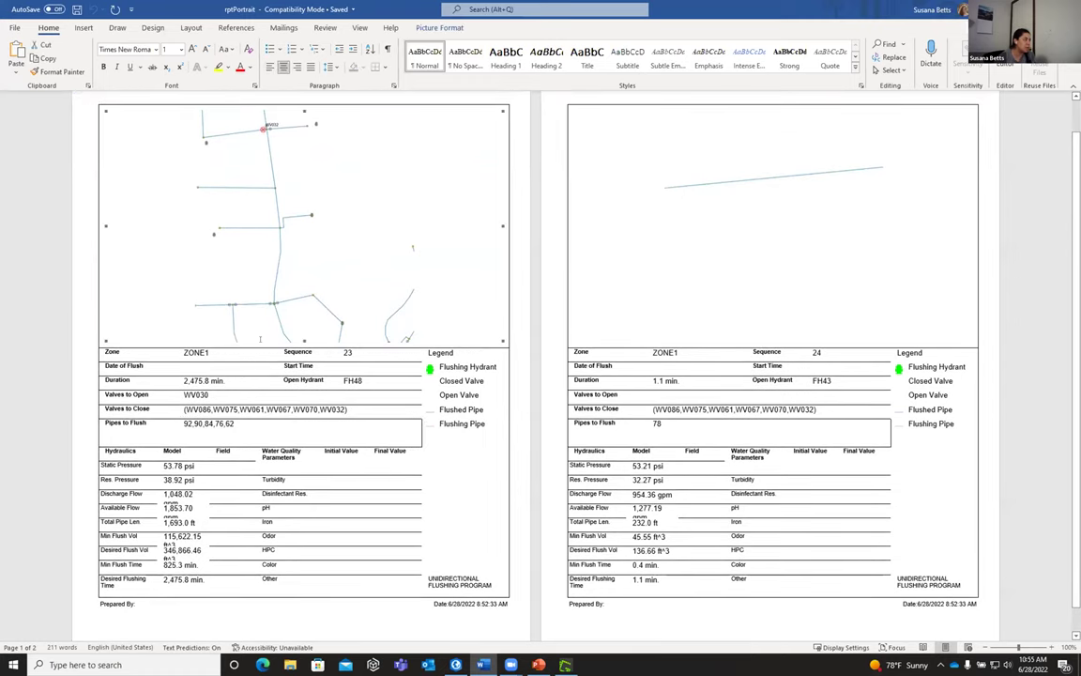
{"action": "scroll", "coordinate": [262, 343], "scroll_direction": "up", "scroll_amount": 2}
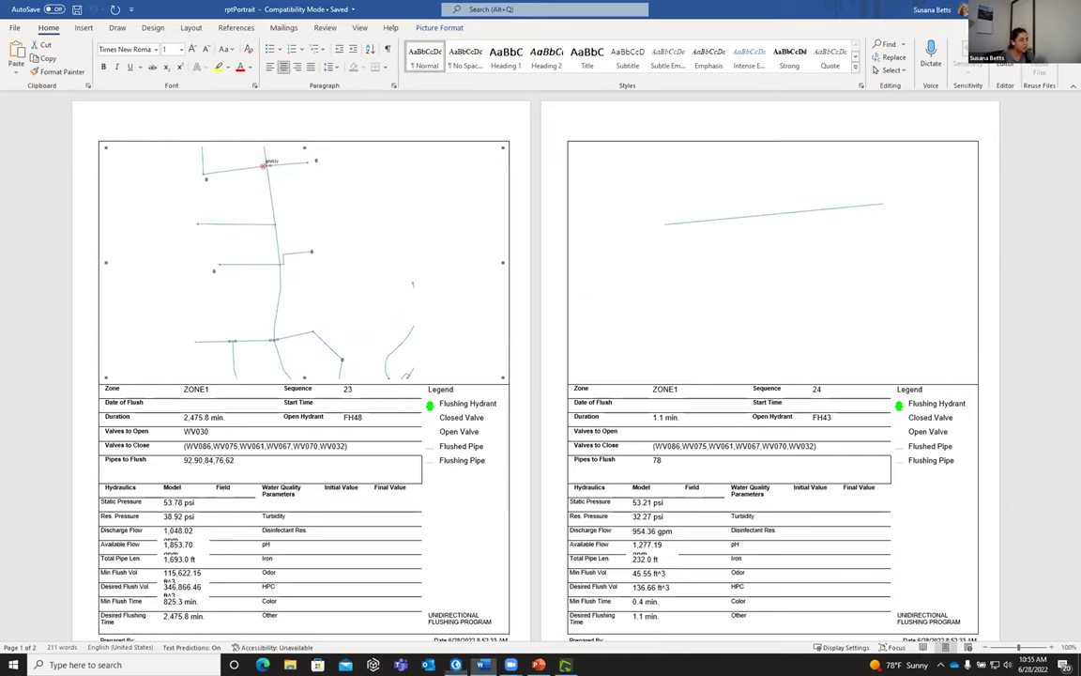
{"action": "key", "text": "alt+Tab"}
{"action": "left_click", "coordinate": [17, 19]}
Export the sequence 23–24 journal as an XLS spreadsheet and open it in Excel
{"action": "mouse_move", "coordinate": [57, 75]}
{"action": "left_click", "coordinate": [123, 144]}
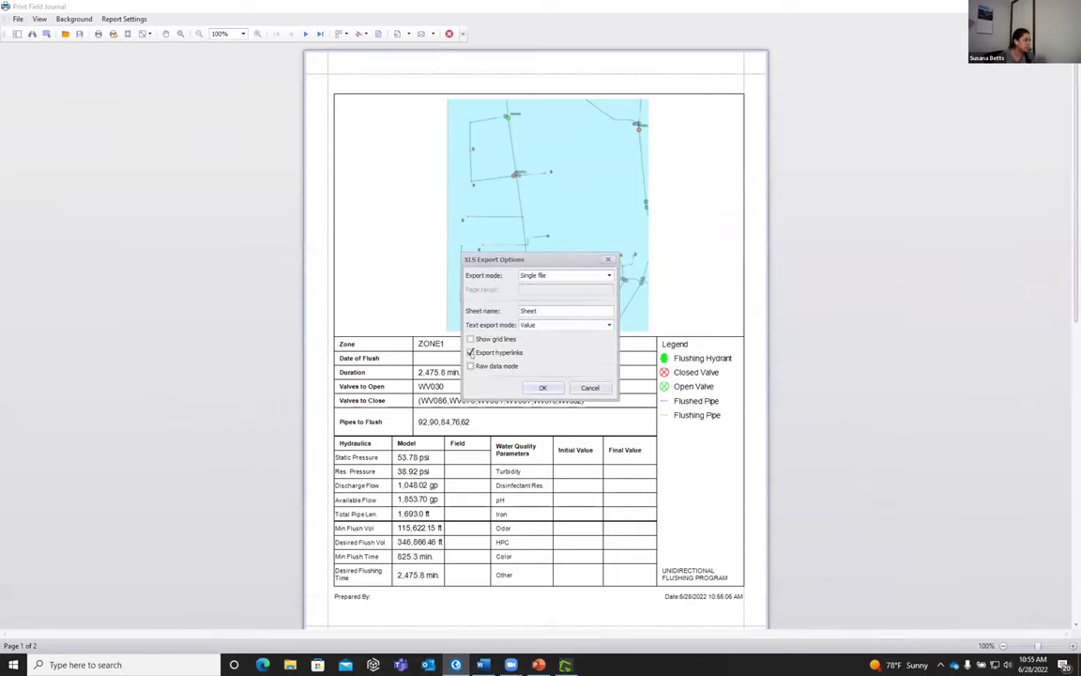
{"action": "left_click", "coordinate": [542, 387]}
{"action": "type", "text": "flushing"}
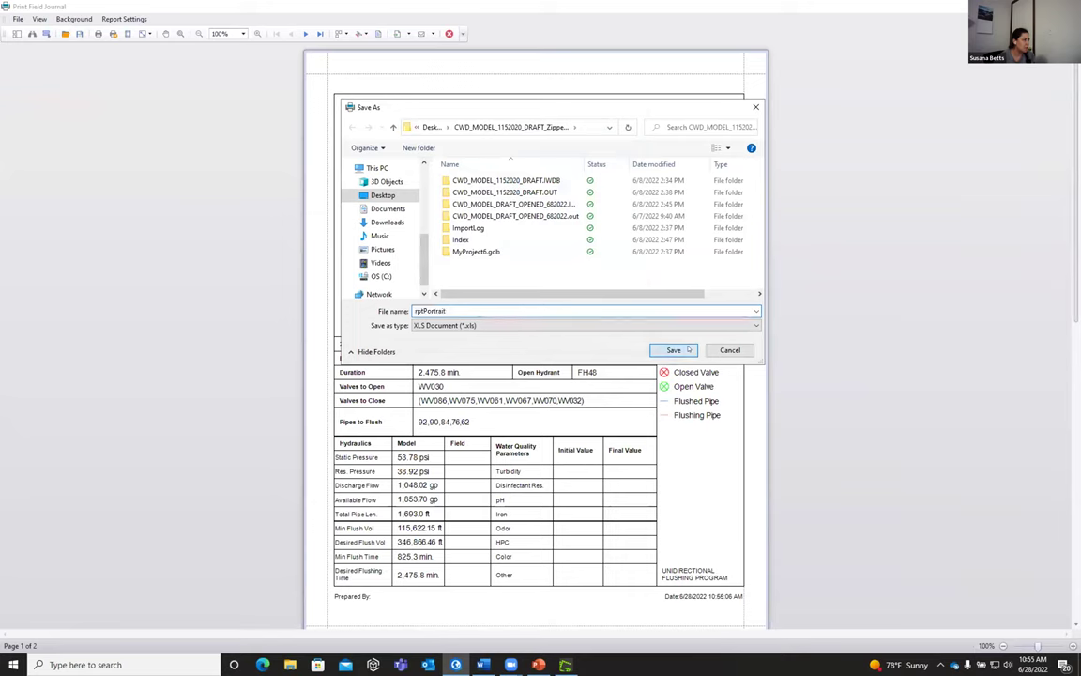
{"action": "left_click", "coordinate": [683, 350]}
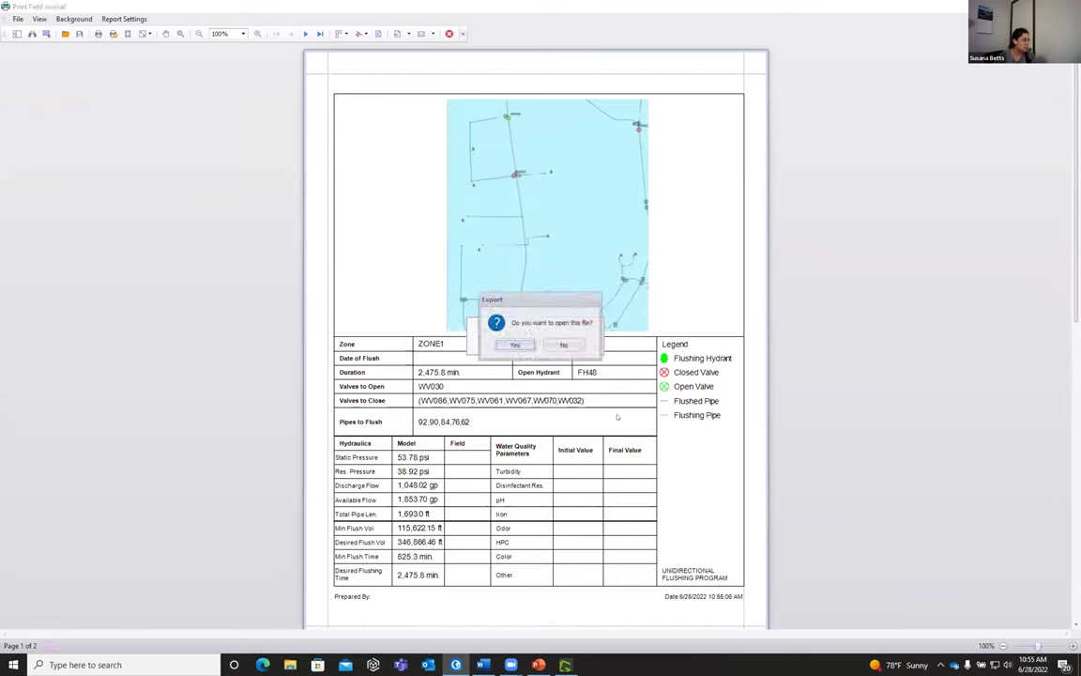
{"action": "left_click", "coordinate": [511, 346]}
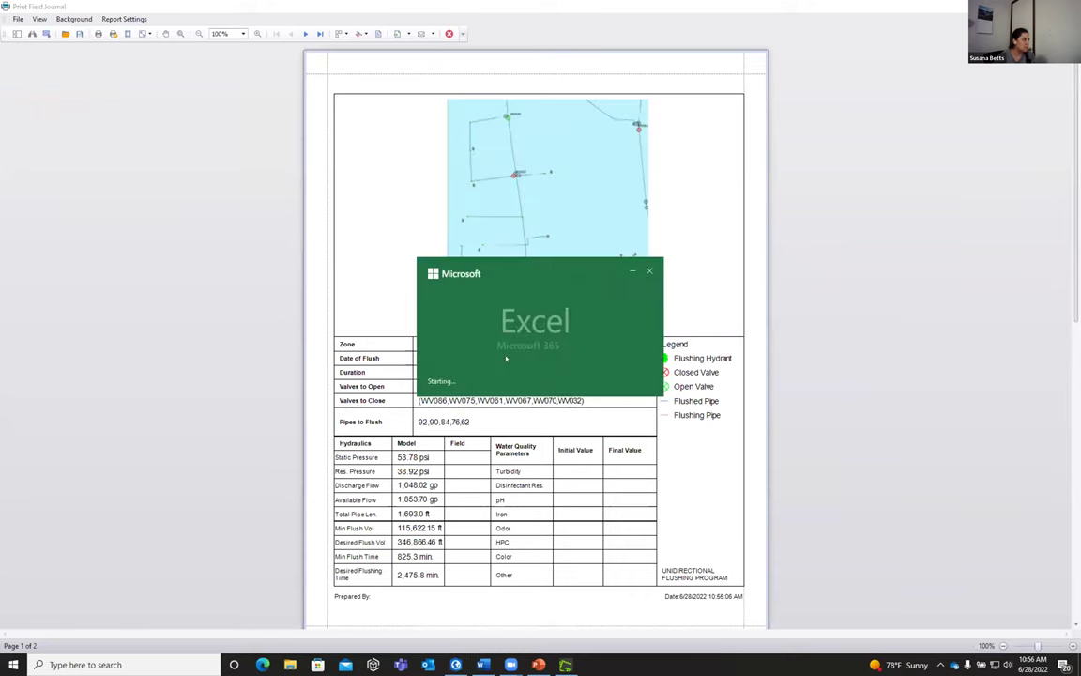
{"action": "scroll", "coordinate": [219, 496], "scroll_direction": "down", "scroll_amount": 10}
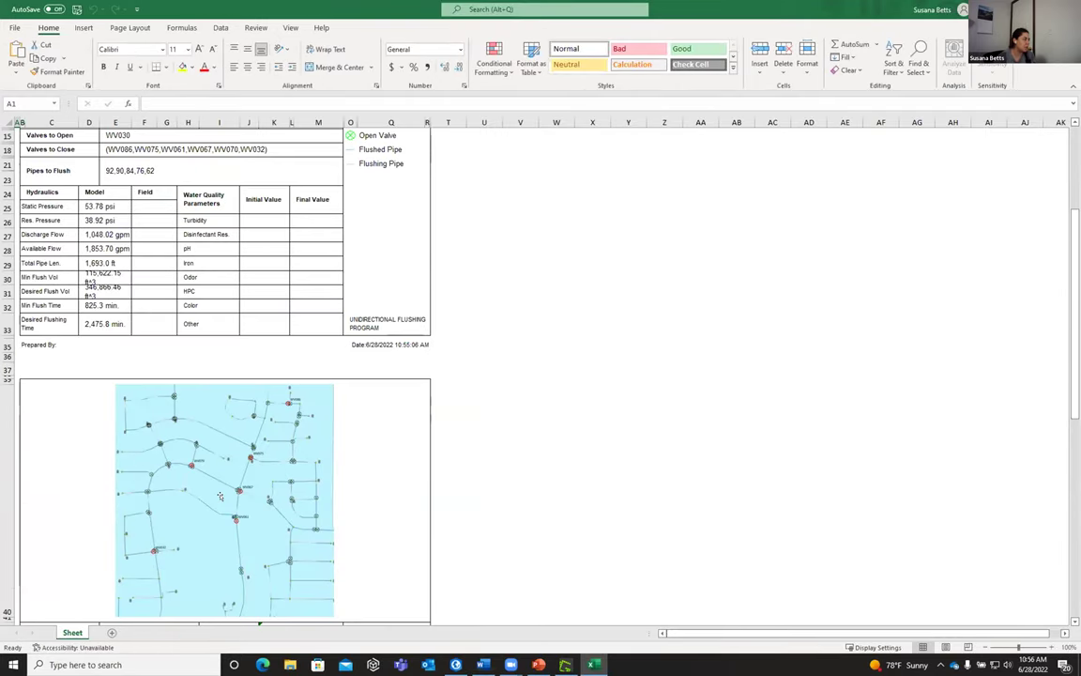
{"action": "scroll", "coordinate": [220, 496], "scroll_direction": "down", "scroll_amount": 5}
{"action": "scroll", "coordinate": [219, 496], "scroll_direction": "up", "scroll_amount": 6}
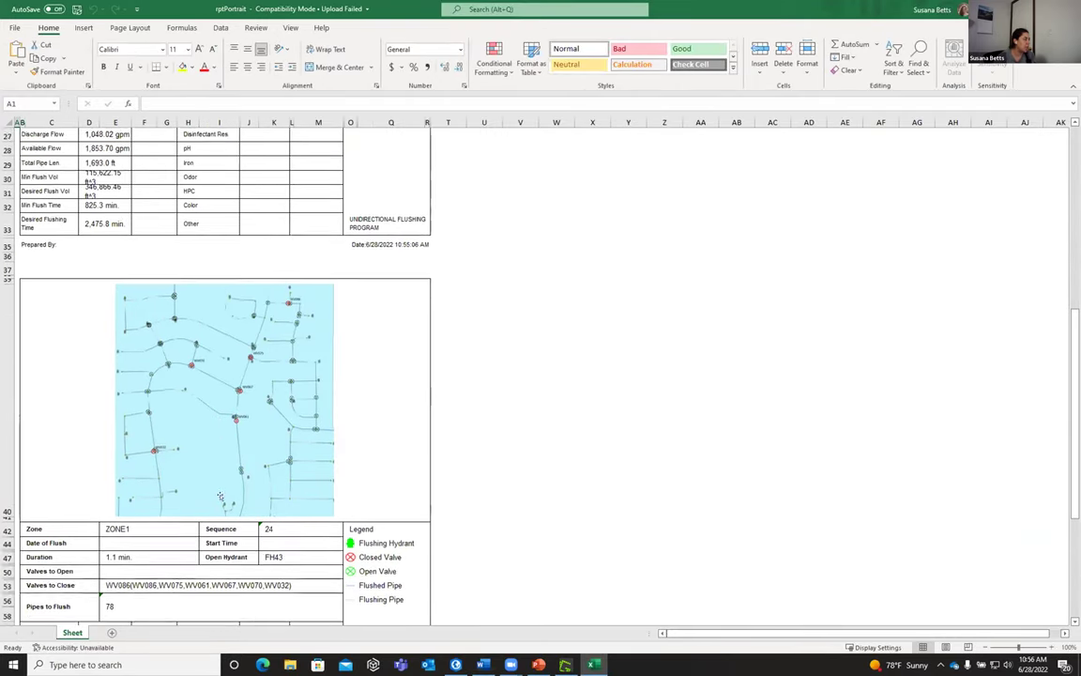
{"action": "scroll", "coordinate": [220, 497], "scroll_direction": "up", "scroll_amount": 5}
{"action": "left_click", "coordinate": [374, 341]}
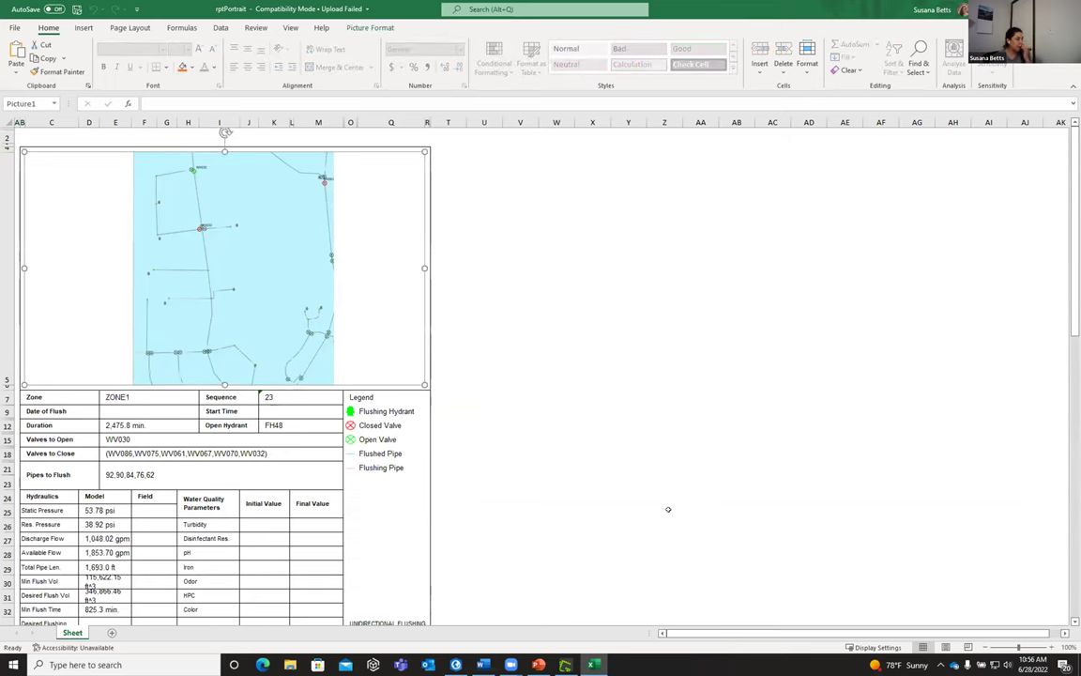
{"action": "scroll", "coordinate": [671, 502], "scroll_direction": "down", "scroll_amount": 3}
{"action": "scroll", "coordinate": [665, 510], "scroll_direction": "down", "scroll_amount": 3}
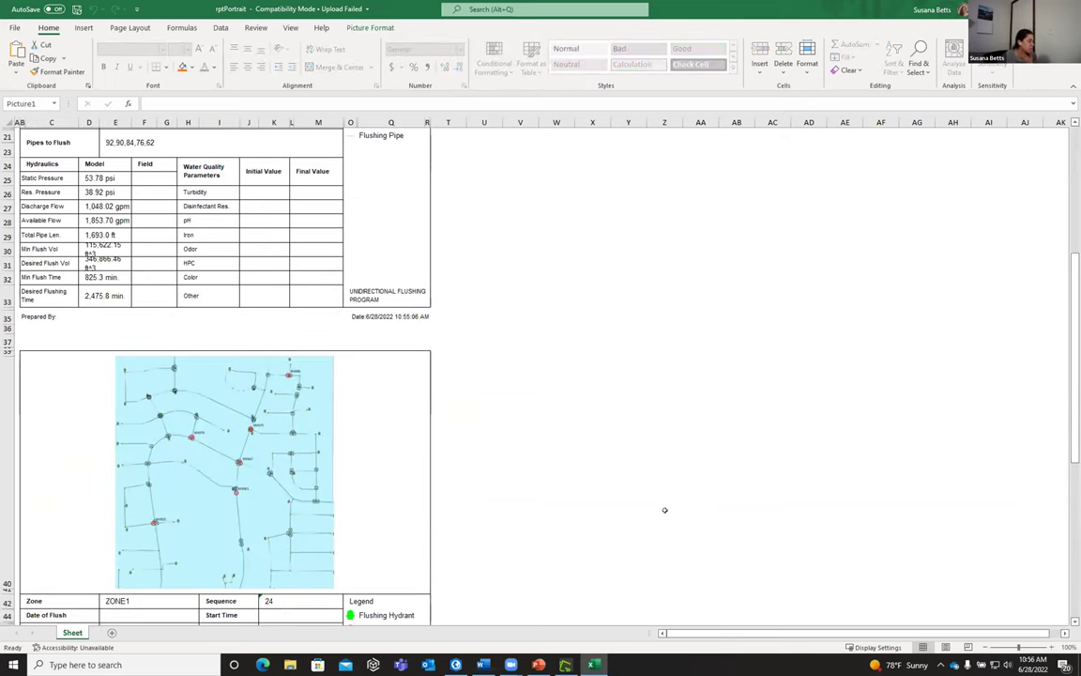
{"action": "scroll", "coordinate": [664, 510], "scroll_direction": "down", "scroll_amount": 3}
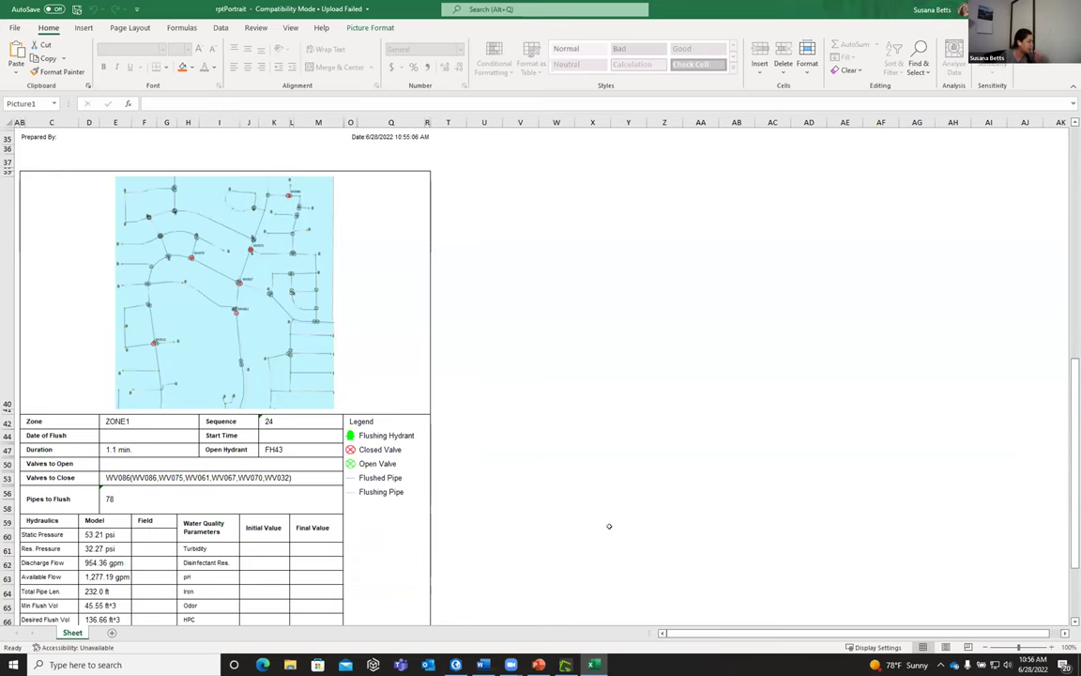
{"action": "scroll", "coordinate": [608, 526], "scroll_direction": "down", "scroll_amount": 3}
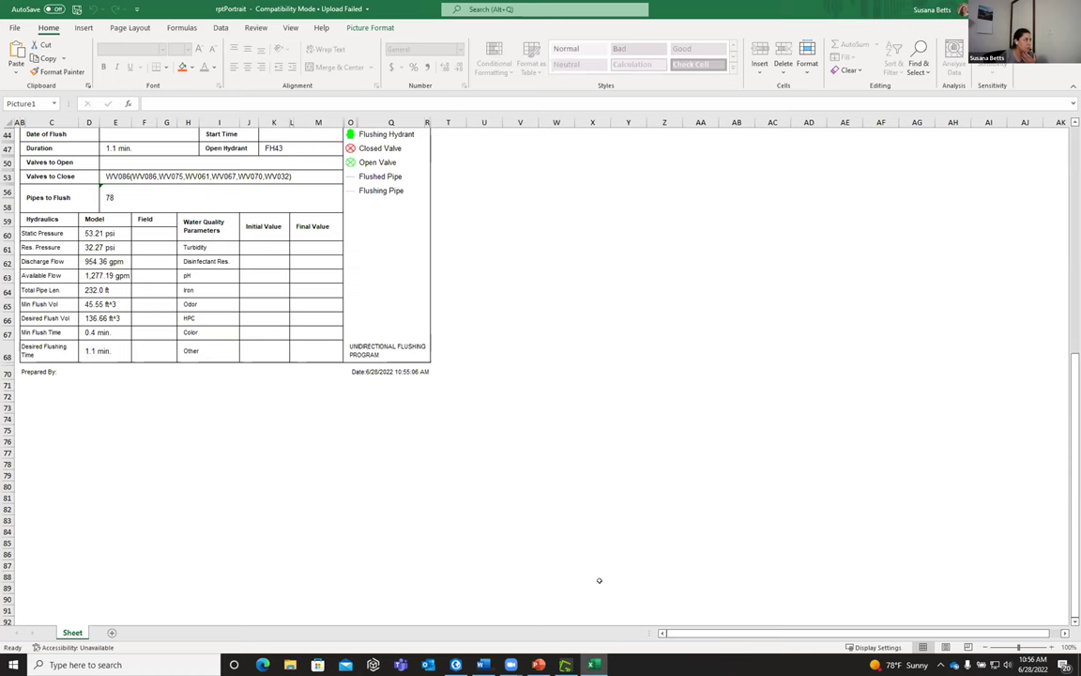
{"action": "scroll", "coordinate": [492, 582], "scroll_direction": "up", "scroll_amount": 2}
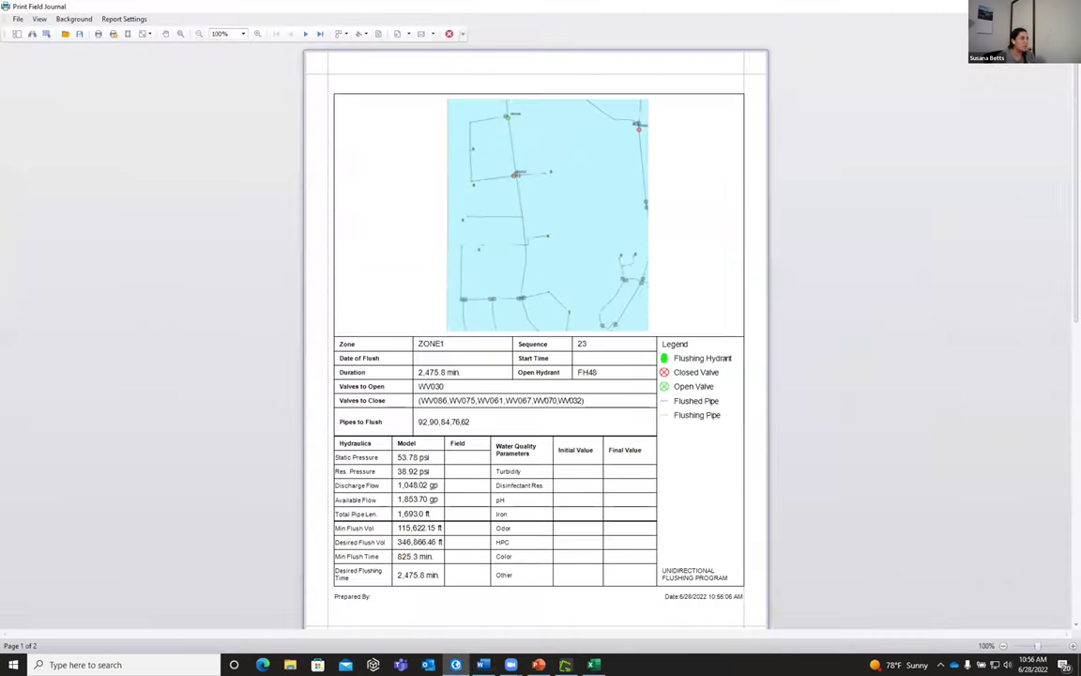
Scroll from page 1 to page 2 of the journal preview, then close it
{"action": "scroll", "coordinate": [504, 419], "scroll_direction": "down", "scroll_amount": 5}
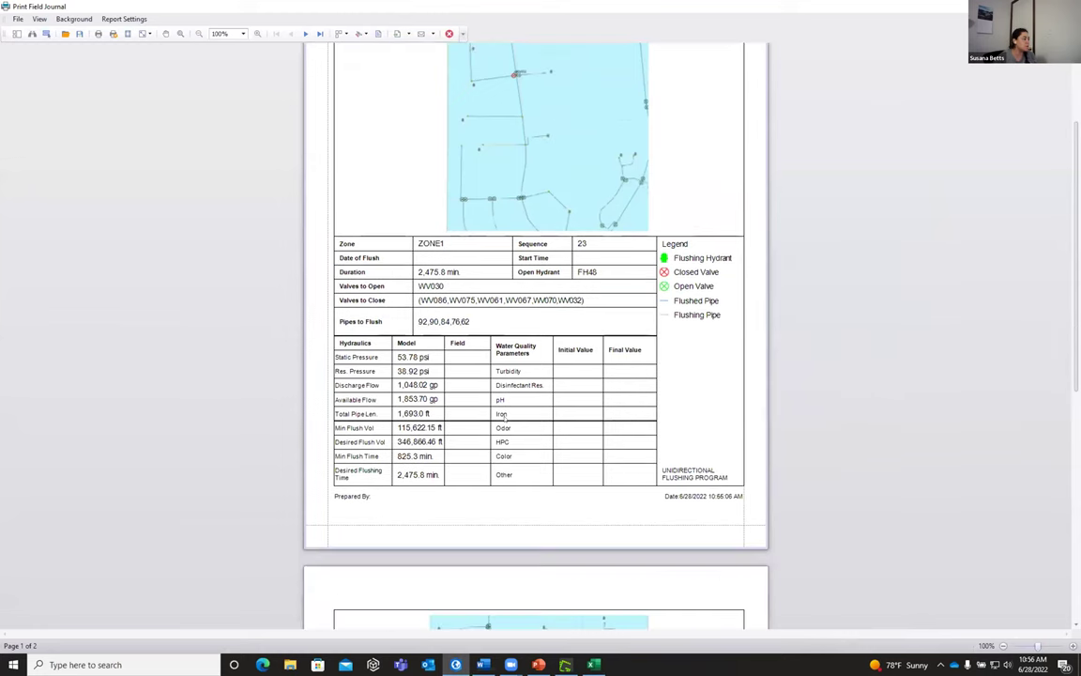
{"action": "scroll", "coordinate": [504, 420], "scroll_direction": "down", "scroll_amount": 3}
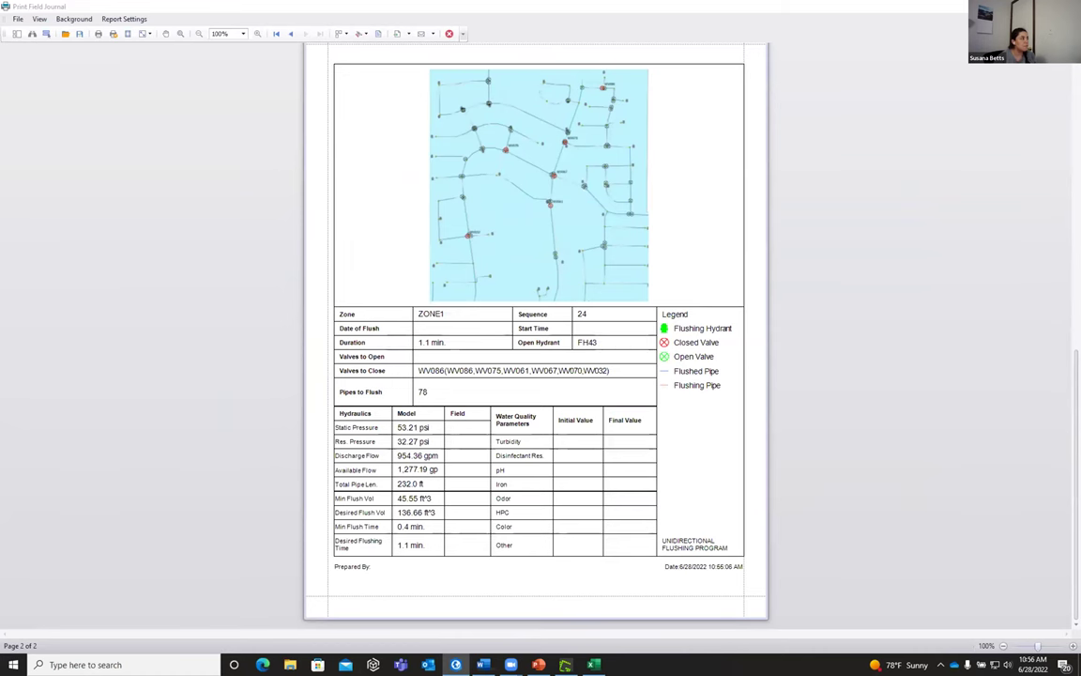
{"action": "key", "text": "alt+F4"}
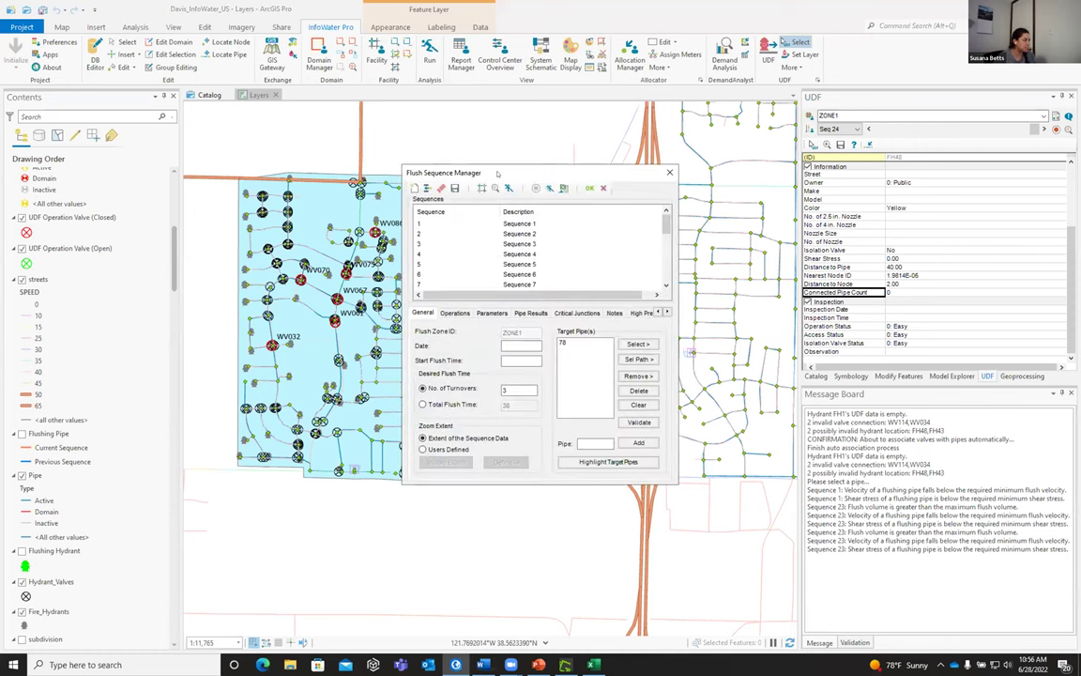
Move the Flush Sequence Manager aside and turn off the FlushZones and streets layers
{"action": "left_click_drag", "start_coordinate": [518, 169], "coordinate": [726, 101]}
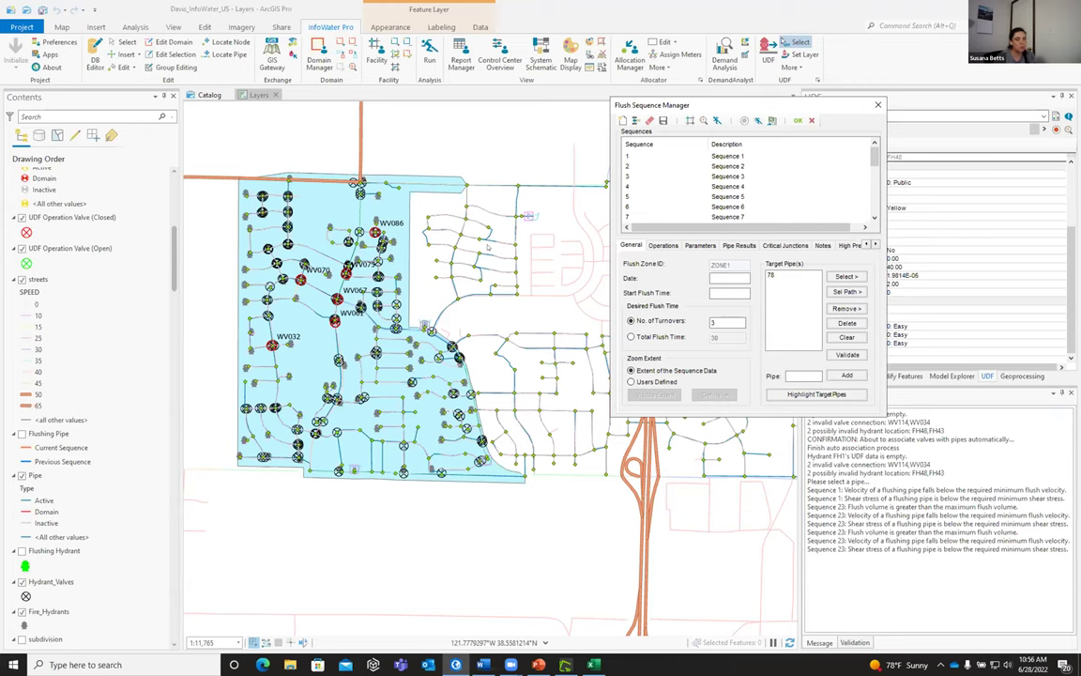
{"action": "scroll", "coordinate": [319, 323], "scroll_direction": "up", "scroll_amount": 4}
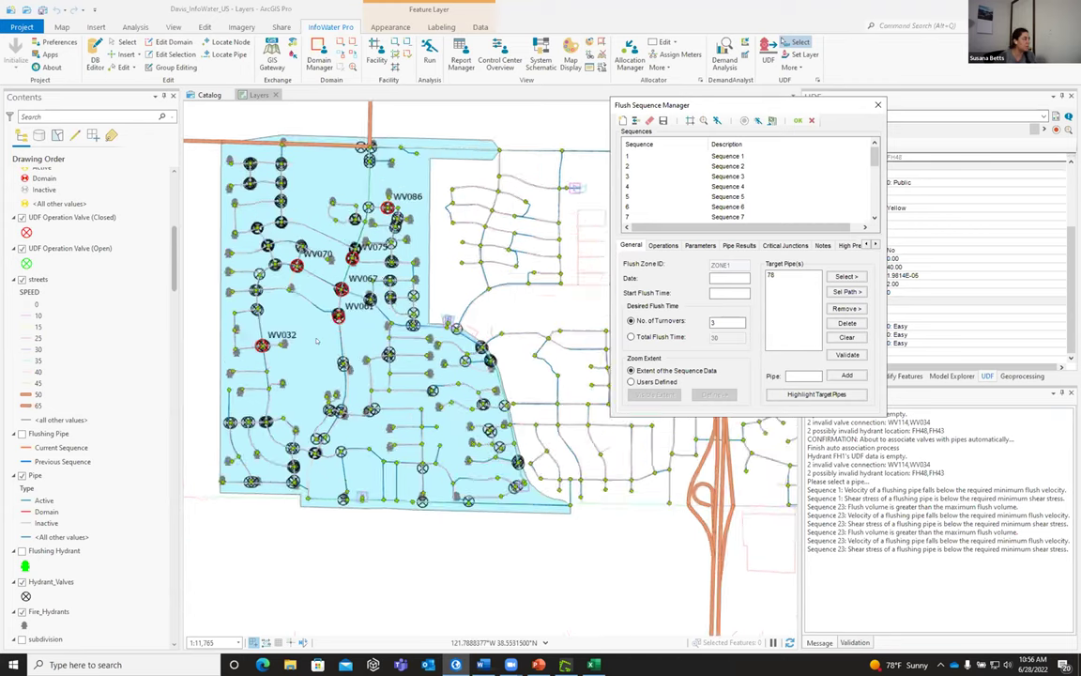
{"action": "scroll", "coordinate": [326, 275], "scroll_direction": "down", "scroll_amount": 2}
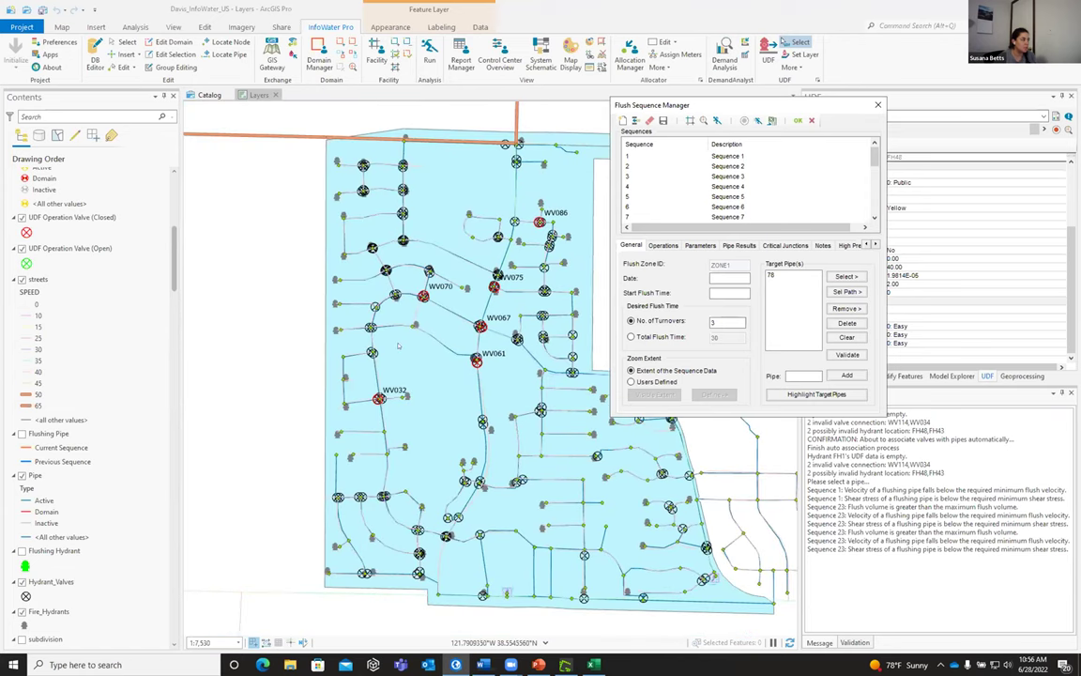
{"action": "scroll", "coordinate": [45, 581], "scroll_direction": "down", "scroll_amount": 3}
{"action": "scroll", "coordinate": [42, 582], "scroll_direction": "down", "scroll_amount": 20}
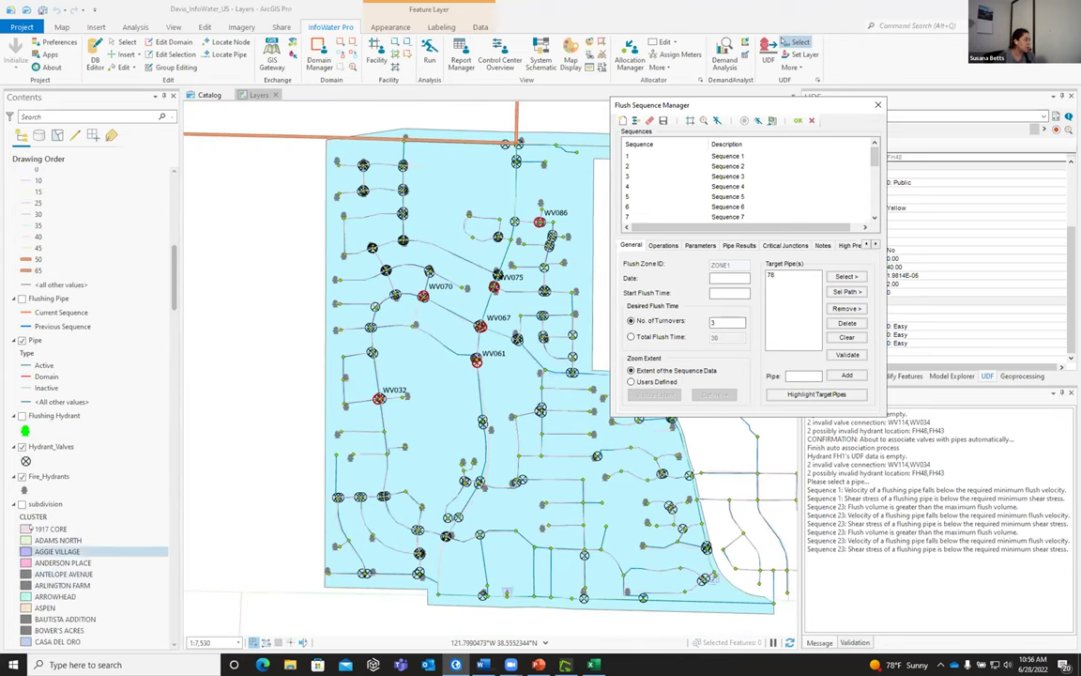
{"action": "scroll", "coordinate": [42, 564], "scroll_direction": "down", "scroll_amount": 8}
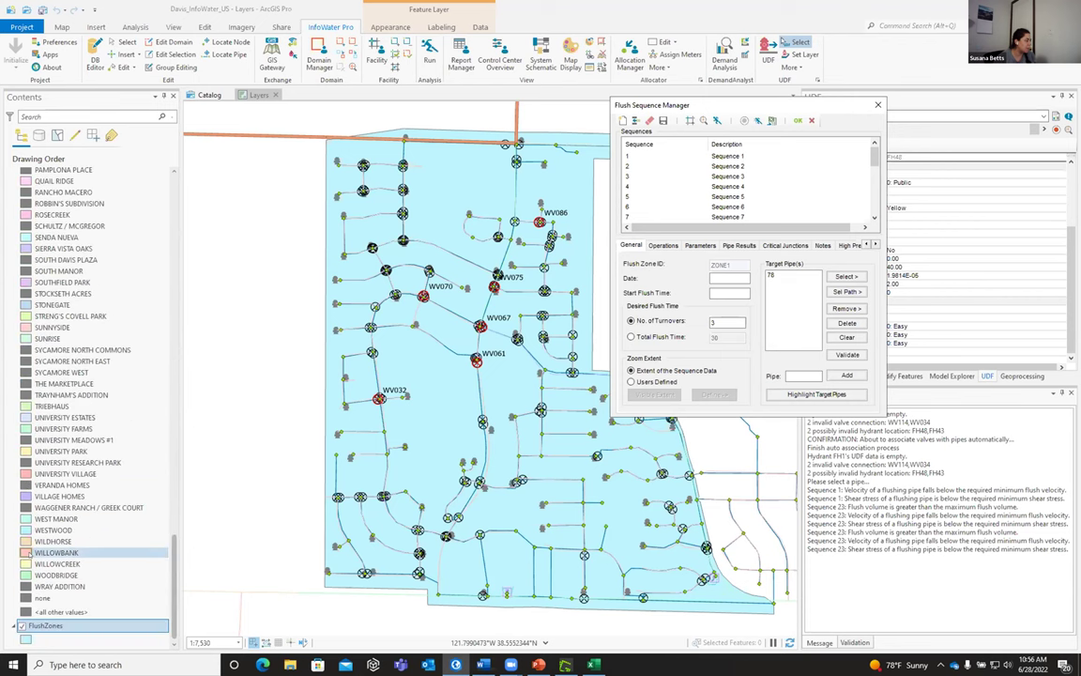
{"action": "left_click", "coordinate": [20, 625]}
{"action": "scroll", "coordinate": [254, 362], "scroll_direction": "down", "scroll_amount": 2}
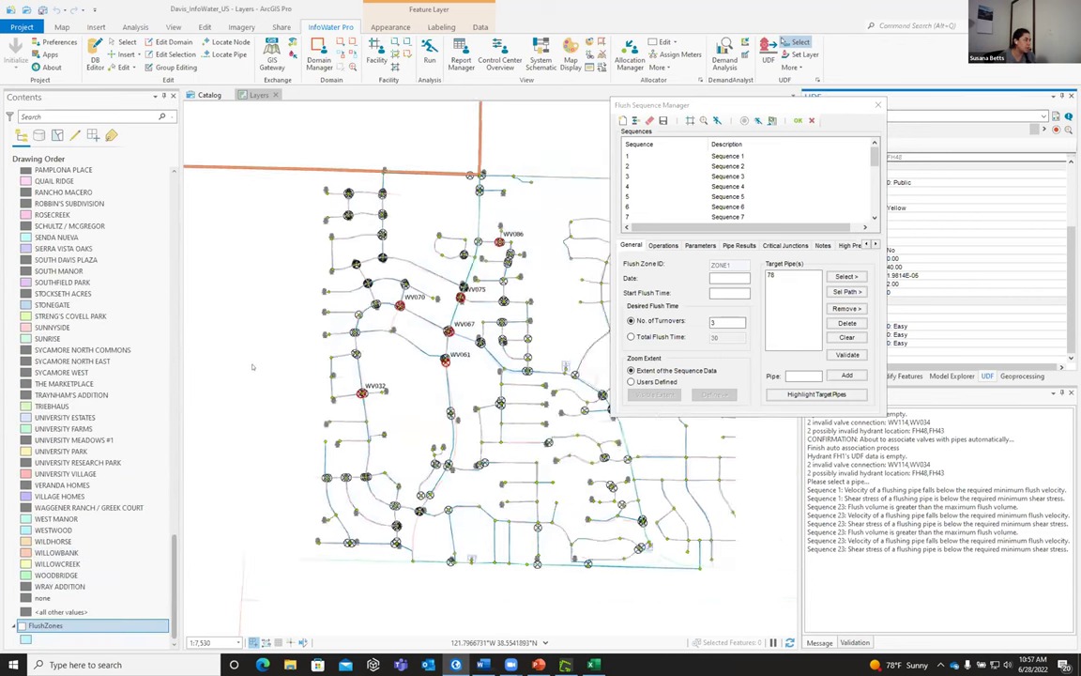
{"action": "scroll", "coordinate": [121, 331], "scroll_direction": "up", "scroll_amount": 20}
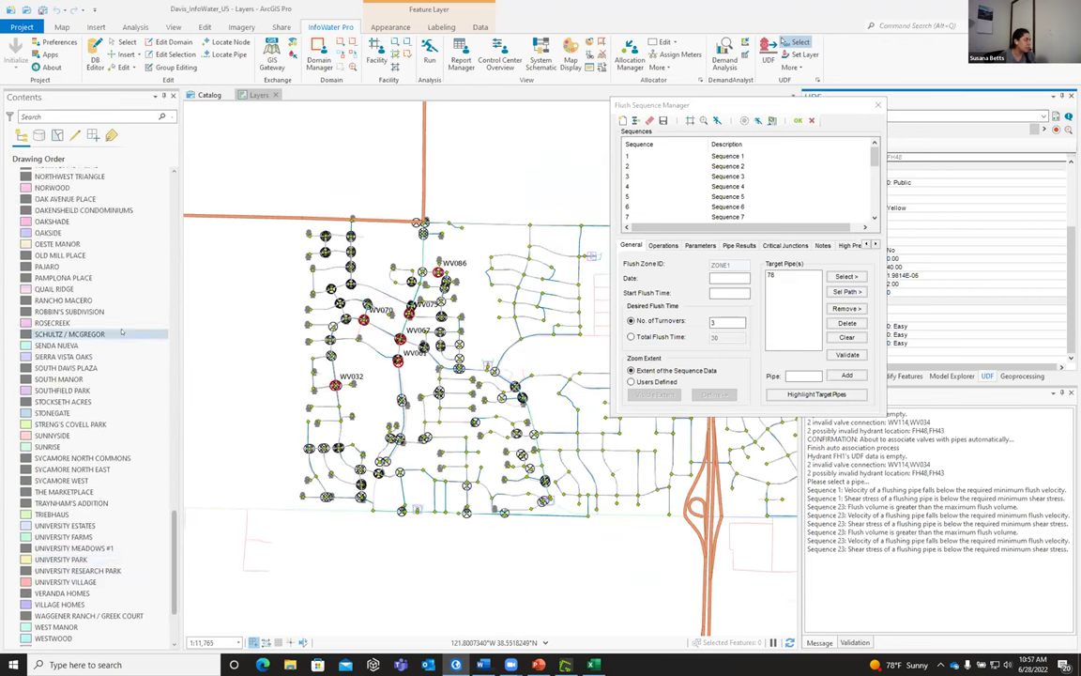
{"action": "scroll", "coordinate": [121, 331], "scroll_direction": "up", "scroll_amount": 8}
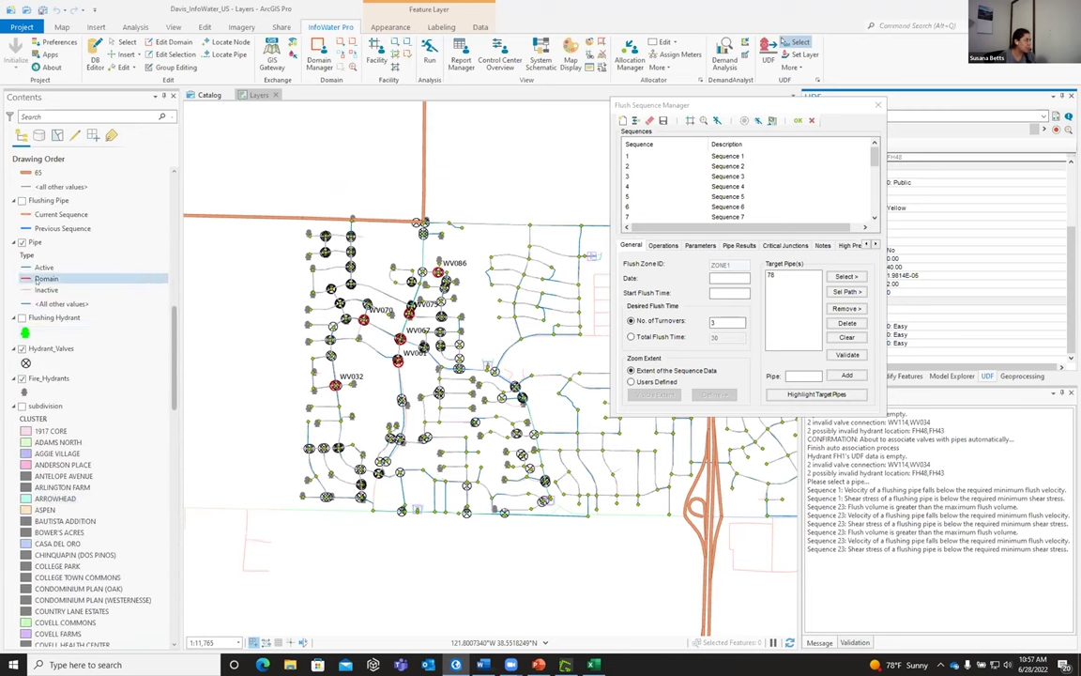
{"action": "left_click", "coordinate": [21, 235]}
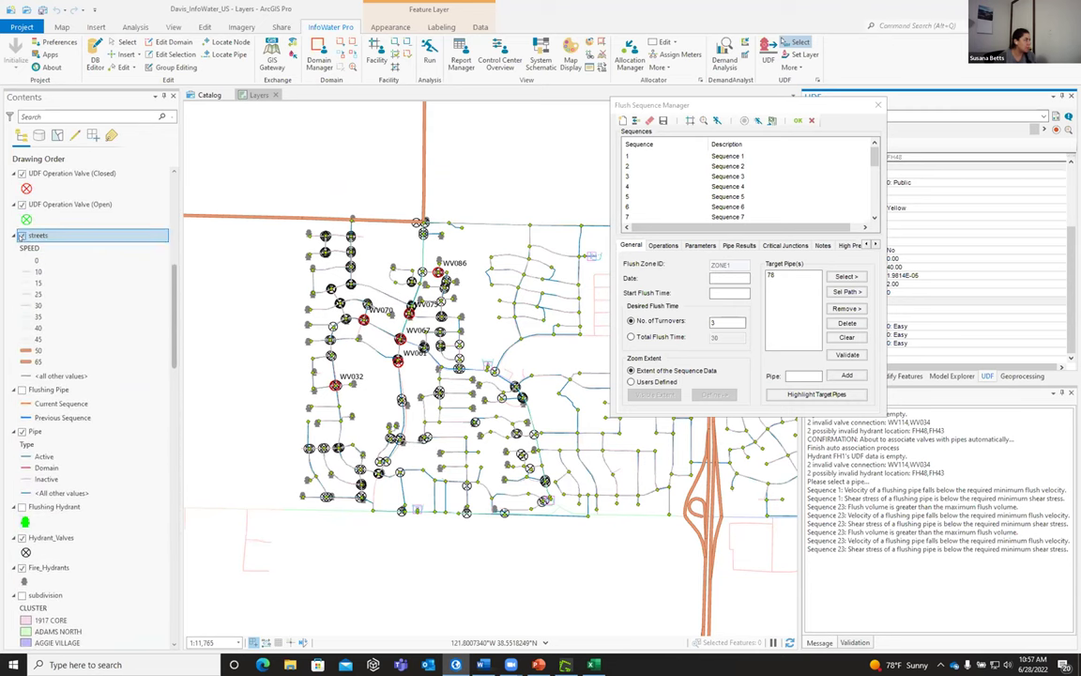
Select Sequence 24 and zoom the map to it
{"action": "scroll", "coordinate": [726, 218], "scroll_direction": "down", "scroll_amount": 5}
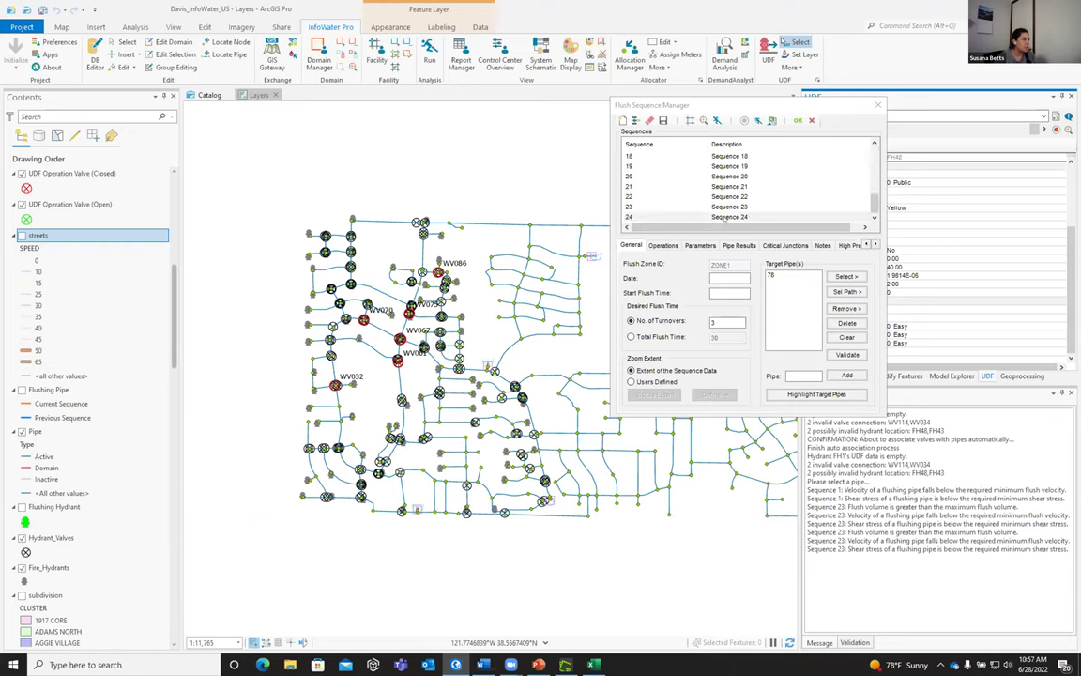
{"action": "left_click", "coordinate": [729, 217]}
{"action": "left_click", "coordinate": [704, 120]}
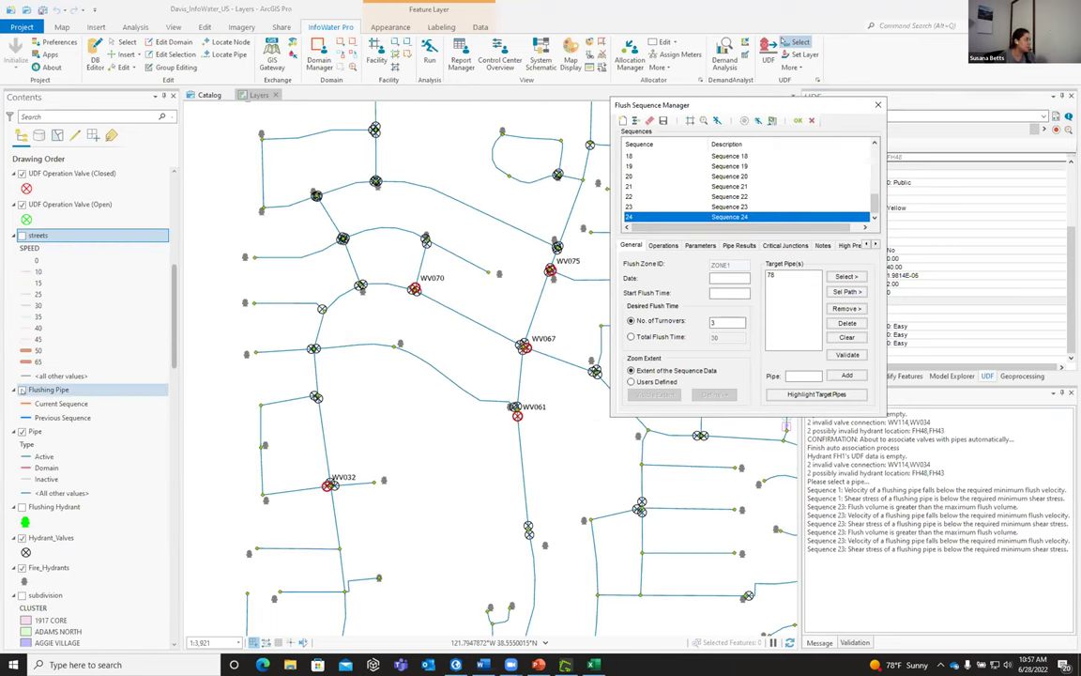
Turn on the Flushing Pipe layer and zoom to the 10.8 ft/s flushing pipe
{"action": "left_click", "coordinate": [21, 390]}
{"action": "scroll", "coordinate": [428, 424], "scroll_direction": "down", "scroll_amount": 1}
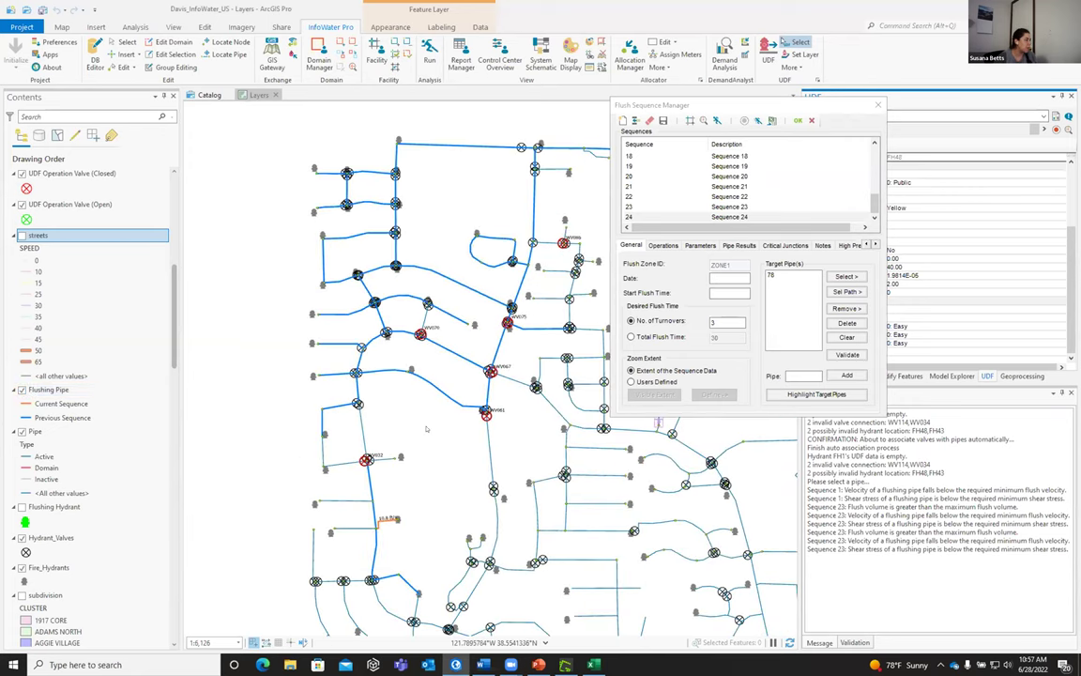
{"action": "scroll", "coordinate": [384, 559], "scroll_direction": "up", "scroll_amount": 2}
{"action": "scroll", "coordinate": [372, 554], "scroll_direction": "up", "scroll_amount": 1}
{"action": "scroll", "coordinate": [489, 565], "scroll_direction": "down", "scroll_amount": 1}
{"action": "scroll", "coordinate": [489, 566], "scroll_direction": "up", "scroll_amount": 1}
{"action": "scroll", "coordinate": [516, 552], "scroll_direction": "up", "scroll_amount": 1}
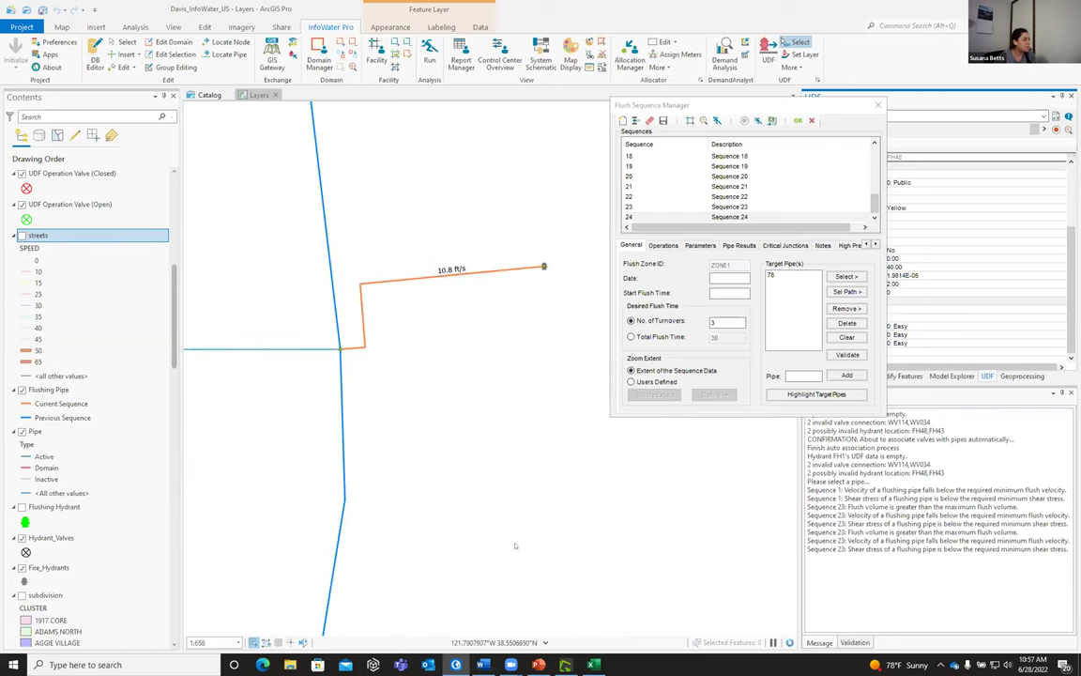
Give sequence 24 a Users Defined zoom extent drawn around the flushing pipe, and confirm
{"action": "left_click", "coordinate": [644, 383]}
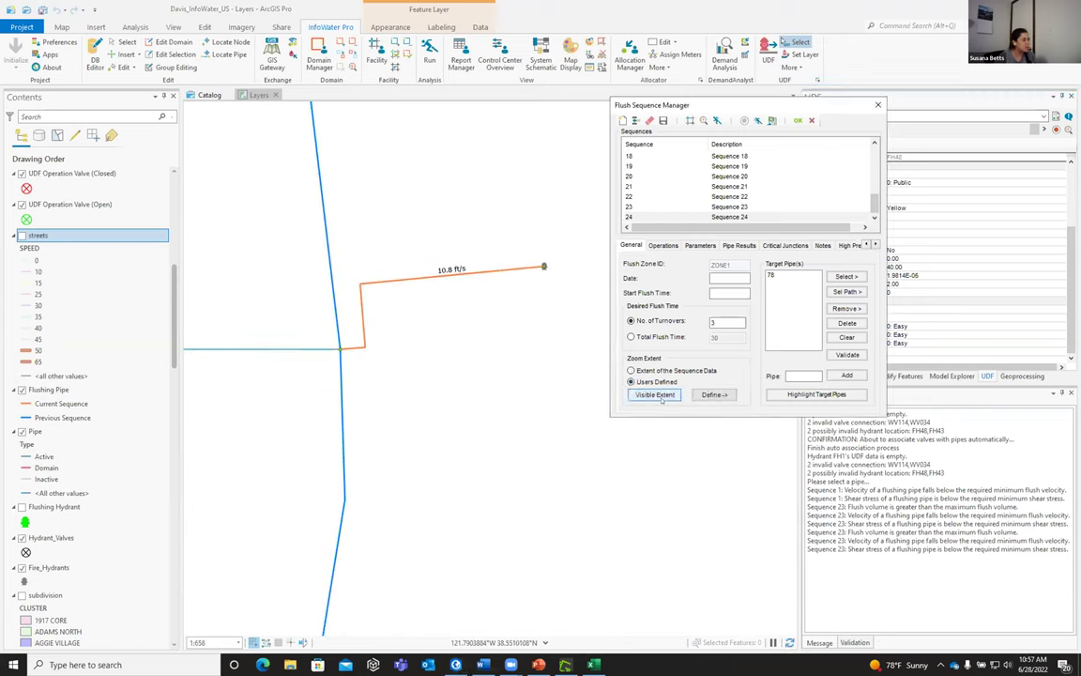
{"action": "left_click", "coordinate": [713, 394]}
{"action": "left_click_drag", "start_coordinate": [236, 138], "coordinate": [643, 491]}
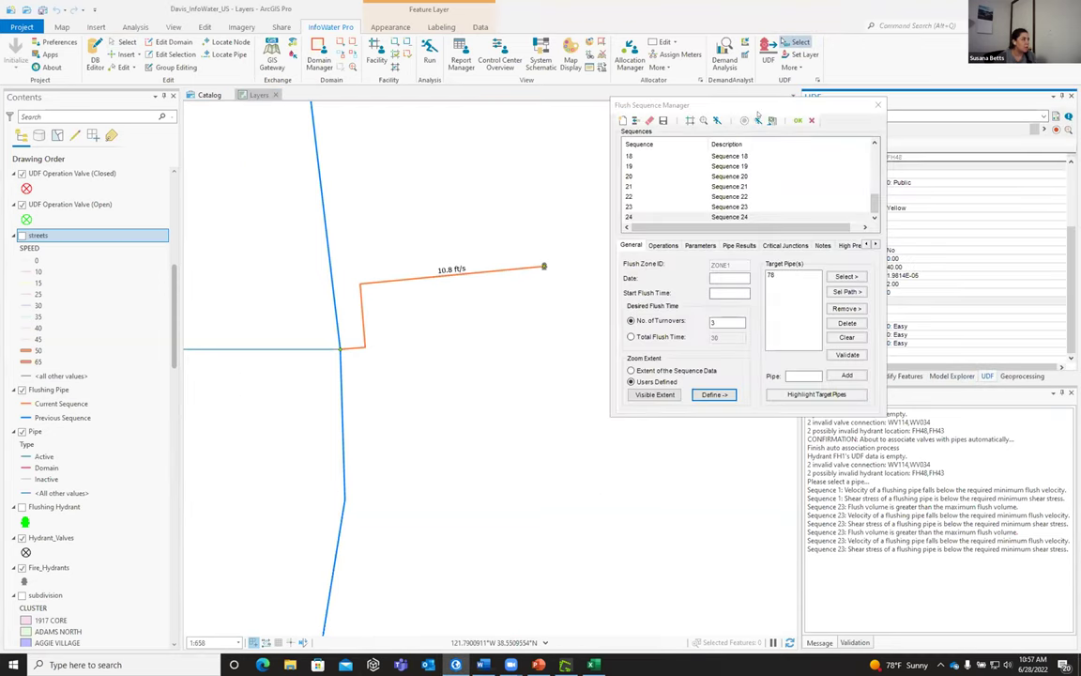
{"action": "left_click", "coordinate": [719, 108]}
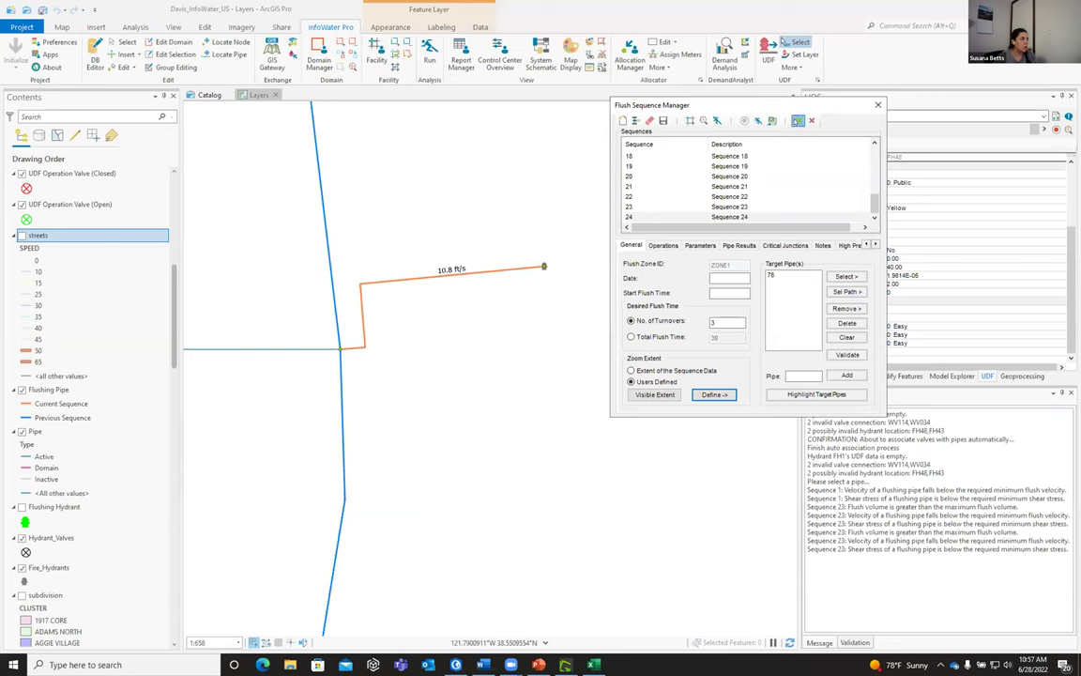
{"action": "left_click", "coordinate": [798, 120]}
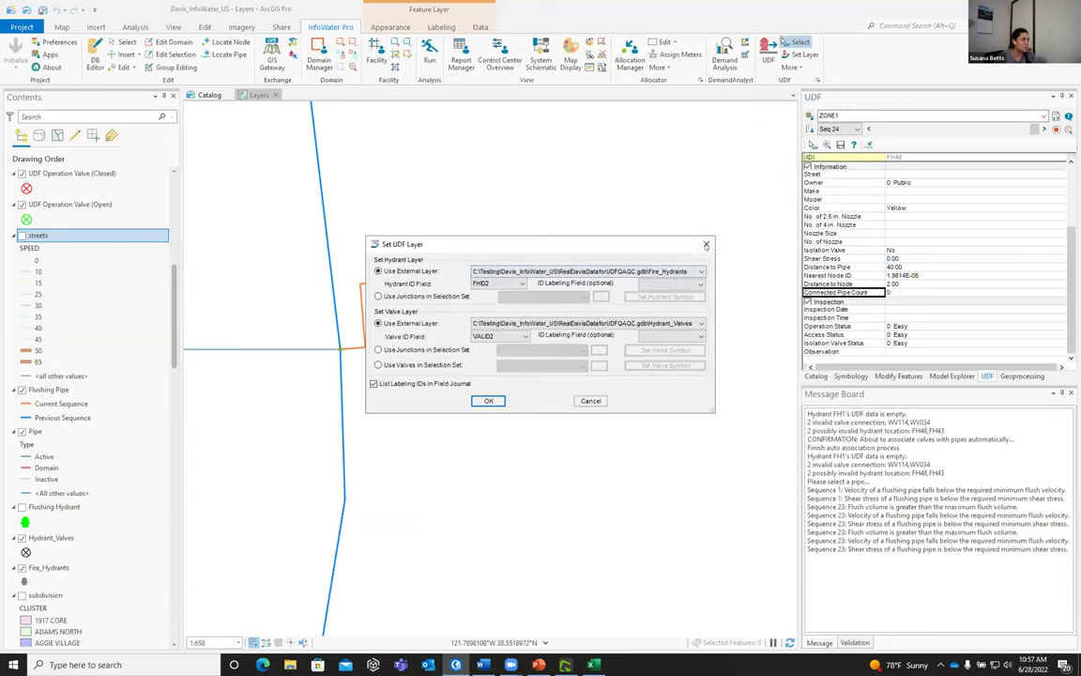
Print the field journal for sequence 24 alone on a Letter portrait page
{"action": "left_click", "coordinate": [706, 244]}
{"action": "left_click", "coordinate": [791, 67]}
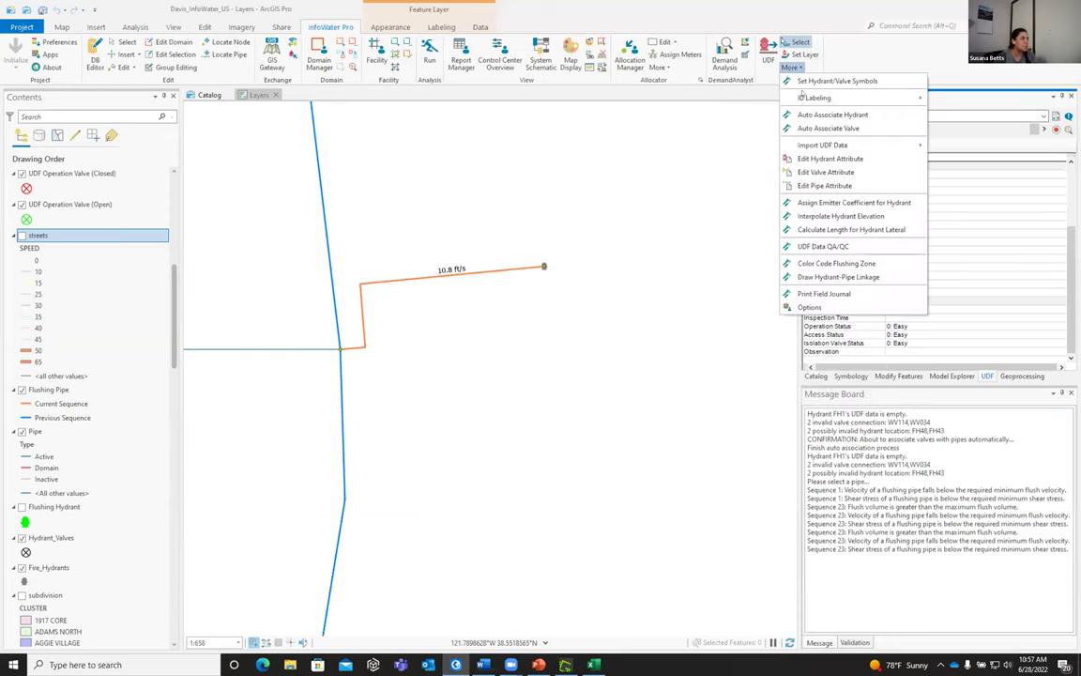
{"action": "left_click", "coordinate": [831, 294]}
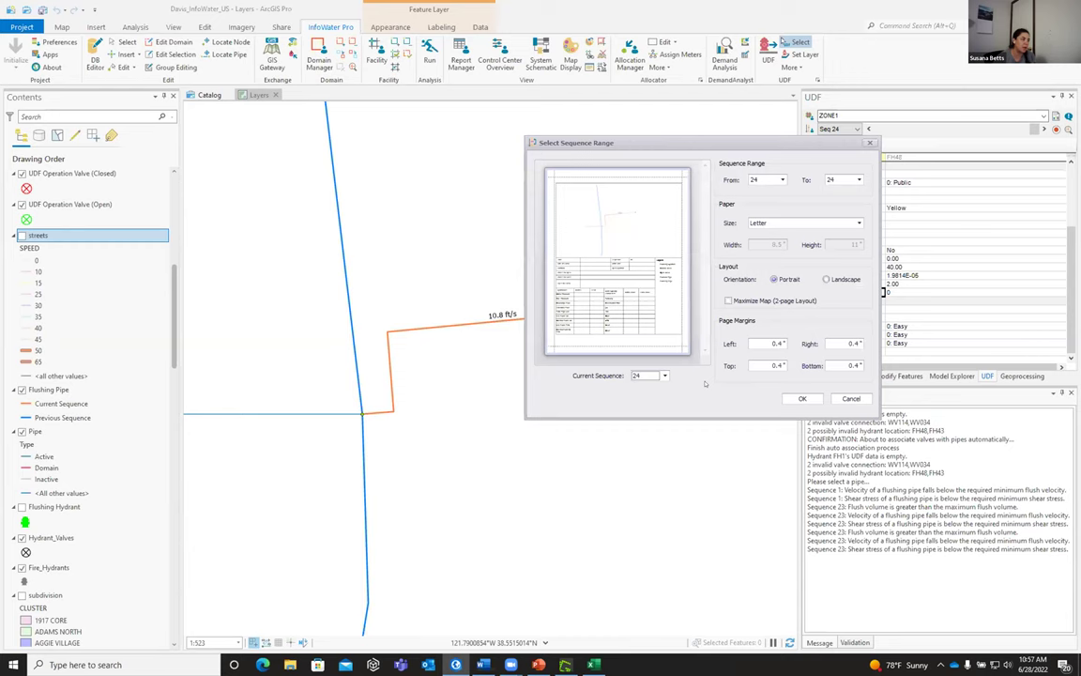
{"action": "left_click", "coordinate": [803, 399]}
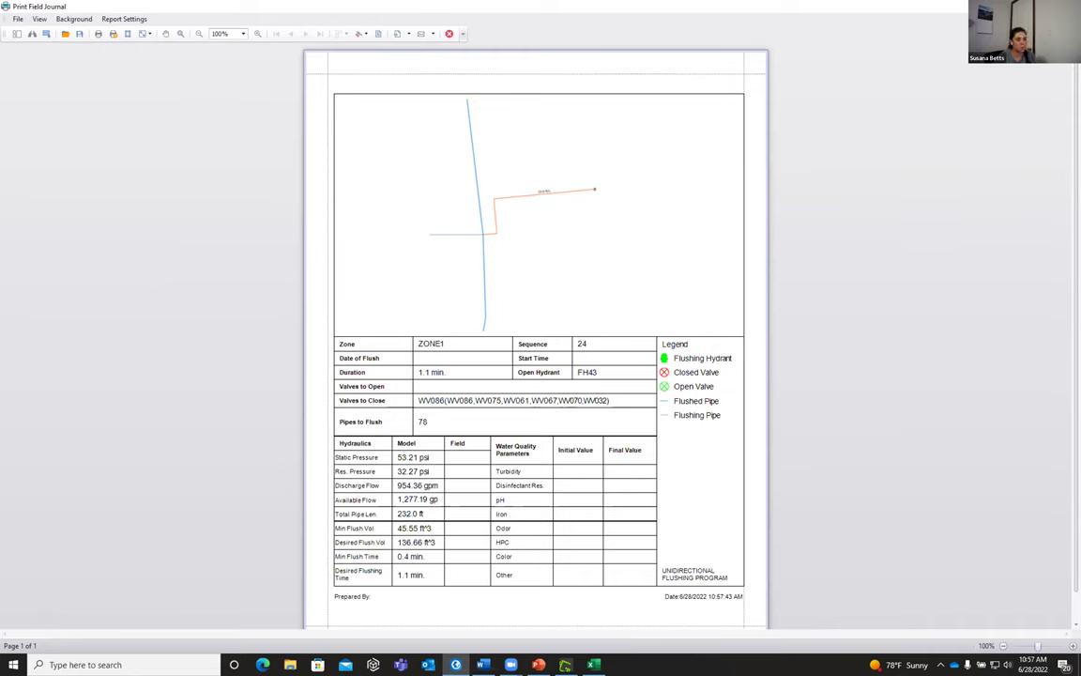
Close the sequence 24 field journal preview to return to the map
{"action": "key", "text": "alt+F4"}
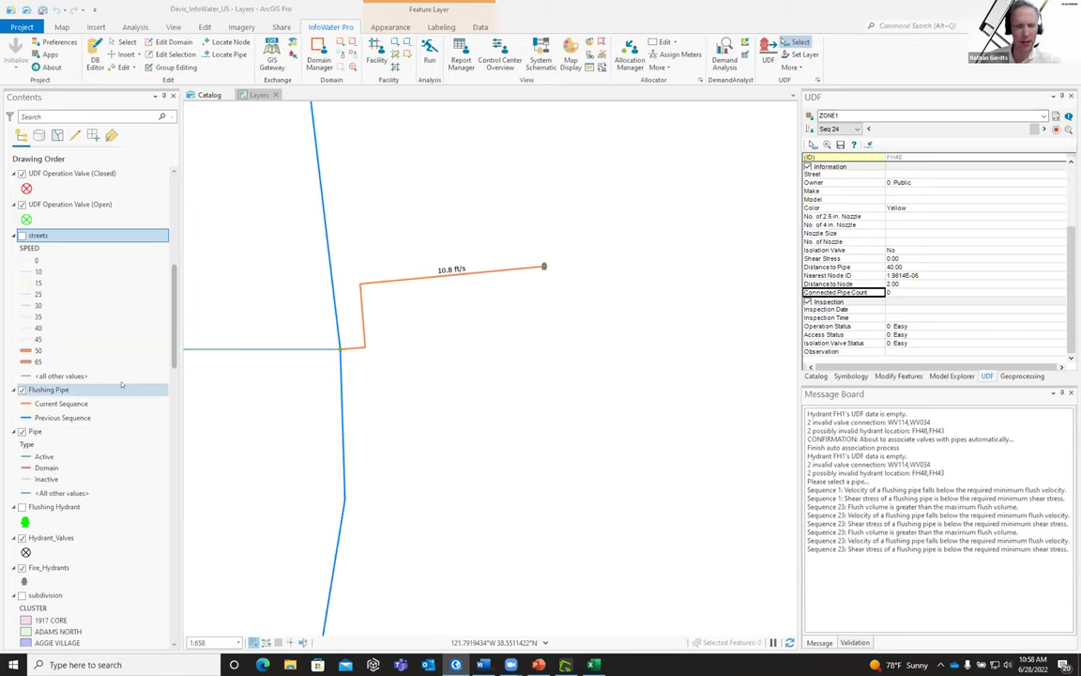
Change the UDF Operation Valve (Closed) point symbol size from 20 to 29 pt and apply it
{"action": "scroll", "coordinate": [121, 385], "scroll_direction": "up", "scroll_amount": 1}
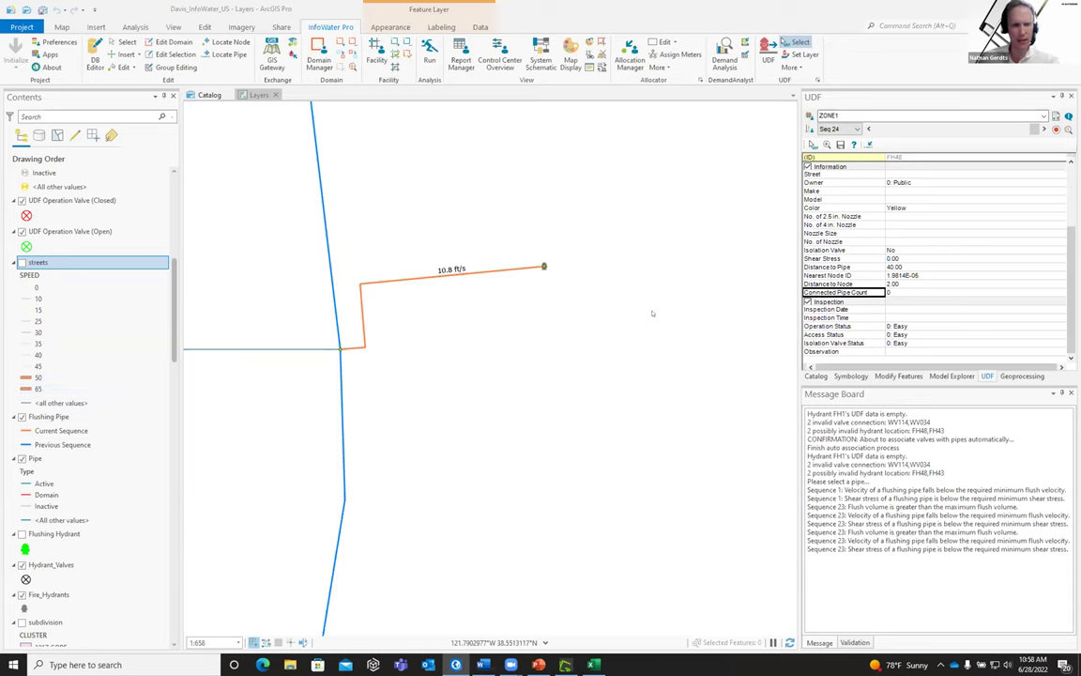
{"action": "scroll", "coordinate": [652, 312], "scroll_direction": "down", "scroll_amount": 2}
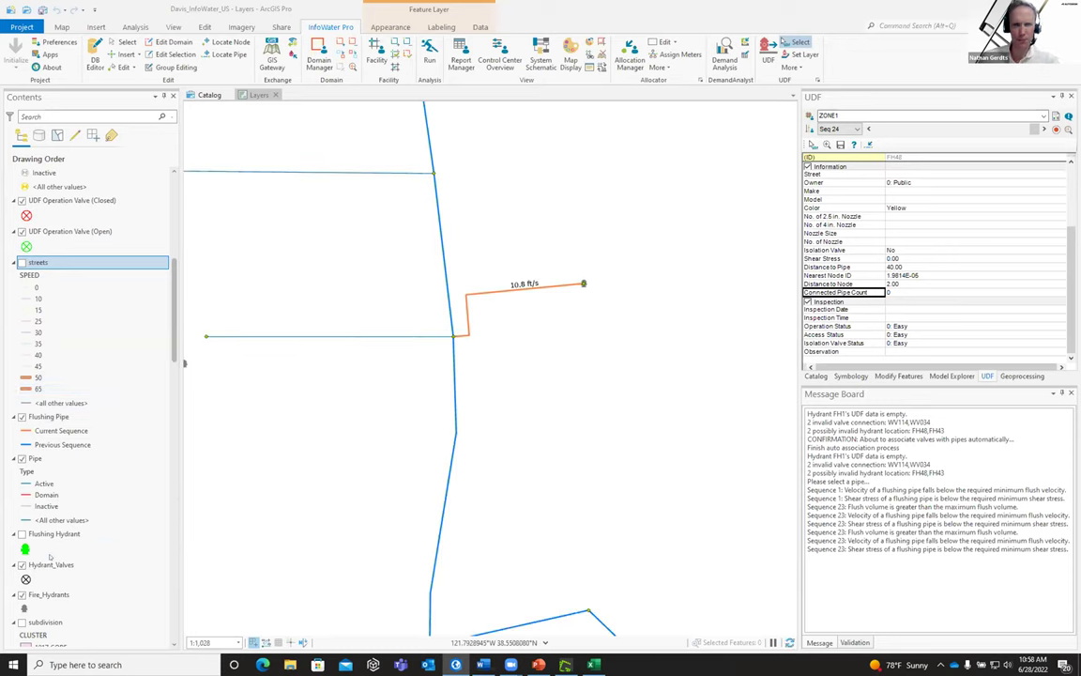
{"action": "scroll", "coordinate": [71, 410], "scroll_direction": "up", "scroll_amount": 2}
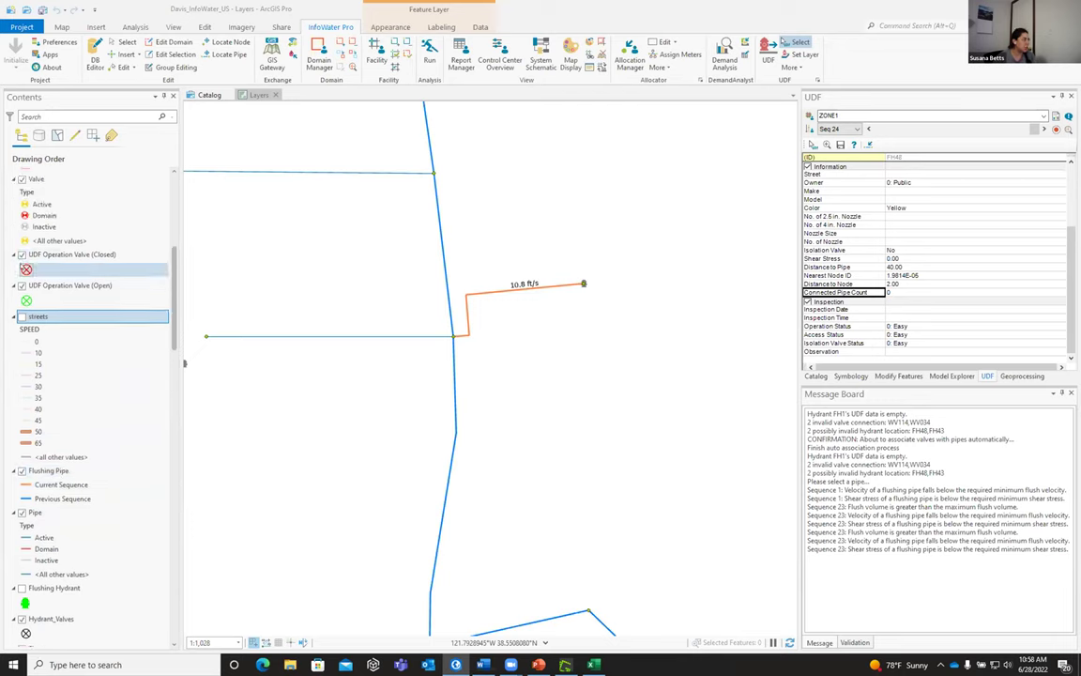
{"action": "left_click", "coordinate": [26, 270]}
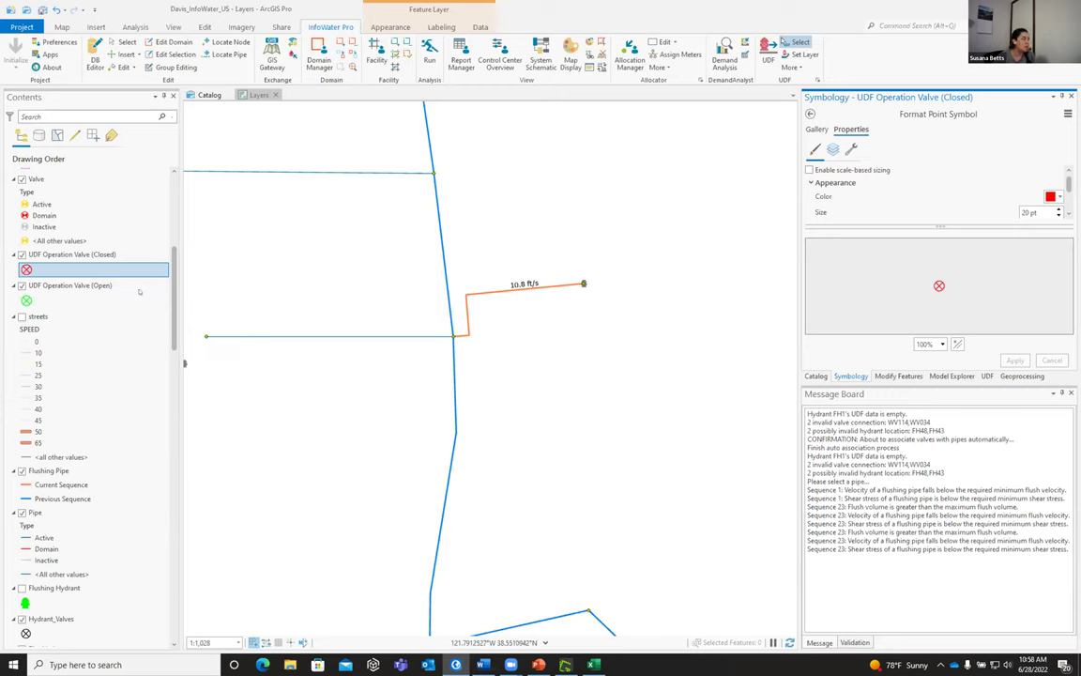
{"action": "left_click", "coordinate": [1057, 212]}
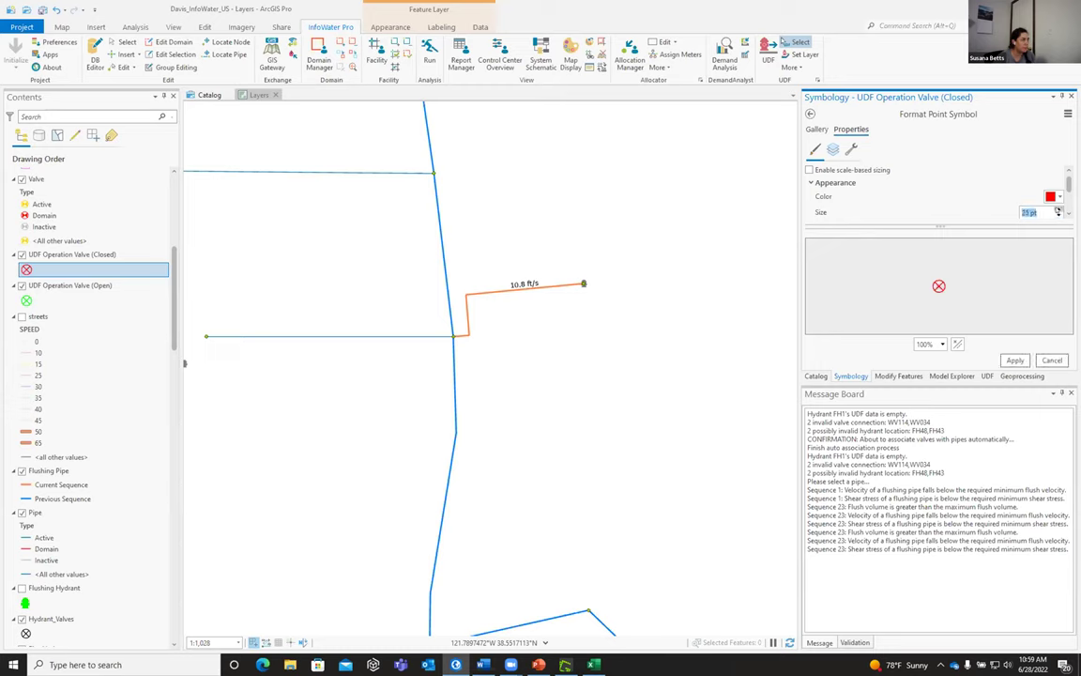
{"action": "type", "text": "29"}
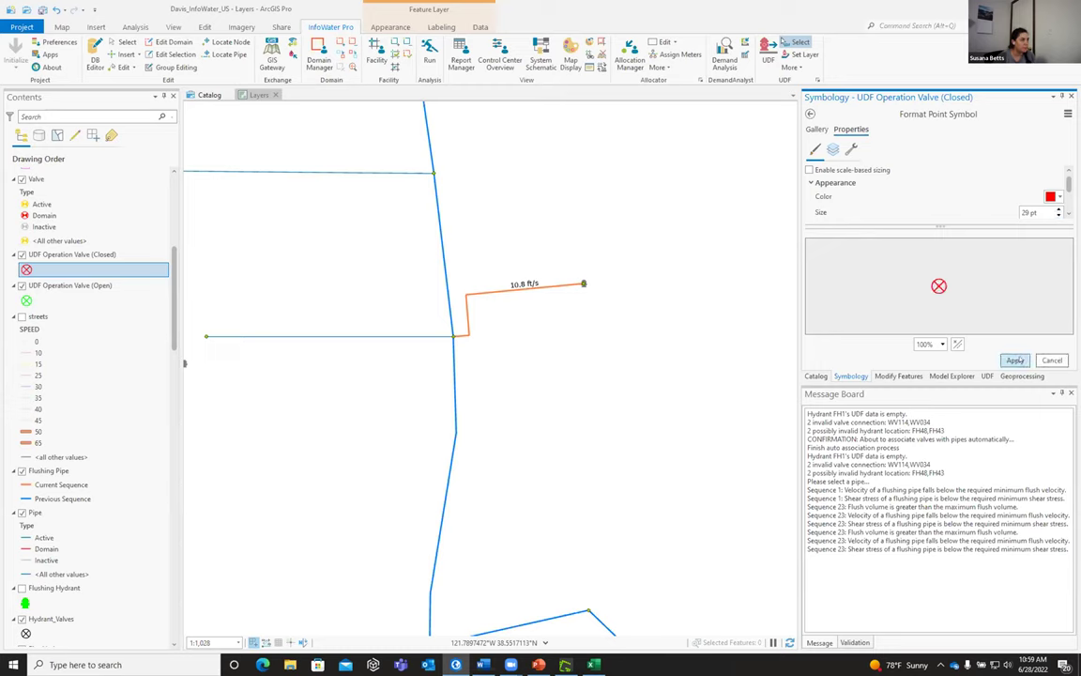
{"action": "left_click", "coordinate": [1014, 360]}
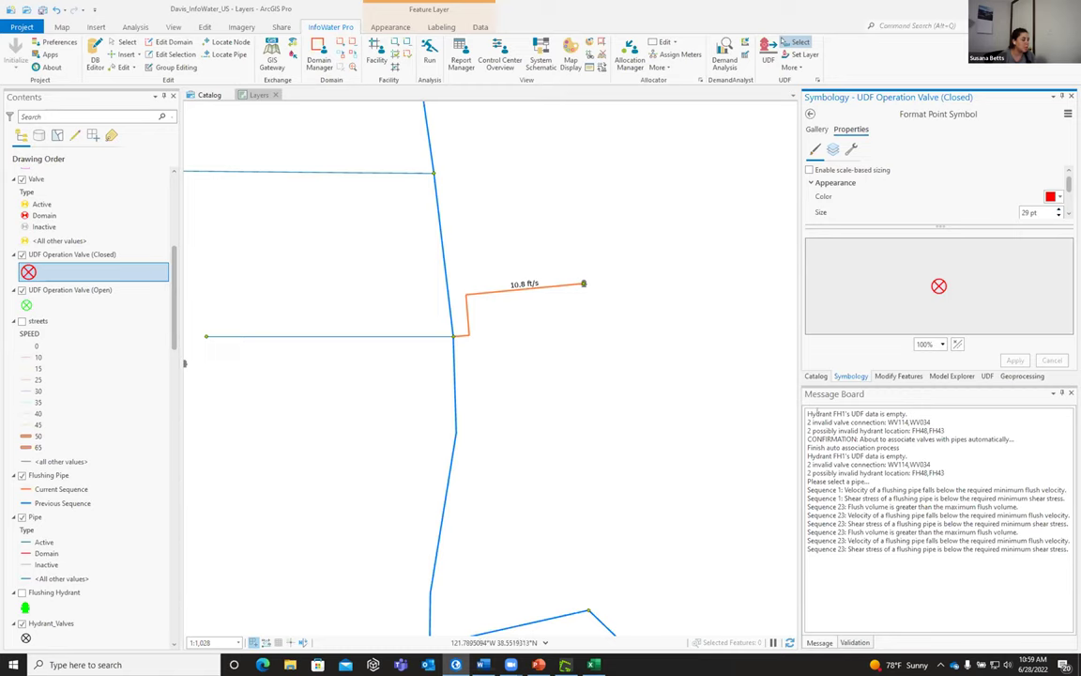
{"action": "left_click", "coordinate": [792, 67]}
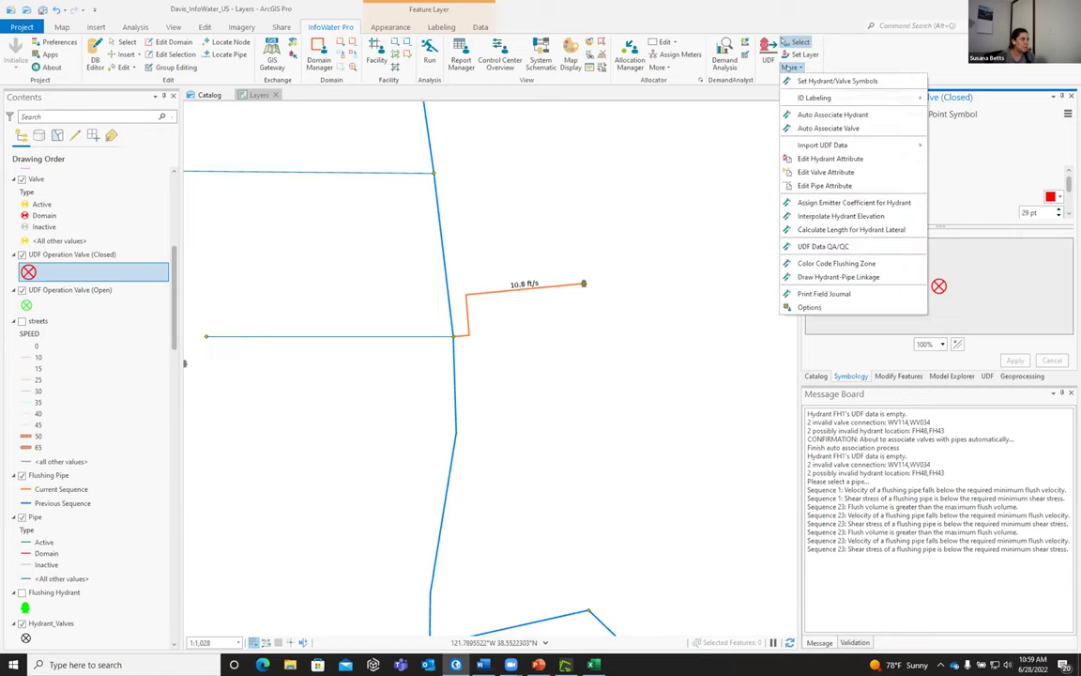
Zoom the map to flushing sequence 3 via the Flush Sequence Manager, showing valves WV002 and WV007
{"action": "left_click", "coordinate": [791, 67]}
{"action": "left_click", "coordinate": [784, 42]}
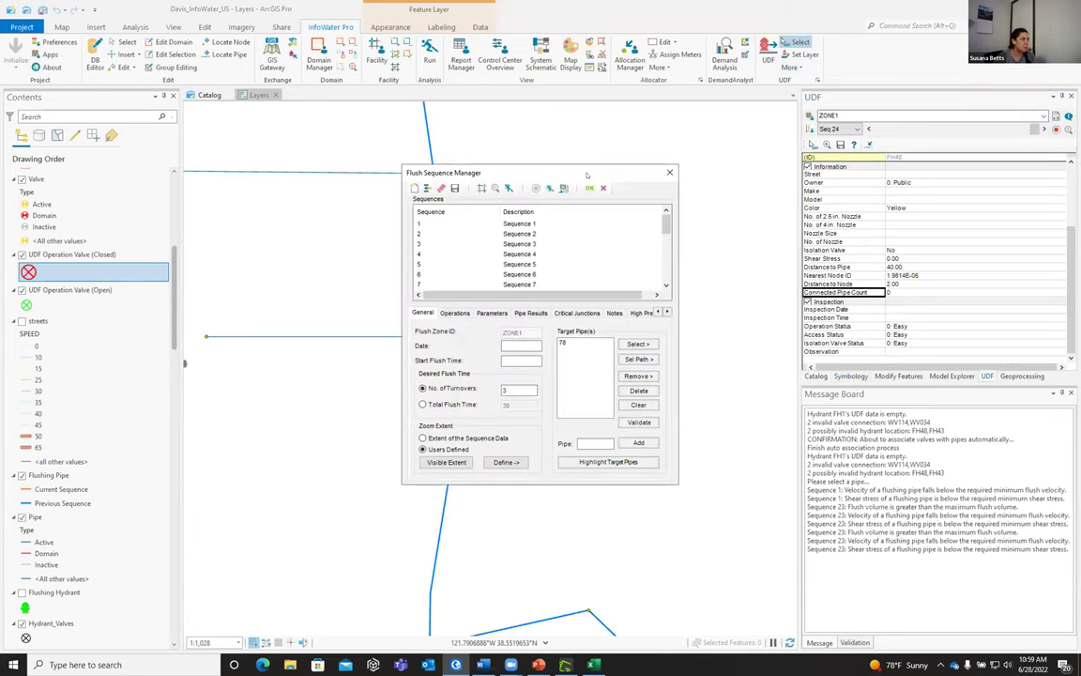
{"action": "left_click_drag", "start_coordinate": [587, 174], "coordinate": [964, 241]}
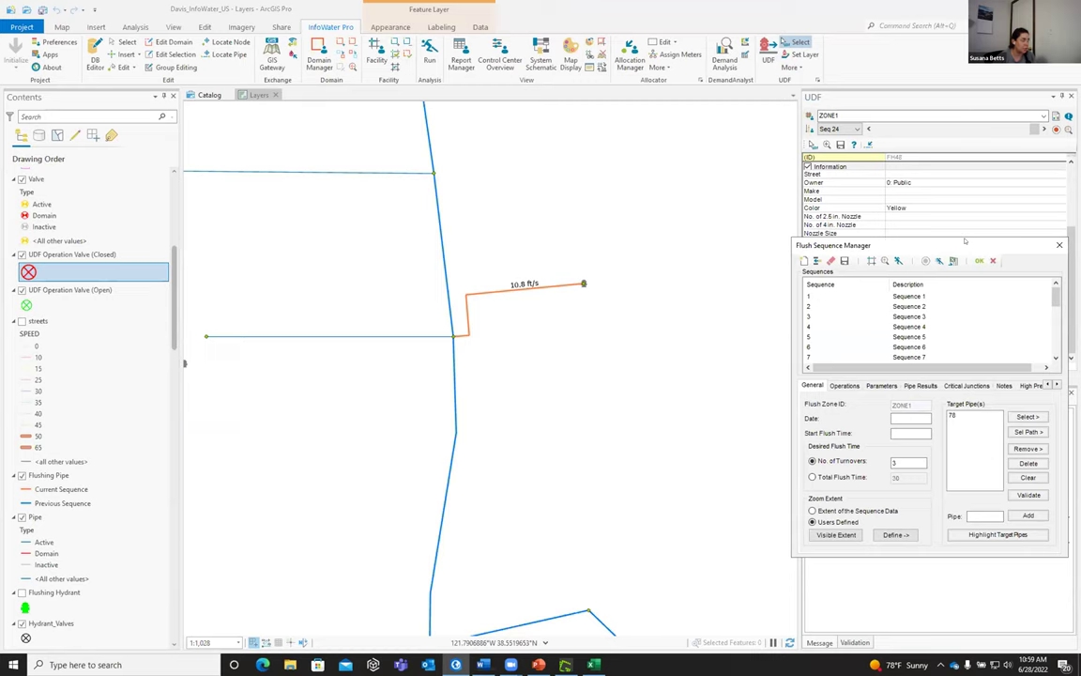
{"action": "left_click", "coordinate": [809, 296]}
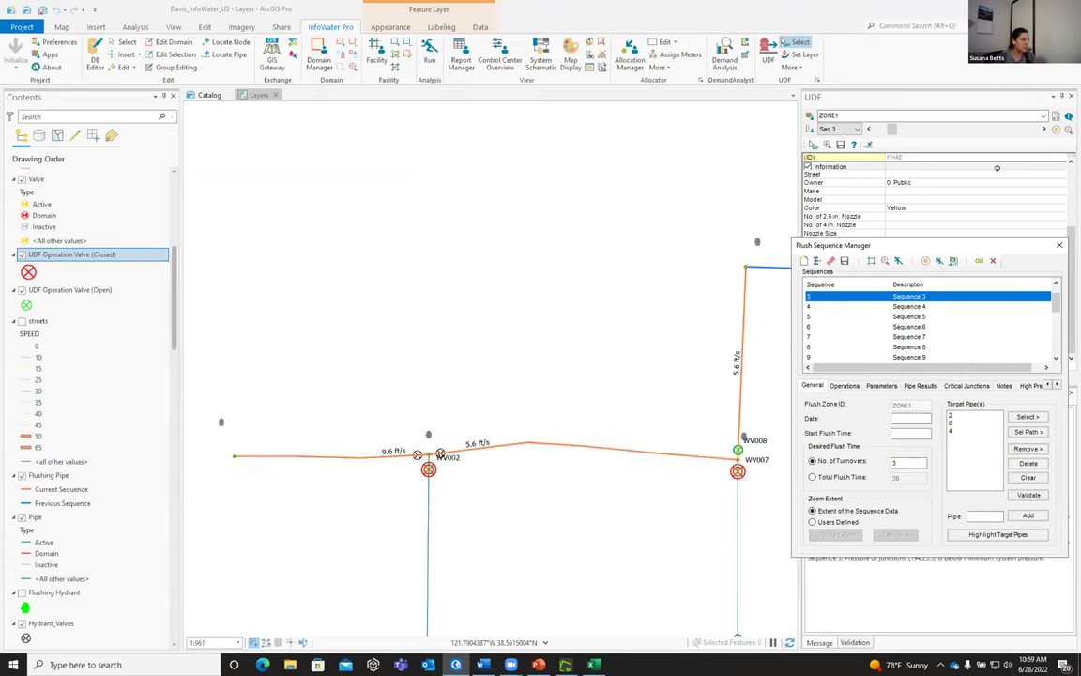
{"action": "left_click", "coordinate": [1059, 245]}
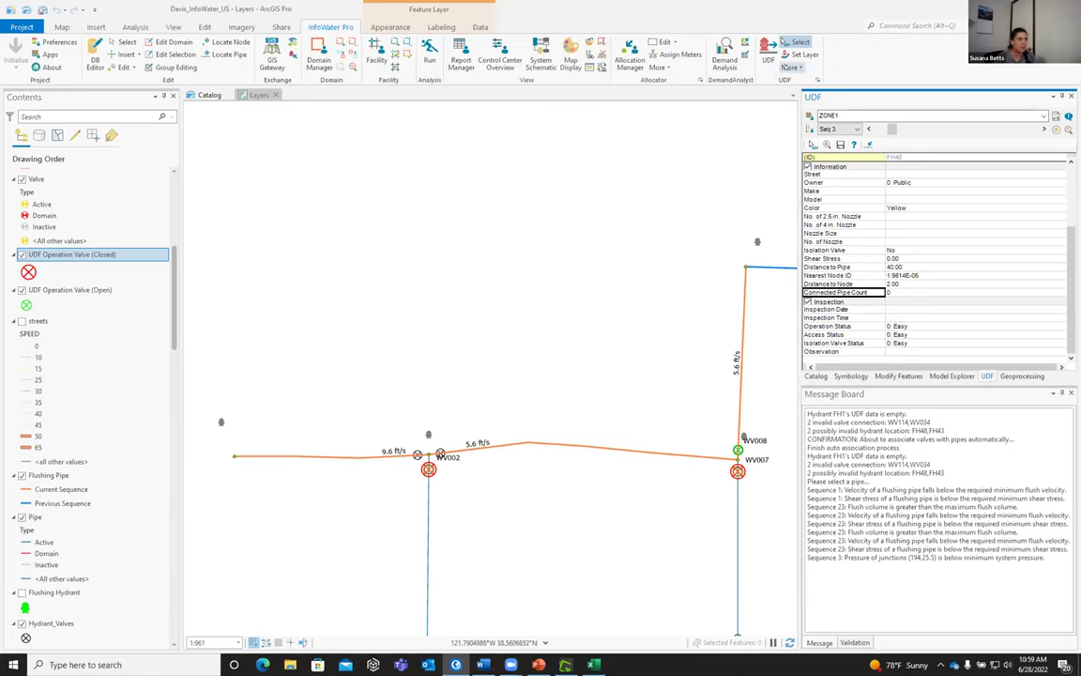
{"action": "left_click", "coordinate": [791, 67]}
Generate a field journal for sequences 3 to 24 in Landscape orientation on Legal paper
{"action": "mouse_move", "coordinate": [857, 142]}
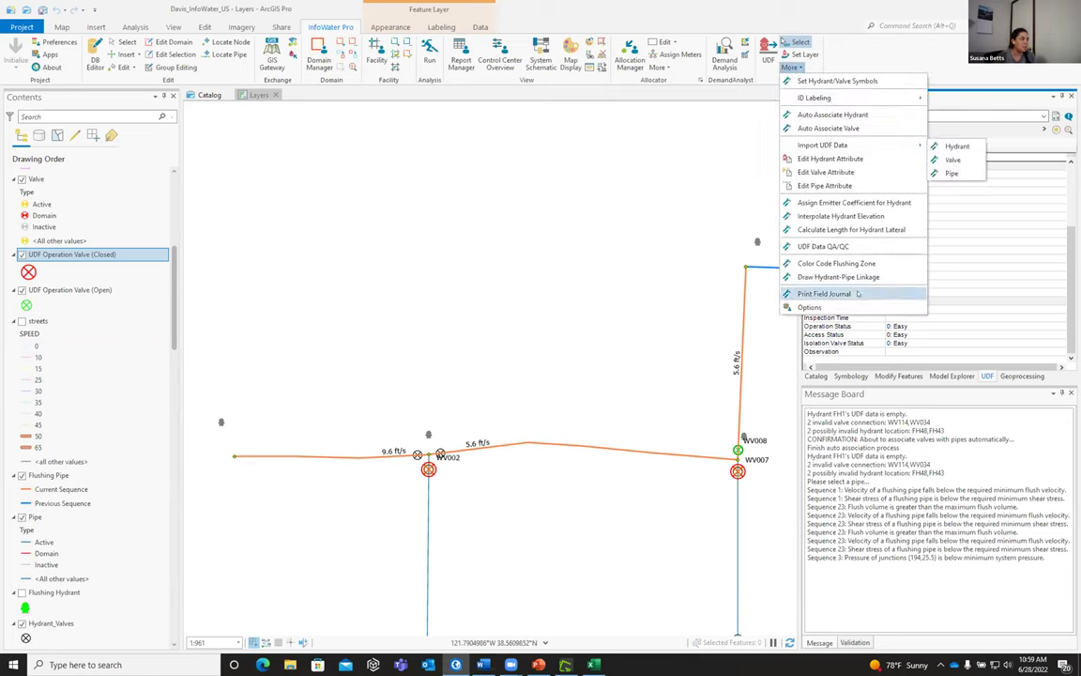
{"action": "left_click", "coordinate": [826, 294]}
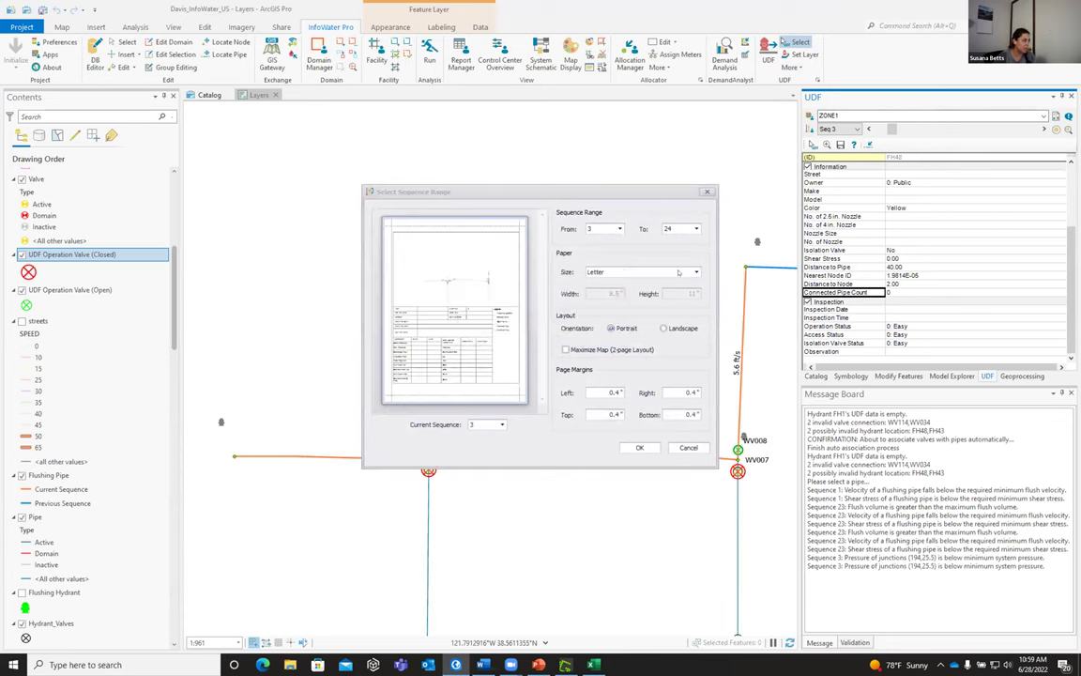
{"action": "left_click", "coordinate": [627, 272]}
{"action": "scroll", "coordinate": [661, 293], "scroll_direction": "down", "scroll_amount": 1}
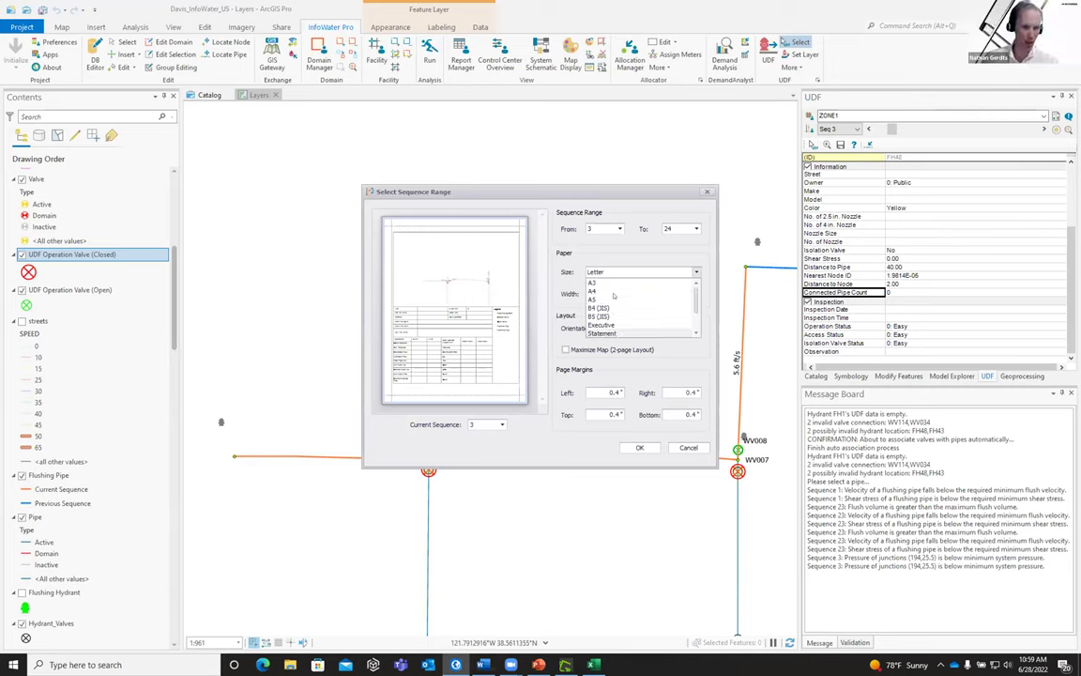
{"action": "scroll", "coordinate": [615, 299], "scroll_direction": "up", "scroll_amount": 1}
{"action": "scroll", "coordinate": [616, 314], "scroll_direction": "up", "scroll_amount": 1}
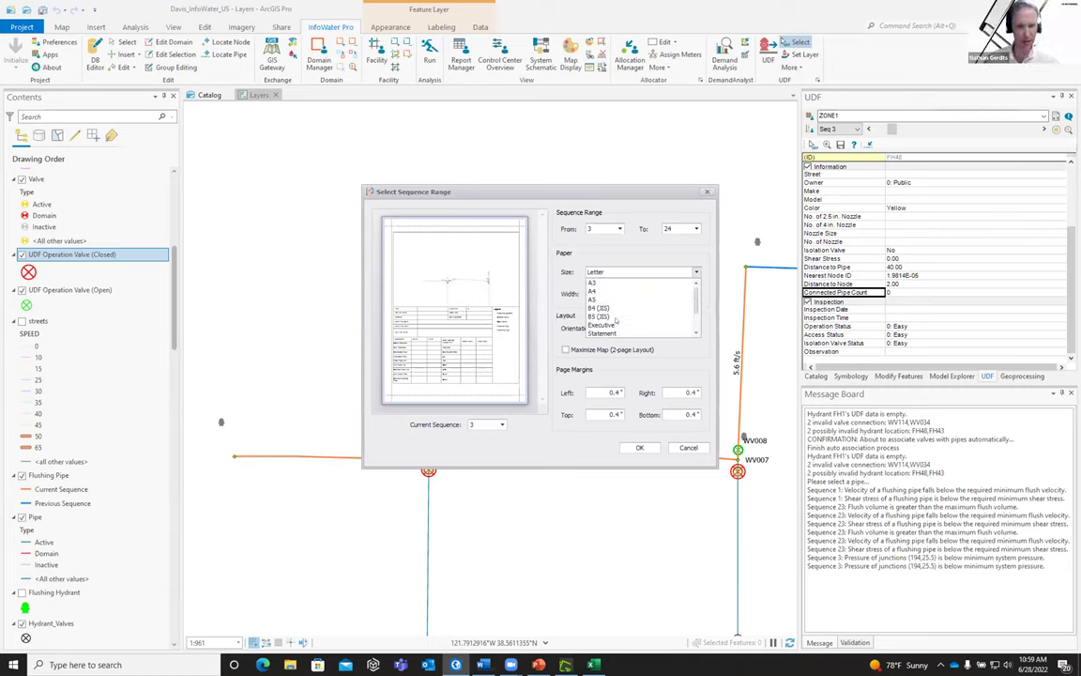
{"action": "left_click", "coordinate": [695, 260]}
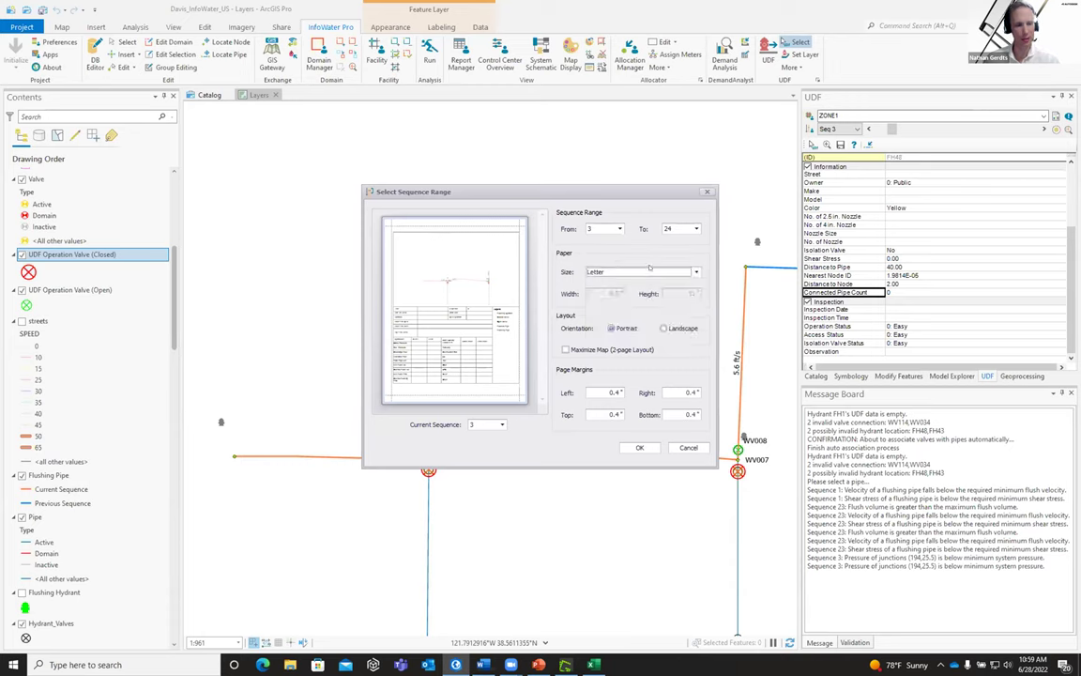
{"action": "left_click", "coordinate": [663, 327]}
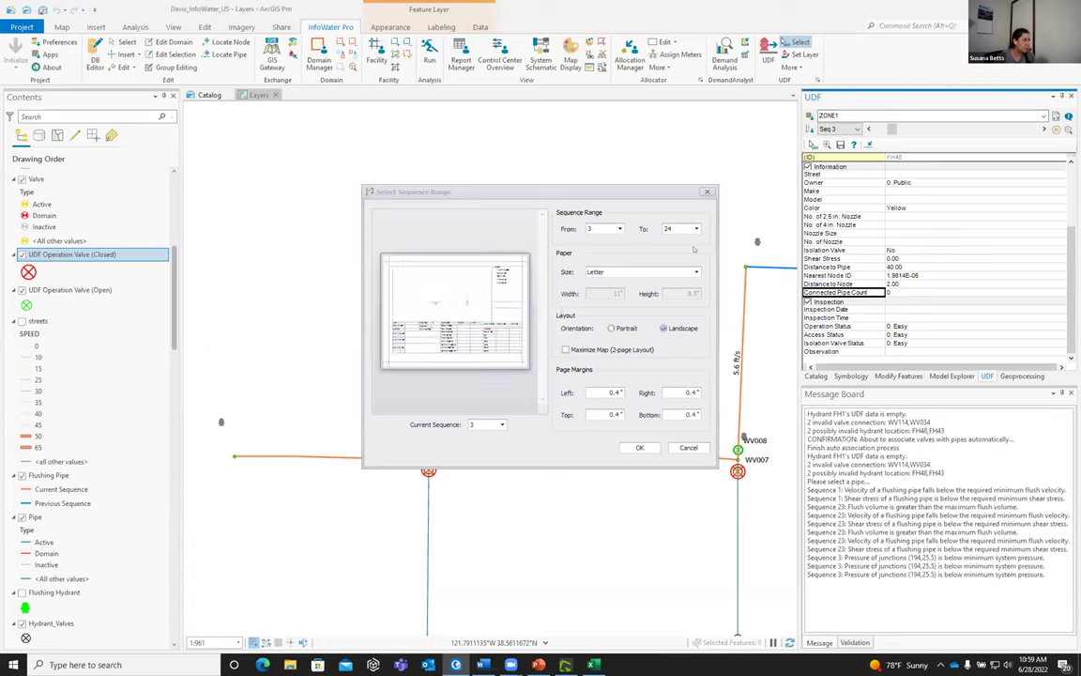
{"action": "left_click", "coordinate": [689, 272]}
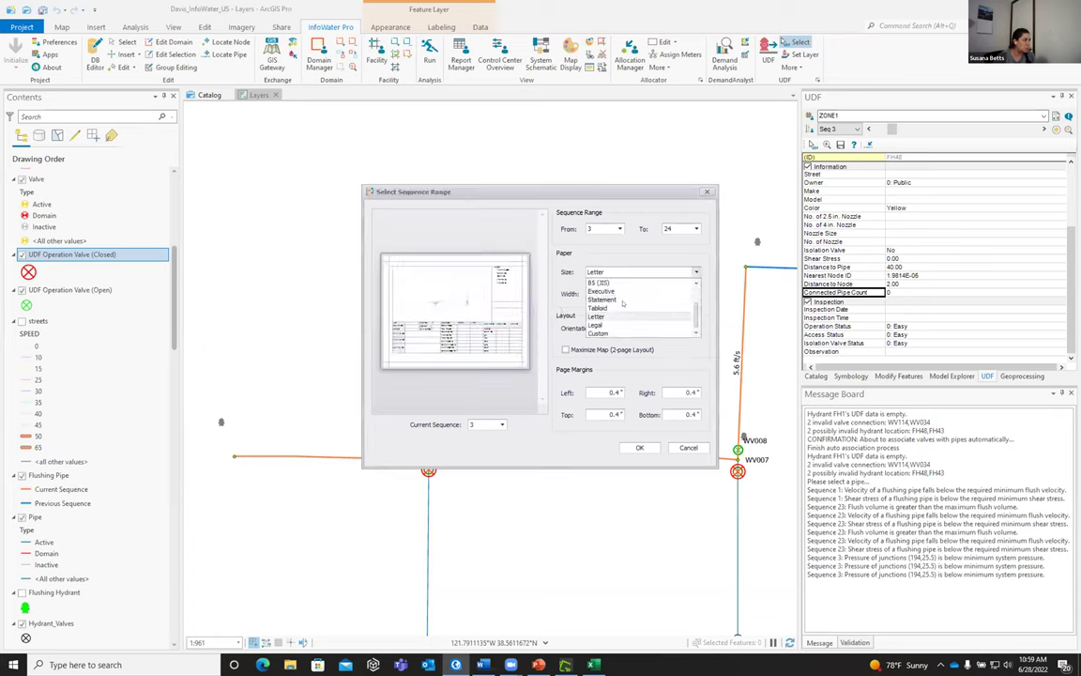
{"action": "scroll", "coordinate": [621, 303], "scroll_direction": "up", "scroll_amount": 2}
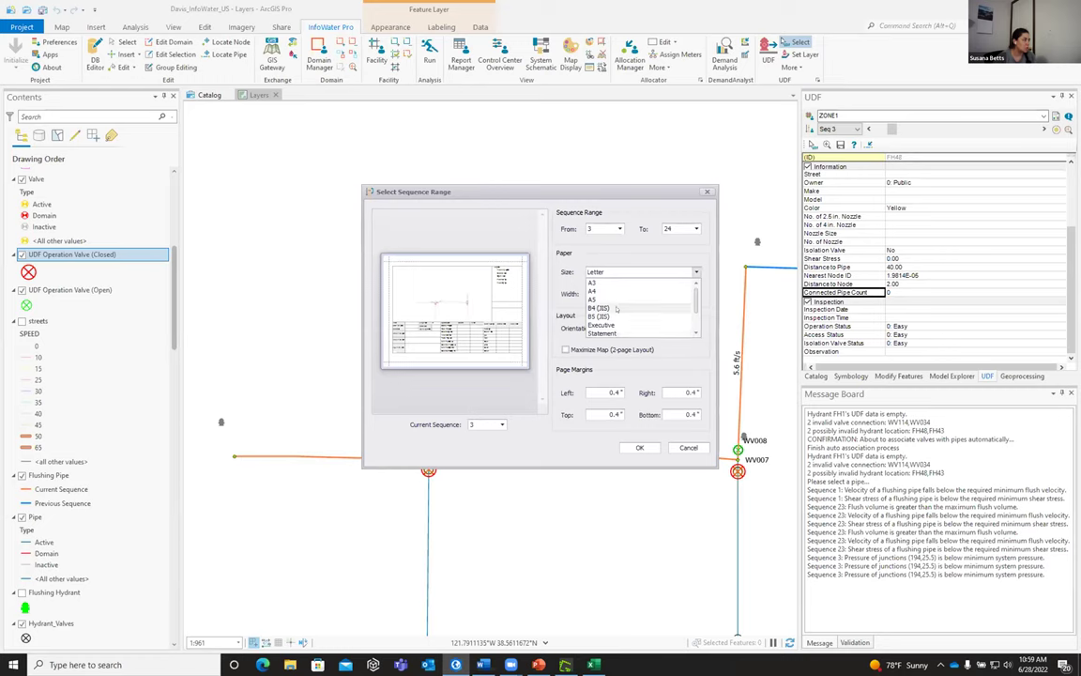
{"action": "scroll", "coordinate": [608, 302], "scroll_direction": "down", "scroll_amount": 2}
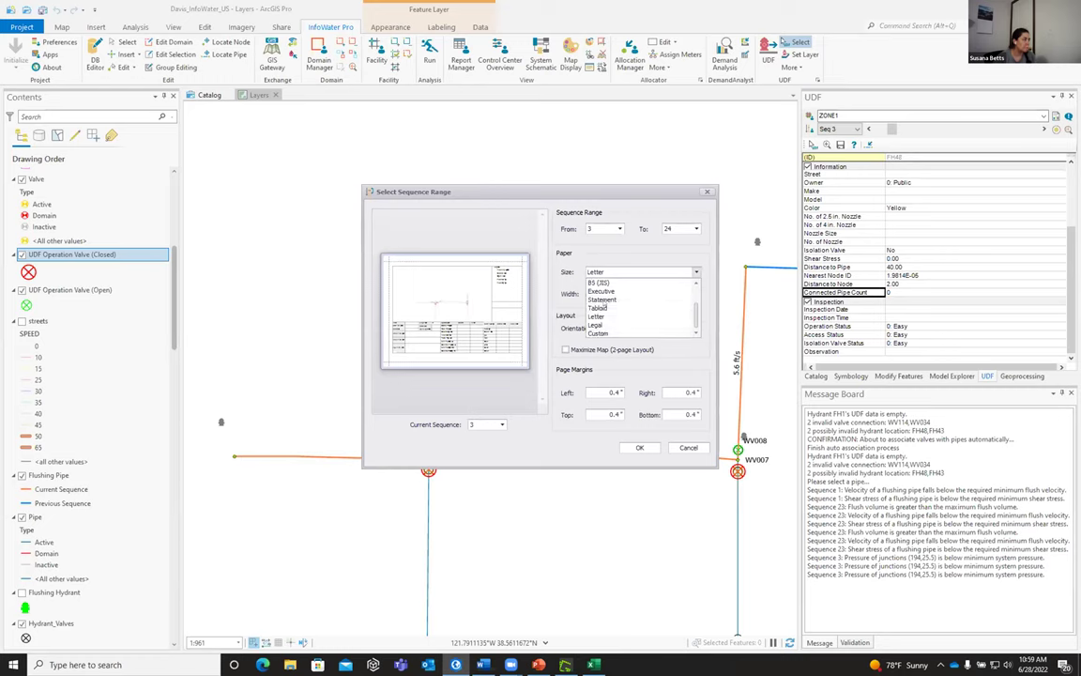
{"action": "left_click", "coordinate": [607, 326]}
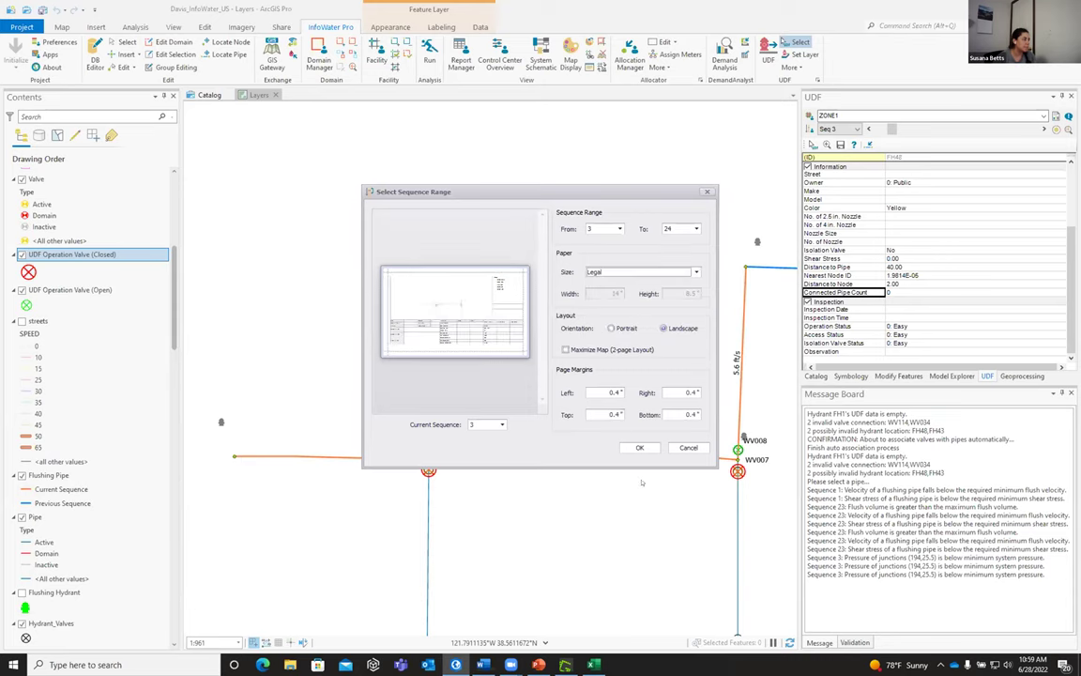
{"action": "left_click", "coordinate": [639, 446]}
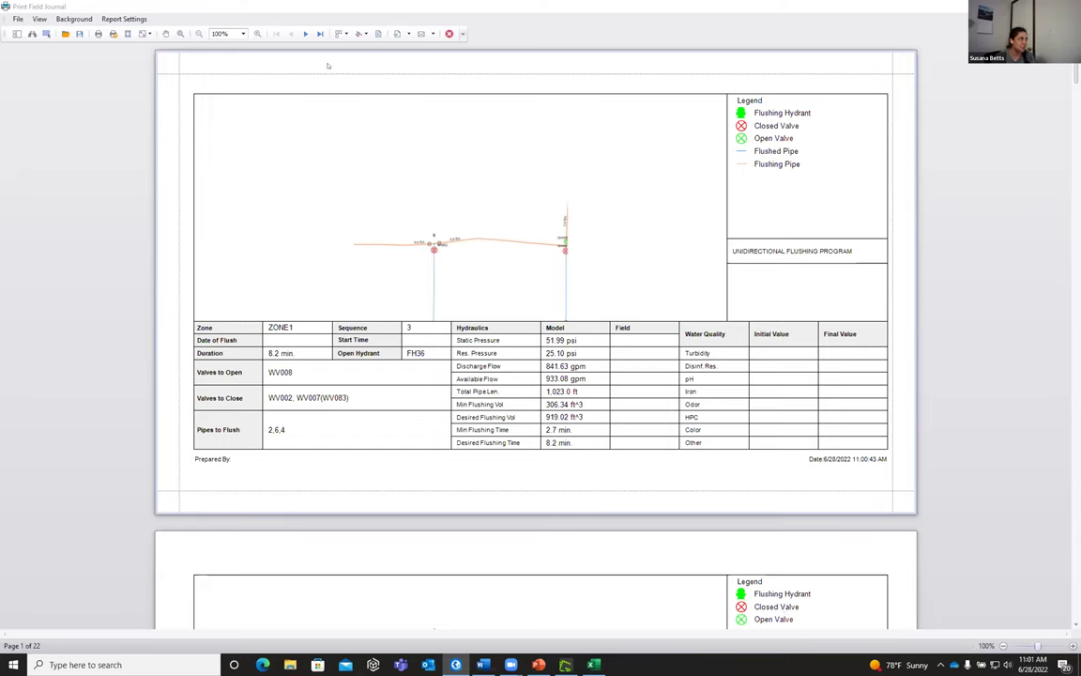
{"action": "left_click", "coordinate": [864, 221]}
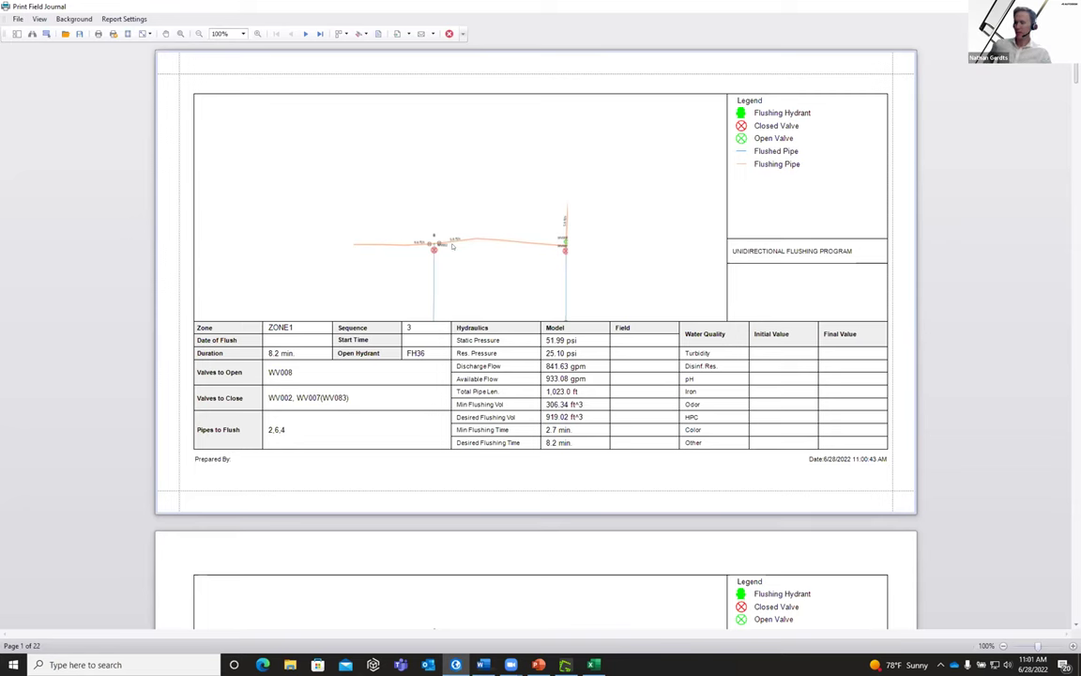
{"action": "scroll", "coordinate": [452, 246], "scroll_direction": "up", "scroll_amount": 4}
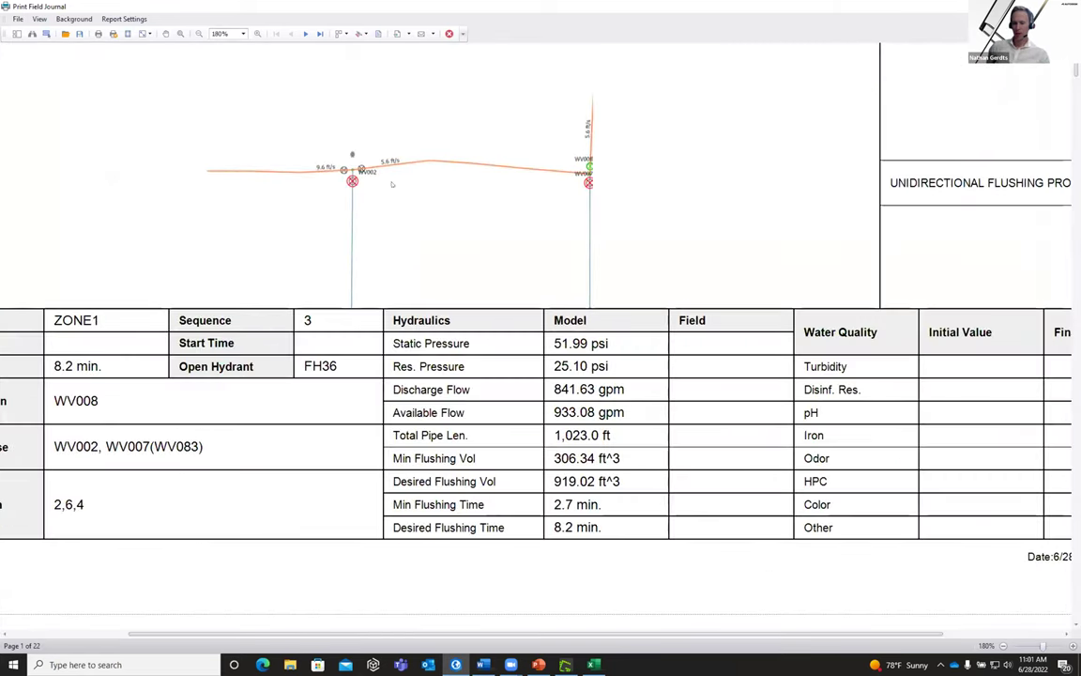
{"action": "left_click", "coordinate": [392, 184]}
{"action": "scroll", "coordinate": [342, 191], "scroll_direction": "up", "scroll_amount": 3}
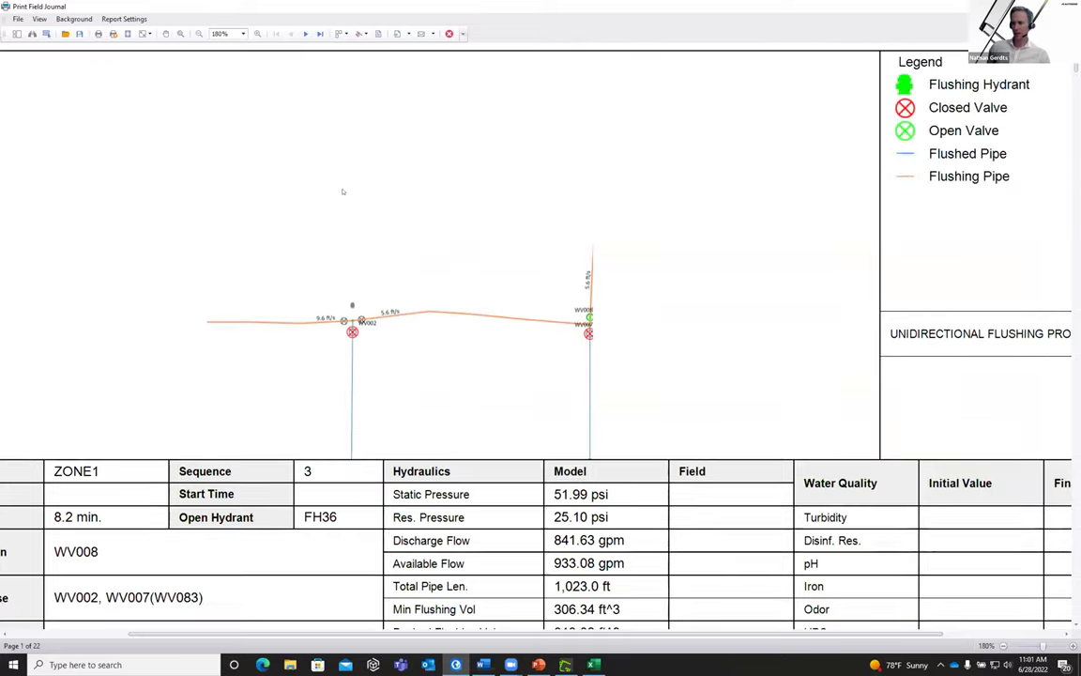
{"action": "scroll", "coordinate": [537, 333], "scroll_direction": "up", "scroll_amount": 2}
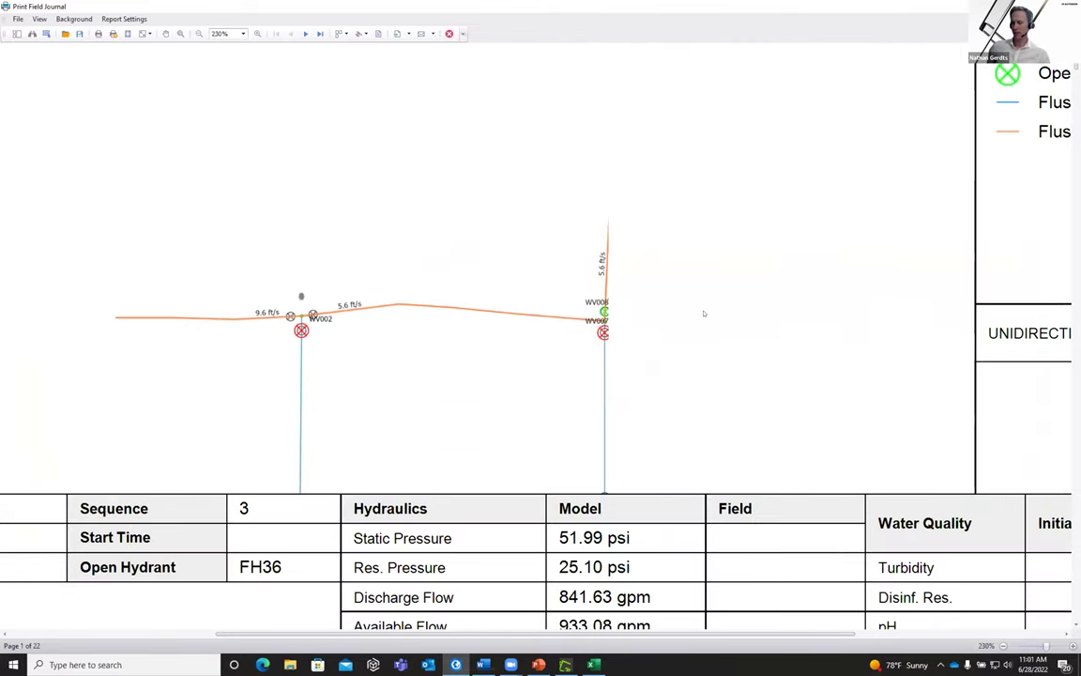
{"action": "scroll", "coordinate": [704, 314], "scroll_direction": "down", "scroll_amount": 1}
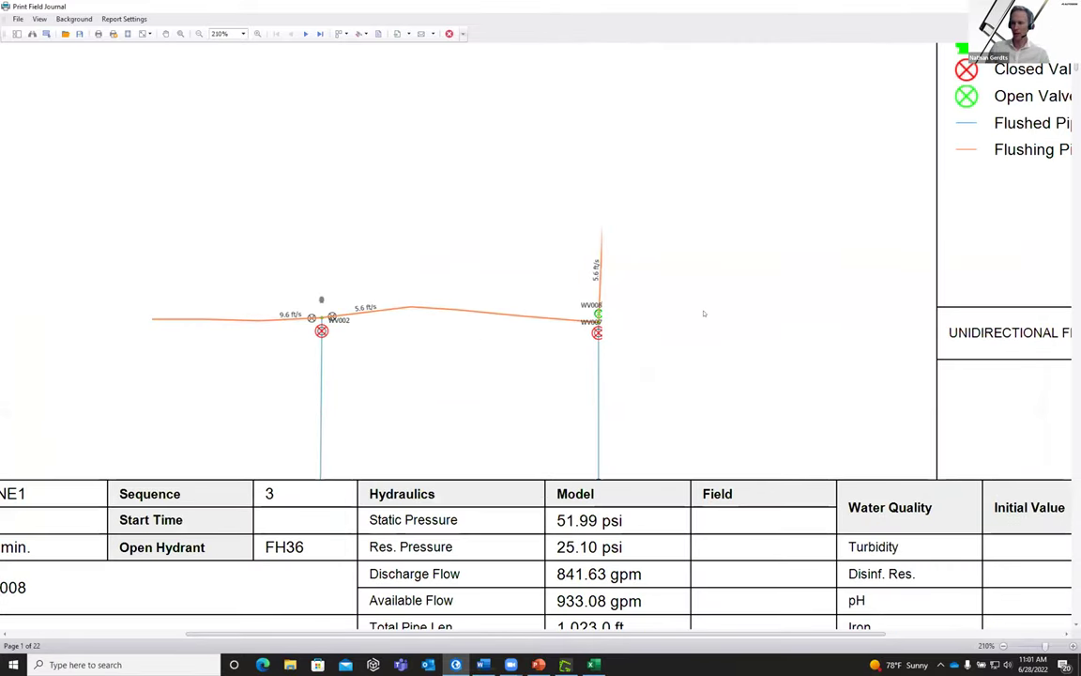